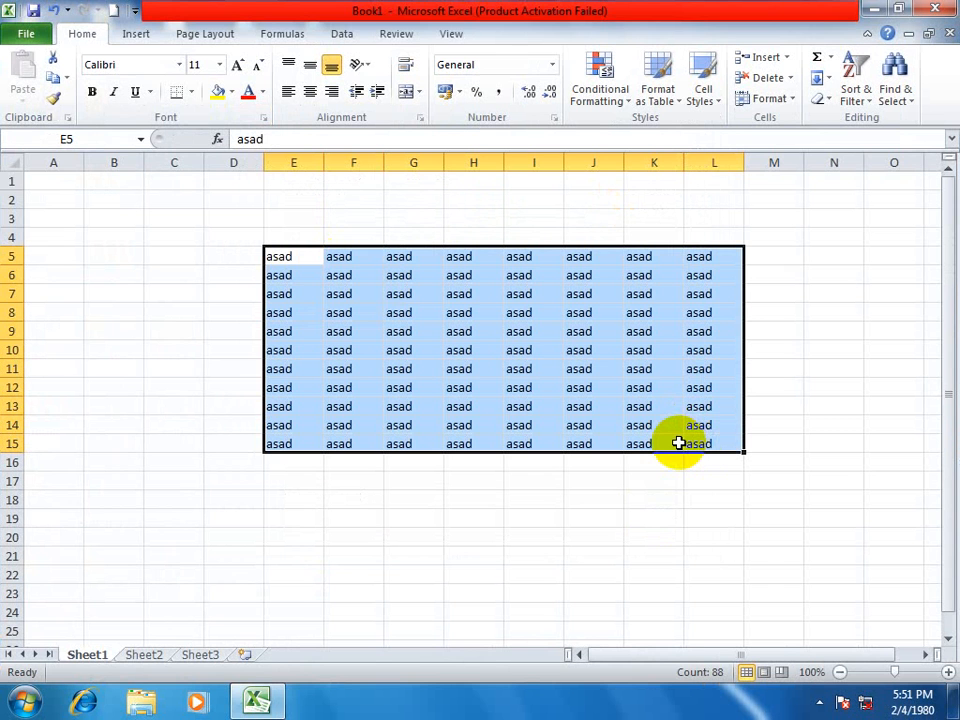
Fill the selected range E5:L15 with yellow.
{"action": "left_click", "coordinate": [216, 92]}
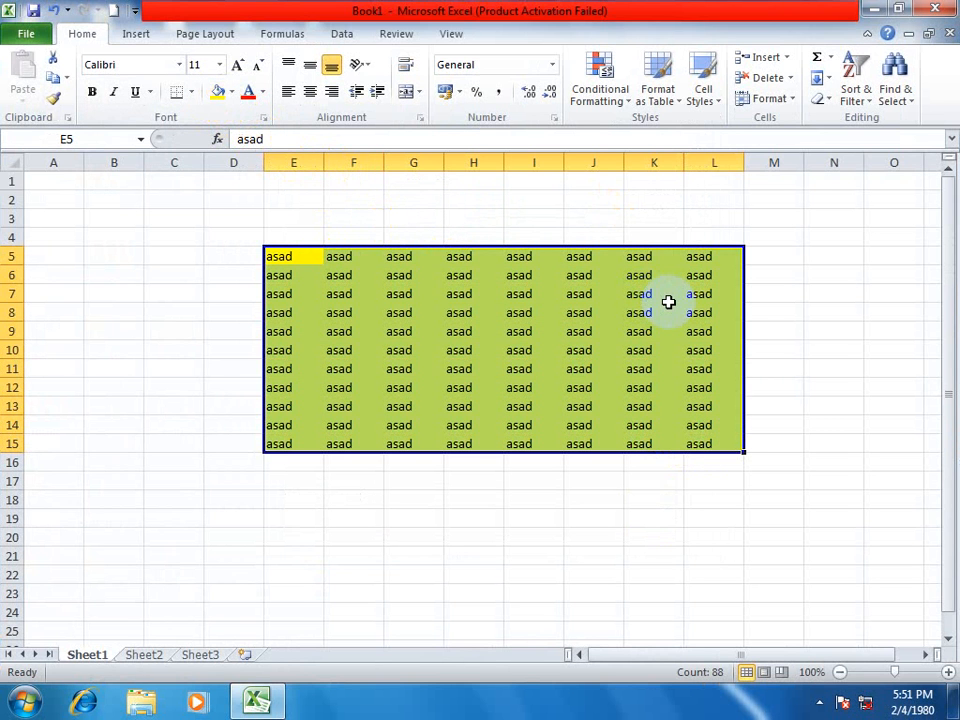
Clear all contents and formatting from the range E5:L15, and undo the clearing.
{"action": "left_click", "coordinate": [824, 102]}
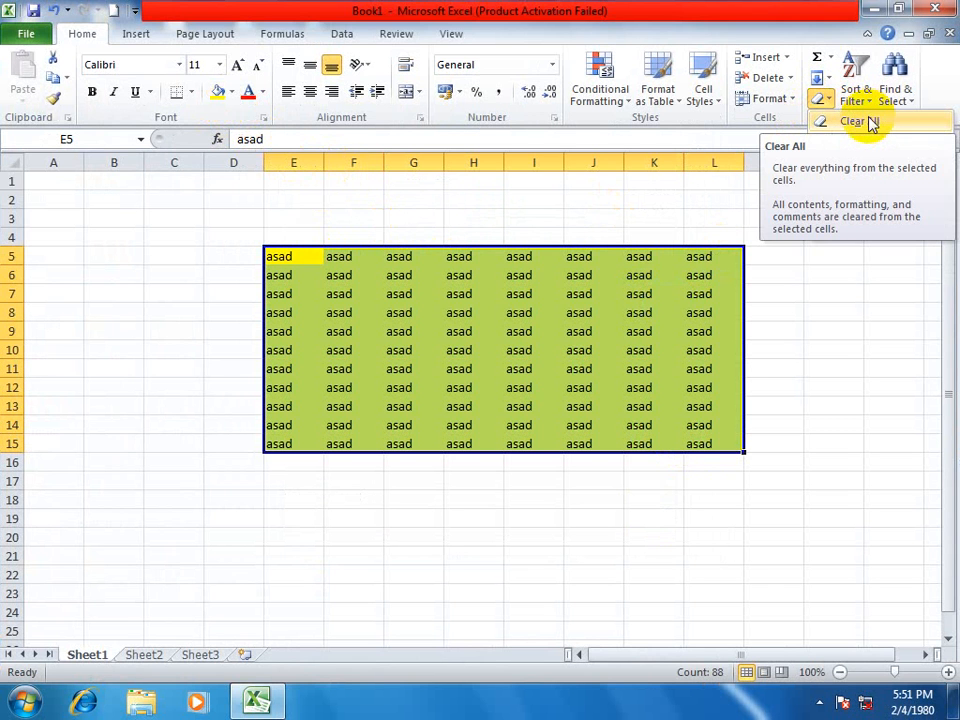
{"action": "left_click", "coordinate": [852, 124]}
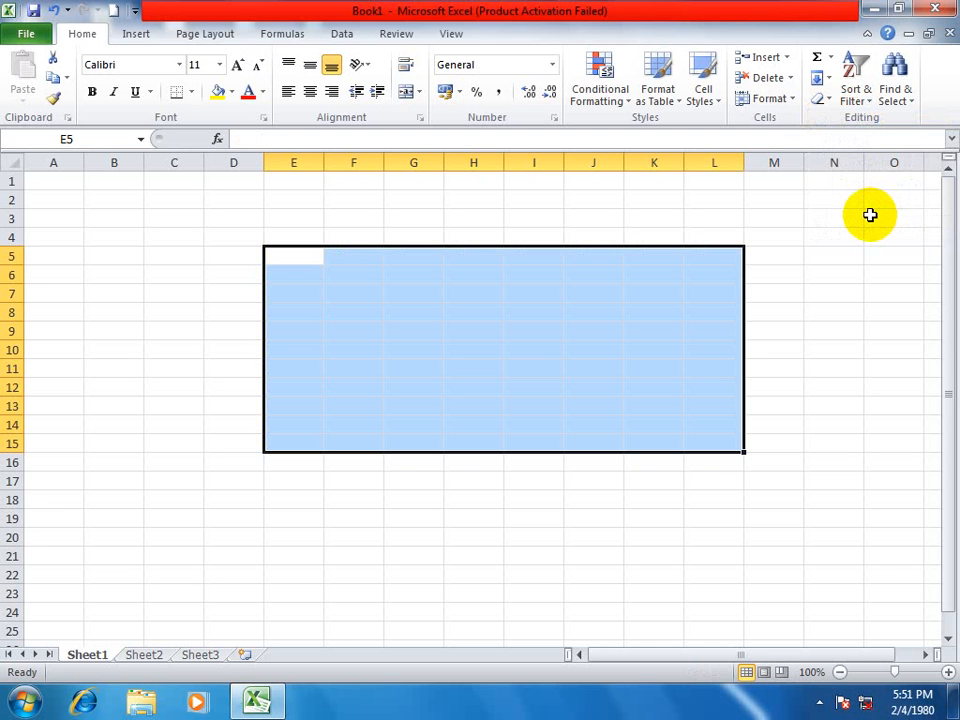
{"action": "key", "text": "ctrl+z"}
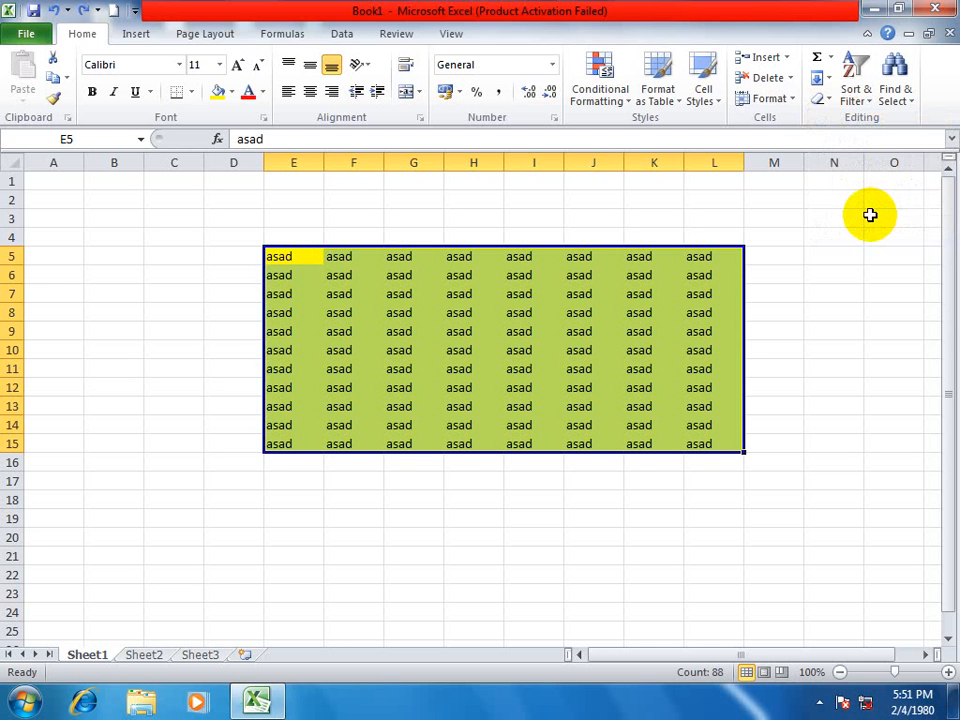
Clear only the formats of the range E5:L15, and undo the change.
{"action": "left_click", "coordinate": [822, 101]}
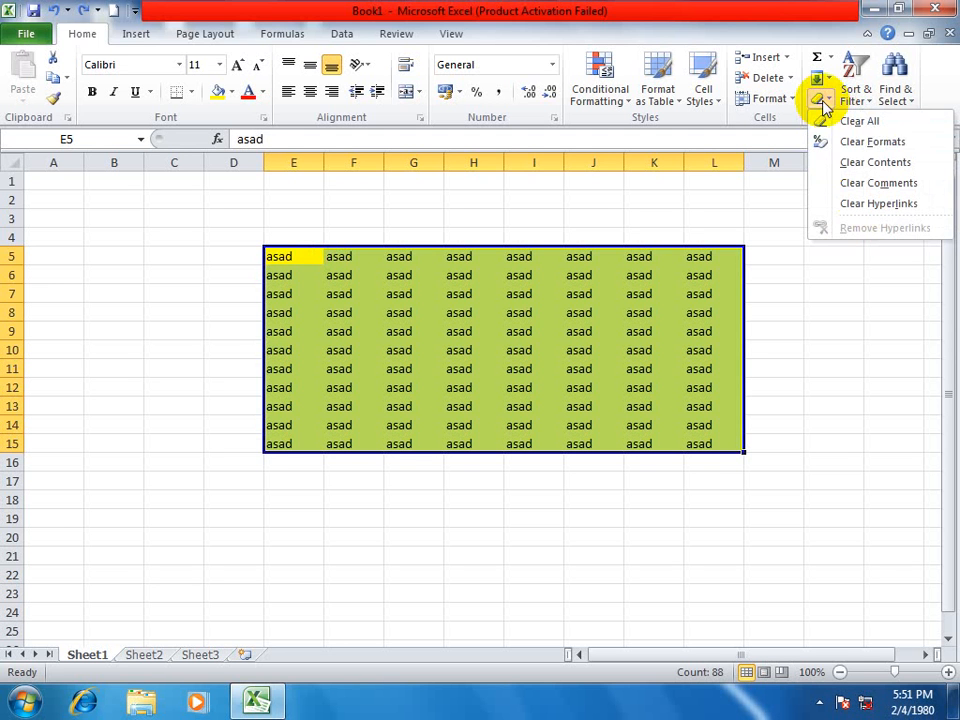
{"action": "left_click", "coordinate": [855, 145]}
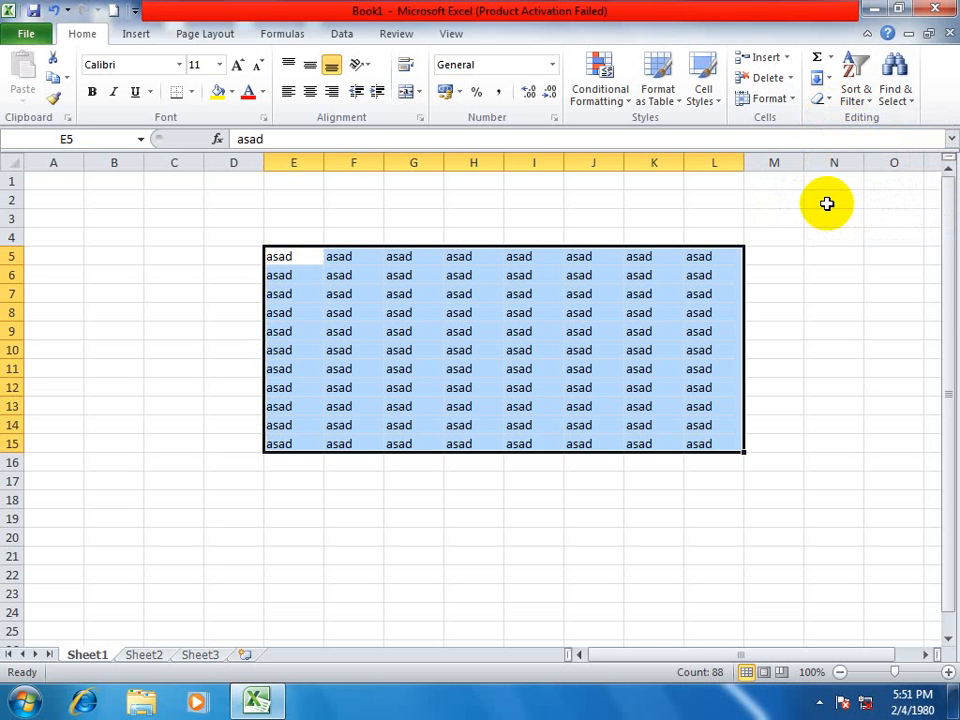
{"action": "key", "text": "ctrl+z"}
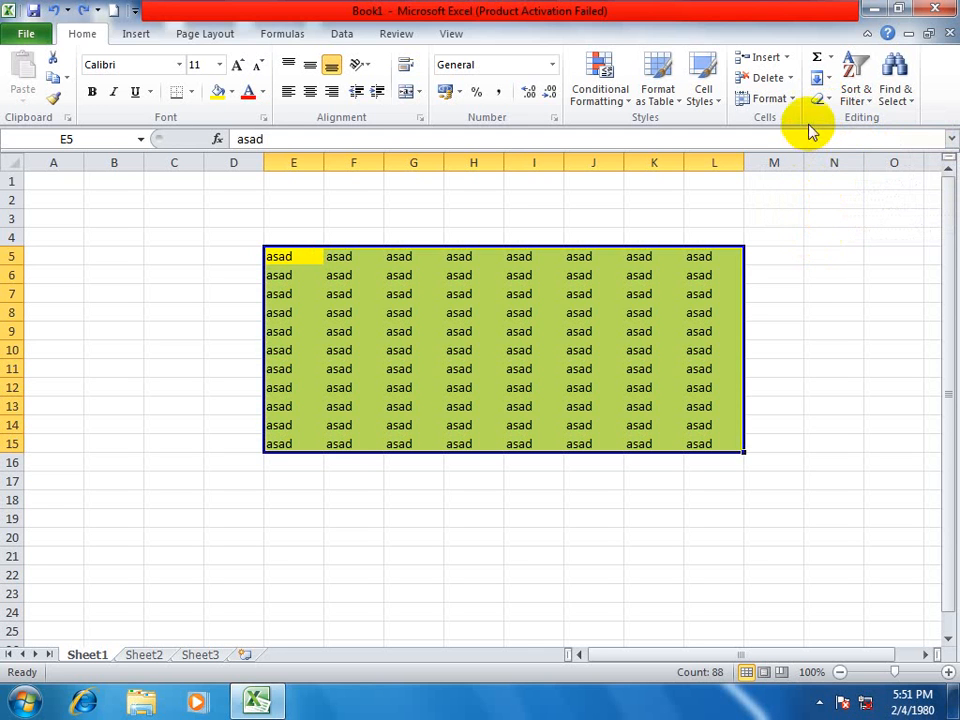
Clear only the contents of the range E5:L15, and undo the change.
{"action": "left_click", "coordinate": [830, 101]}
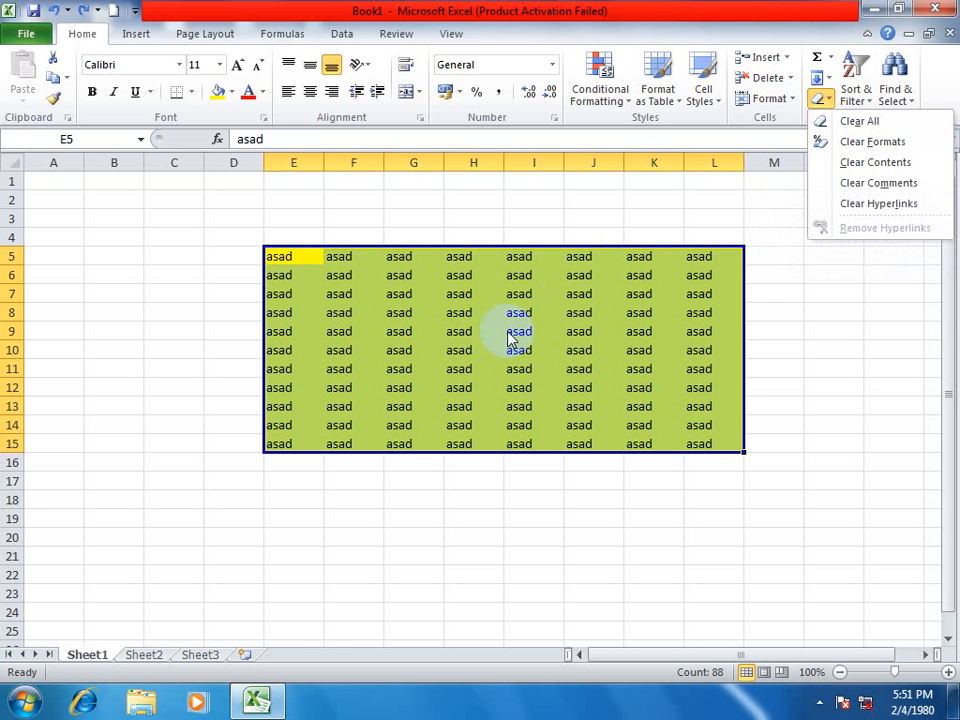
{"action": "left_click", "coordinate": [895, 163]}
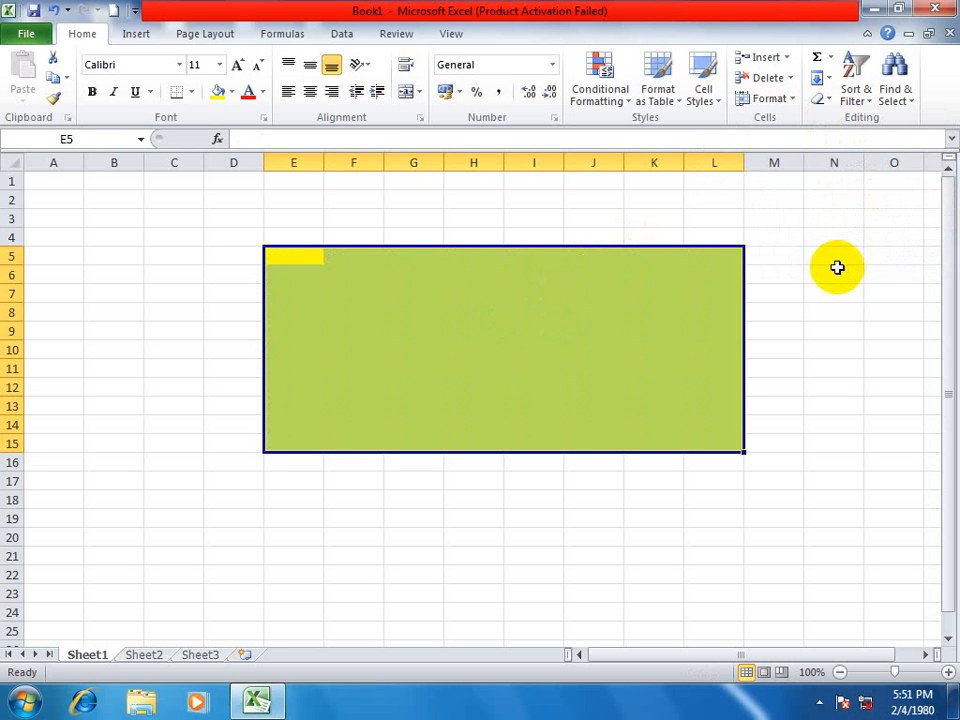
{"action": "key", "text": "ctrl+z"}
Add the comment "ffsdfsdfsdf" to cell H6 and the comment "dfsdfsdfsd" to cell H10.
{"action": "left_click", "coordinate": [457, 274]}
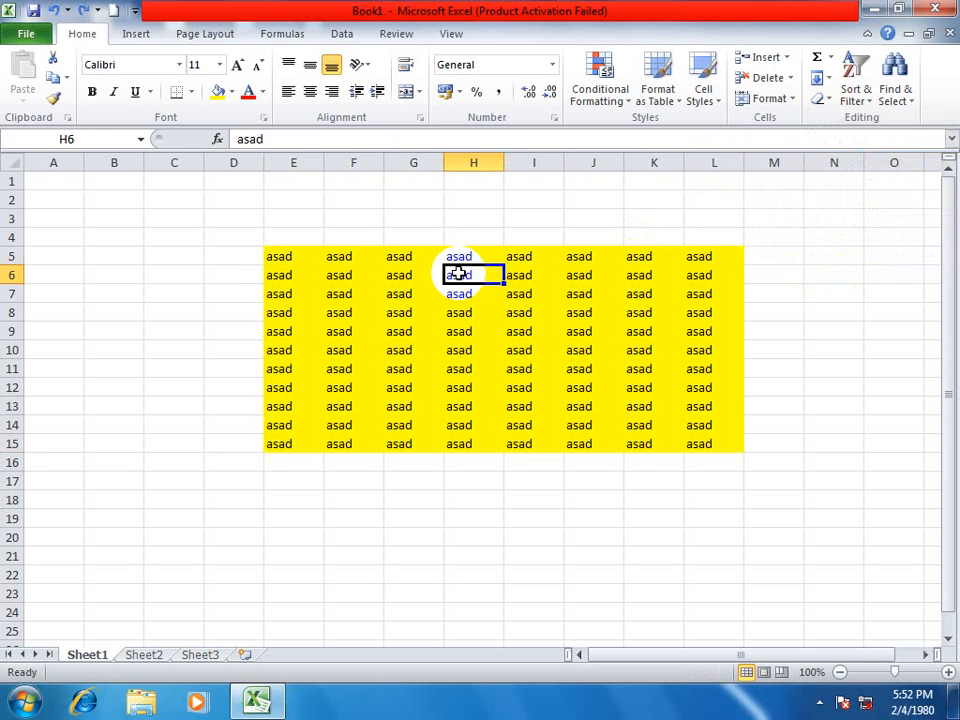
{"action": "key", "text": "shift+F2"}
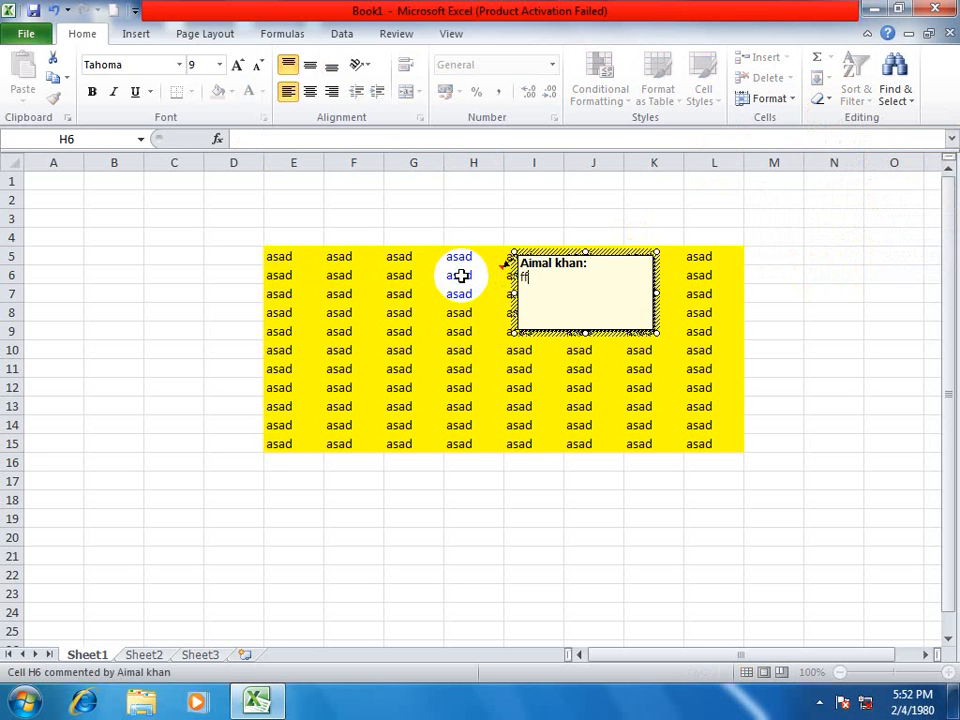
{"action": "type", "text": "ffsdfsdfsdf"}
{"action": "left_click", "coordinate": [460, 350]}
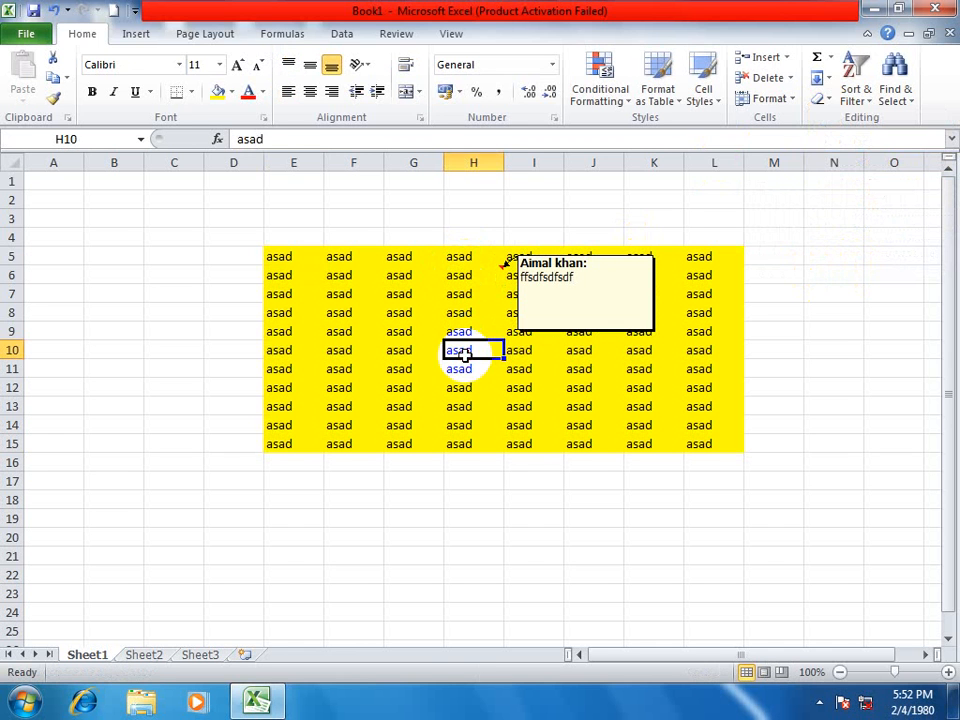
{"action": "key", "text": "shift+F2"}
{"action": "type", "text": "dfsdfsdfsd"}
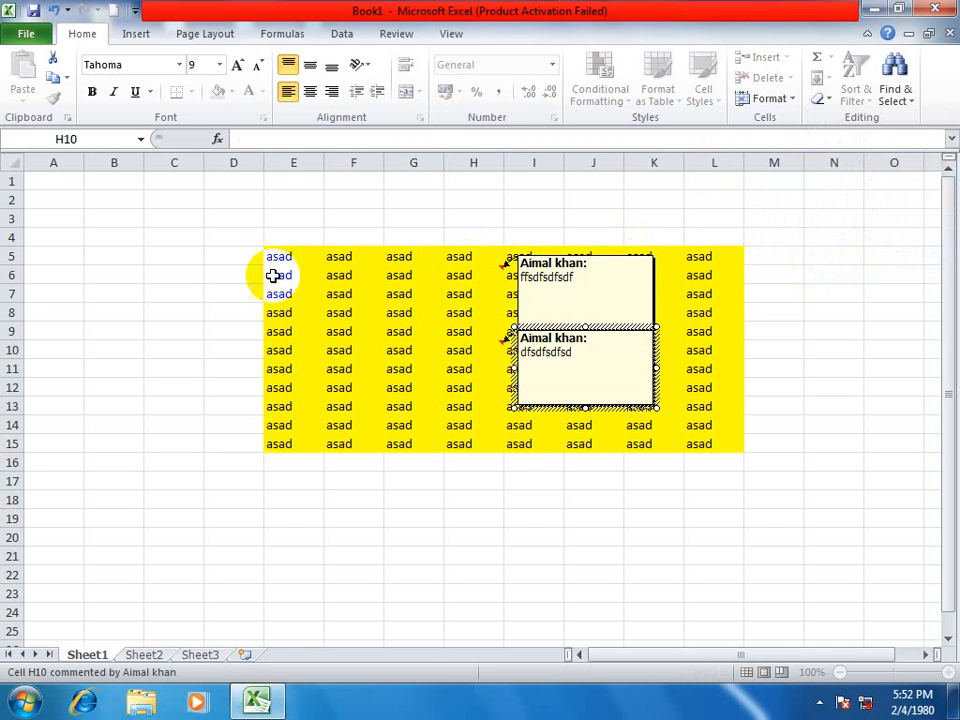
Clear all comments from the range E5:L15.
{"action": "left_click_drag", "start_coordinate": [280, 257], "coordinate": [700, 447]}
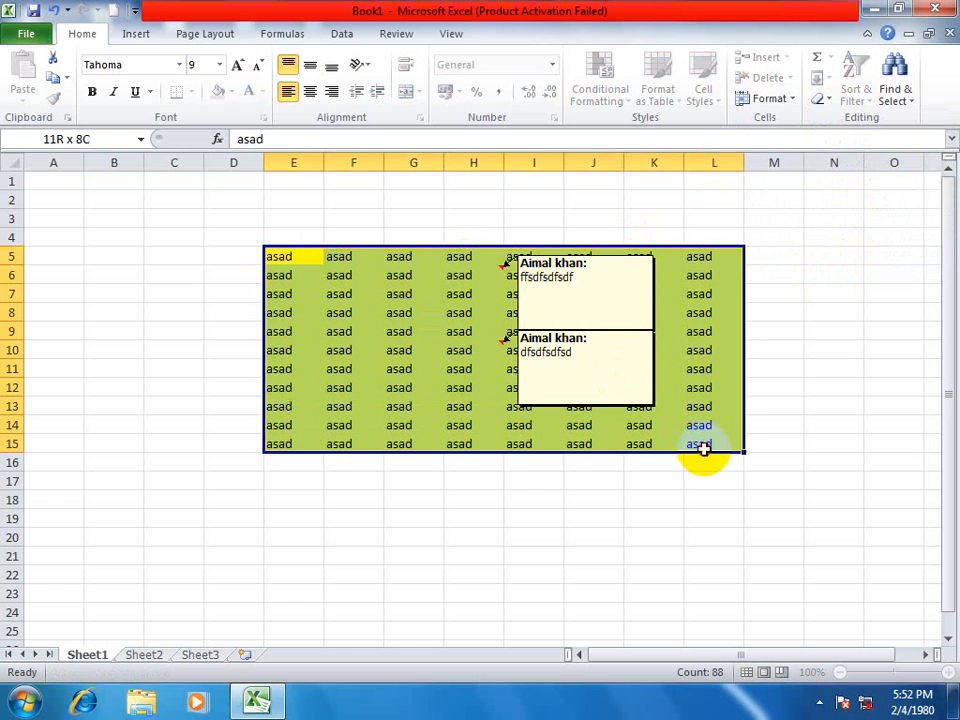
{"action": "left_click", "coordinate": [822, 100]}
{"action": "left_click", "coordinate": [859, 183]}
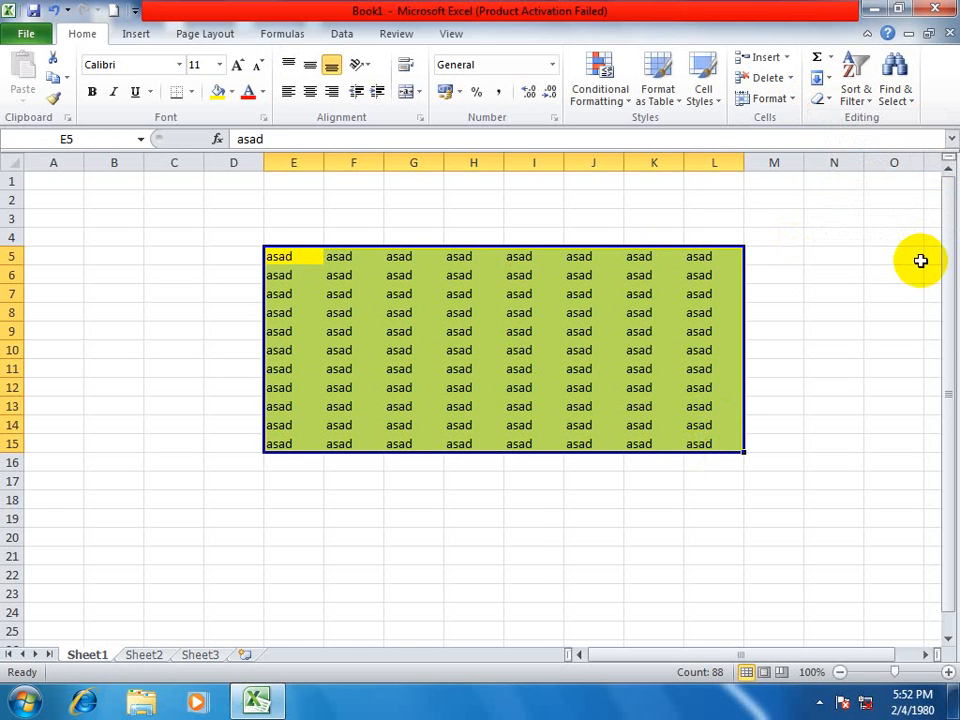
{"action": "left_click", "coordinate": [823, 100]}
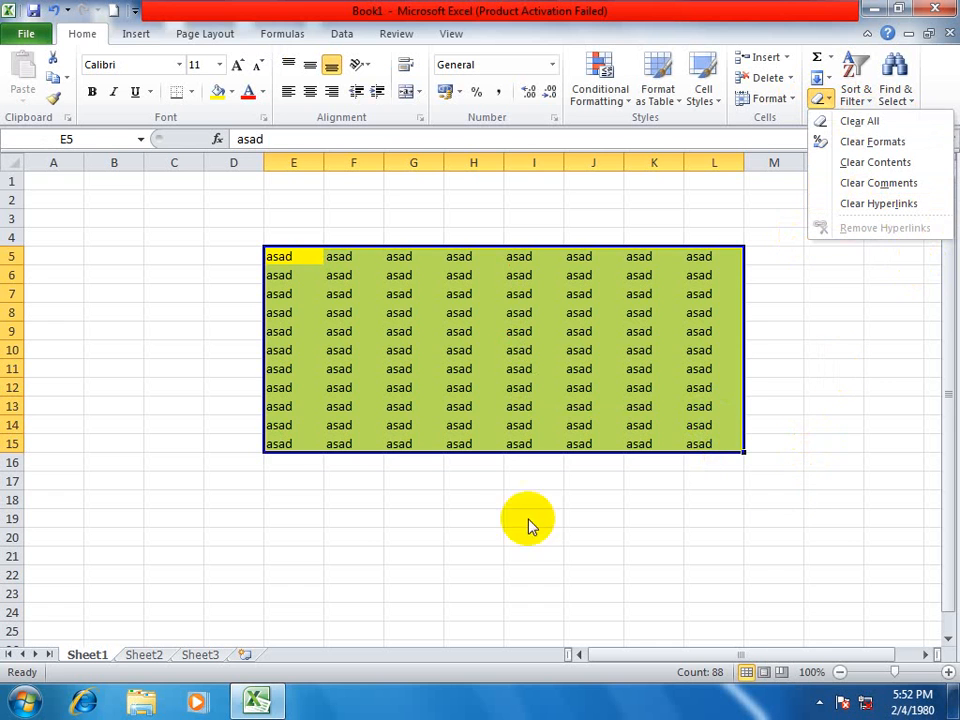
{"action": "left_click", "coordinate": [471, 516]}
{"action": "scroll", "coordinate": [474, 510], "scroll_direction": "down", "scroll_amount": 8}
{"action": "left_click", "coordinate": [464, 408]}
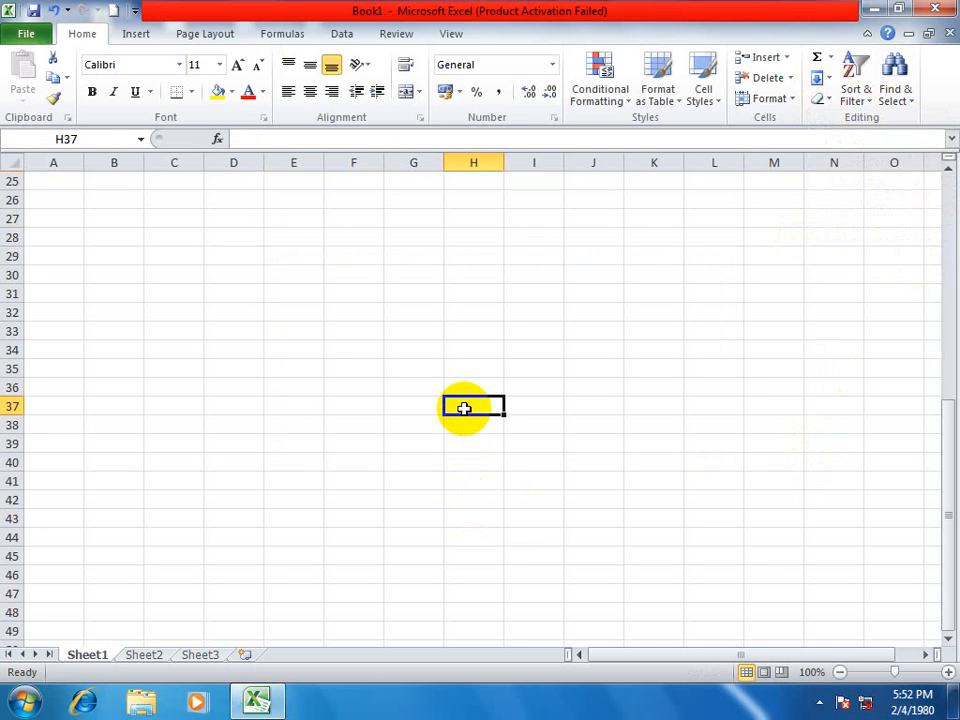
{"action": "type", "text": "www.face"}
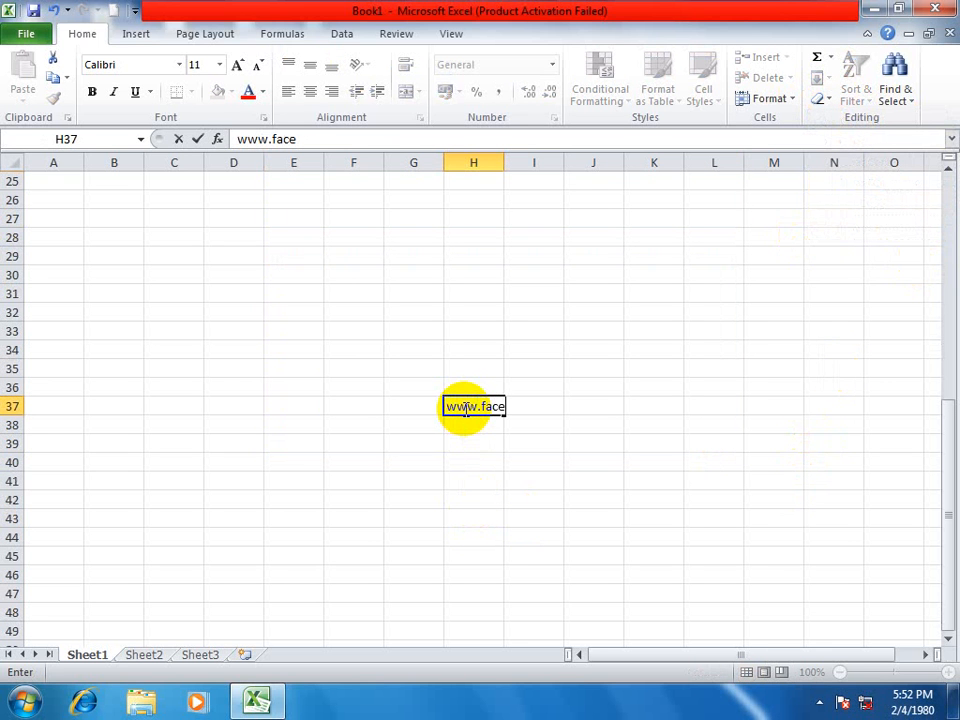
{"action": "type", "text": "book.com"}
{"action": "key", "text": "Return"}
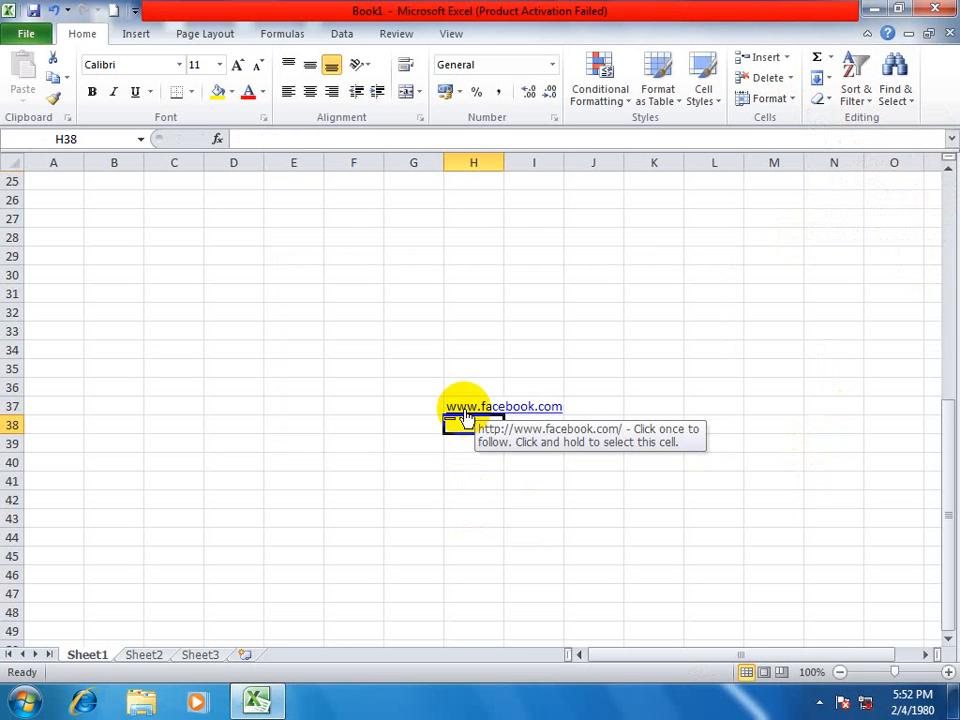
{"action": "left_click", "coordinate": [480, 418]}
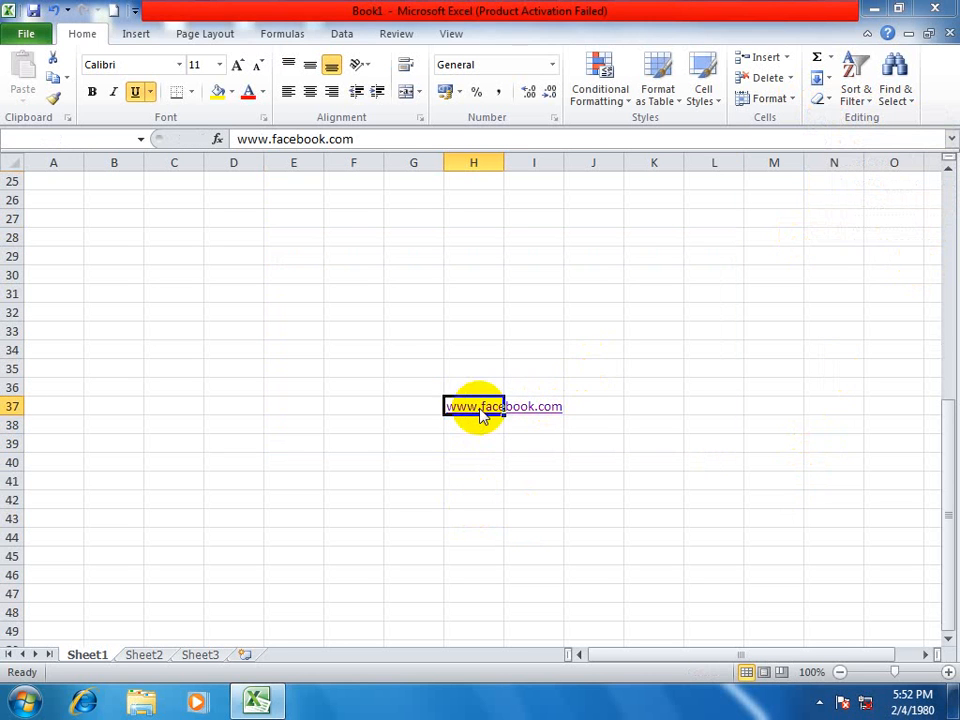
{"action": "left_click", "coordinate": [484, 407]}
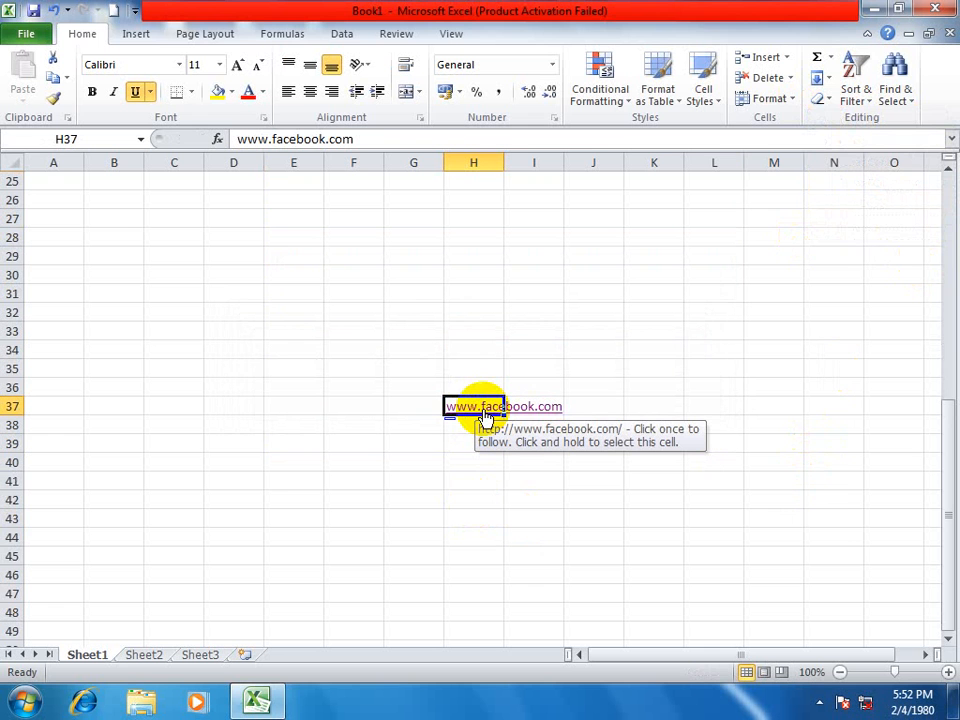
{"action": "left_click", "coordinate": [825, 99]}
{"action": "left_click", "coordinate": [855, 205]}
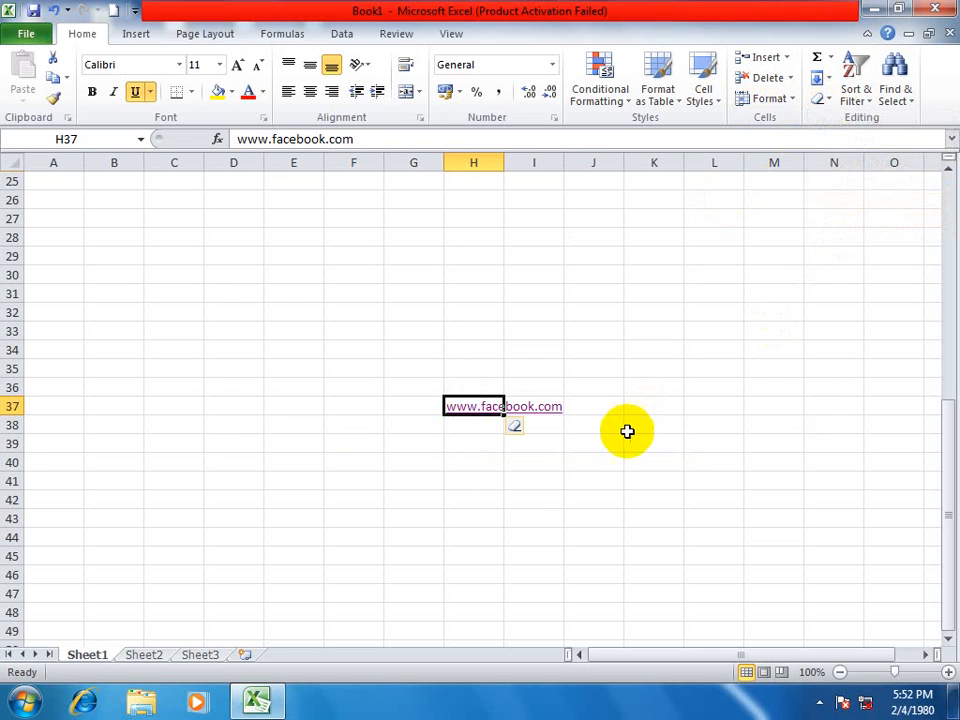
{"action": "left_click", "coordinate": [628, 428]}
{"action": "left_click", "coordinate": [482, 407]}
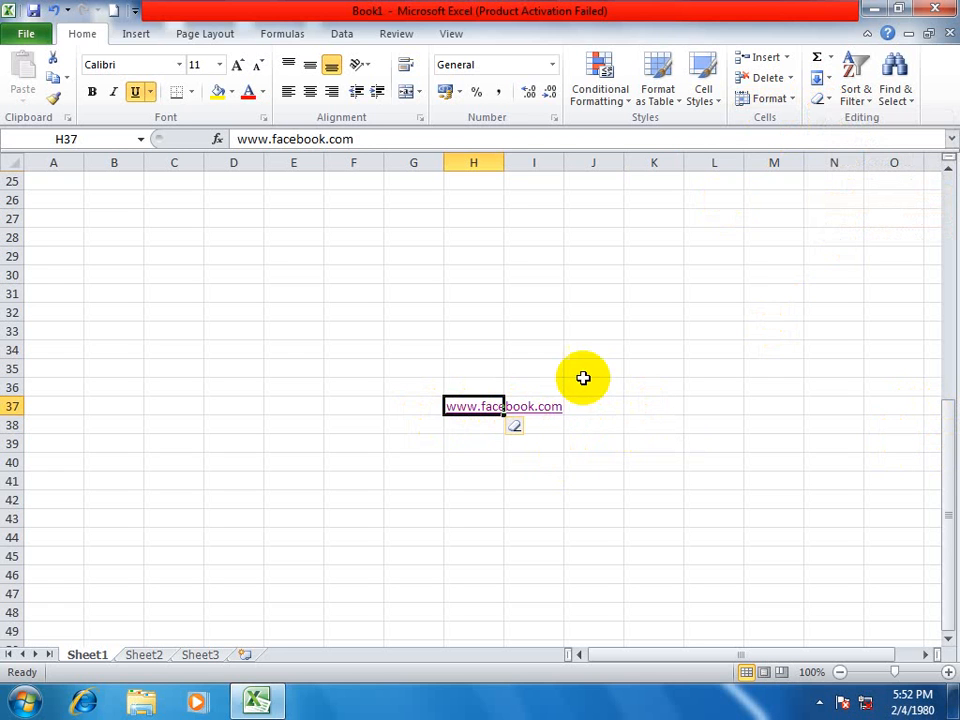
{"action": "left_click", "coordinate": [590, 315]}
{"action": "type", "text": "www.google."}
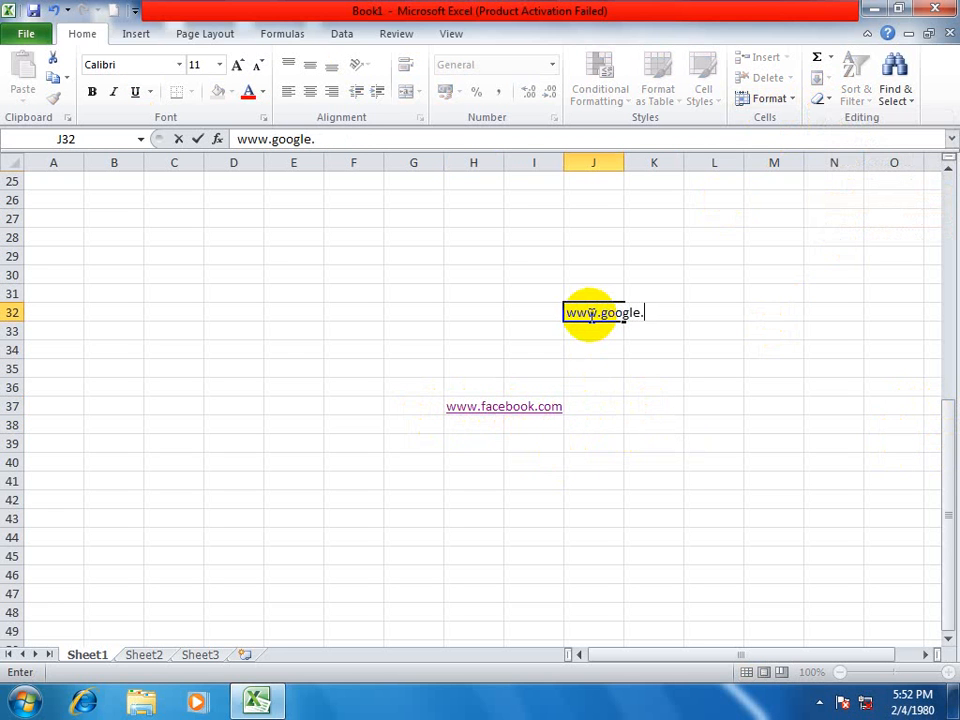
{"action": "type", "text": "com"}
{"action": "key", "text": "Return"}
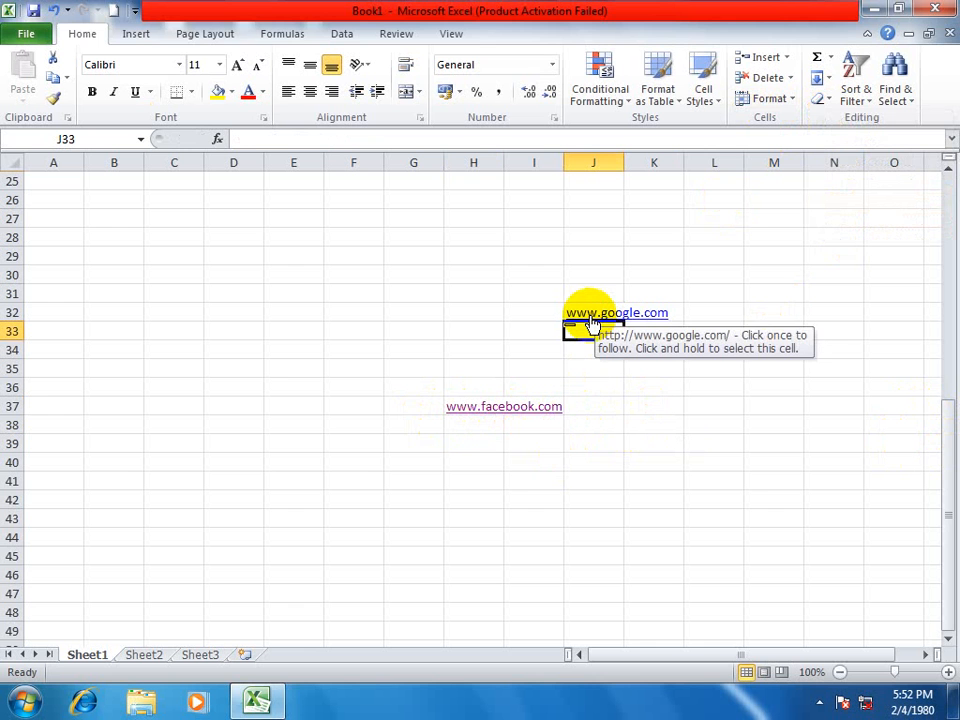
{"action": "left_click", "coordinate": [600, 315]}
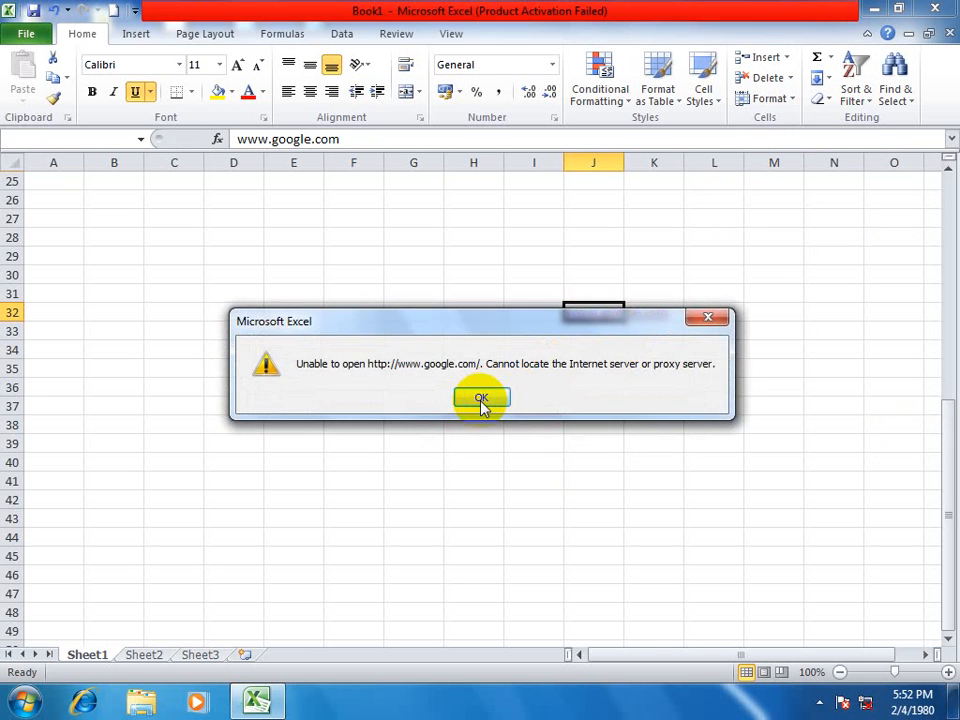
{"action": "left_click", "coordinate": [484, 396]}
{"action": "left_click", "coordinate": [615, 336]}
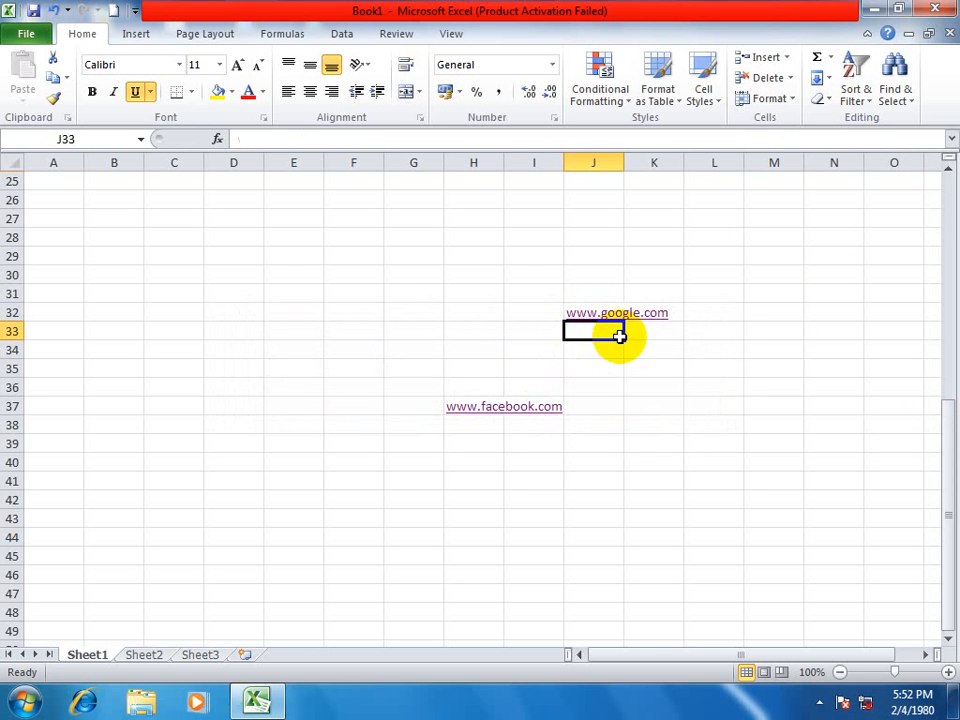
{"action": "left_click", "coordinate": [585, 315]}
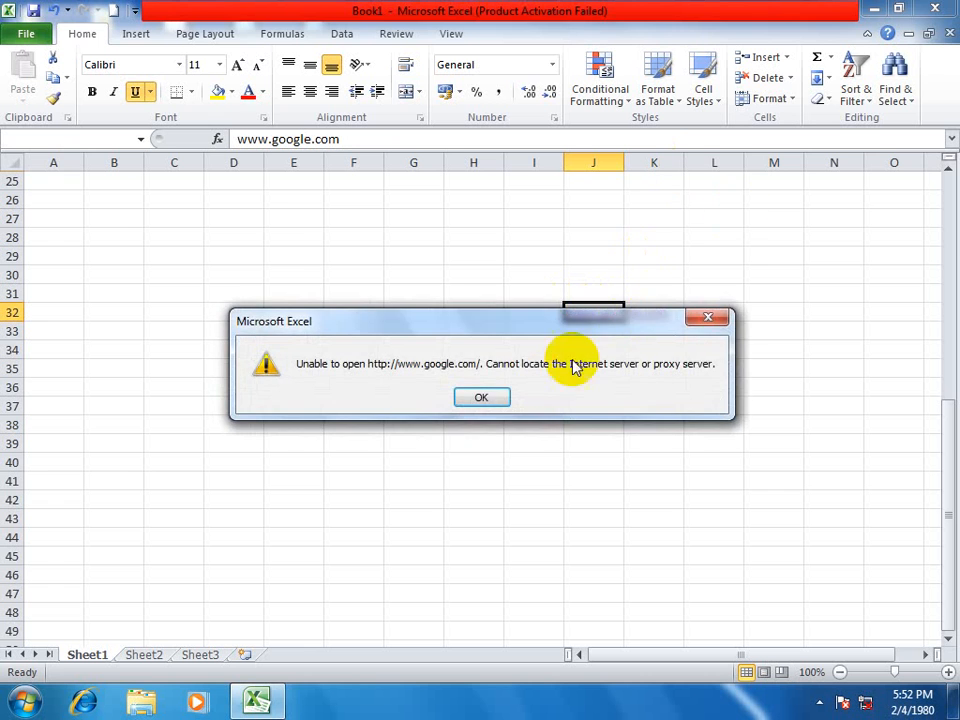
{"action": "key", "text": "Return"}
{"action": "left_click", "coordinate": [818, 100]}
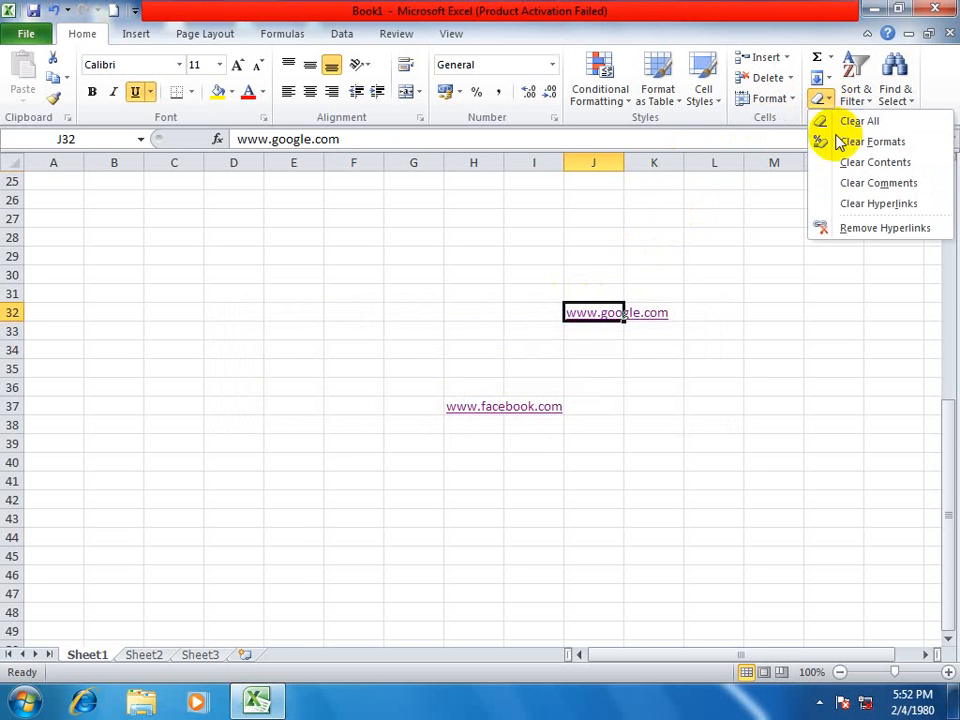
{"action": "left_click", "coordinate": [866, 236]}
{"action": "left_click", "coordinate": [714, 387]}
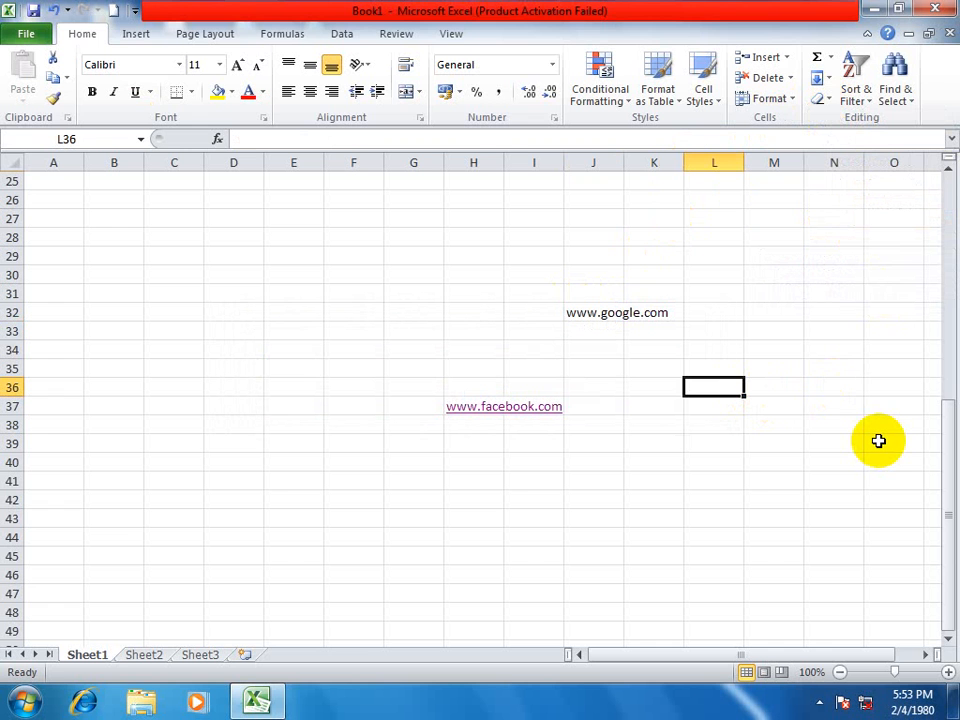
{"action": "left_click", "coordinate": [857, 90]}
{"action": "key", "text": "Escape"}
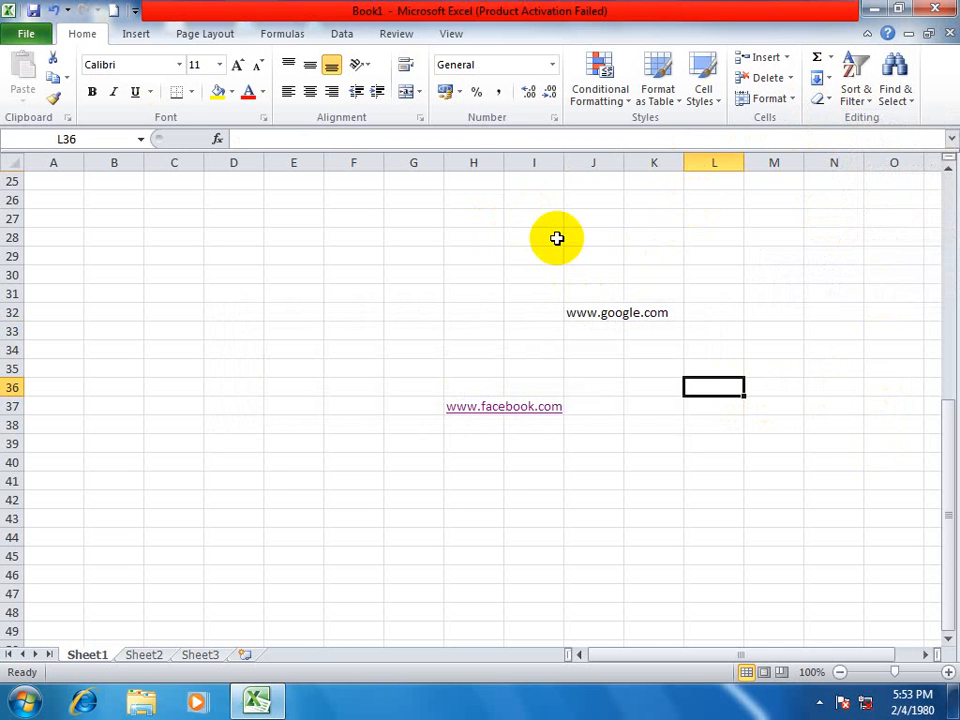
Create a new workbook and enter the column headings name, post and salary in cells E9 to G9.
{"action": "key", "text": "ctrl+n"}
{"action": "left_click", "coordinate": [316, 332]}
{"action": "type", "text": "name"}
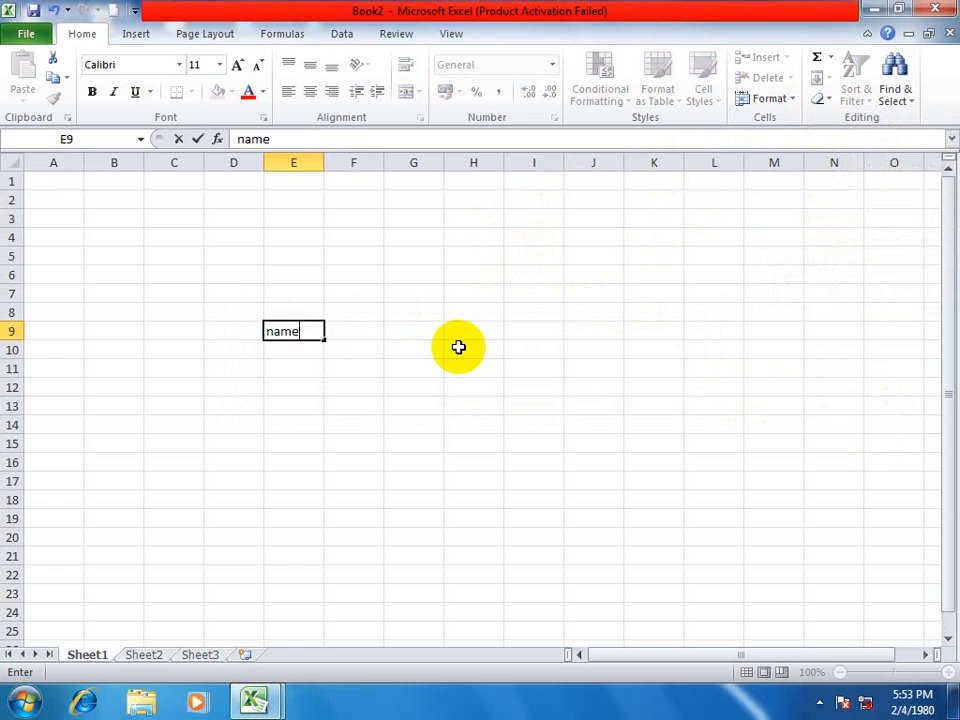
{"action": "key", "text": "Tab"}
{"action": "type", "text": "po"}
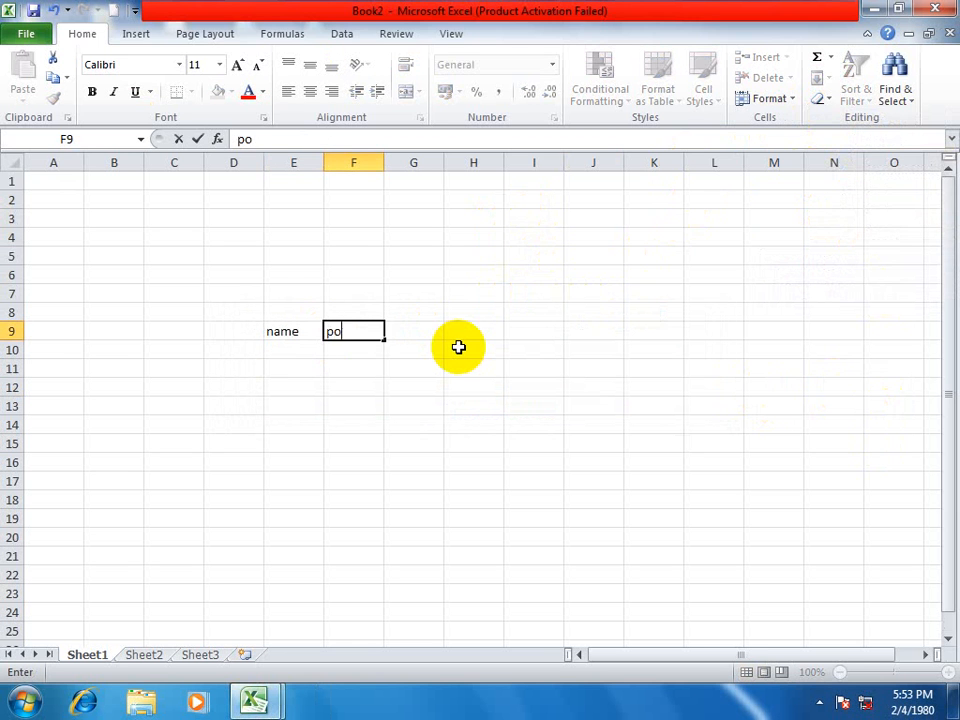
{"action": "type", "text": "st"}
{"action": "key", "text": "Tab"}
{"action": "type", "text": "salary"}
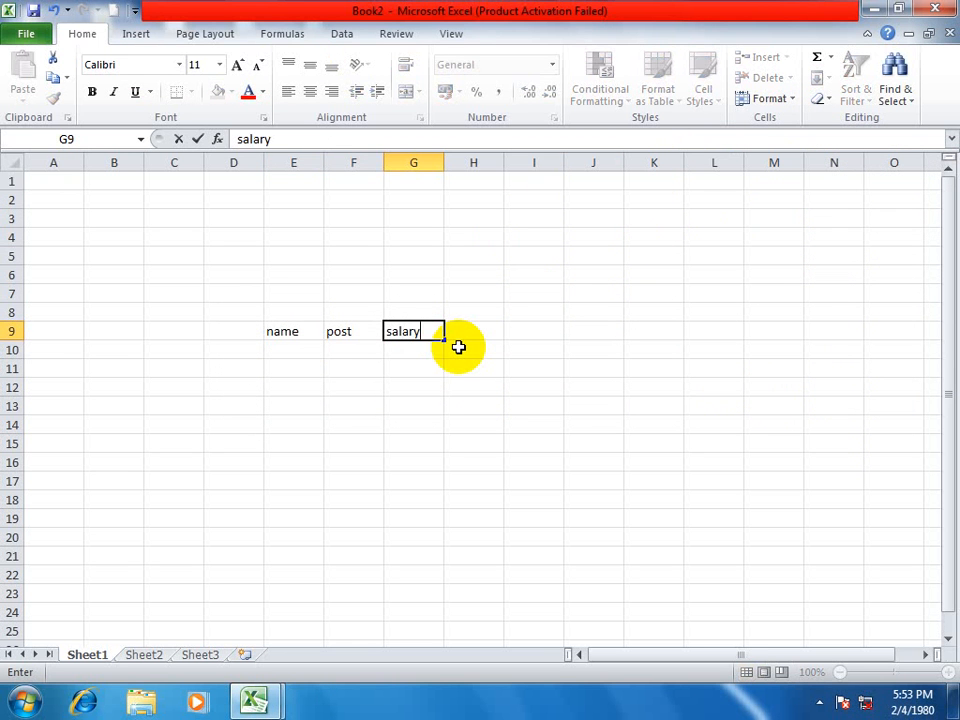
{"action": "key", "text": "Return"}
Enter the first two people's first names in cells E10 and E11 under the name heading.
{"action": "key", "text": "Left"}
{"action": "key", "text": "Left"}
{"action": "type", "text": "za"}
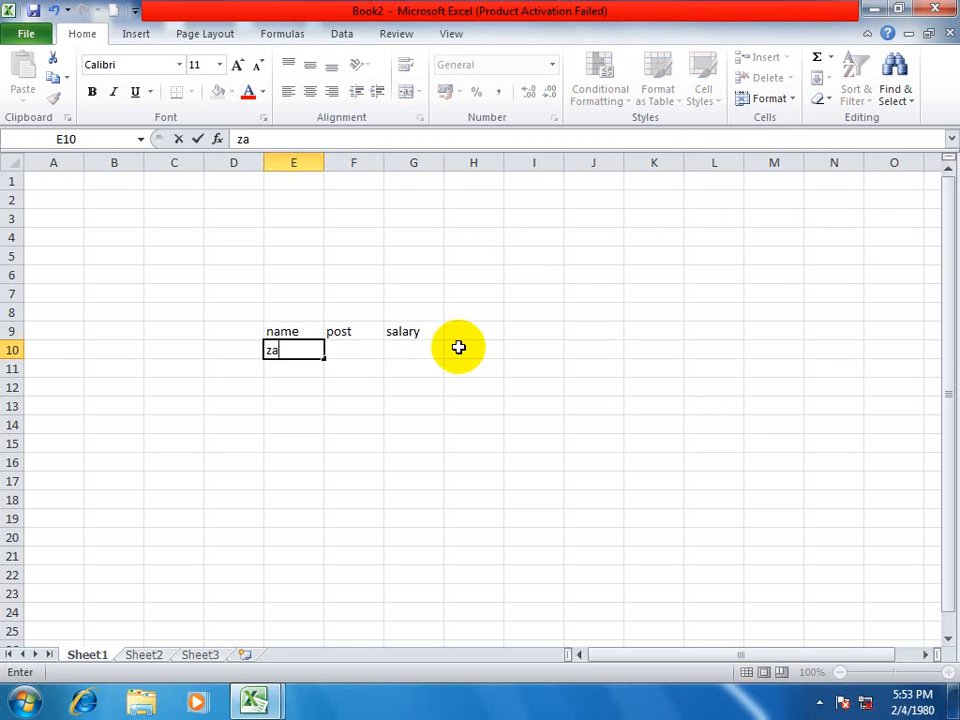
{"action": "key", "text": "Return"}
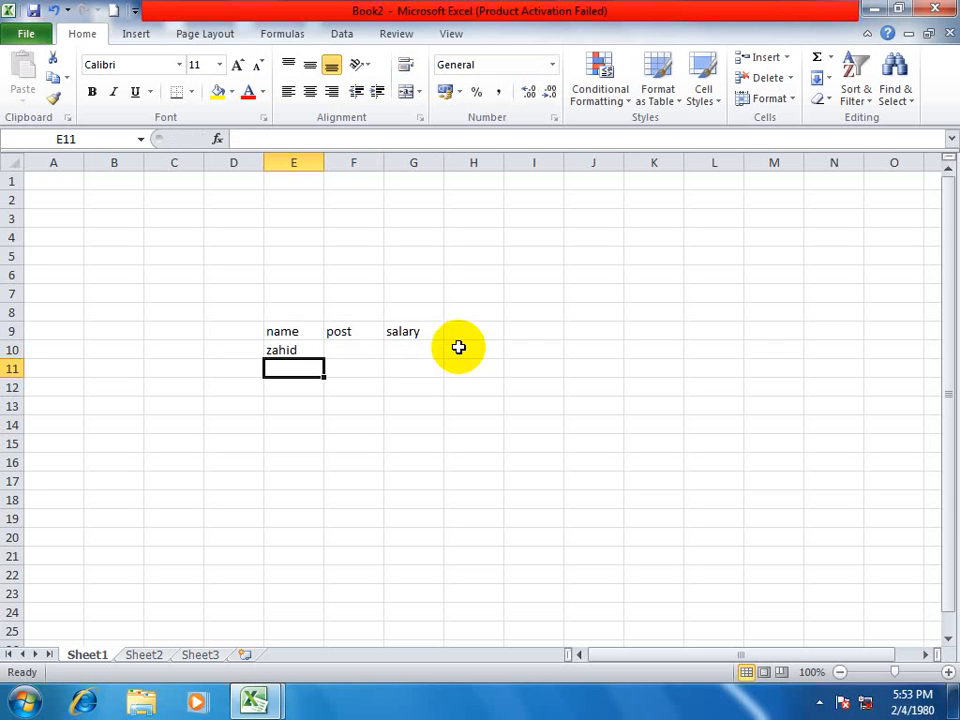
{"action": "type", "text": "zaaki"}
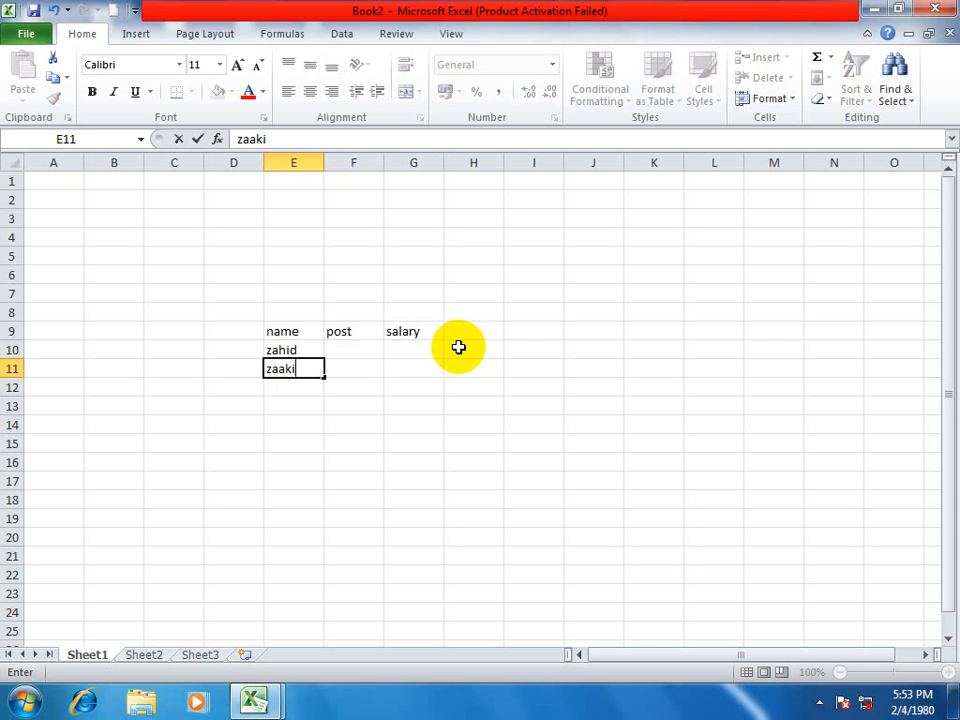
{"action": "key", "text": "BackSpace"}
{"action": "key", "text": "BackSpace"}
{"action": "key", "text": "BackSpace"}
{"action": "key", "text": "Return"}
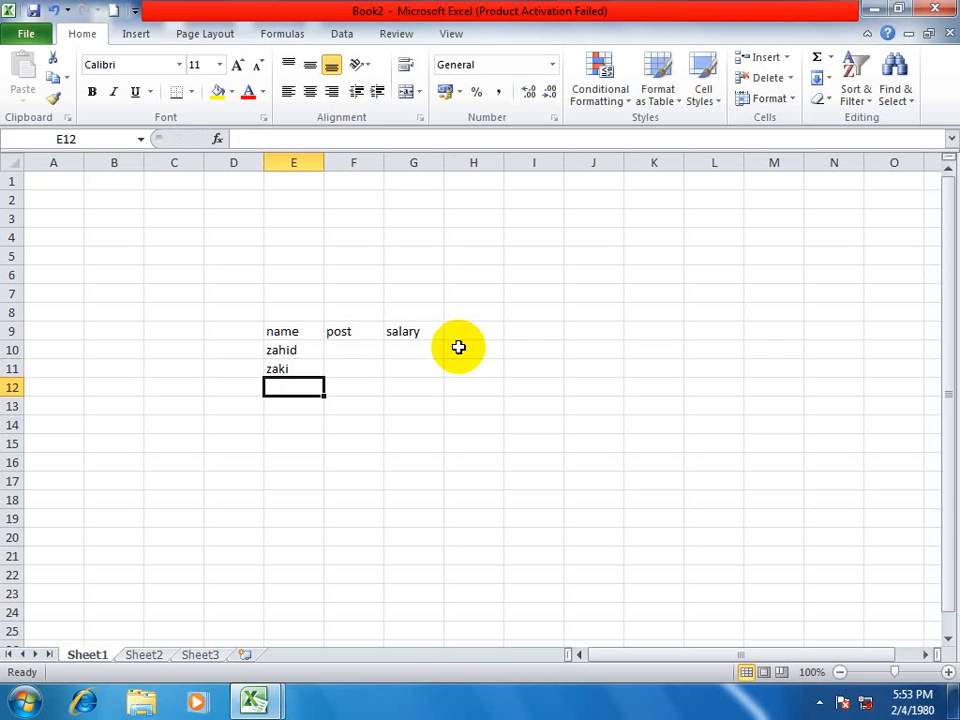
Enter six more people's first names in cells E12 to E17 of the name column.
{"action": "type", "text": "fa"}
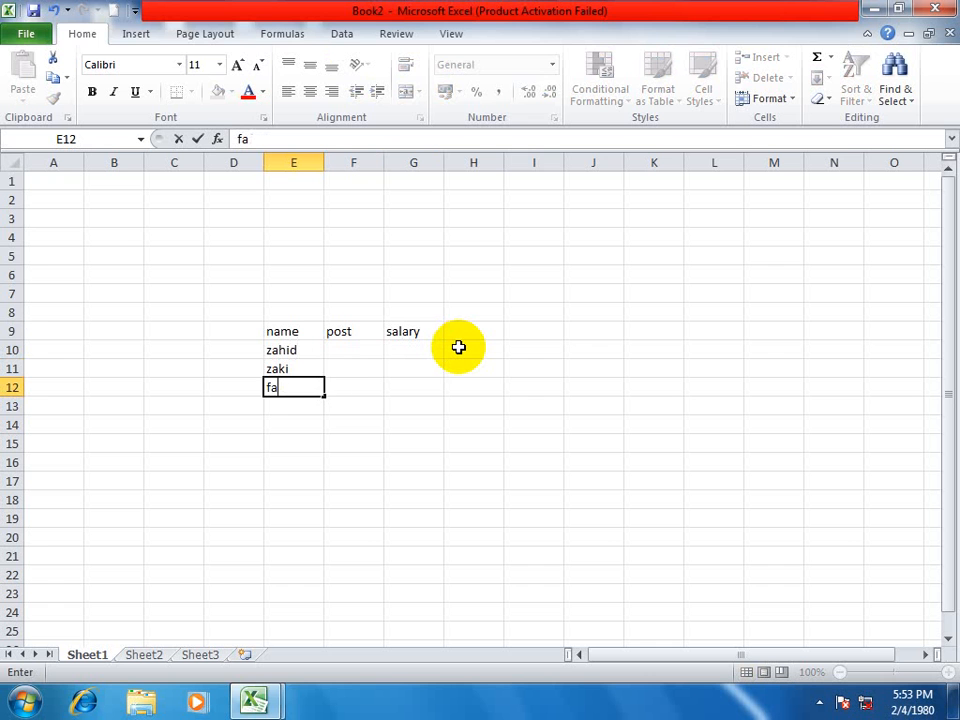
{"action": "type", "text": "heem"}
{"action": "key", "text": "Return"}
{"action": "type", "text": "farid"}
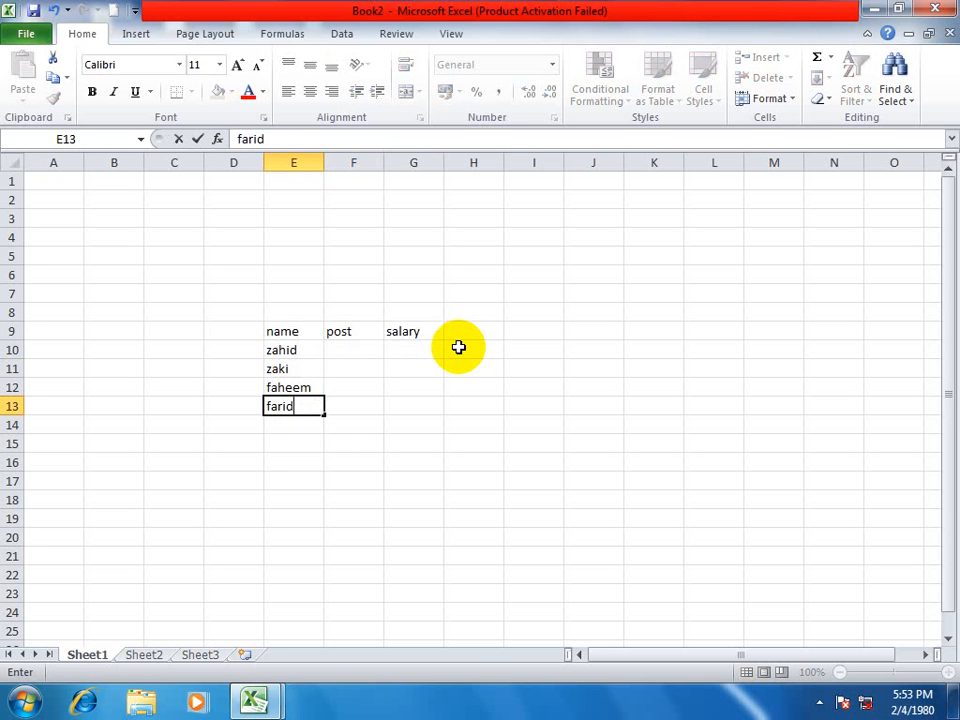
{"action": "key", "text": "Return"}
{"action": "type", "text": "fawad"}
{"action": "key", "text": "Return"}
{"action": "type", "text": "fayaz"}
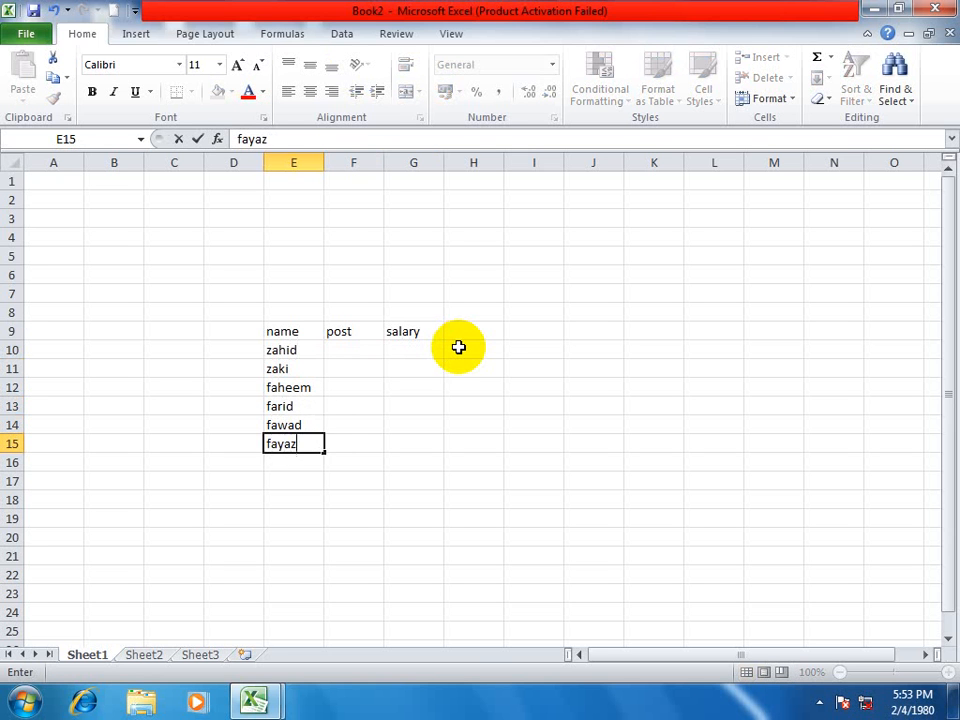
{"action": "key", "text": "Return"}
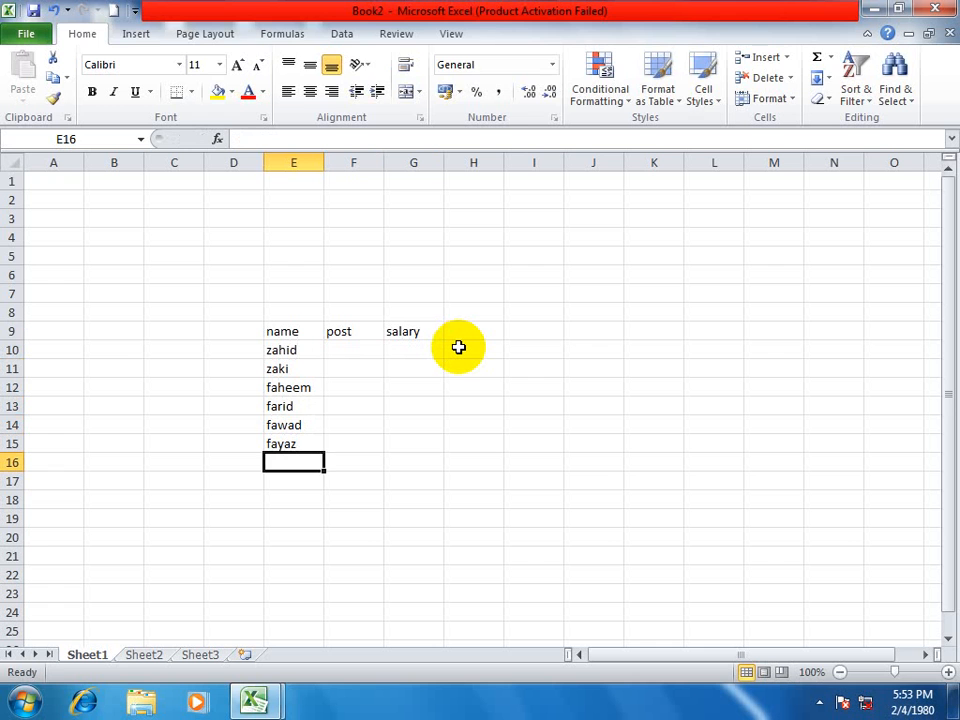
{"action": "type", "text": "naveed"}
{"action": "key", "text": "Return"}
{"action": "type", "text": "asad"}
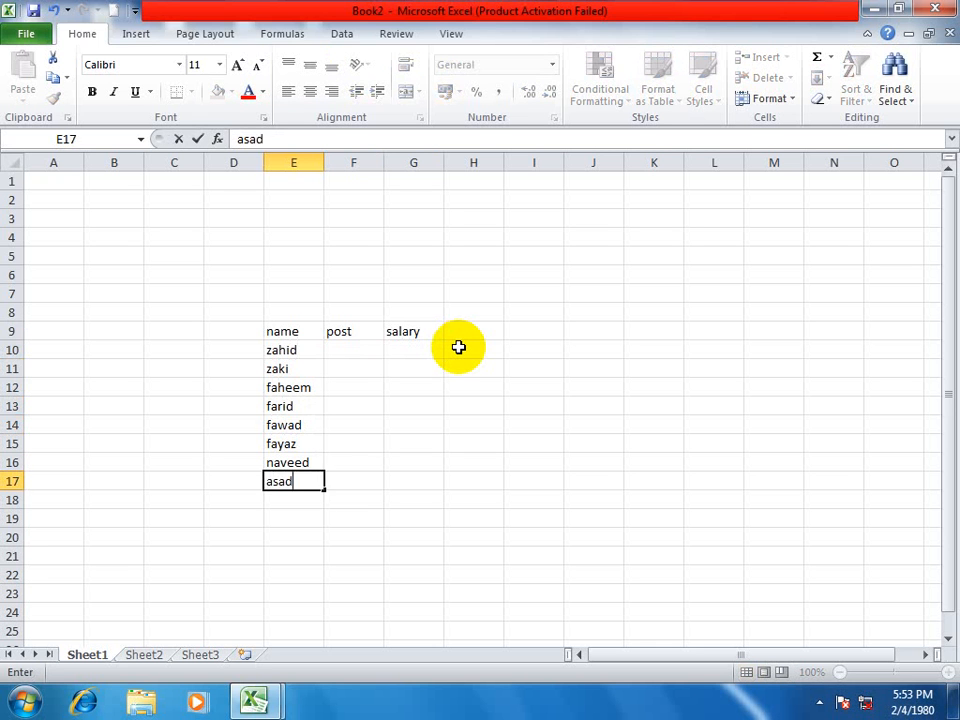
{"action": "key", "text": "Return"}
Enter the posts director, teacher and driver in cells F10 to F12.
{"action": "key", "text": "Up"}
{"action": "key", "text": "Up"}
{"action": "key", "text": "Up"}
{"action": "key", "text": "Up"}
{"action": "key", "text": "Up"}
{"action": "key", "text": "Up"}
{"action": "key", "text": "Up"}
{"action": "key", "text": "Up"}
{"action": "key", "text": "Right"}
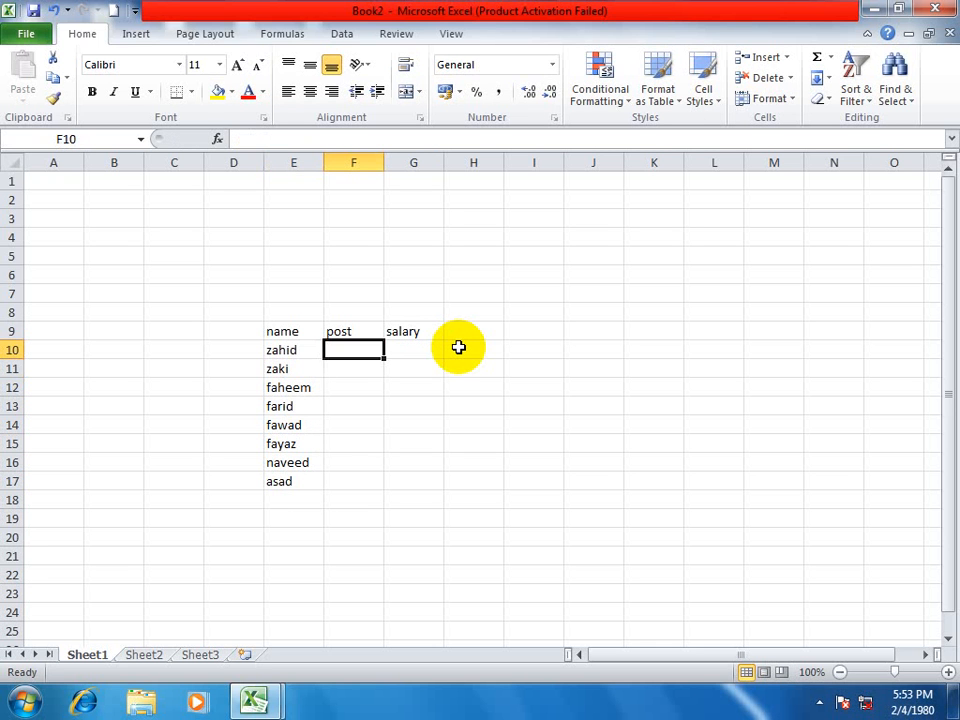
{"action": "type", "text": "director"}
{"action": "key", "text": "Return"}
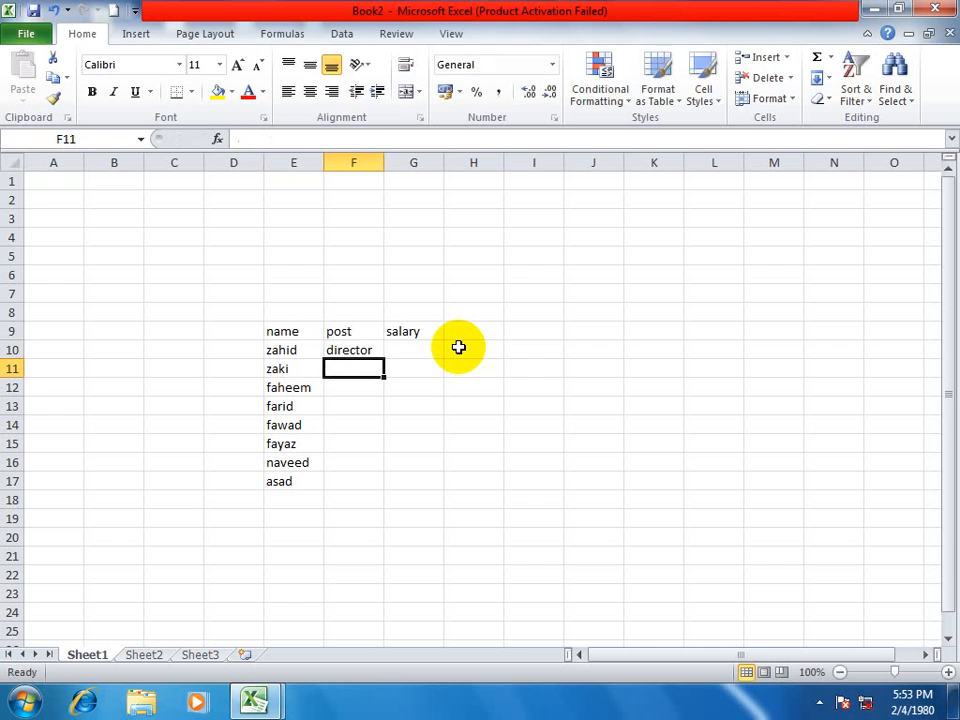
{"action": "type", "text": "teacher"}
{"action": "key", "text": "Return"}
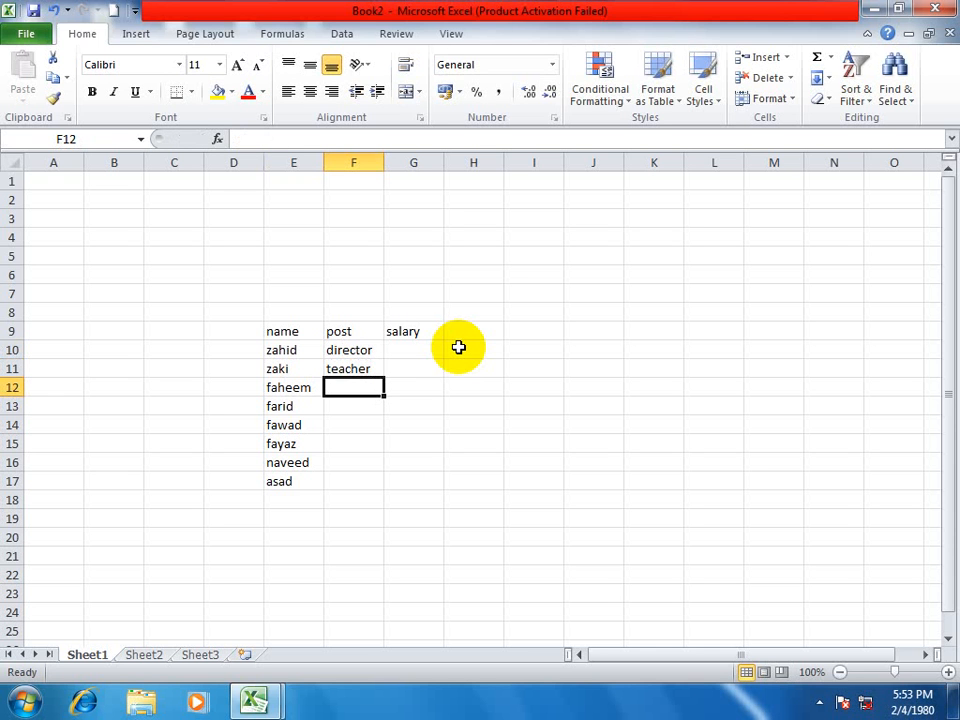
{"action": "type", "text": "r"}
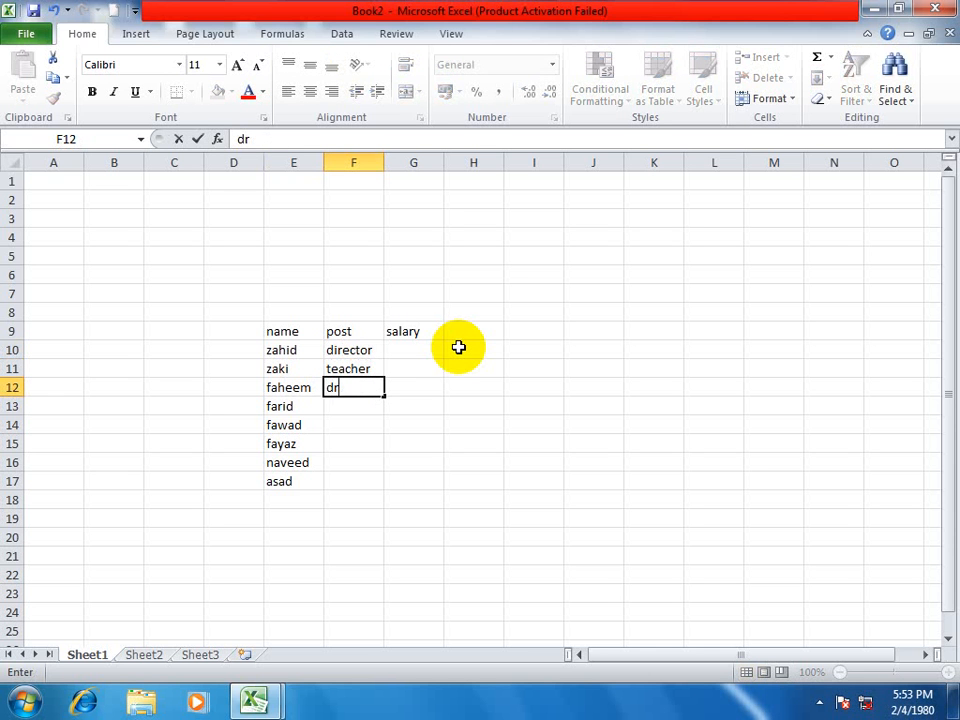
{"action": "type", "text": "river"}
{"action": "key", "text": "Return"}
Enter the posts teacher, cook, cook, poen and driver in cells F13 to F17.
{"action": "type", "text": "teace"}
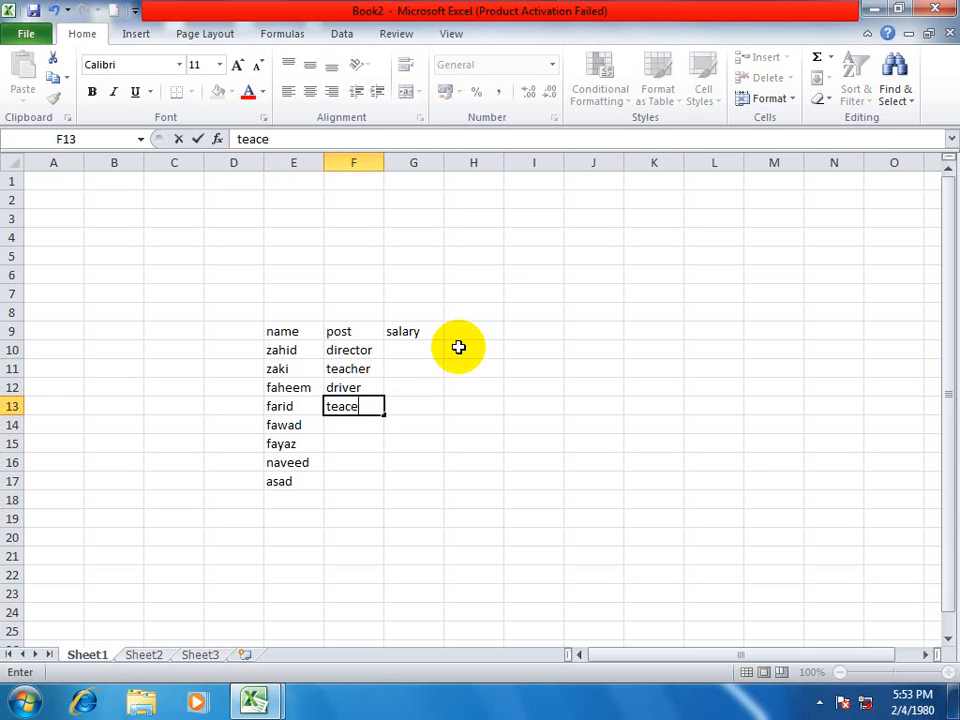
{"action": "key", "text": "BackSpace"}
{"action": "type", "text": "her"}
{"action": "key", "text": "Return"}
{"action": "type", "text": "c"}
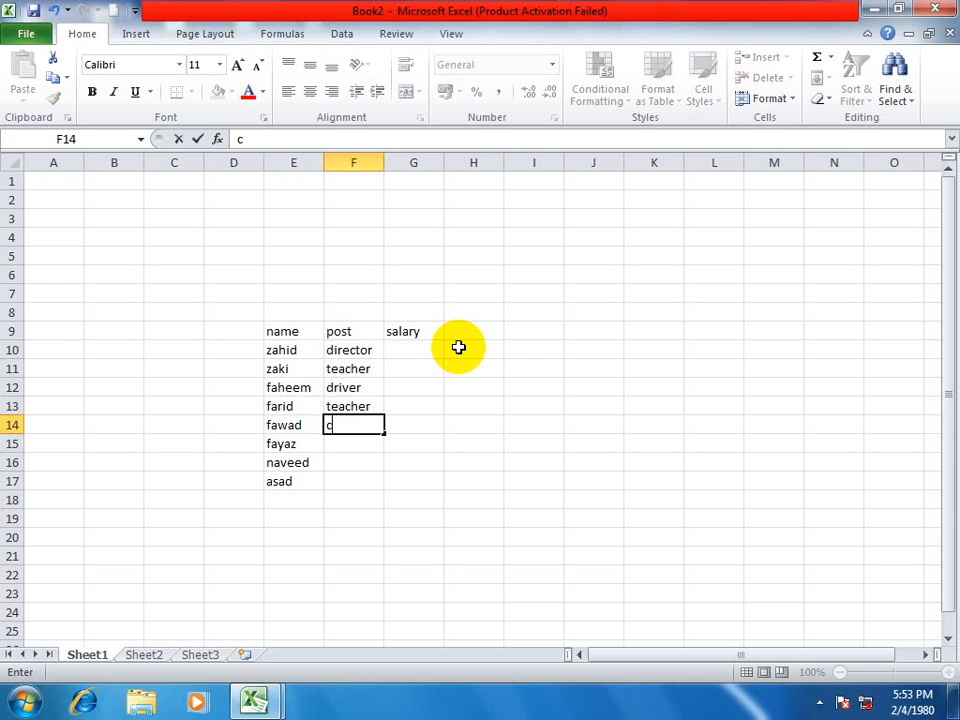
{"action": "type", "text": "ook"}
{"action": "key", "text": "Return"}
{"action": "type", "text": "c"}
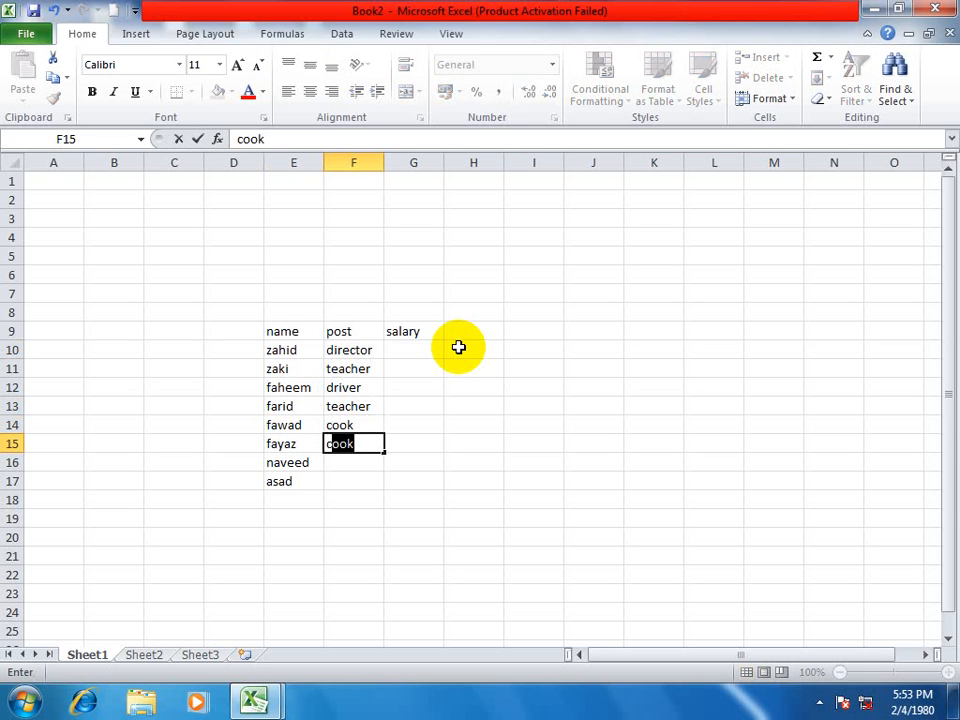
{"action": "key", "text": "Return"}
{"action": "type", "text": "poen"}
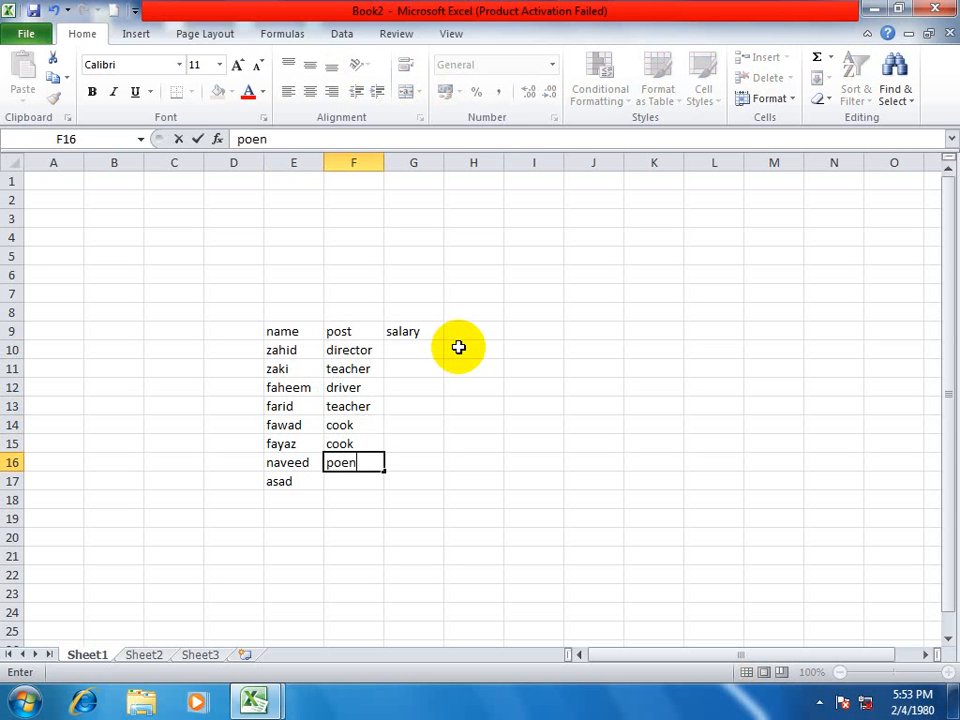
{"action": "key", "text": "Return"}
{"action": "type", "text": "driver"}
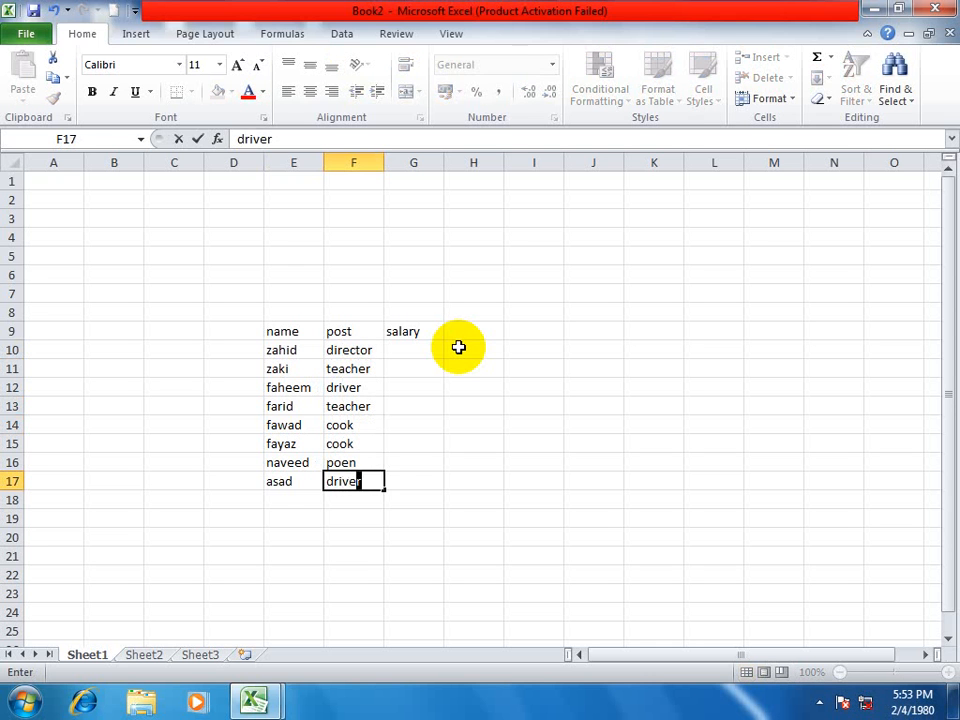
{"action": "key", "text": "Return"}
Add a ninth person in row 18 with a first name in E18 and the post director in F18.
{"action": "key", "text": "Left"}
{"action": "key", "text": "Left"}
{"action": "key", "text": "Right"}
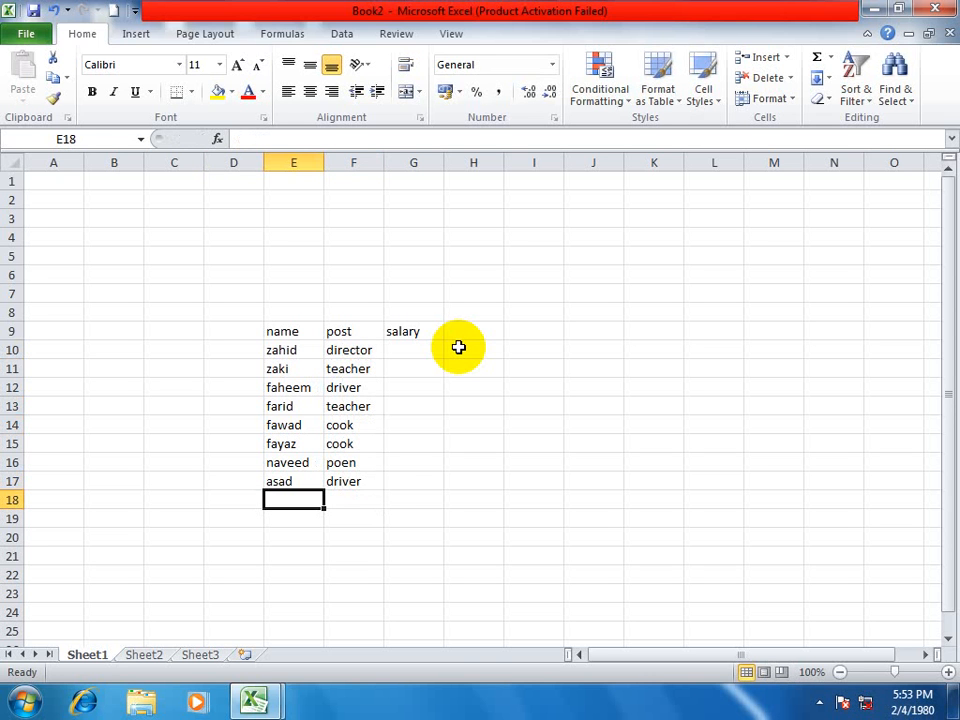
{"action": "type", "text": "no"}
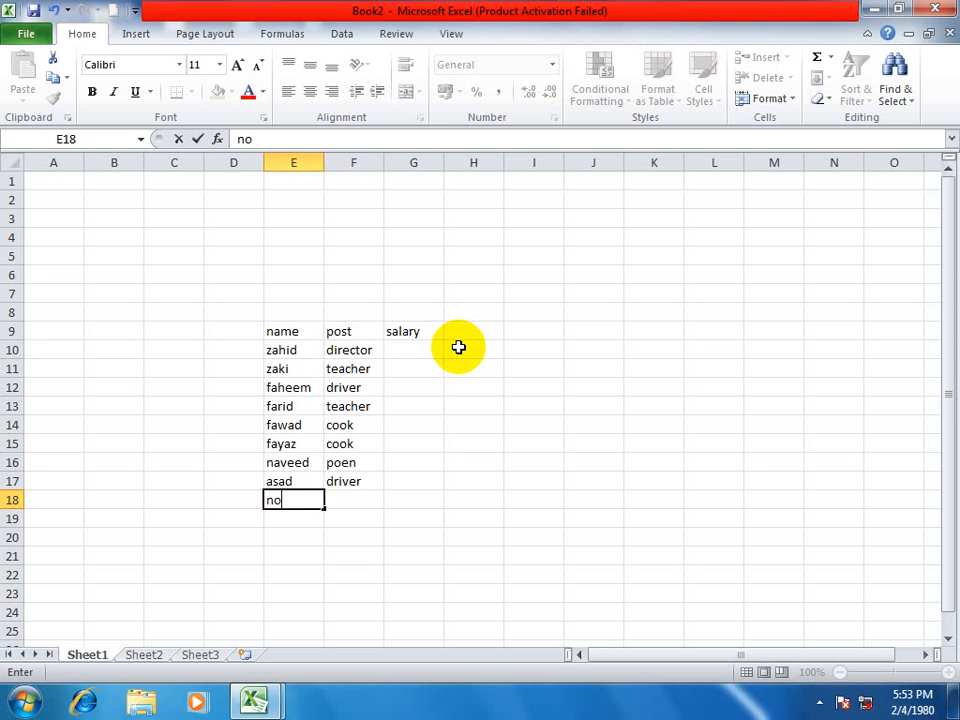
{"action": "type", "text": "man"}
{"action": "key", "text": "Tab"}
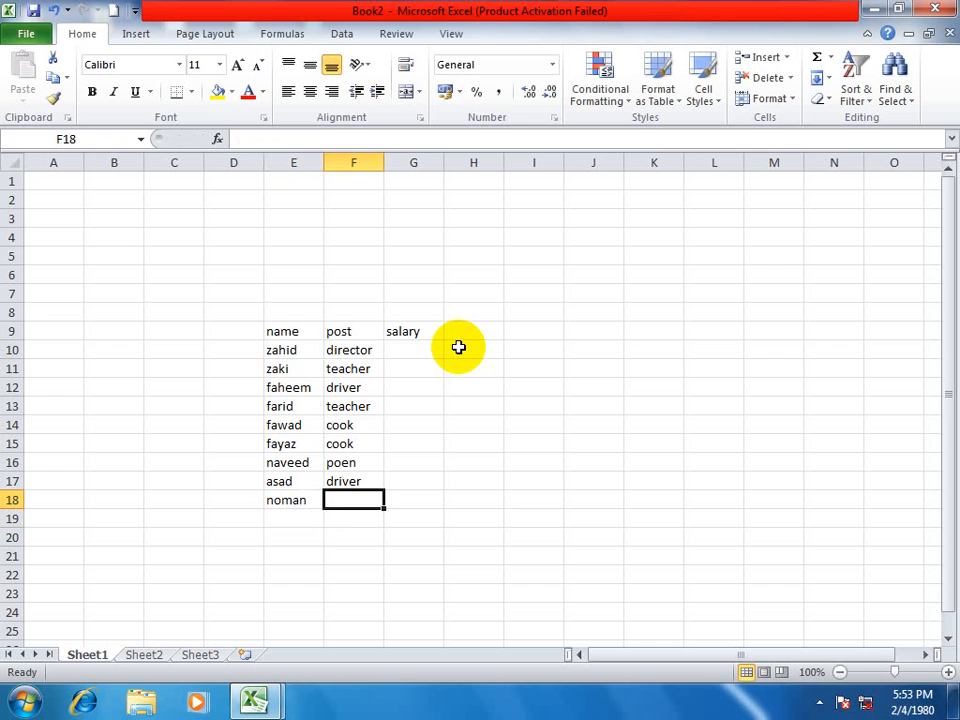
{"action": "type", "text": "director"}
{"action": "key", "text": "Return"}
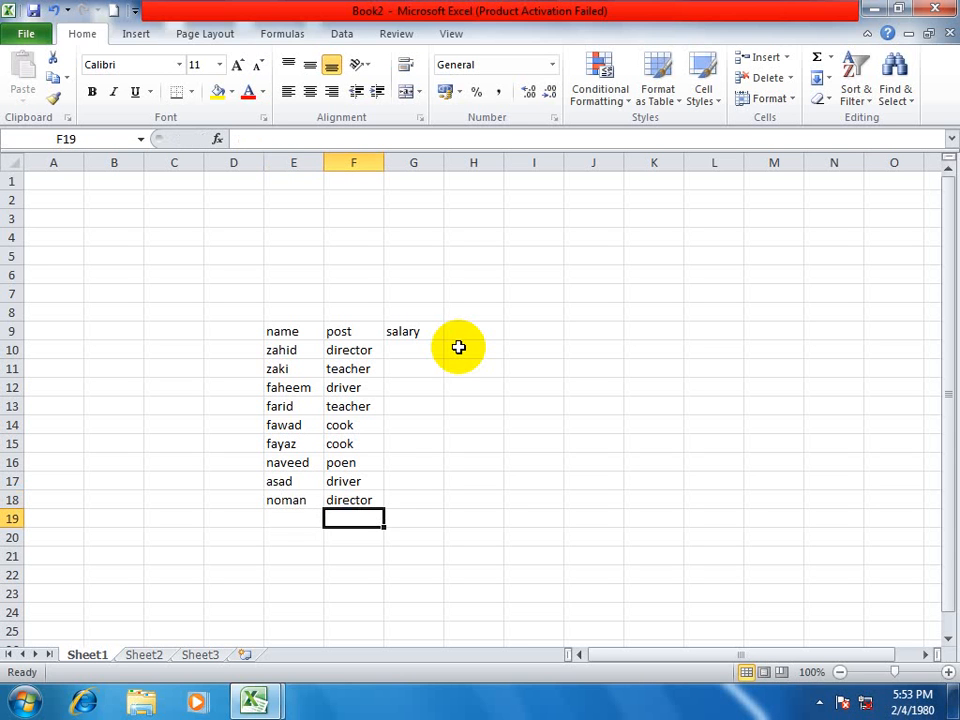
Enter the salaries 1000 and 2000 in G10 and G11, and fill the series down to 9000 in G18.
{"action": "key", "text": "Up"}
{"action": "key", "text": "Up"}
{"action": "key", "text": "Up"}
{"action": "key", "text": "Up"}
{"action": "key", "text": "Up"}
{"action": "key", "text": "Up"}
{"action": "key", "text": "Up"}
{"action": "key", "text": "Up"}
{"action": "key", "text": "Up"}
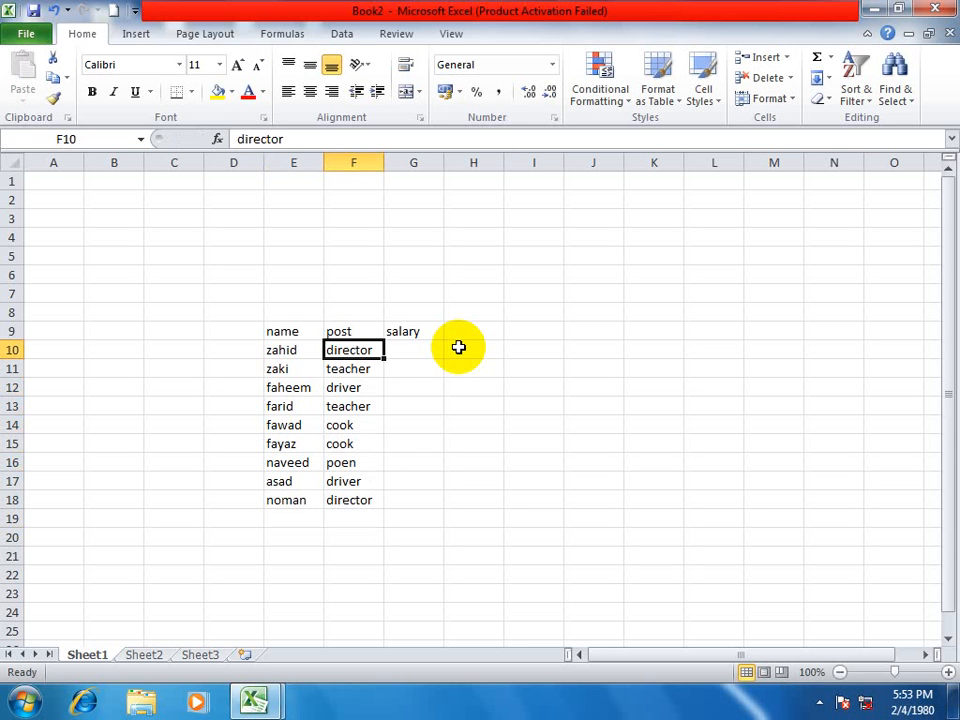
{"action": "key", "text": "Right"}
{"action": "type", "text": "1000"}
{"action": "key", "text": "Return"}
{"action": "type", "text": "200"}
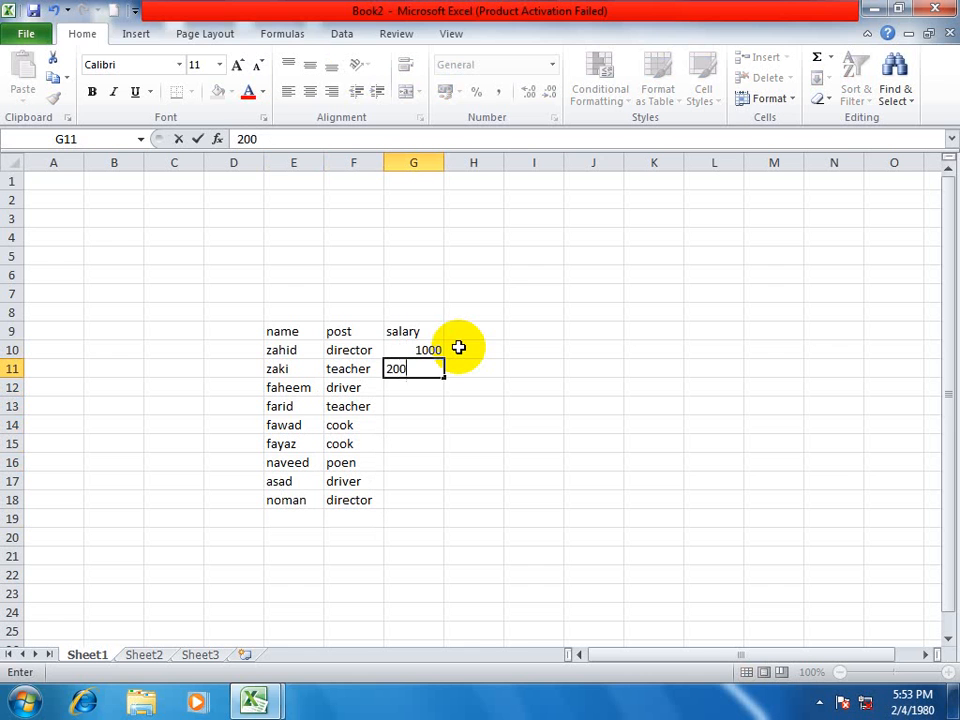
{"action": "type", "text": "0"}
{"action": "key", "text": "Return"}
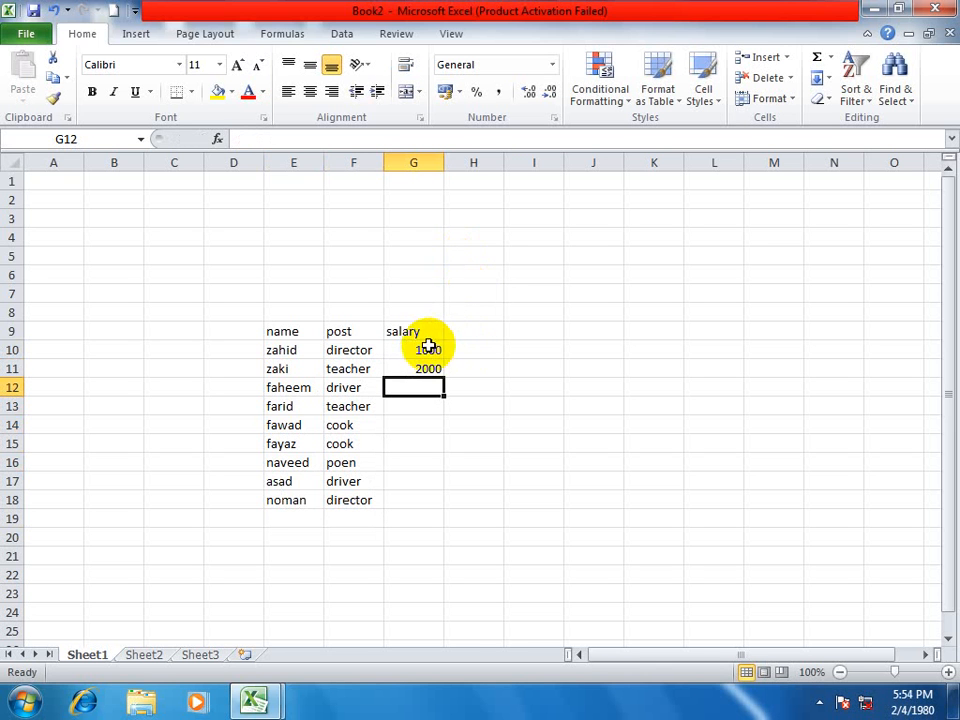
{"action": "left_click_drag", "start_coordinate": [427, 345], "coordinate": [445, 505]}
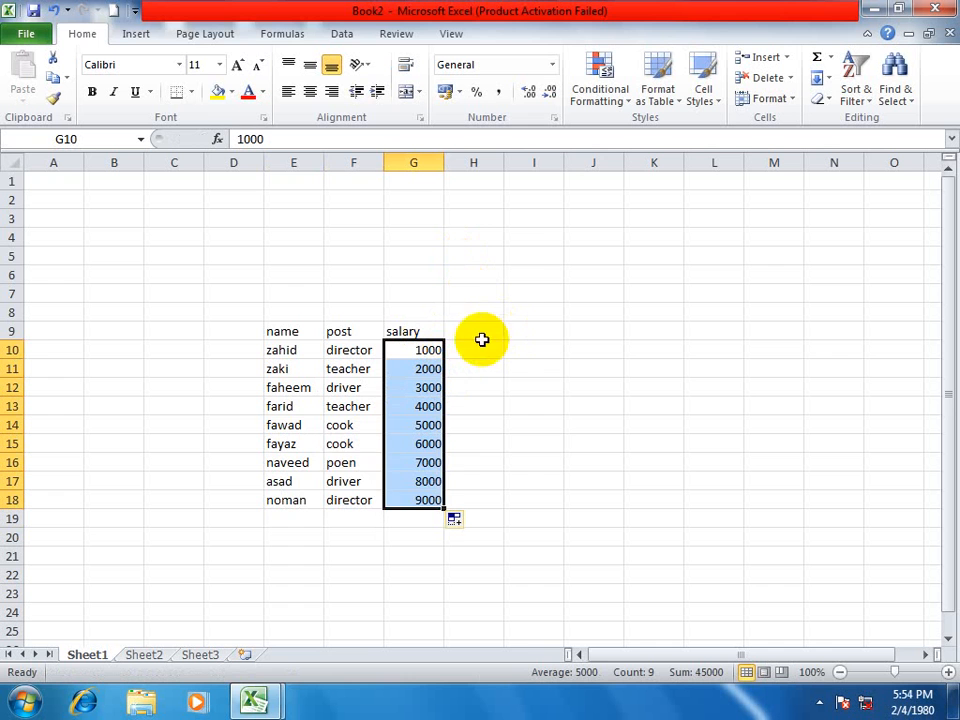
{"action": "left_click", "coordinate": [527, 424]}
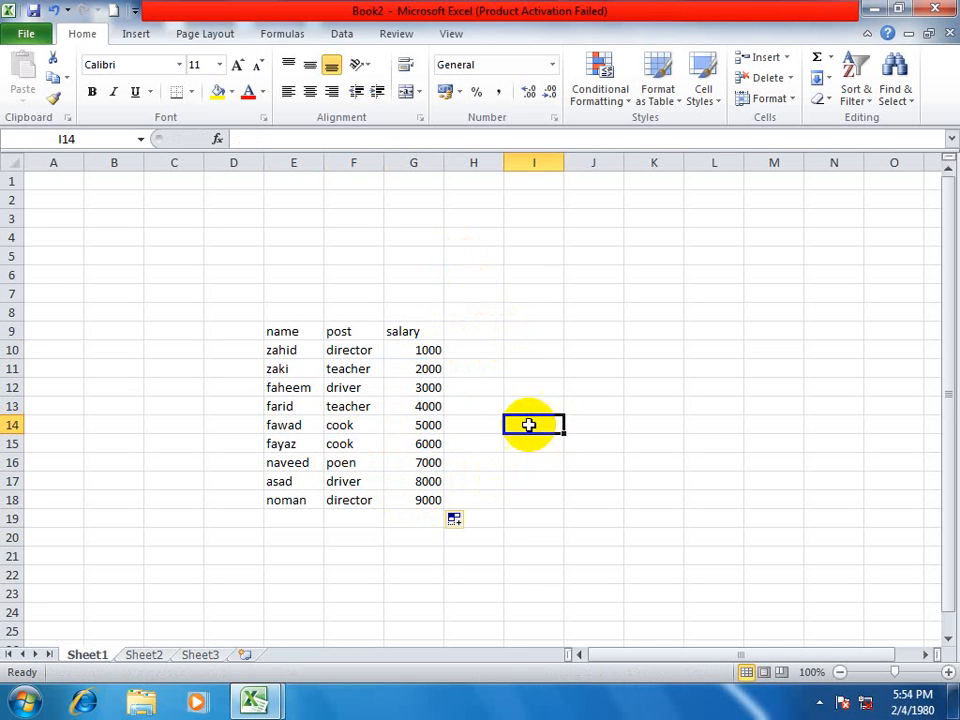
Sort the table in E9 to G18 by name from A to Z, and re-sort it from Z to A.
{"action": "left_click_drag", "start_coordinate": [290, 350], "coordinate": [425, 500]}
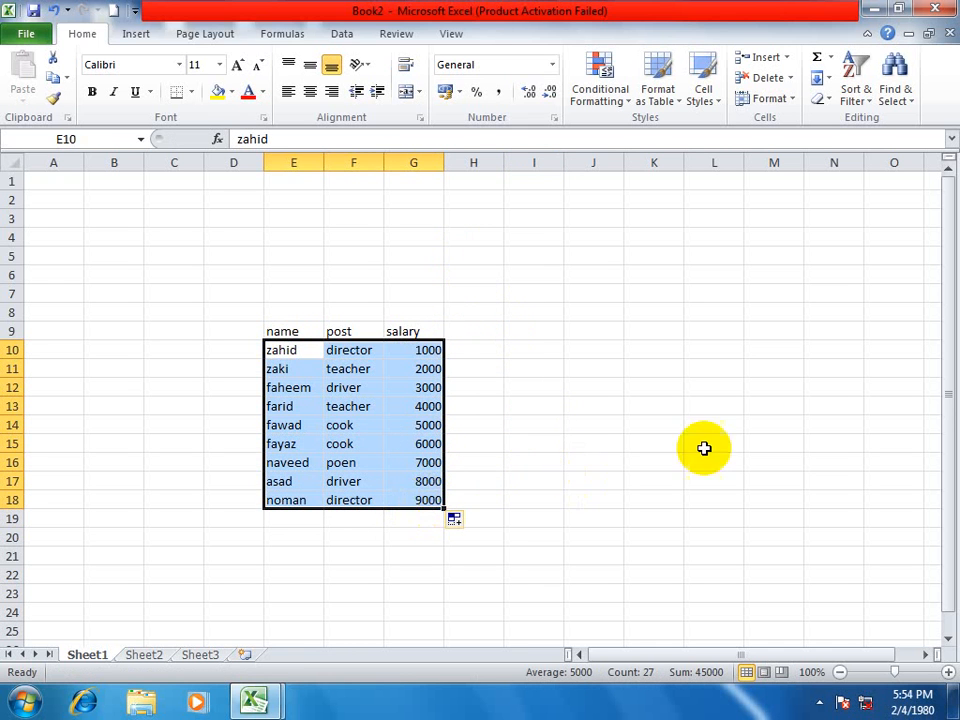
{"action": "left_click", "coordinate": [534, 443]}
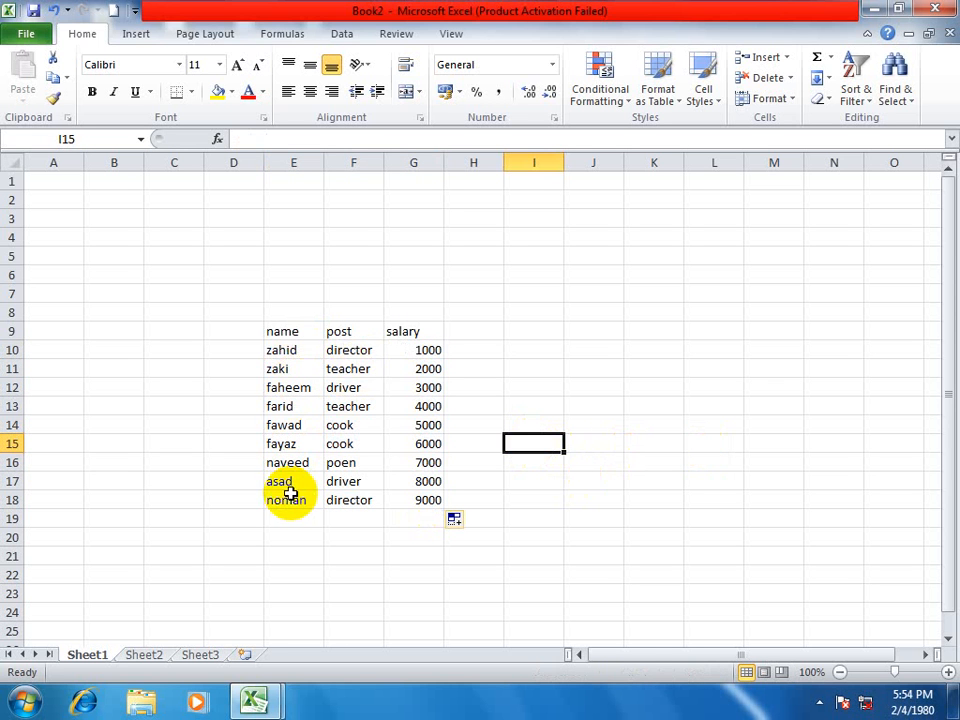
{"action": "left_click_drag", "start_coordinate": [280, 331], "coordinate": [422, 507]}
{"action": "left_click", "coordinate": [855, 92]}
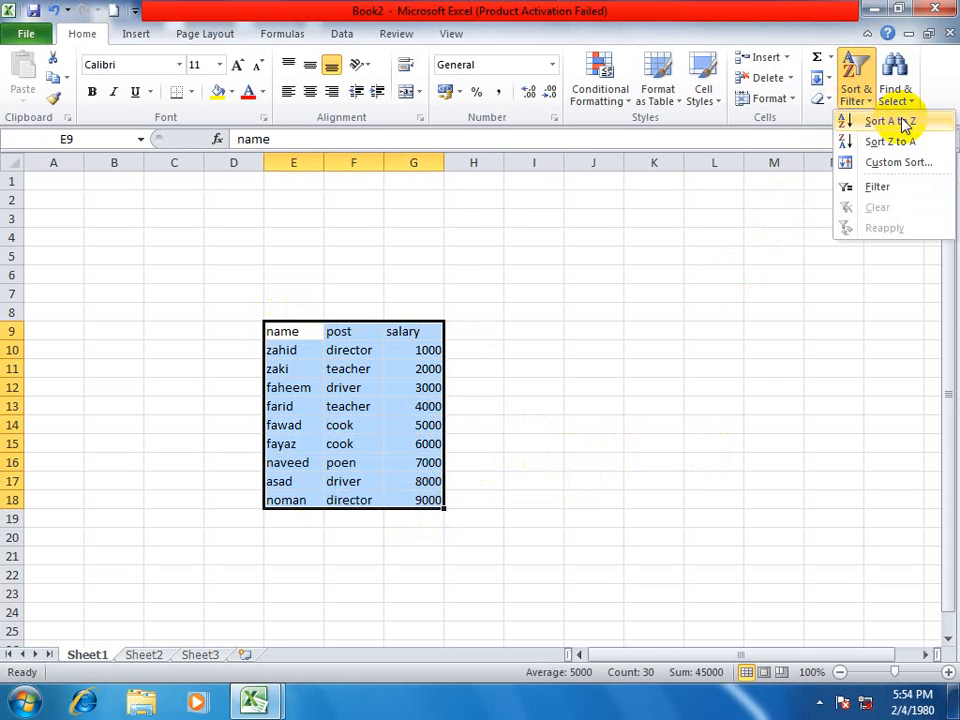
{"action": "left_click", "coordinate": [900, 122]}
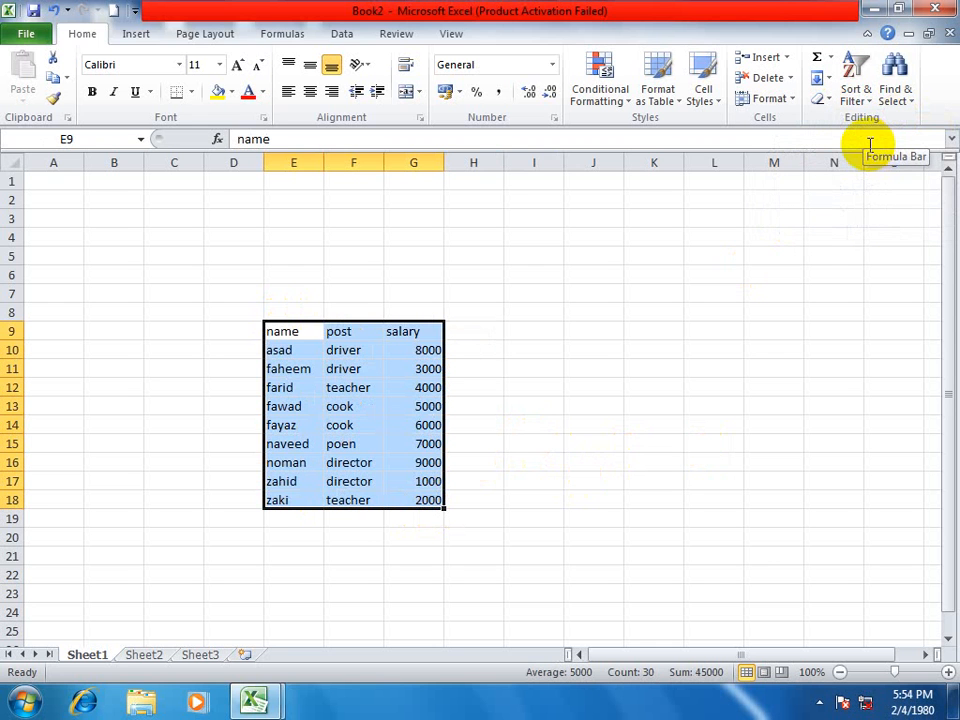
{"action": "left_click", "coordinate": [857, 84]}
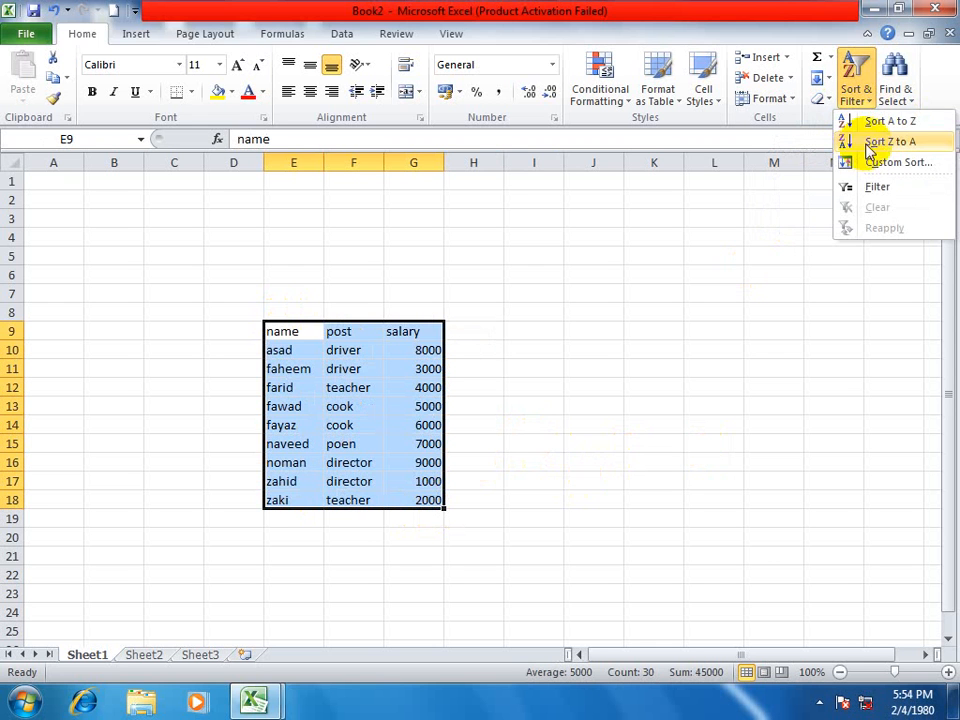
{"action": "left_click", "coordinate": [868, 141]}
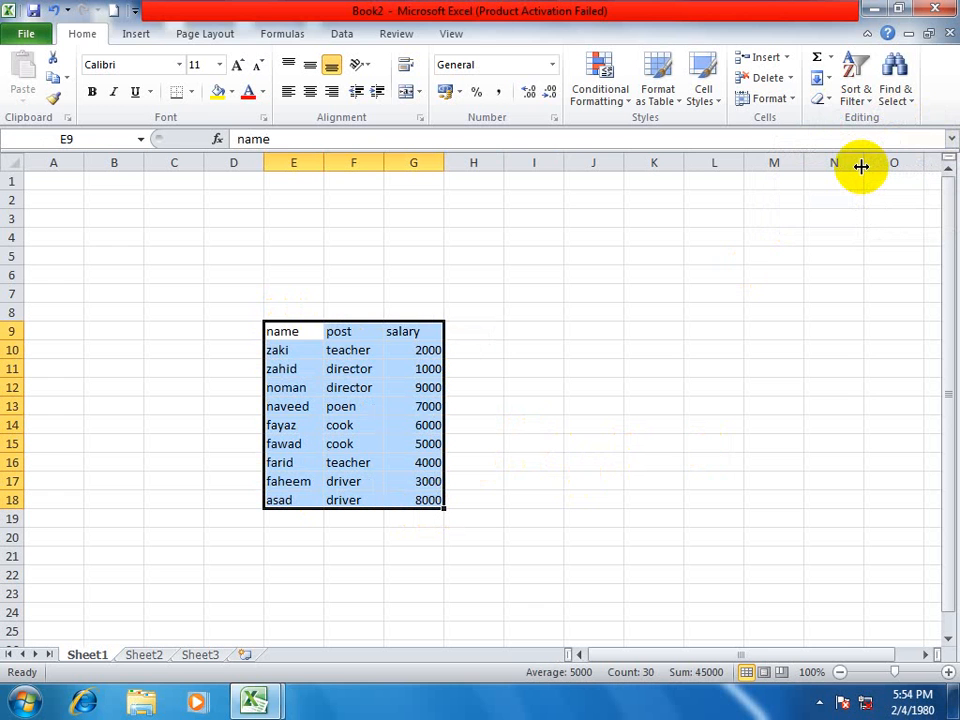
Start a custom sort of the table with name as the first level, in A to Z order.
{"action": "left_click", "coordinate": [857, 80]}
{"action": "left_click", "coordinate": [862, 161]}
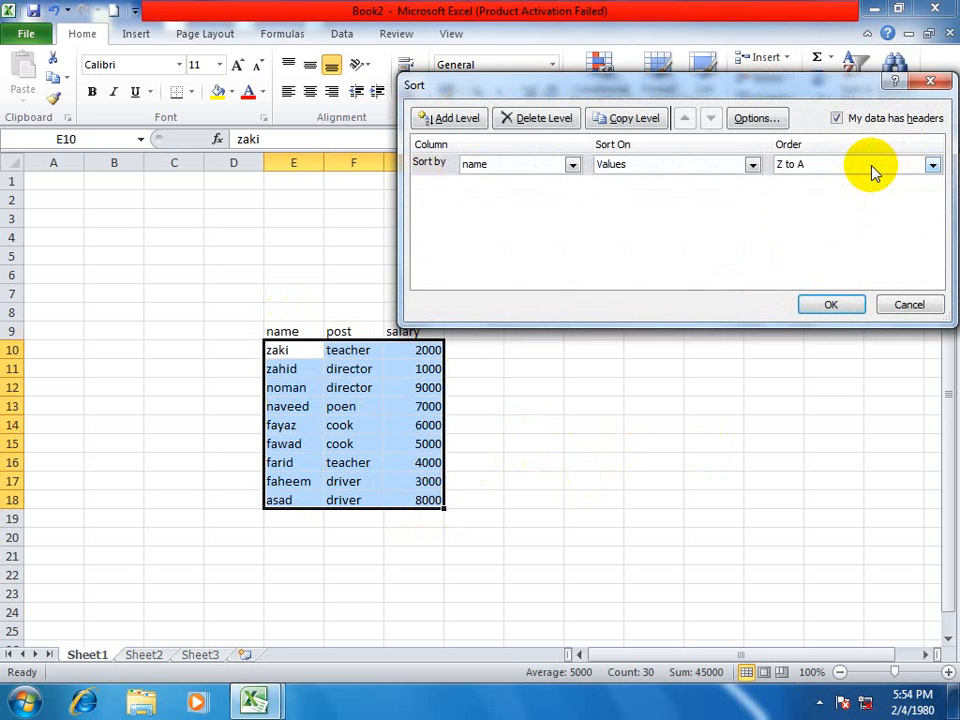
{"action": "left_click_drag", "start_coordinate": [692, 90], "coordinate": [698, 57]}
{"action": "left_click", "coordinate": [568, 136]}
{"action": "left_click", "coordinate": [513, 149]}
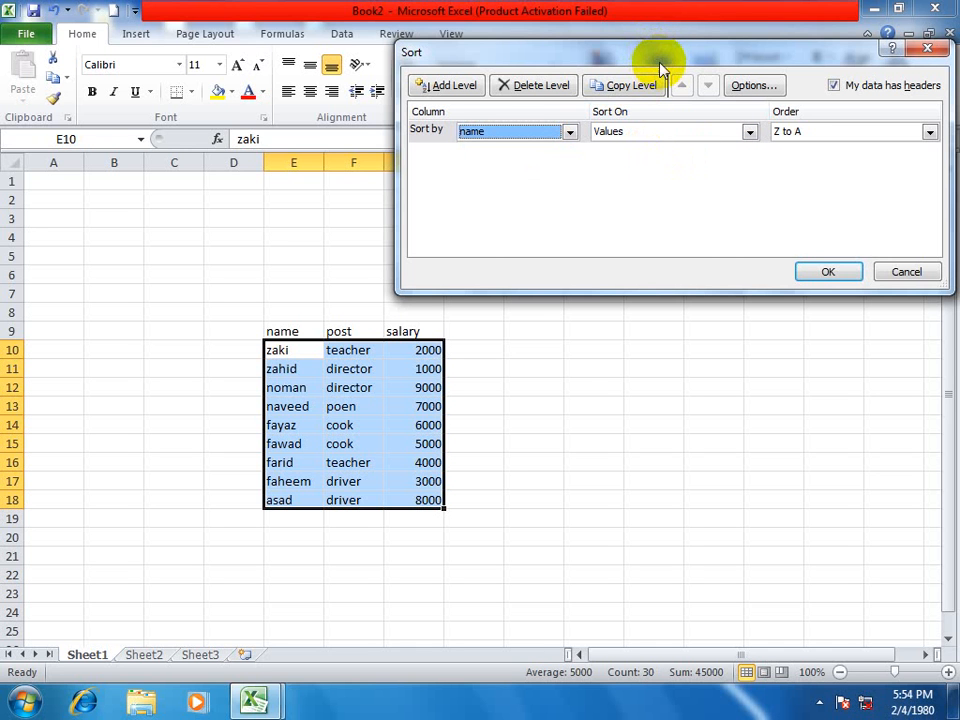
{"action": "left_click_drag", "start_coordinate": [621, 64], "coordinate": [577, 73]}
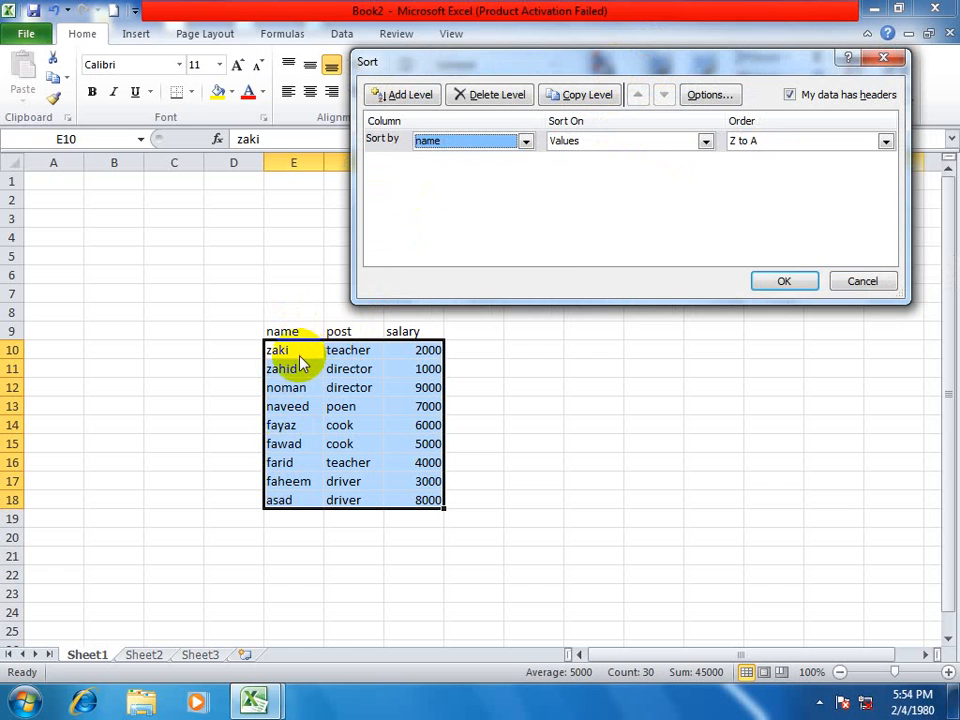
{"action": "left_click", "coordinate": [885, 142]}
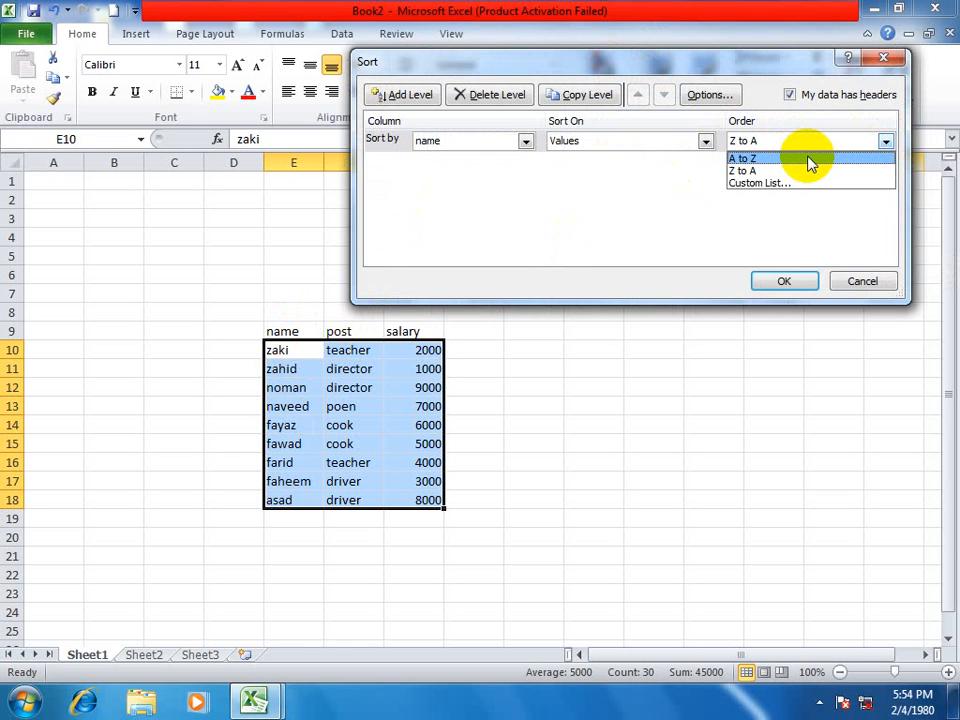
{"action": "left_click", "coordinate": [762, 157]}
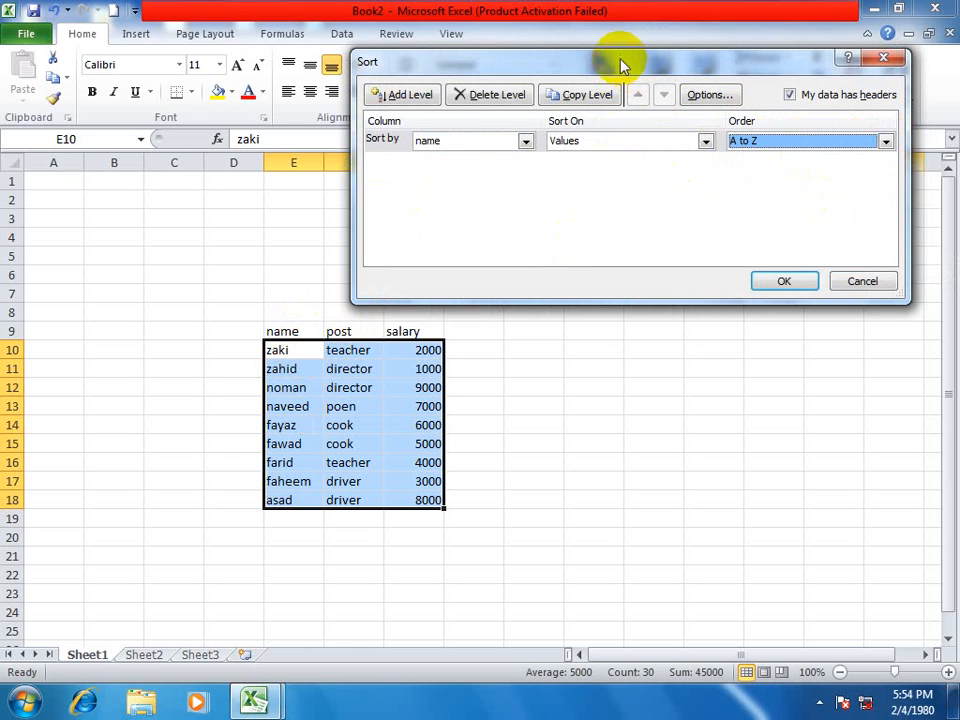
Add a second sort level for post, ordered A to Z.
{"action": "left_click", "coordinate": [398, 94]}
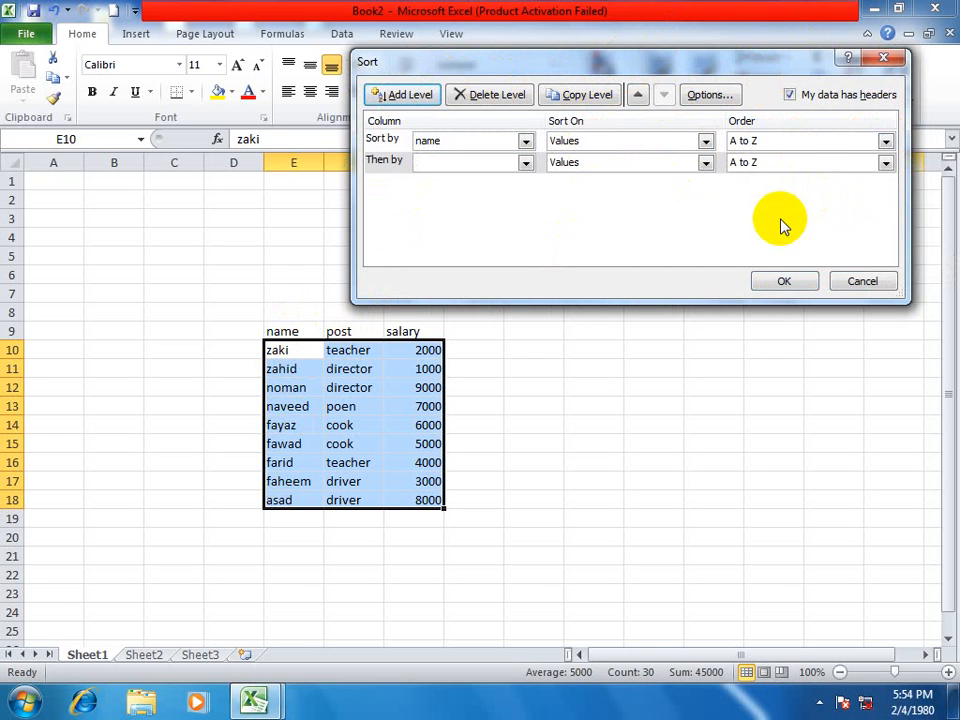
{"action": "left_click", "coordinate": [525, 164]}
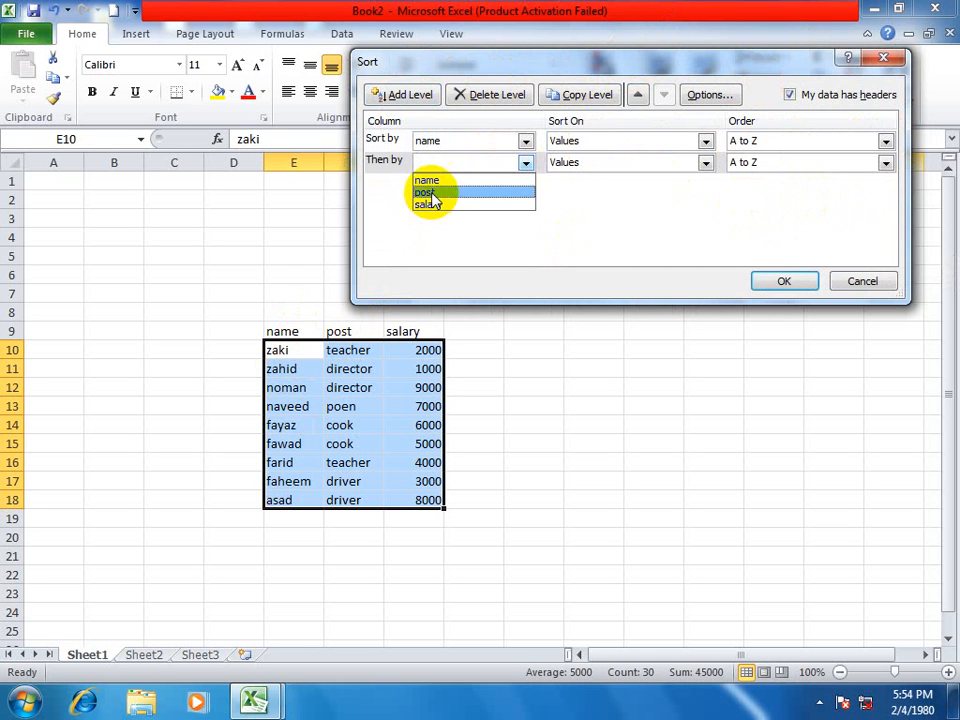
{"action": "left_click", "coordinate": [432, 193]}
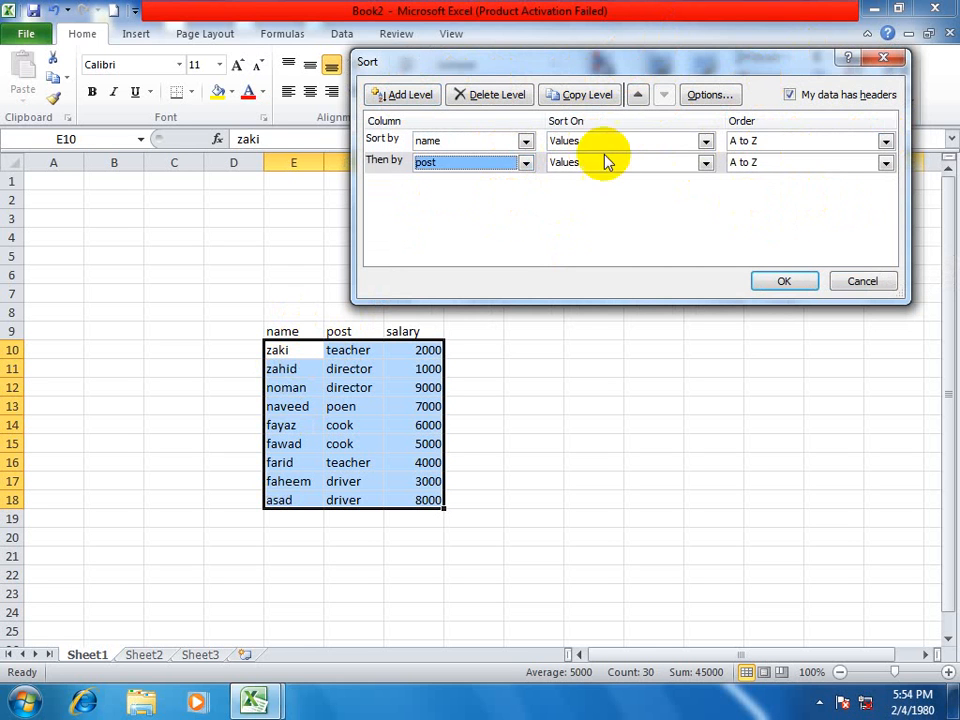
{"action": "left_click", "coordinate": [886, 164]}
{"action": "left_click", "coordinate": [758, 180]}
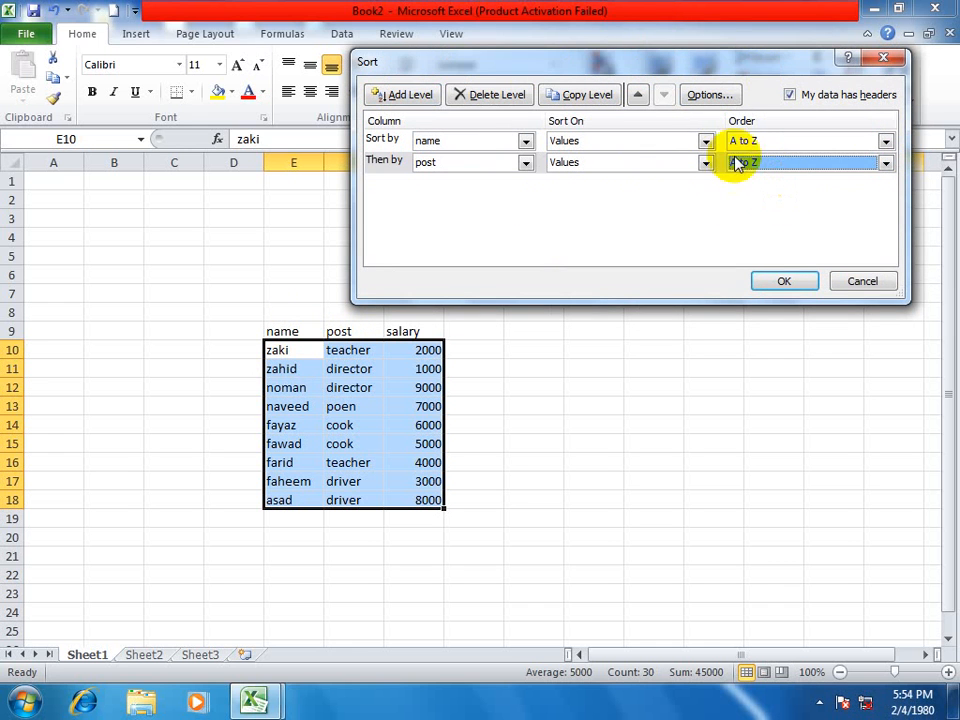
Add a third sort level for salary, ordered Largest to Smallest, and apply the custom sort.
{"action": "left_click", "coordinate": [404, 94]}
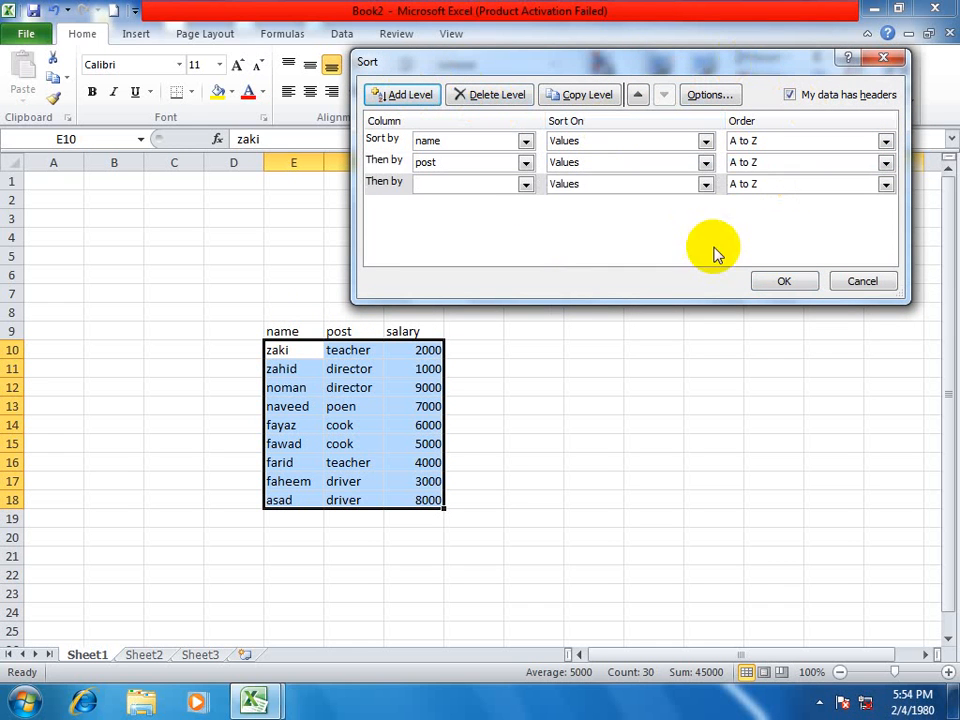
{"action": "left_click", "coordinate": [525, 184]}
{"action": "left_click", "coordinate": [454, 225]}
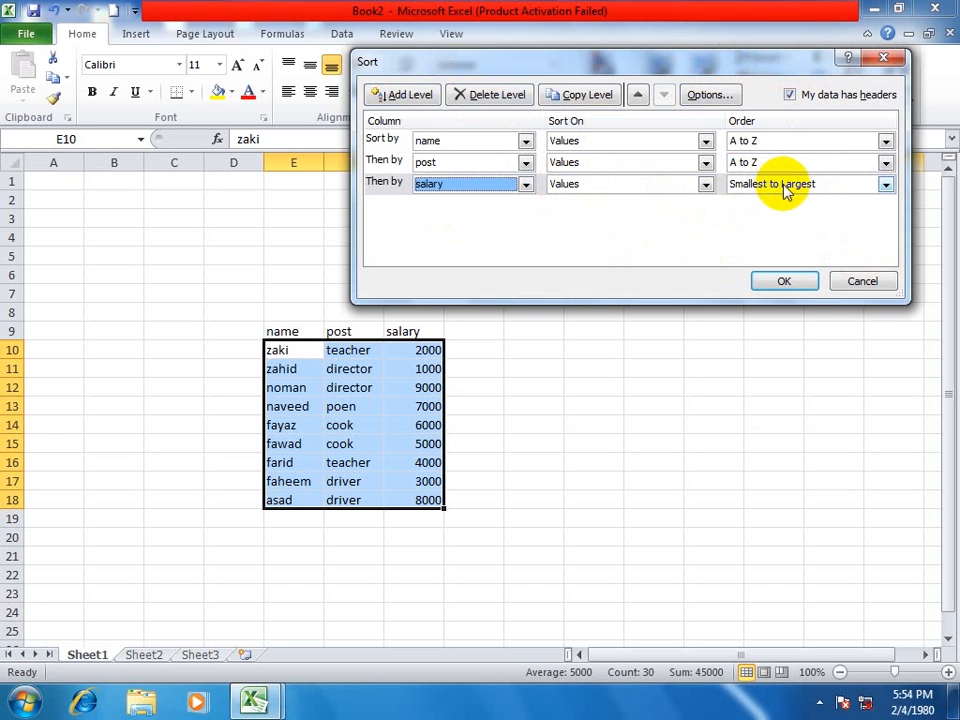
{"action": "left_click", "coordinate": [883, 187]}
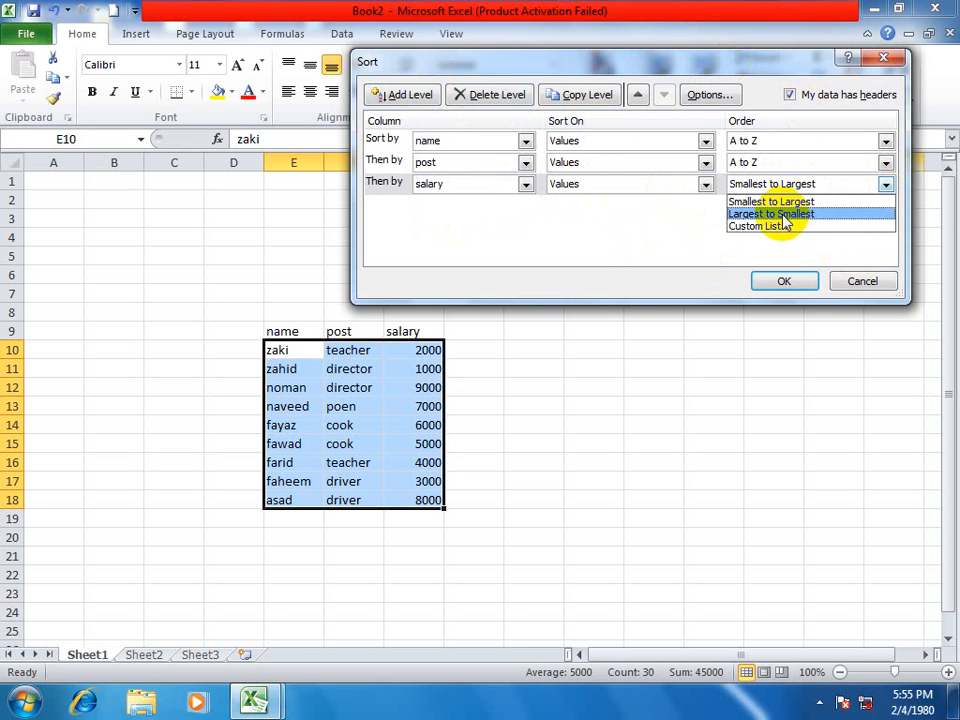
{"action": "left_click", "coordinate": [783, 216]}
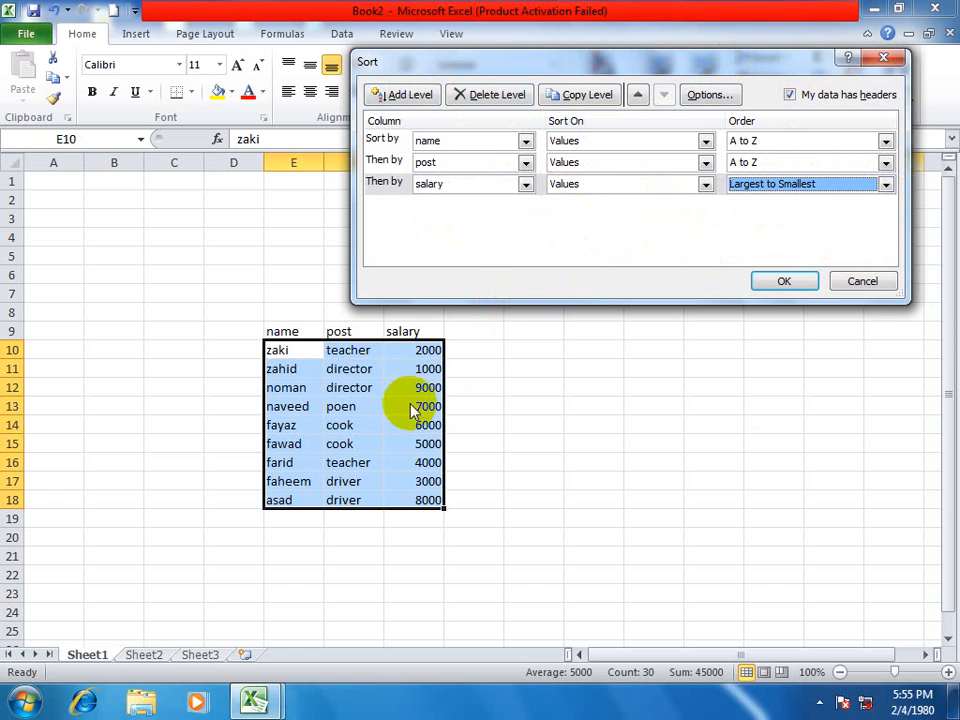
{"action": "left_click", "coordinate": [885, 184]}
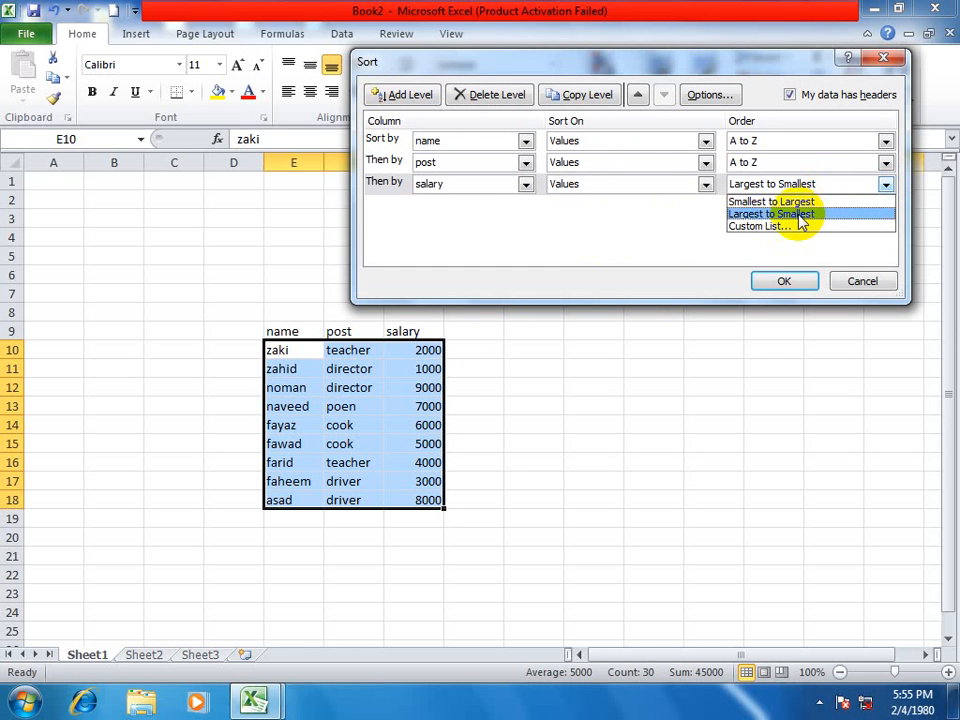
{"action": "left_click", "coordinate": [797, 214]}
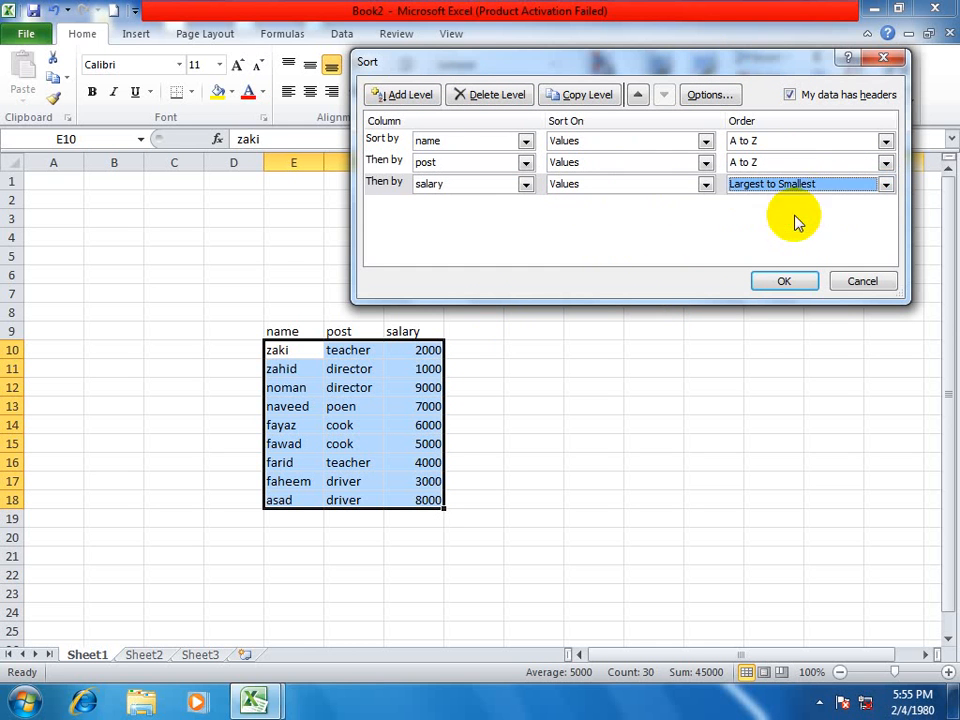
{"action": "left_click", "coordinate": [783, 280]}
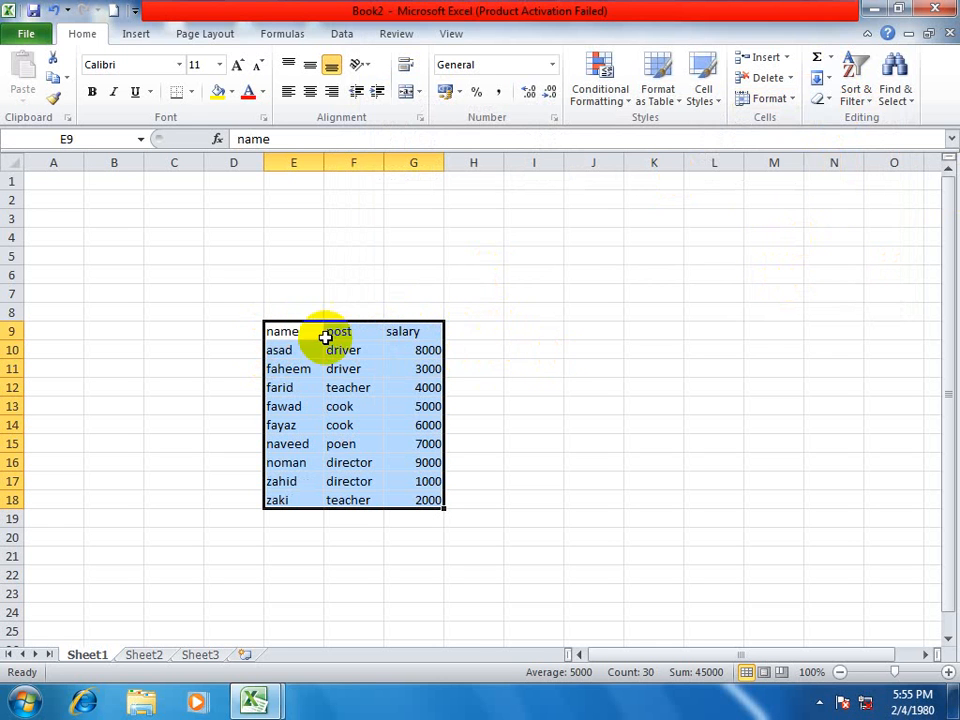
Try the three-level custom sort with the data headers option turned off, and undo the sort.
{"action": "left_click", "coordinate": [862, 103]}
{"action": "left_click", "coordinate": [894, 164]}
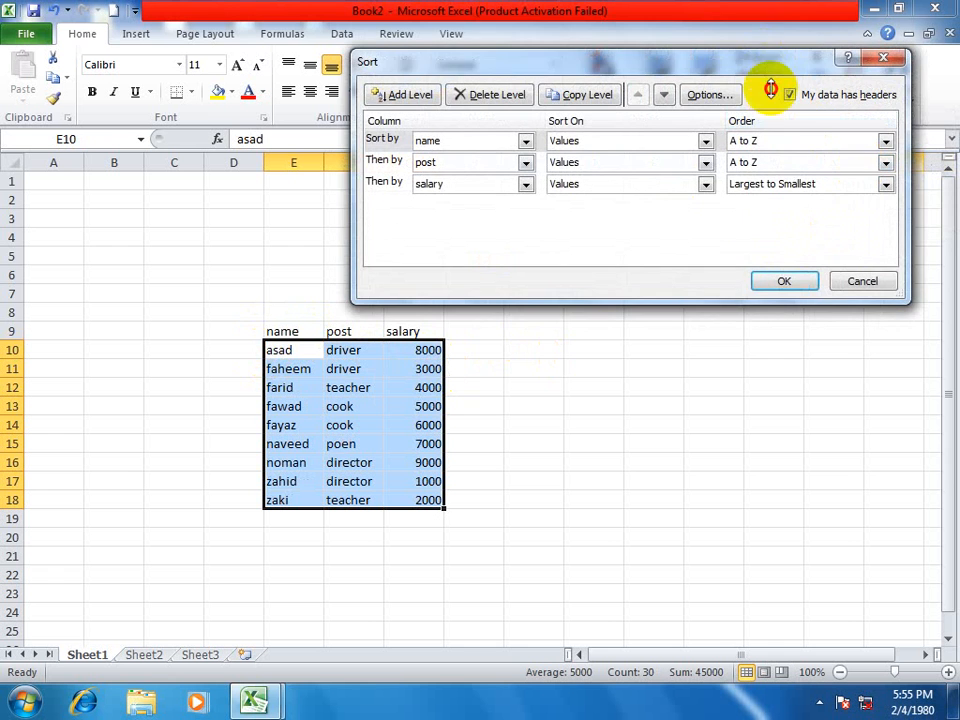
{"action": "left_click_drag", "start_coordinate": [768, 67], "coordinate": [814, 231]}
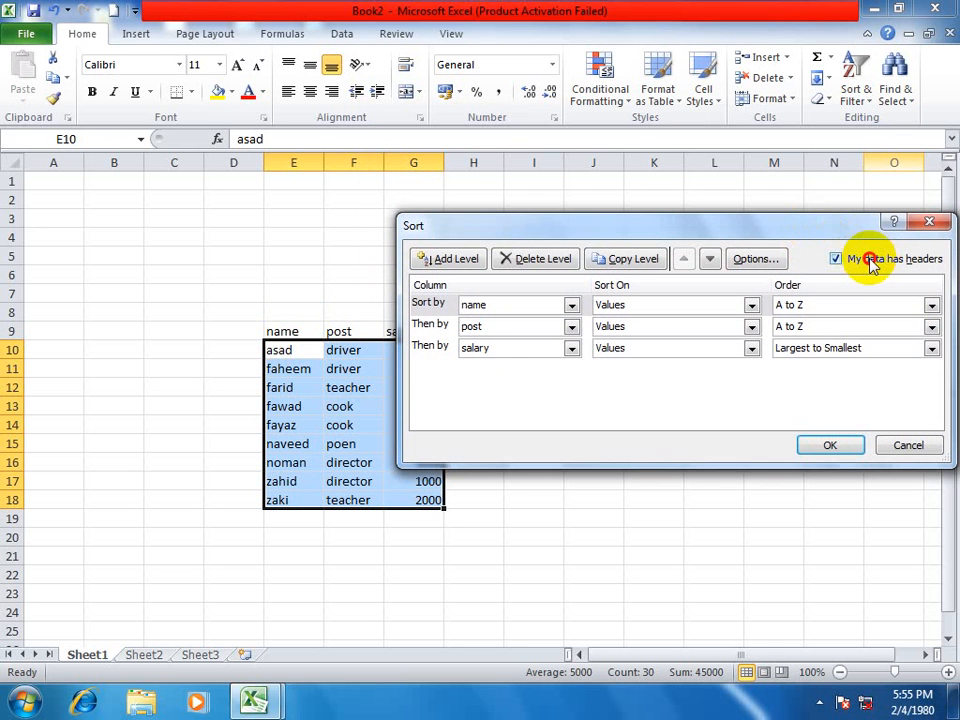
{"action": "left_click", "coordinate": [866, 260]}
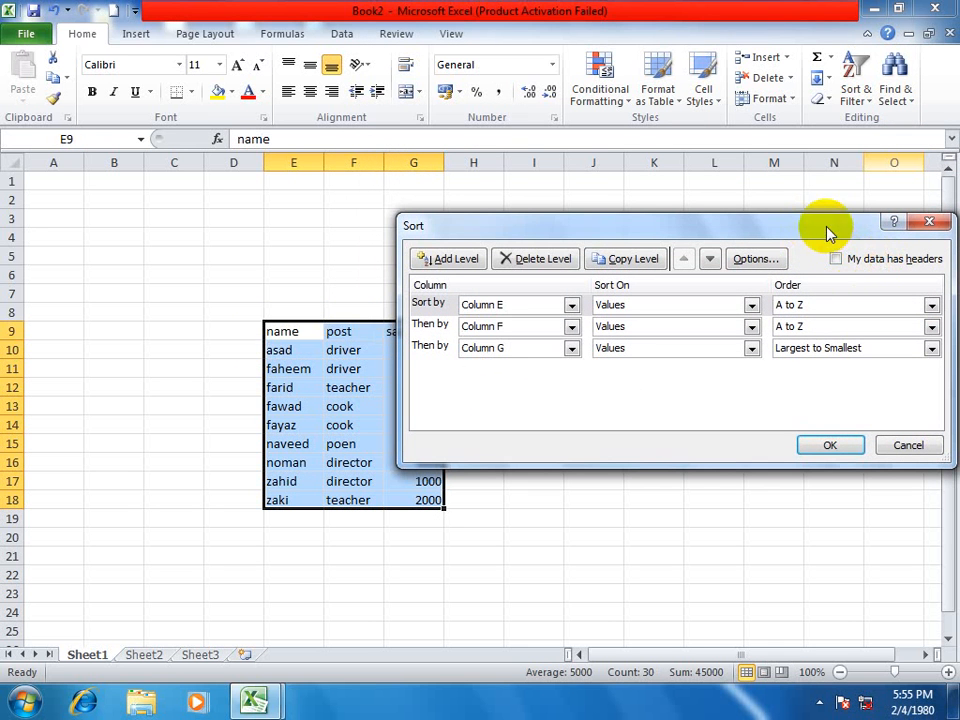
{"action": "left_click_drag", "start_coordinate": [826, 228], "coordinate": [820, 62]}
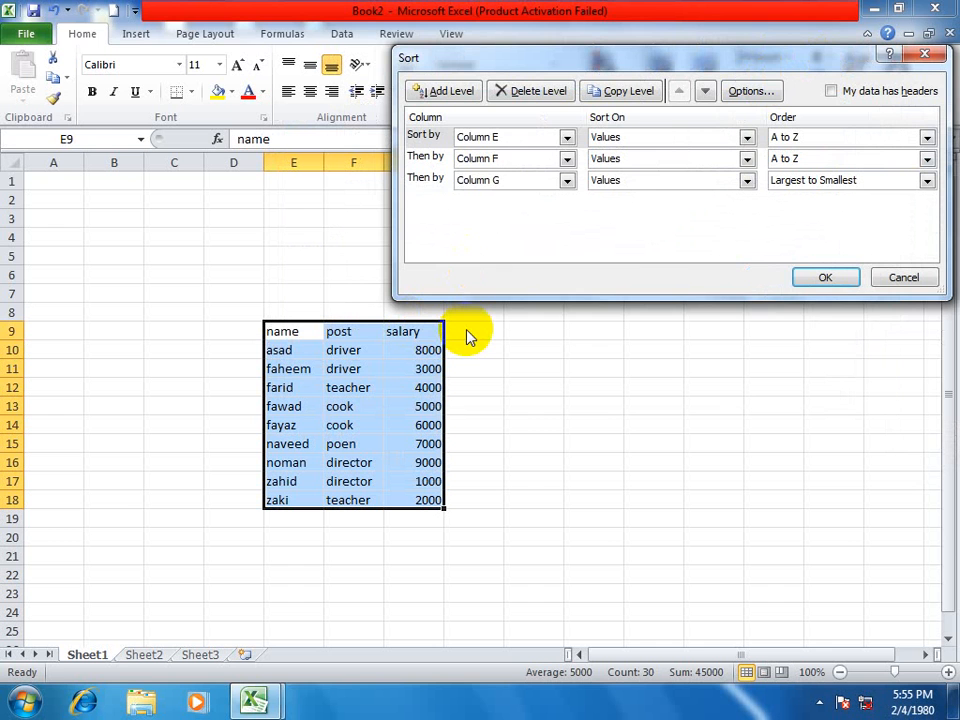
{"action": "left_click", "coordinate": [826, 277]}
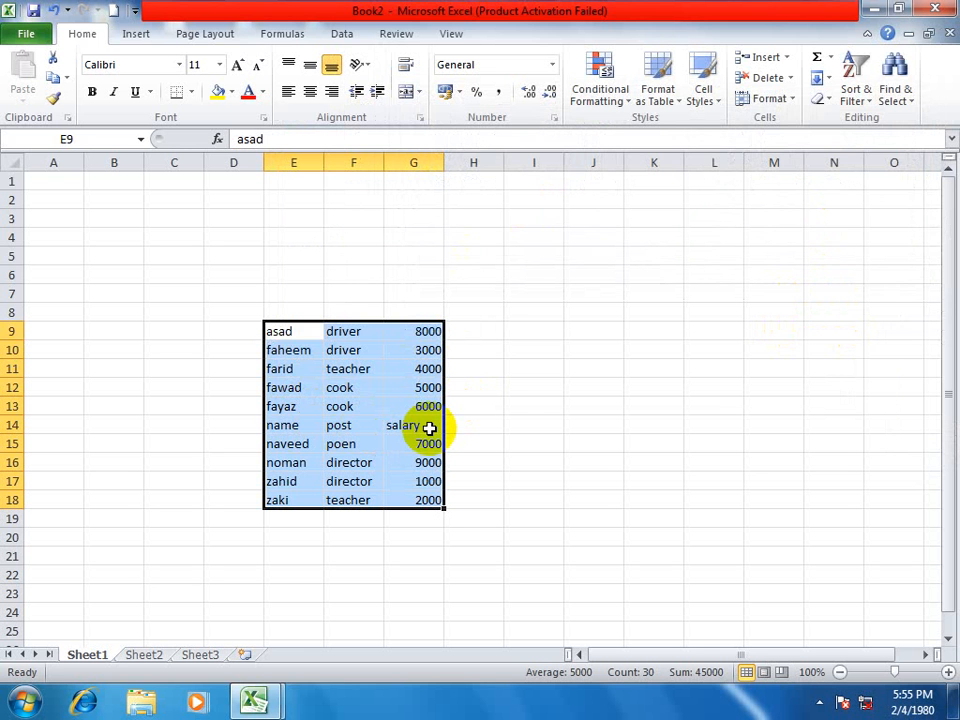
{"action": "key", "text": "ctrl+z"}
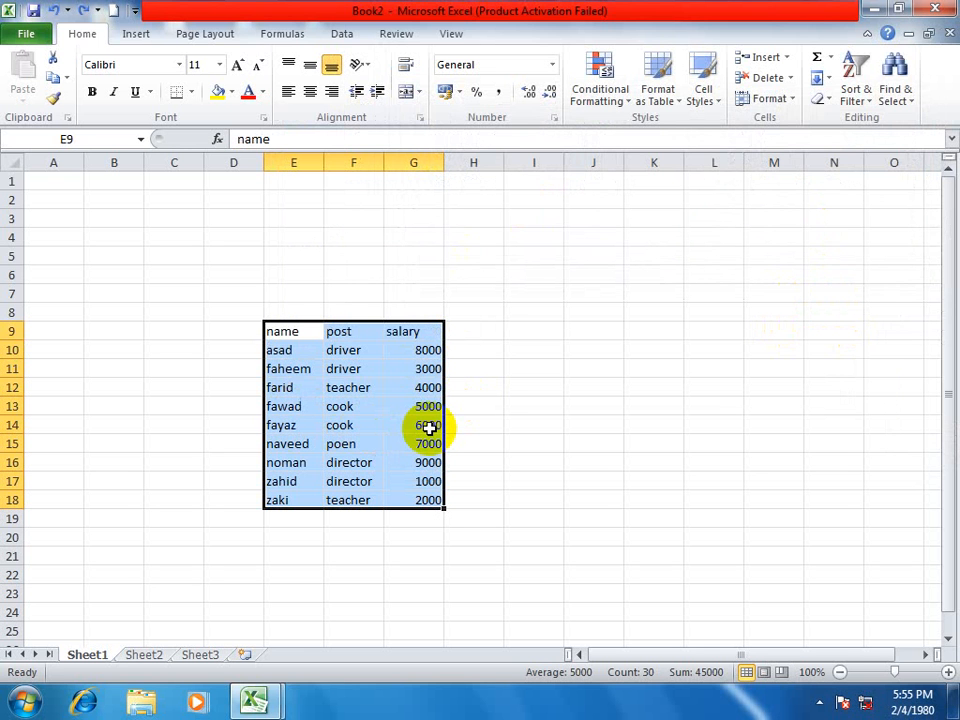
Try deleting the name and post levels from a custom sort with headers enabled, check the Sort On choices, and cancel.
{"action": "left_click", "coordinate": [858, 100]}
{"action": "left_click", "coordinate": [872, 166]}
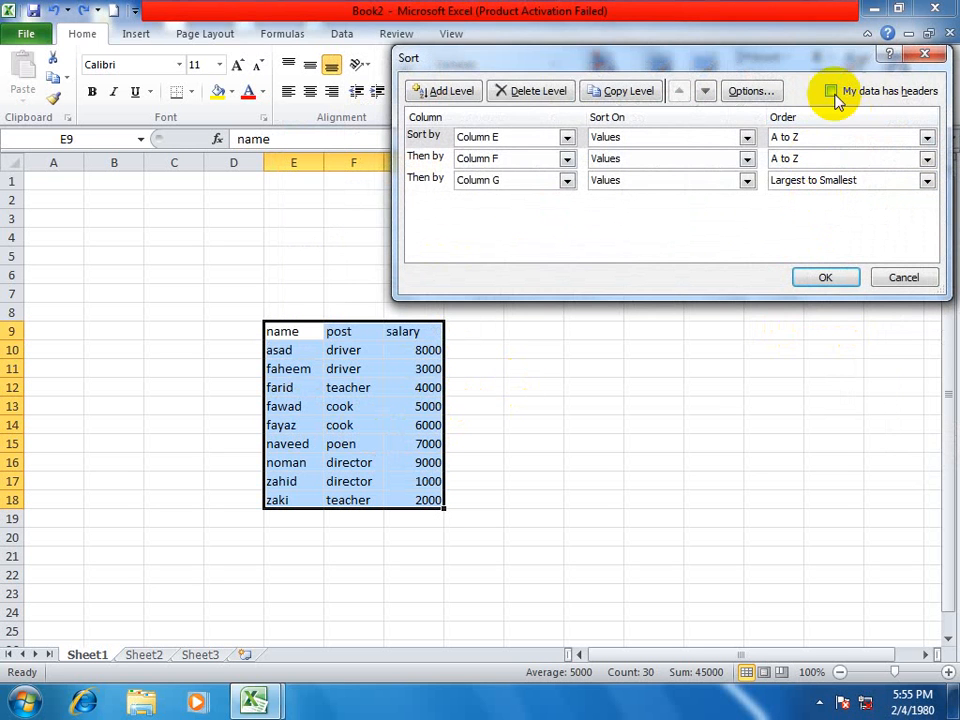
{"action": "left_click", "coordinate": [852, 92]}
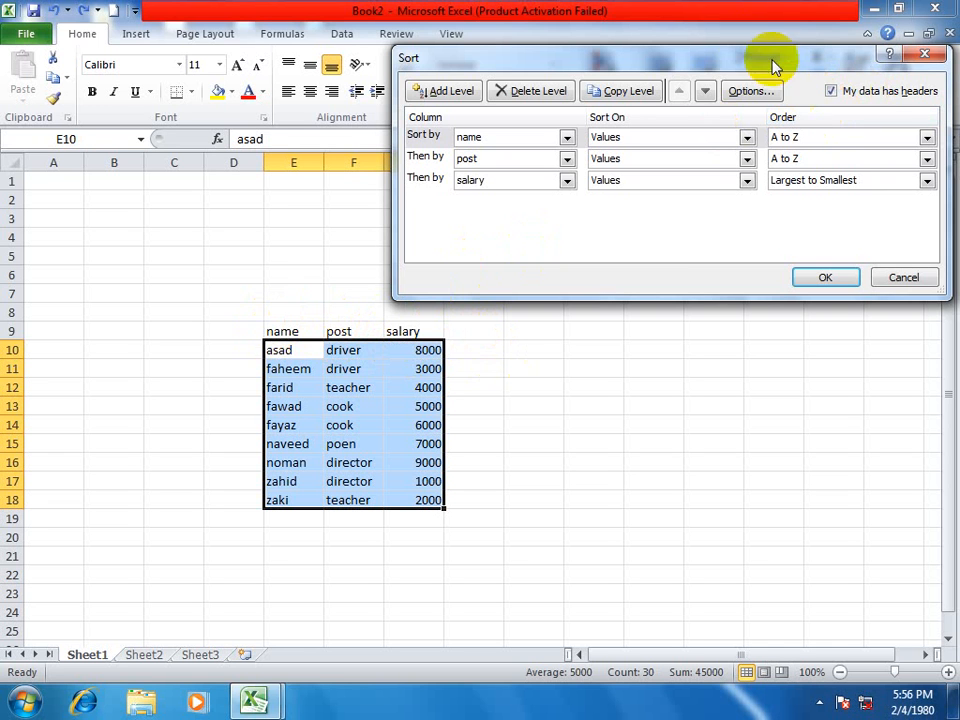
{"action": "left_click", "coordinate": [540, 92]}
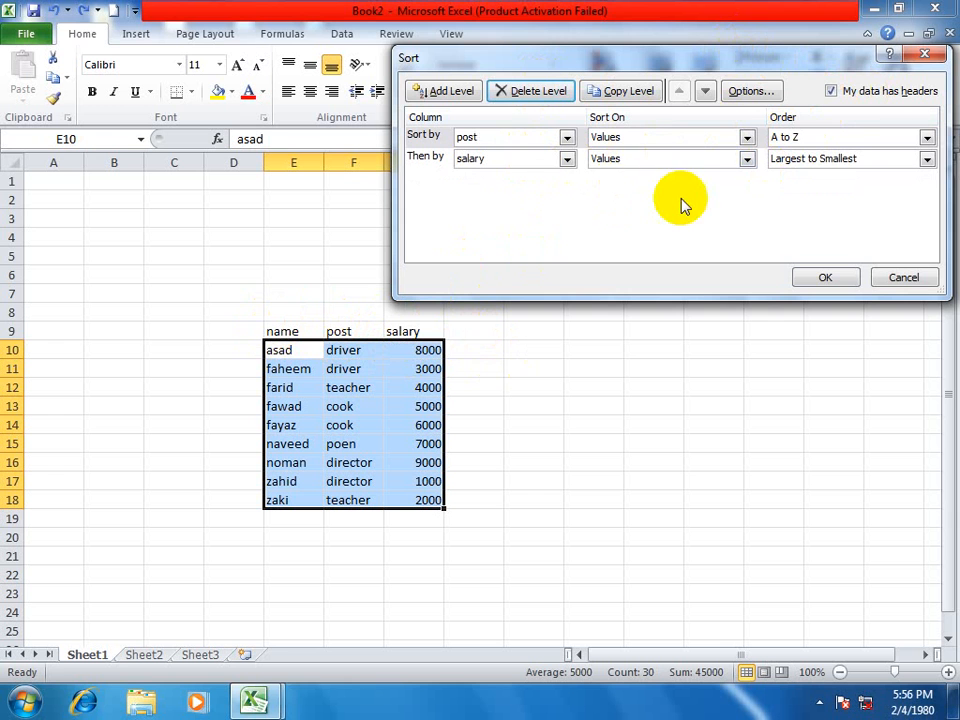
{"action": "left_click", "coordinate": [548, 91]}
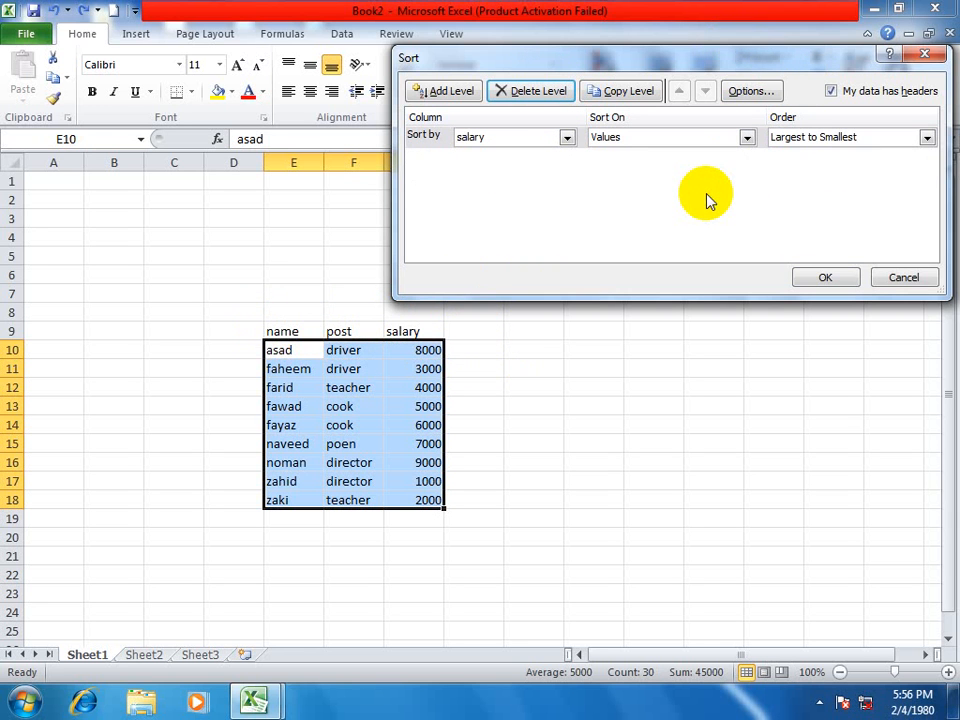
{"action": "left_click", "coordinate": [746, 140]}
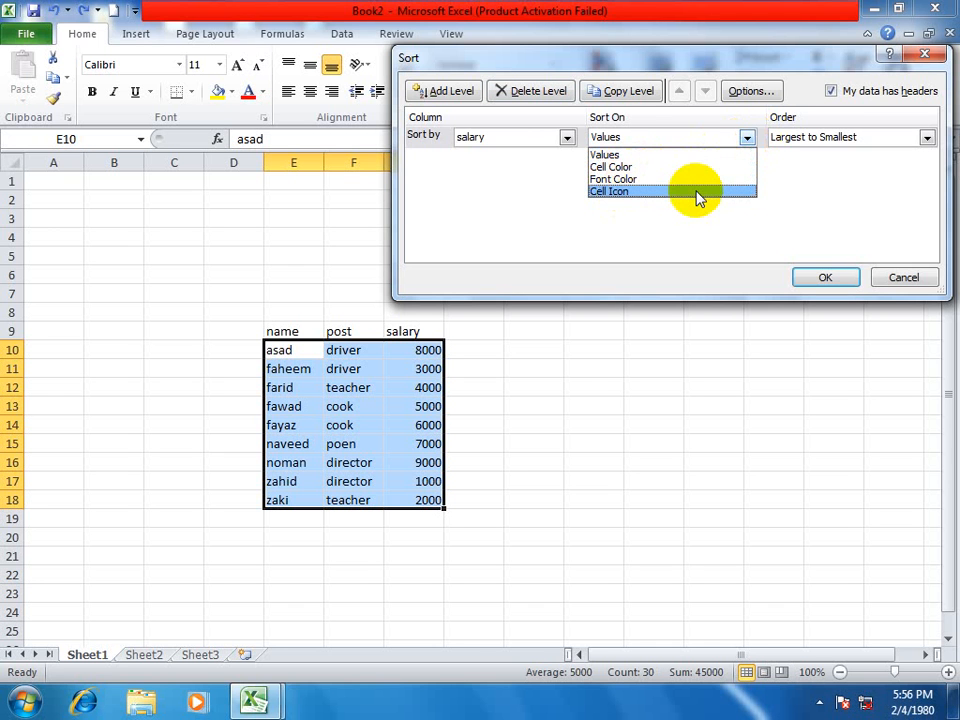
{"action": "left_click", "coordinate": [901, 278]}
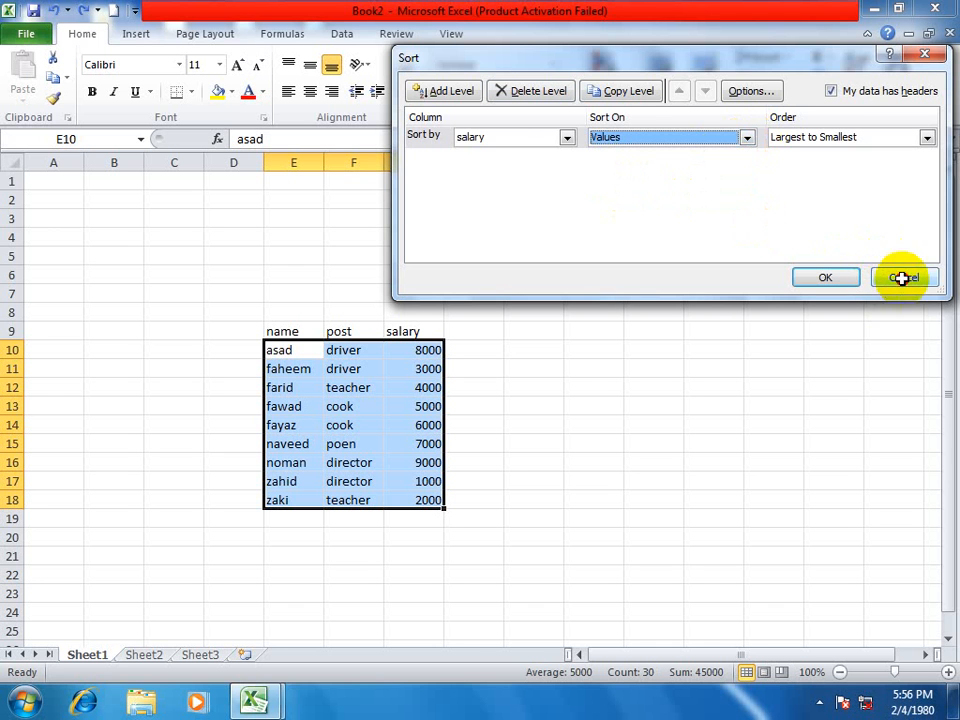
{"action": "left_click", "coordinate": [901, 278]}
Color the text of the two cook rows, E13 to G13 and E14 to G14, red.
{"action": "left_click", "coordinate": [654, 368]}
{"action": "left_click_drag", "start_coordinate": [289, 407], "coordinate": [429, 407]}
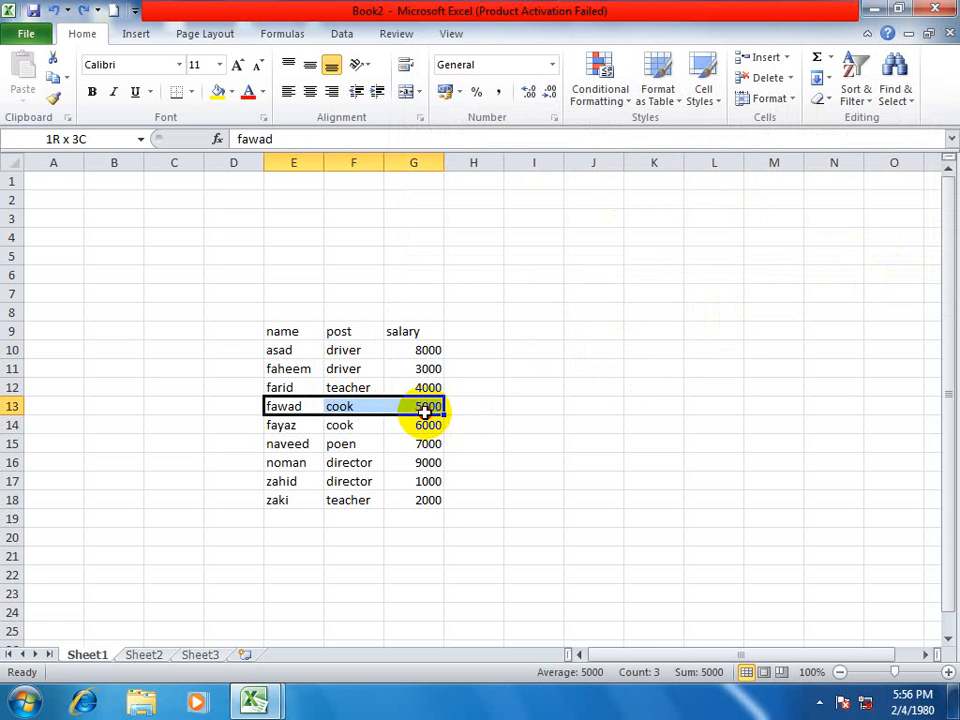
{"action": "left_click", "coordinate": [250, 94]}
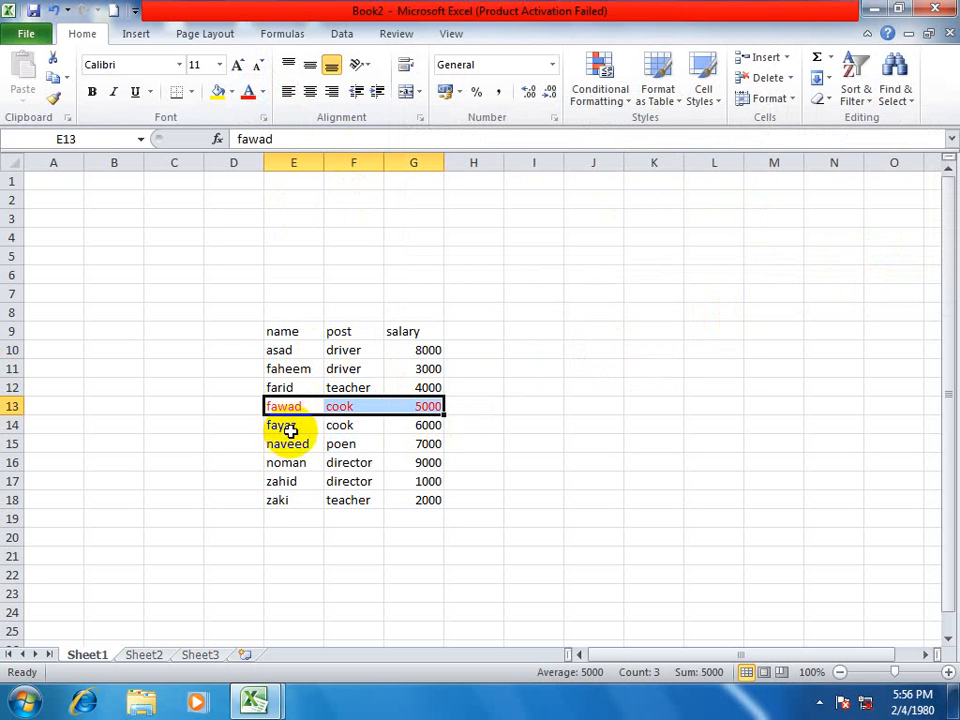
{"action": "left_click_drag", "start_coordinate": [289, 430], "coordinate": [425, 425]}
{"action": "left_click", "coordinate": [250, 94]}
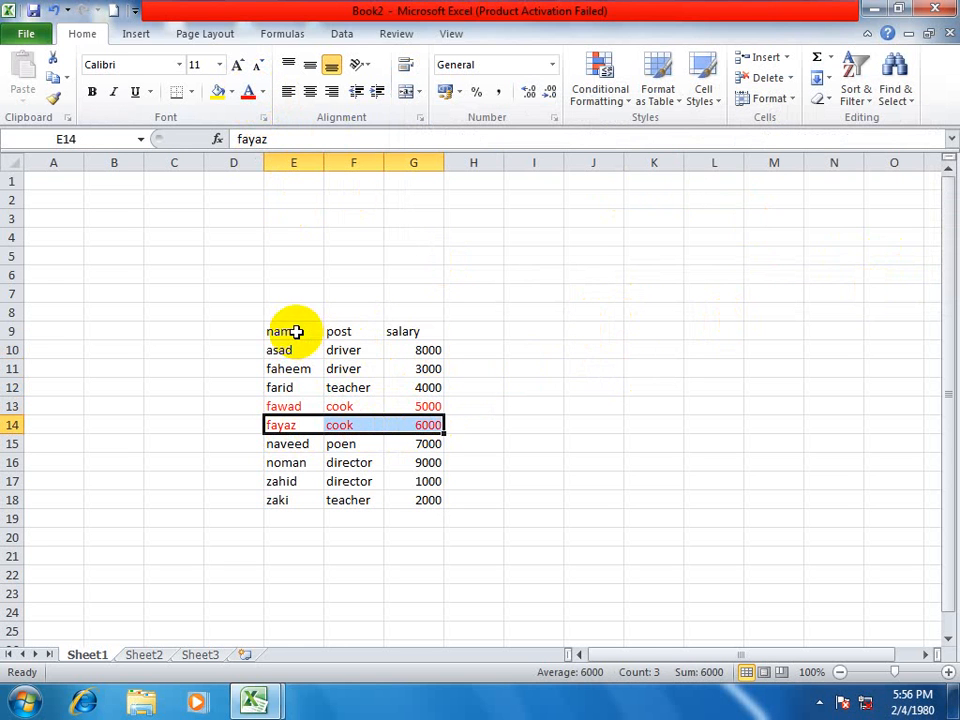
Open a custom sort for the table in E9 to G18 with the data headers option turned on.
{"action": "left_click_drag", "start_coordinate": [296, 332], "coordinate": [425, 500]}
{"action": "left_click", "coordinate": [855, 60]}
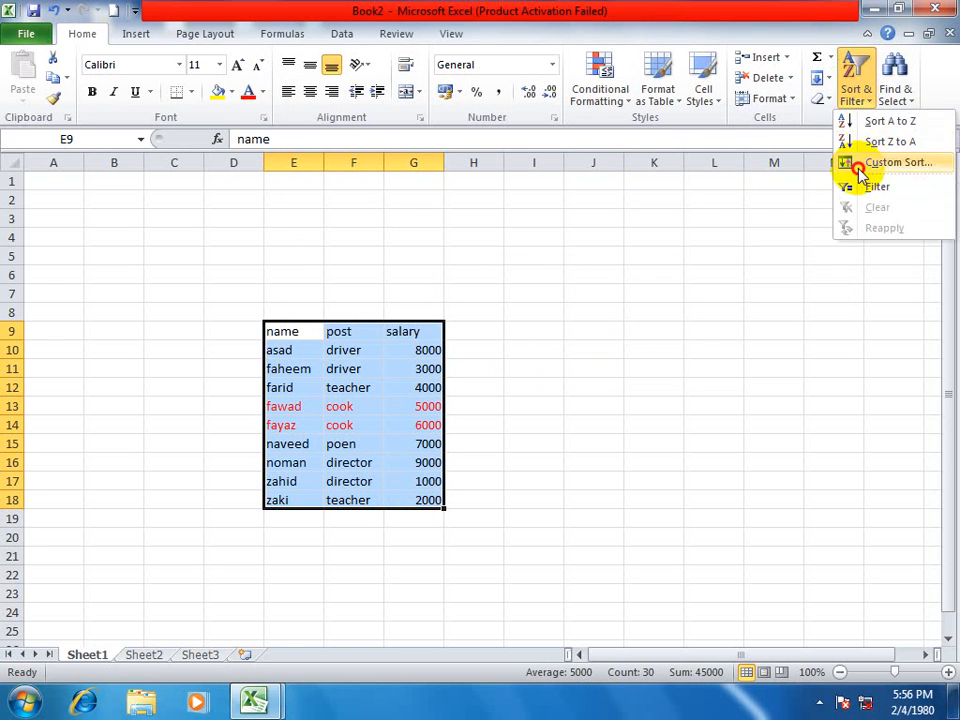
{"action": "left_click", "coordinate": [864, 165]}
{"action": "left_click_drag", "start_coordinate": [634, 58], "coordinate": [704, 58]}
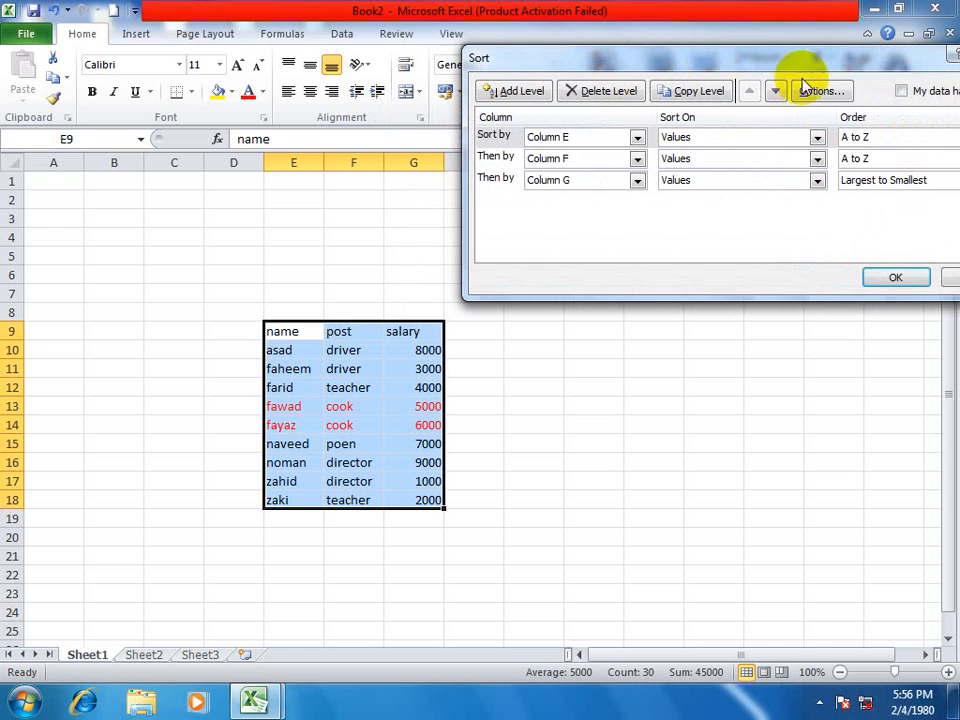
{"action": "left_click", "coordinate": [903, 91]}
{"action": "left_click_drag", "start_coordinate": [868, 58], "coordinate": [701, 64]}
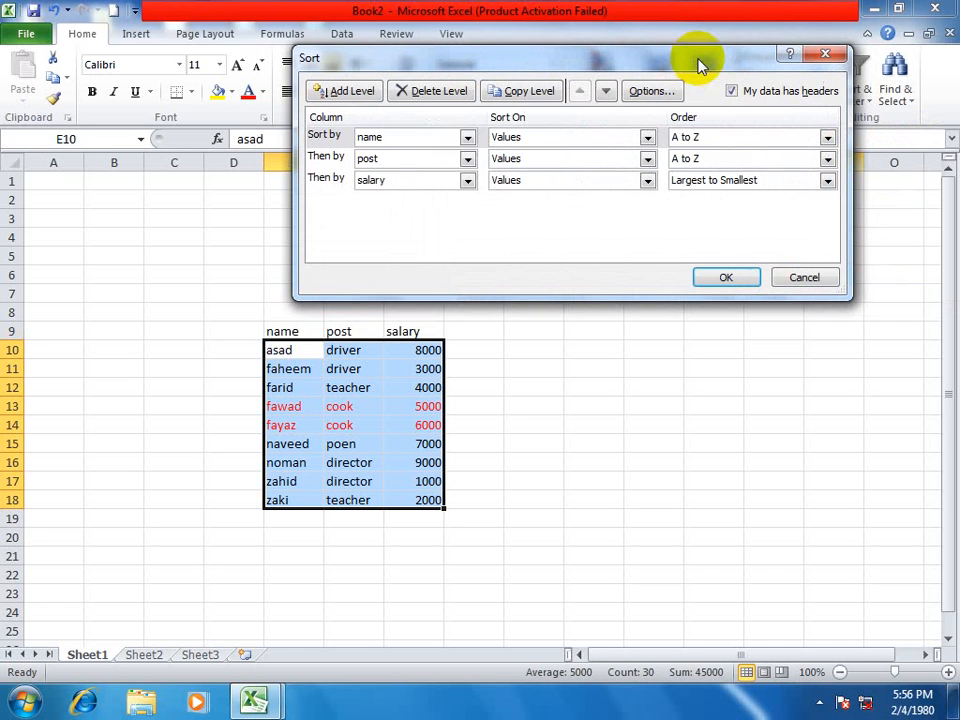
Set the name level to sort on Font Color, with red as its order color.
{"action": "left_click", "coordinate": [467, 137]}
{"action": "left_click", "coordinate": [389, 156]}
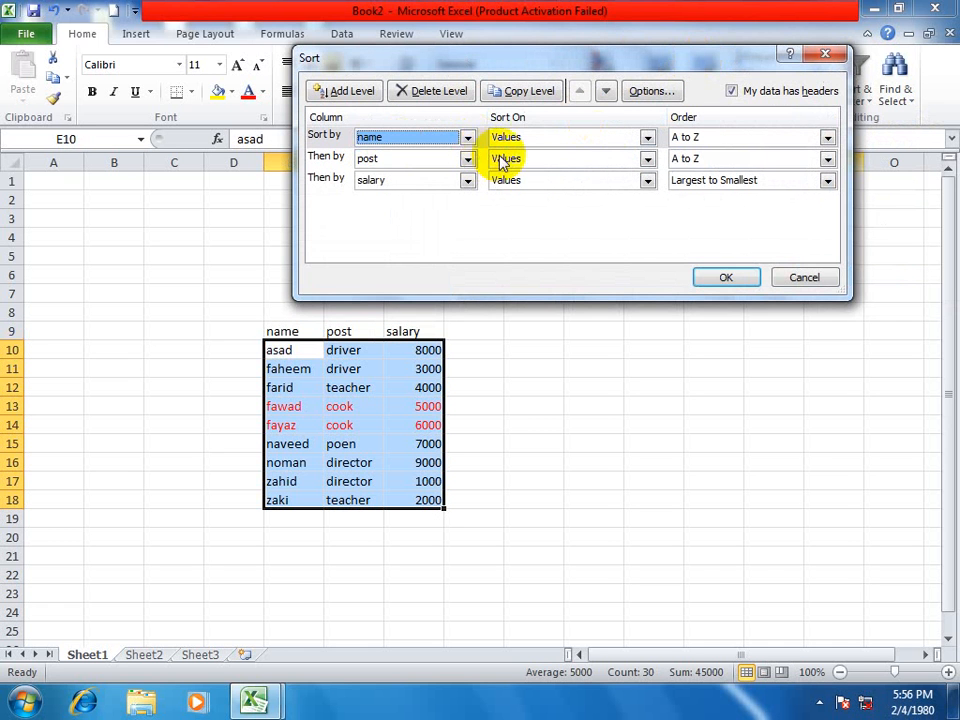
{"action": "left_click", "coordinate": [647, 137]}
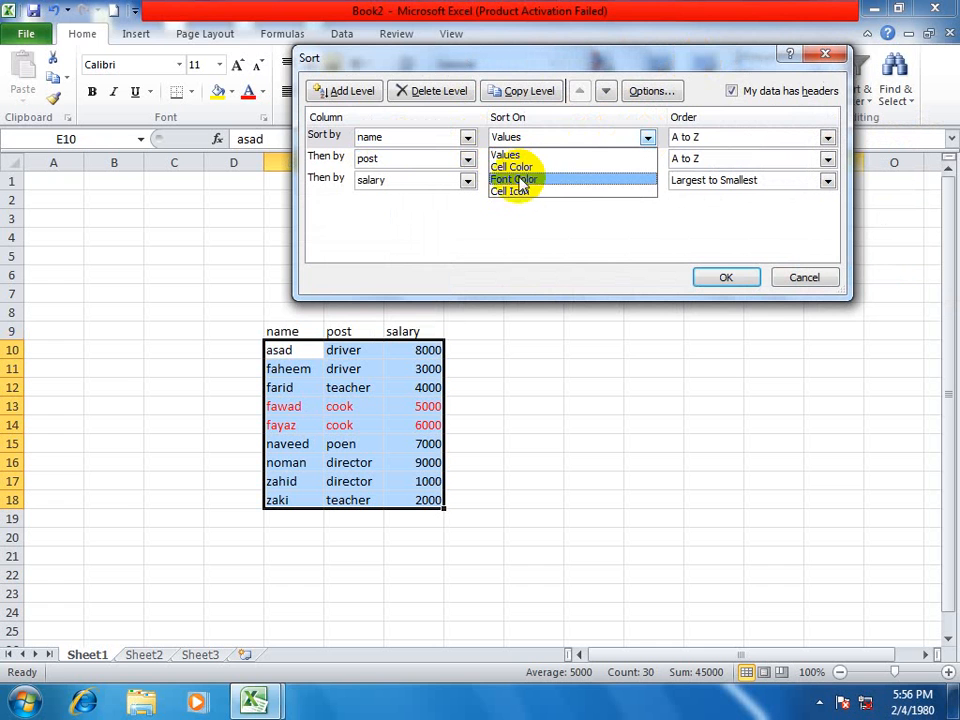
{"action": "left_click", "coordinate": [563, 182]}
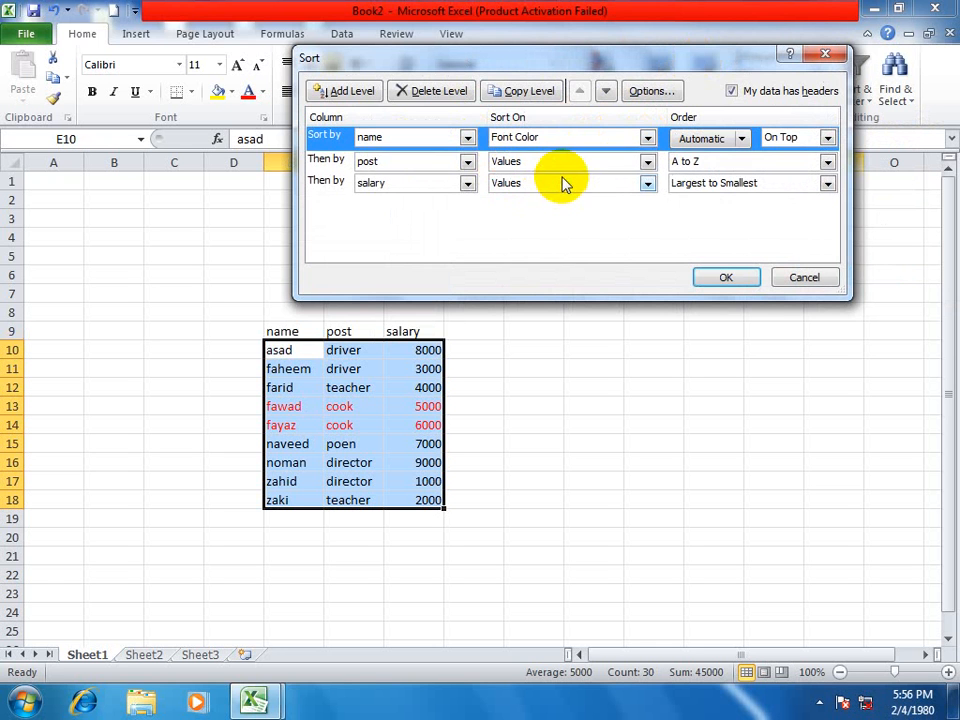
{"action": "left_click", "coordinate": [743, 142]}
{"action": "left_click", "coordinate": [683, 186]}
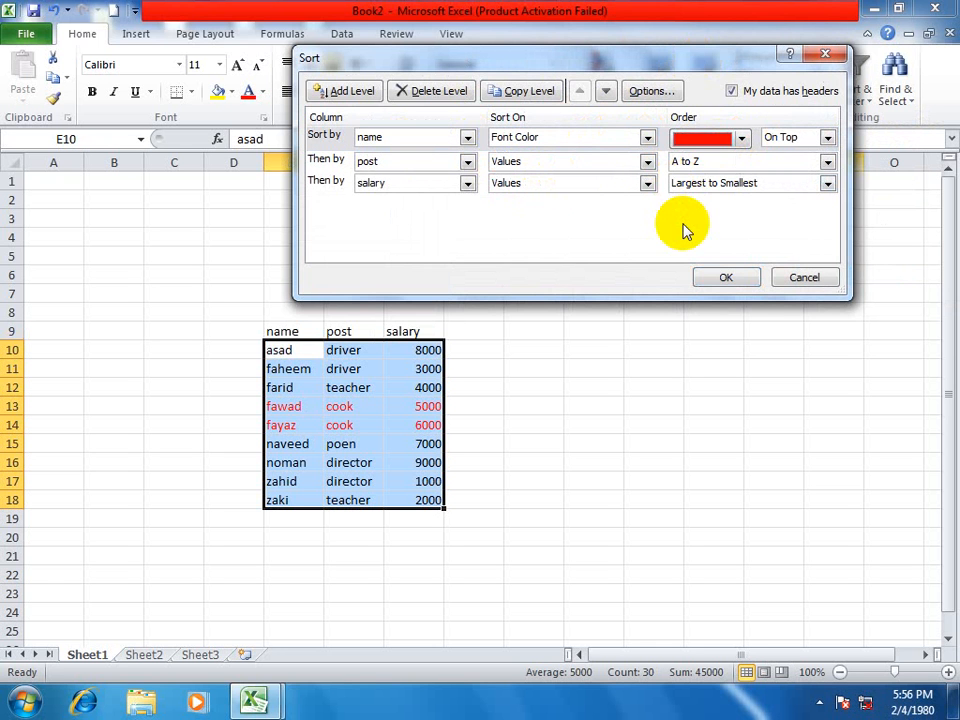
Try placing the red font color On Bottom in the custom sort, and undo the sort.
{"action": "left_click_drag", "start_coordinate": [690, 64], "coordinate": [666, 84]}
{"action": "left_click", "coordinate": [801, 157]}
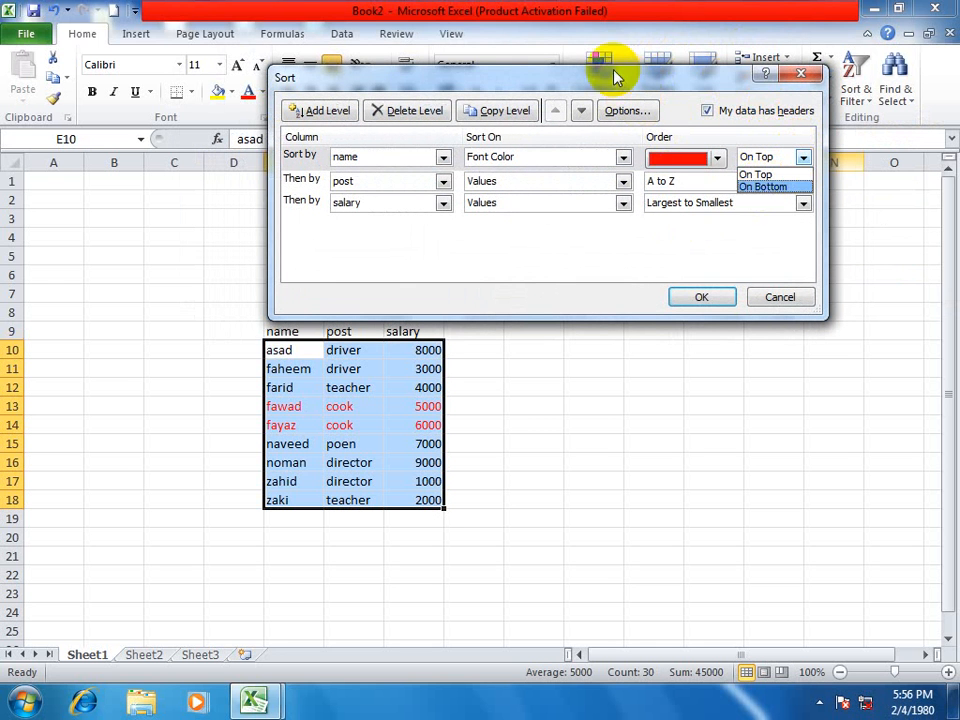
{"action": "left_click", "coordinate": [745, 80]}
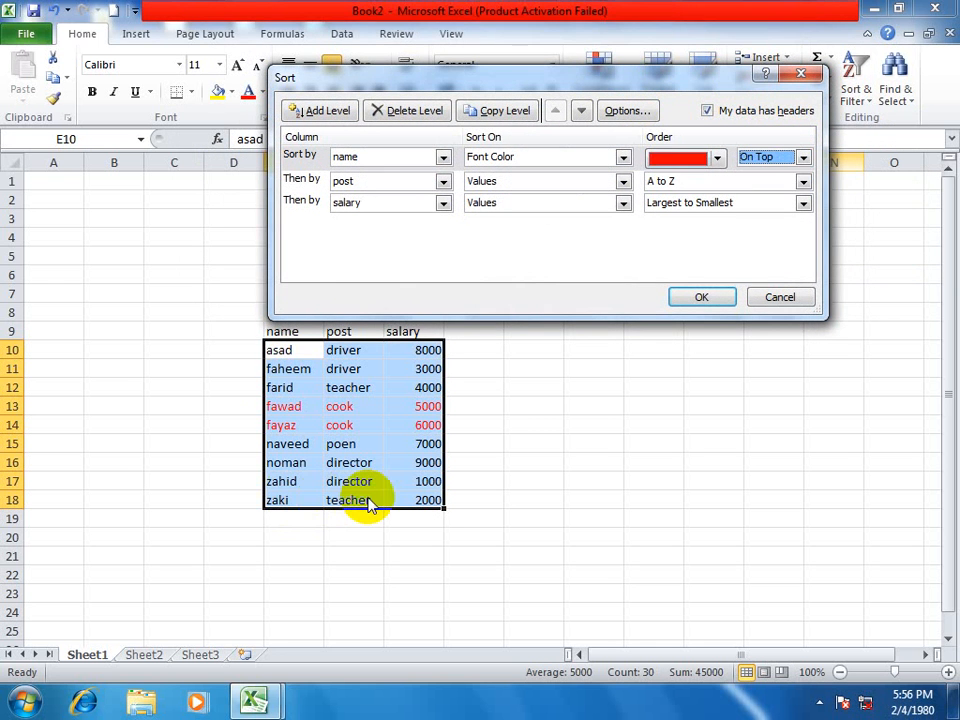
{"action": "left_click", "coordinate": [801, 157]}
{"action": "left_click", "coordinate": [761, 184]}
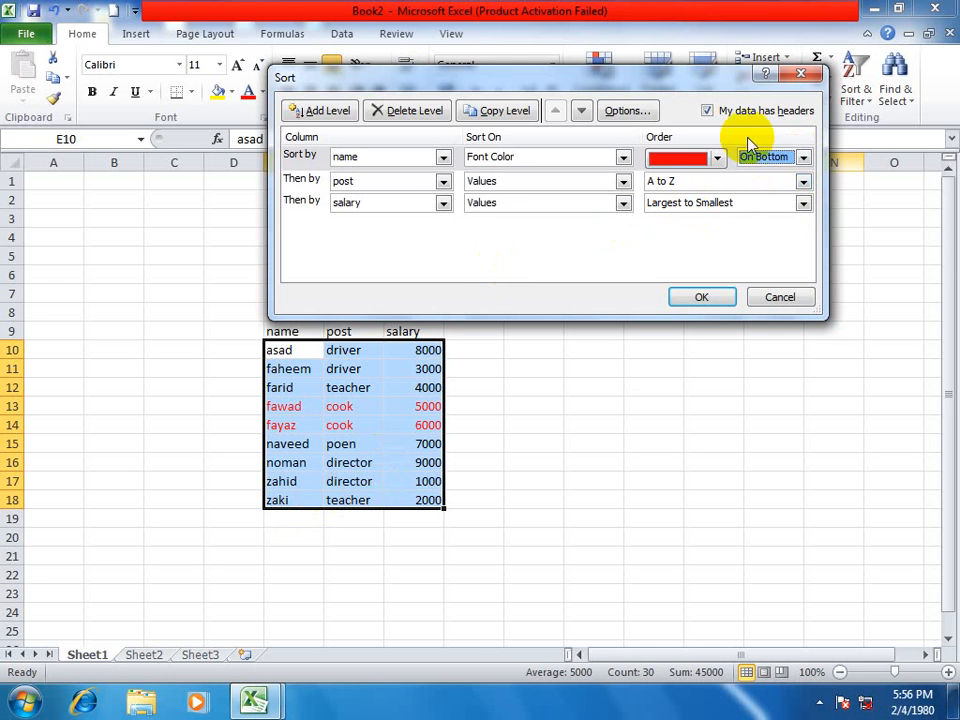
{"action": "left_click", "coordinate": [701, 297]}
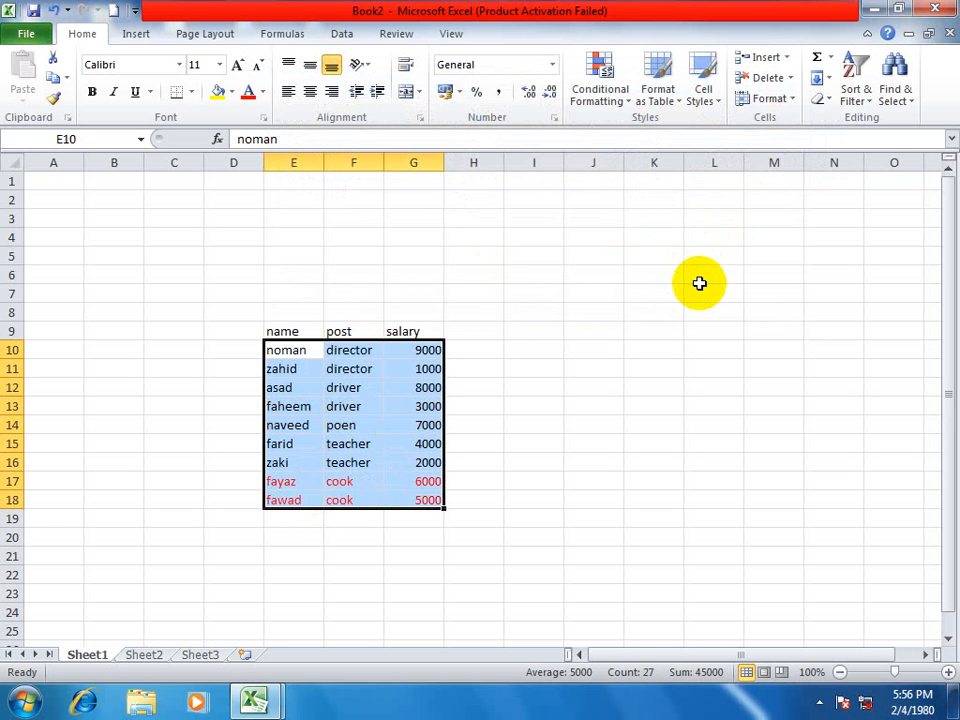
{"action": "key", "text": "ctrl+z"}
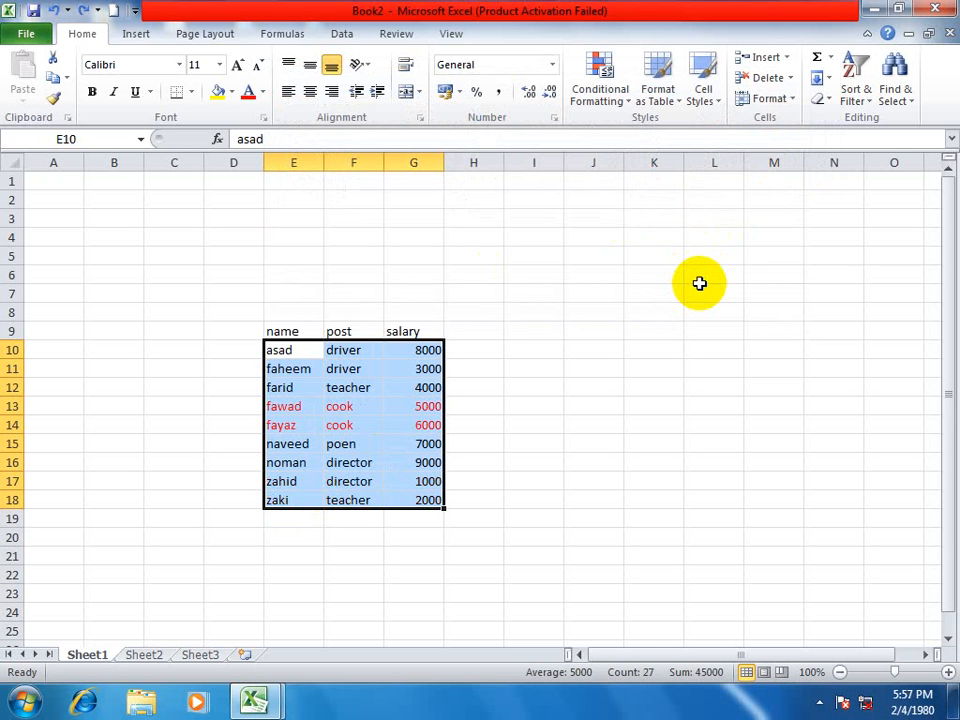
Apply the Accent2 cell style to E15 to G15 and E16 to G16.
{"action": "left_click", "coordinate": [293, 444]}
{"action": "left_click", "coordinate": [402, 446], "text": "shift"}
{"action": "left_click", "coordinate": [703, 92]}
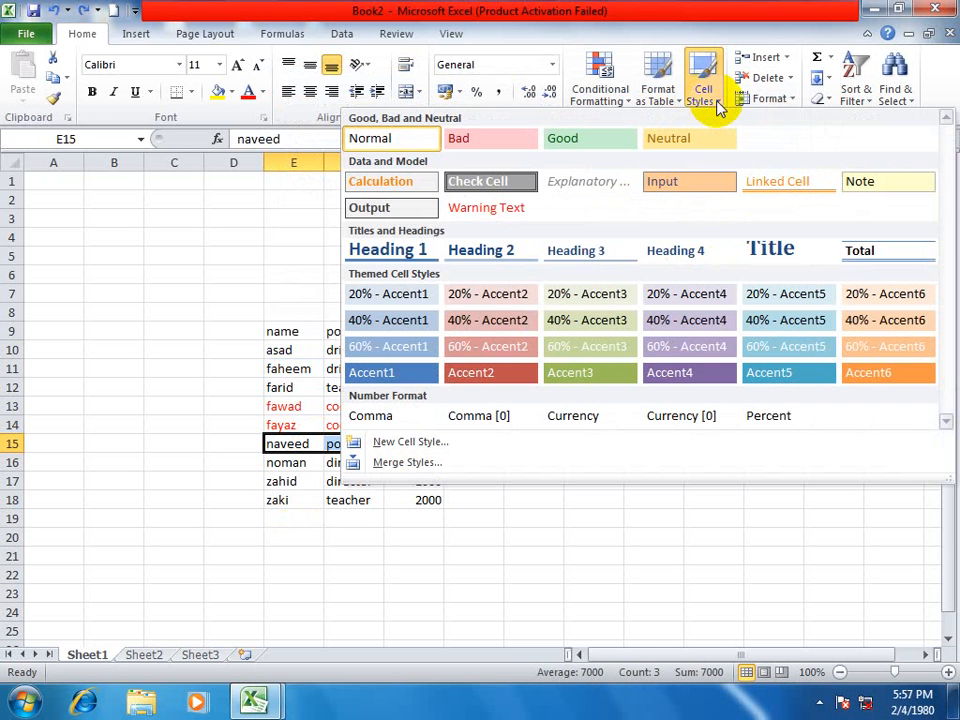
{"action": "left_click", "coordinate": [472, 370]}
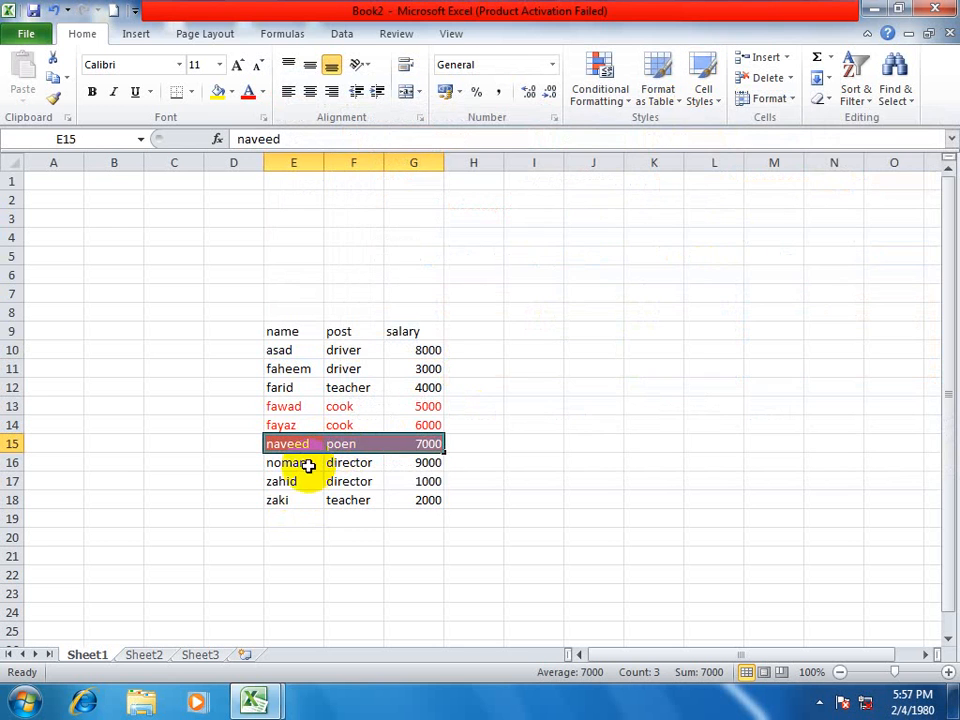
{"action": "left_click_drag", "start_coordinate": [304, 464], "coordinate": [393, 467]}
{"action": "left_click", "coordinate": [703, 92]}
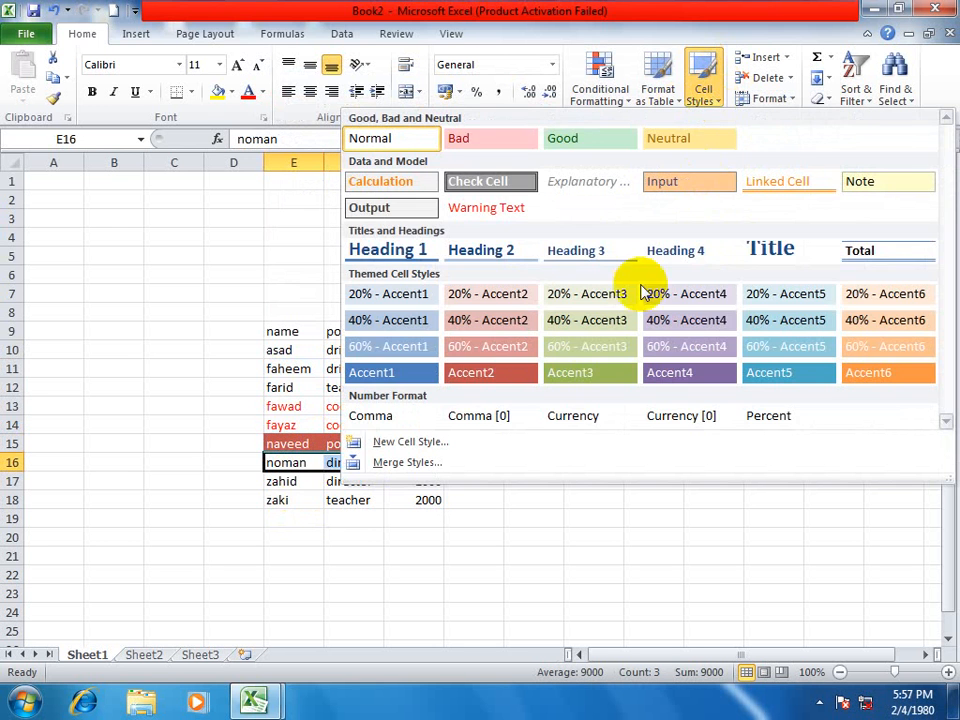
{"action": "left_click", "coordinate": [485, 374]}
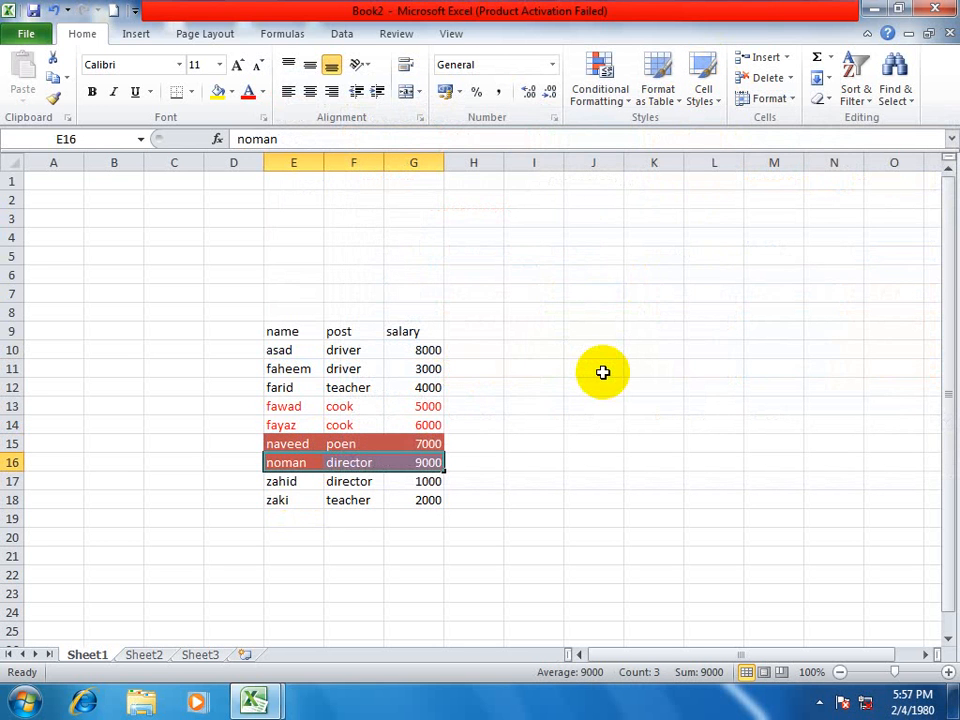
Open a custom sort for E9 to G18 and set the name level to sort on Cell Color.
{"action": "left_click_drag", "start_coordinate": [285, 332], "coordinate": [418, 499]}
{"action": "left_click", "coordinate": [856, 80]}
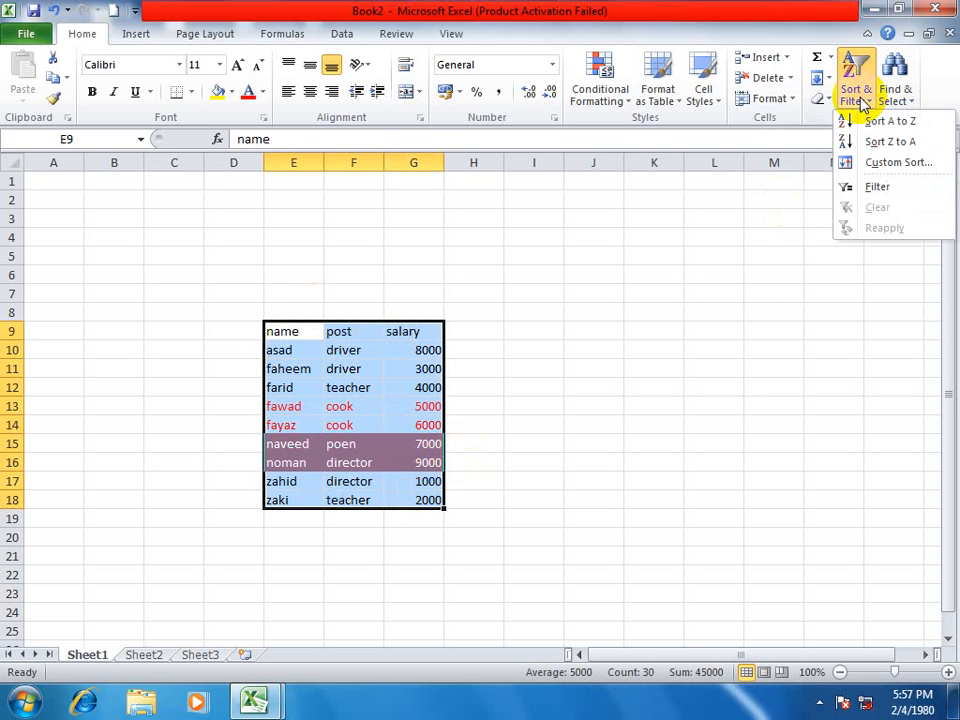
{"action": "left_click", "coordinate": [876, 166]}
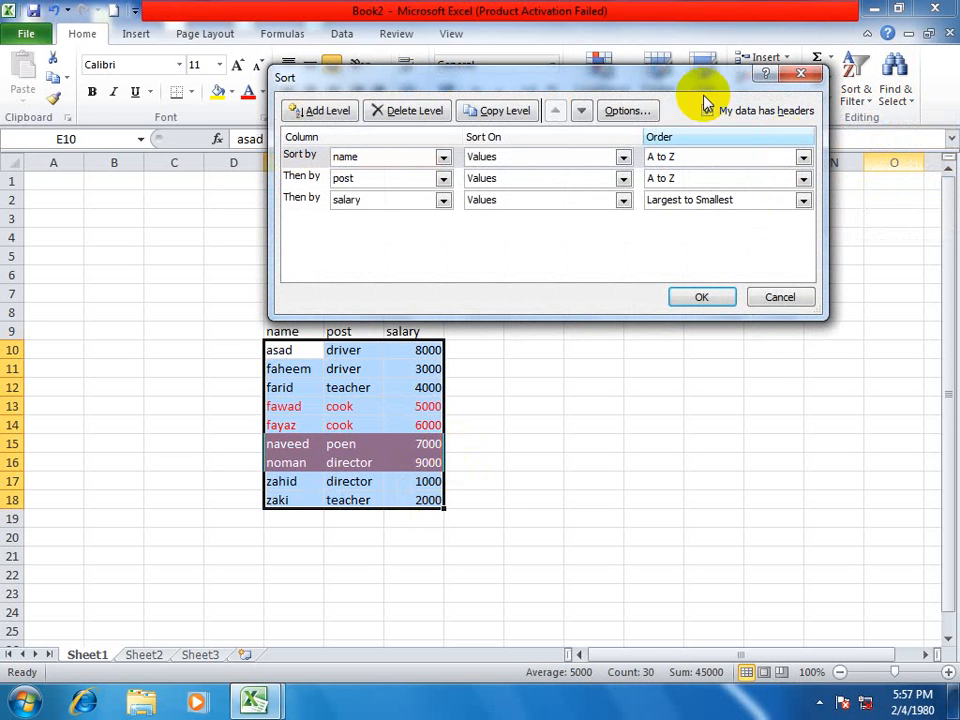
{"action": "left_click_drag", "start_coordinate": [606, 79], "coordinate": [767, 82]}
{"action": "left_click", "coordinate": [600, 162]}
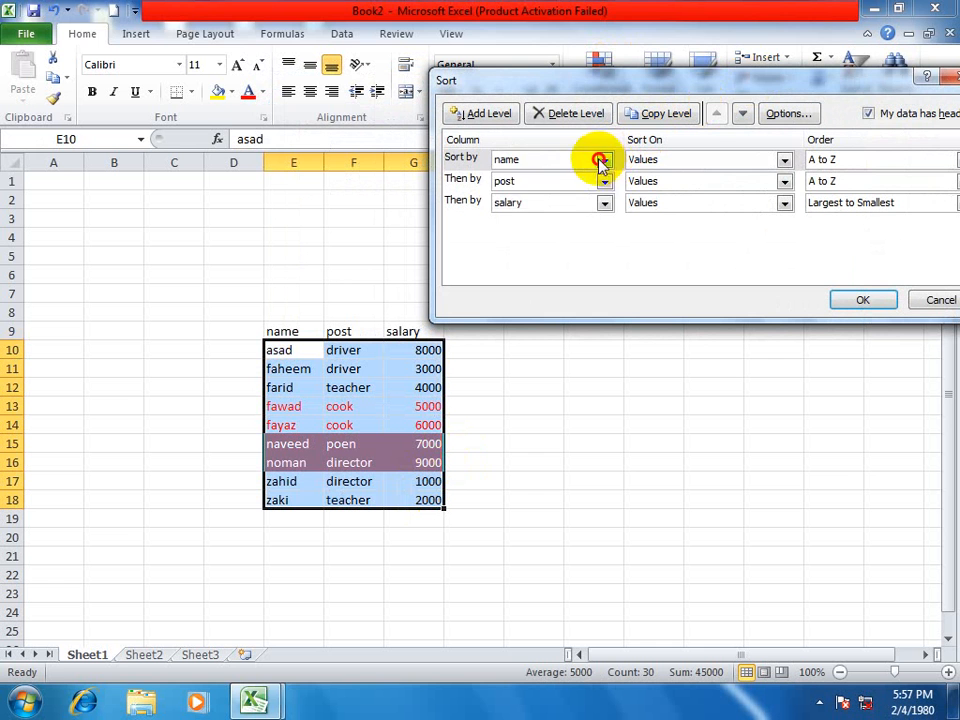
{"action": "left_click", "coordinate": [527, 178]}
{"action": "left_click", "coordinate": [784, 163]}
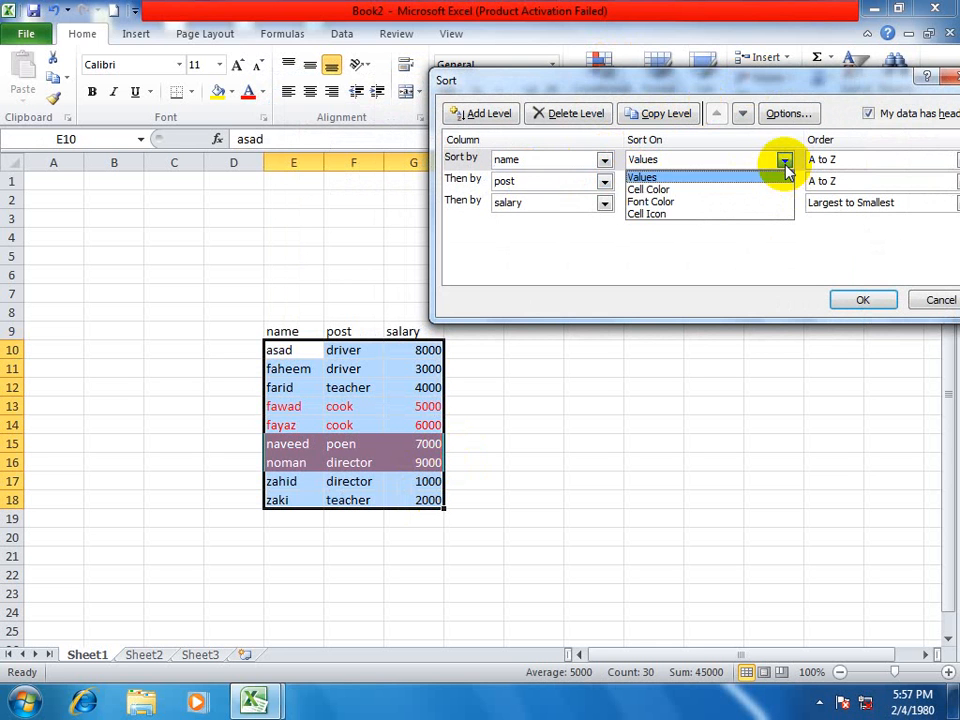
{"action": "left_click", "coordinate": [658, 189]}
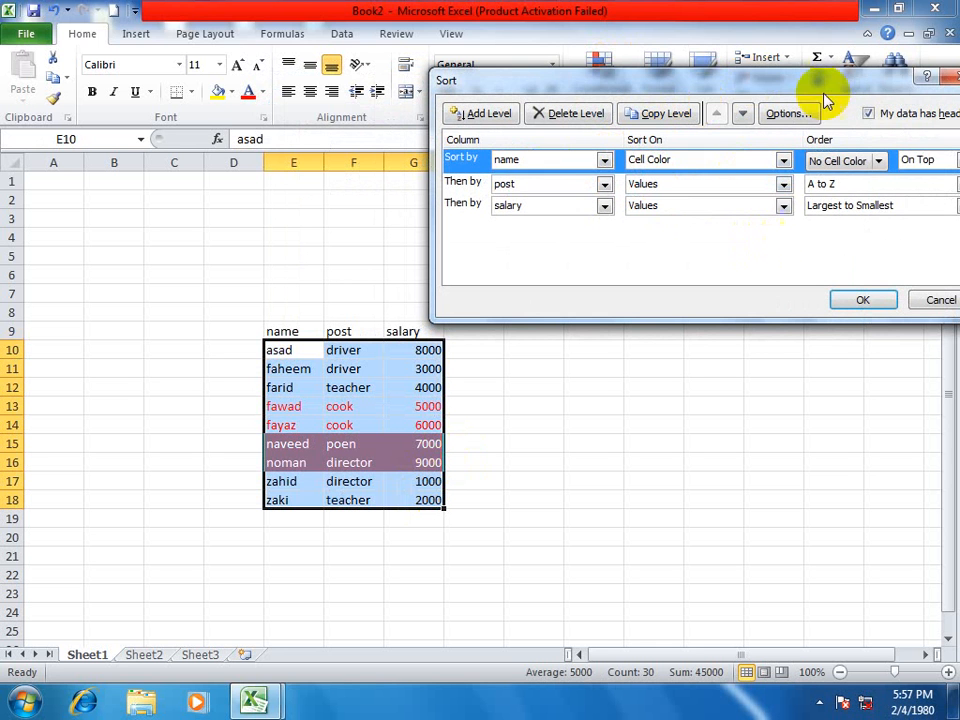
Choose the red Accent2 fill as the name level's order color, placed On Top, and apply the sort.
{"action": "left_click_drag", "start_coordinate": [816, 79], "coordinate": [702, 65]}
{"action": "left_click", "coordinate": [764, 148]}
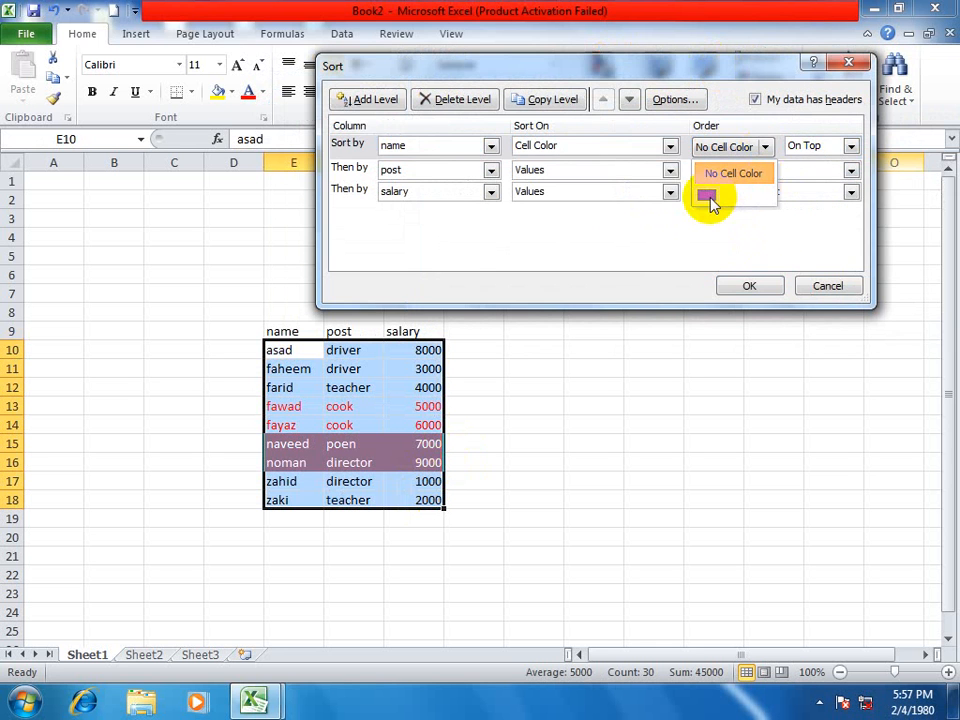
{"action": "left_click", "coordinate": [708, 196]}
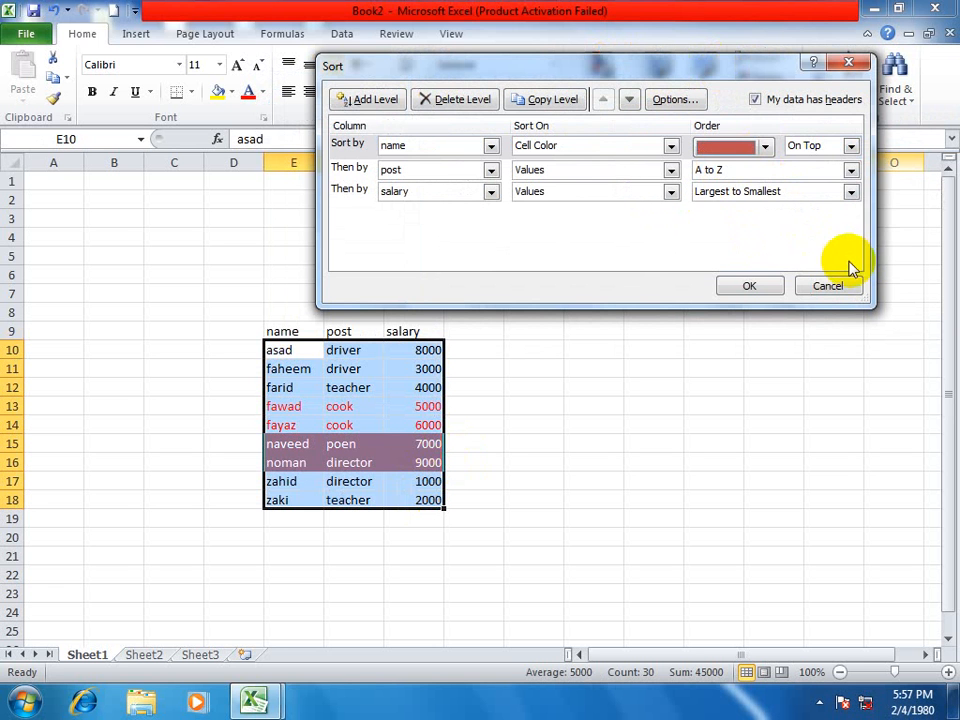
{"action": "left_click", "coordinate": [851, 146]}
{"action": "left_click", "coordinate": [814, 159]}
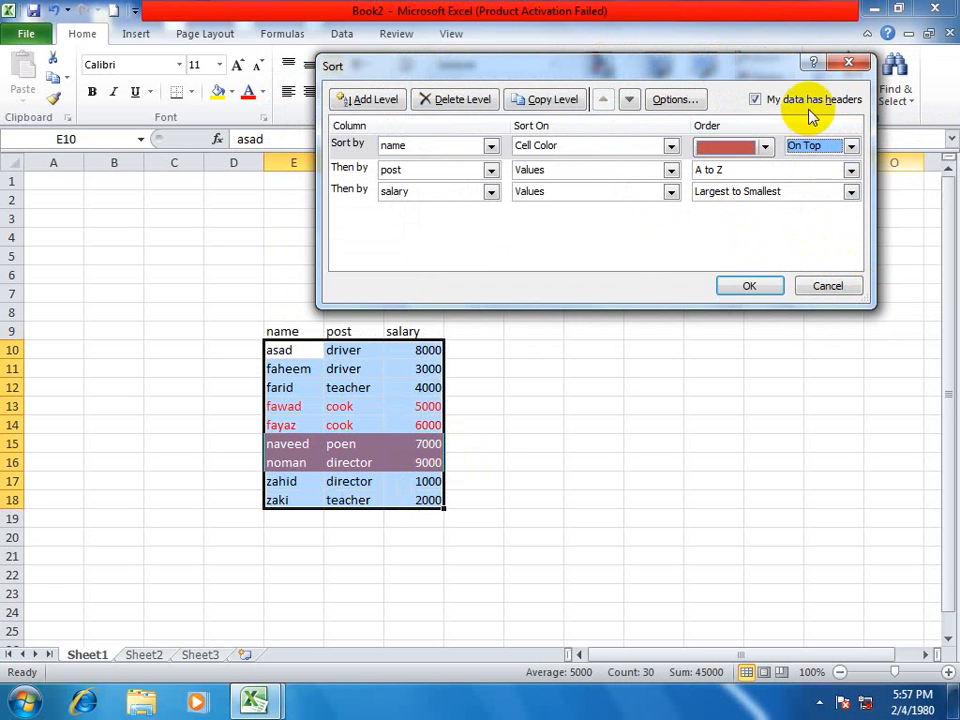
{"action": "left_click", "coordinate": [752, 285]}
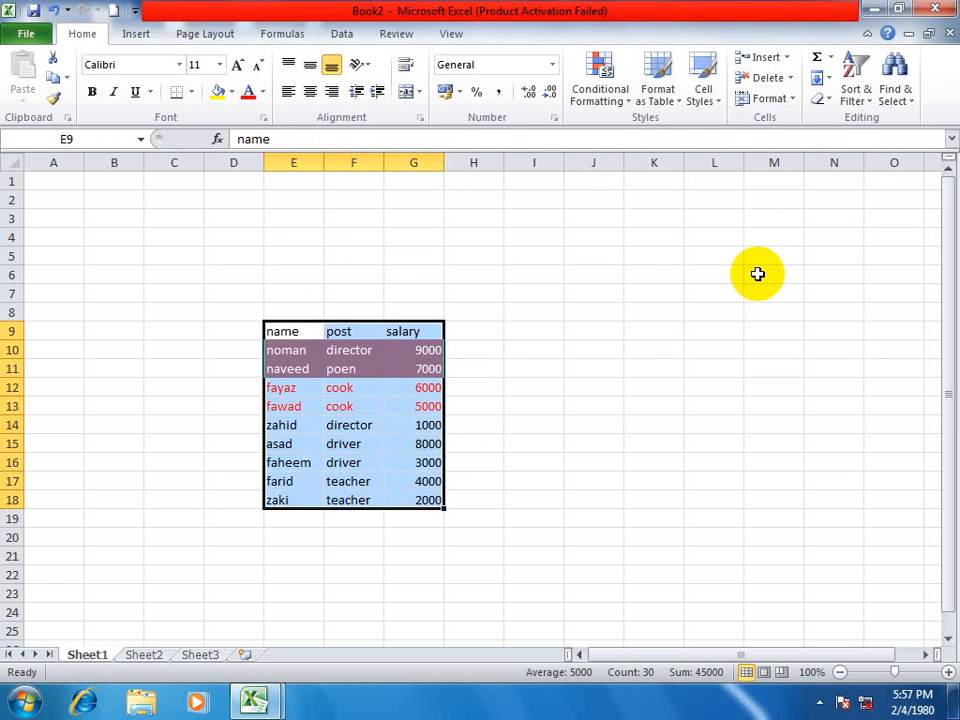
Undo the cell color sort, the Accent2 cell styles and the red text color of the cook rows.
{"action": "key", "text": "ctrl+z"}
{"action": "key", "text": "ctrl+z"}
{"action": "key", "text": "ctrl+z"}
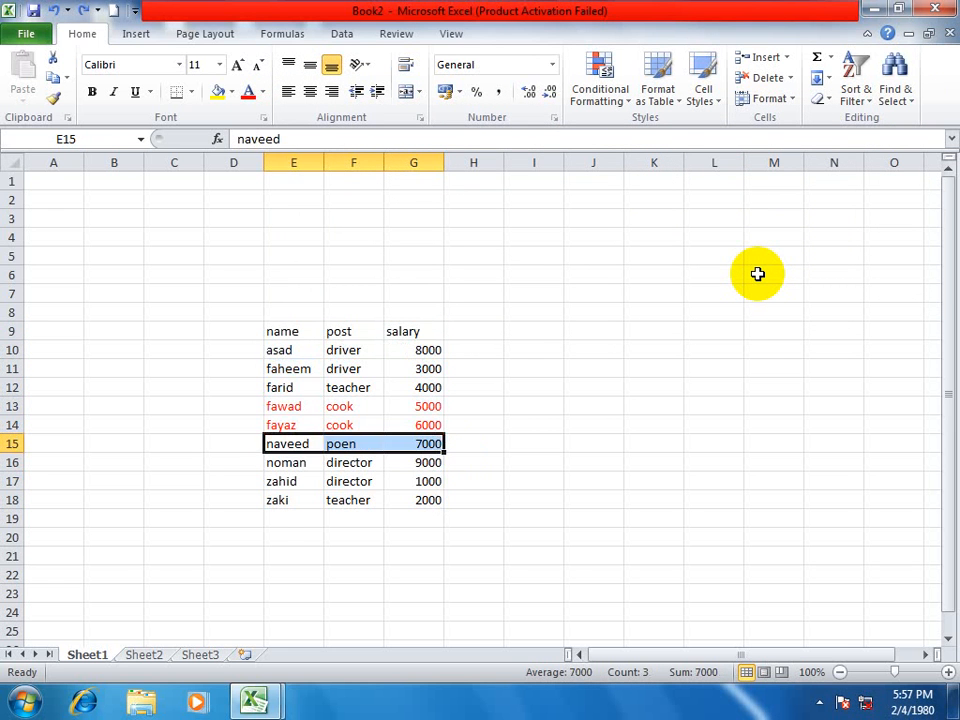
{"action": "key", "text": "ctrl+z"}
{"action": "left_click", "coordinate": [628, 402]}
Apply the conditional formatting icon set with check mark, exclamation mark and cross to the salaries in G10 to G18.
{"action": "left_click_drag", "start_coordinate": [417, 354], "coordinate": [414, 506]}
{"action": "left_click", "coordinate": [612, 100]}
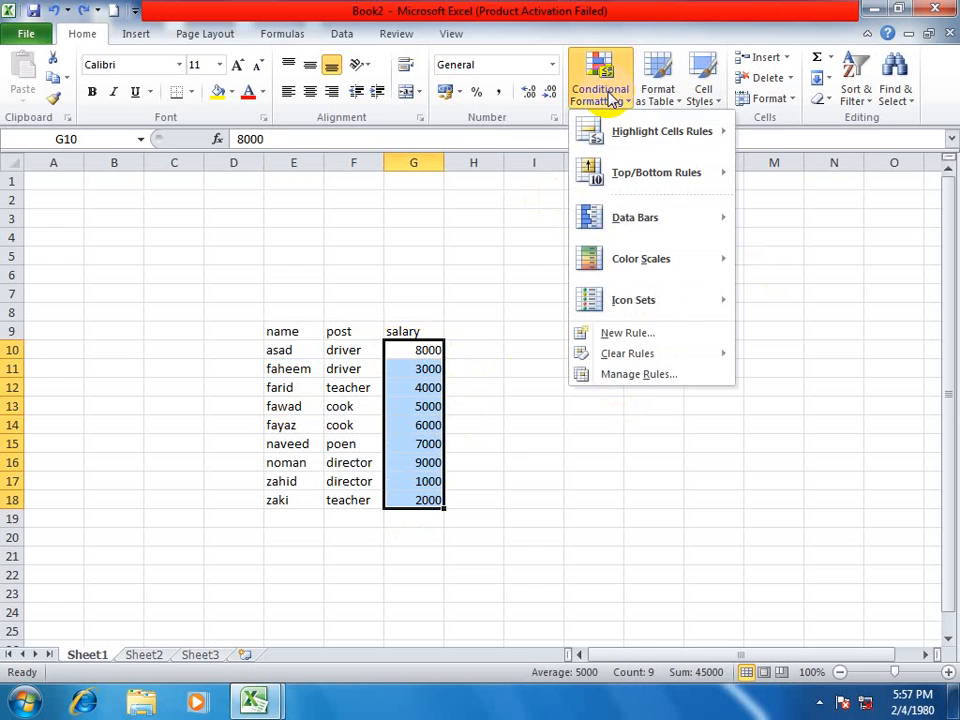
{"action": "mouse_move", "coordinate": [645, 307]}
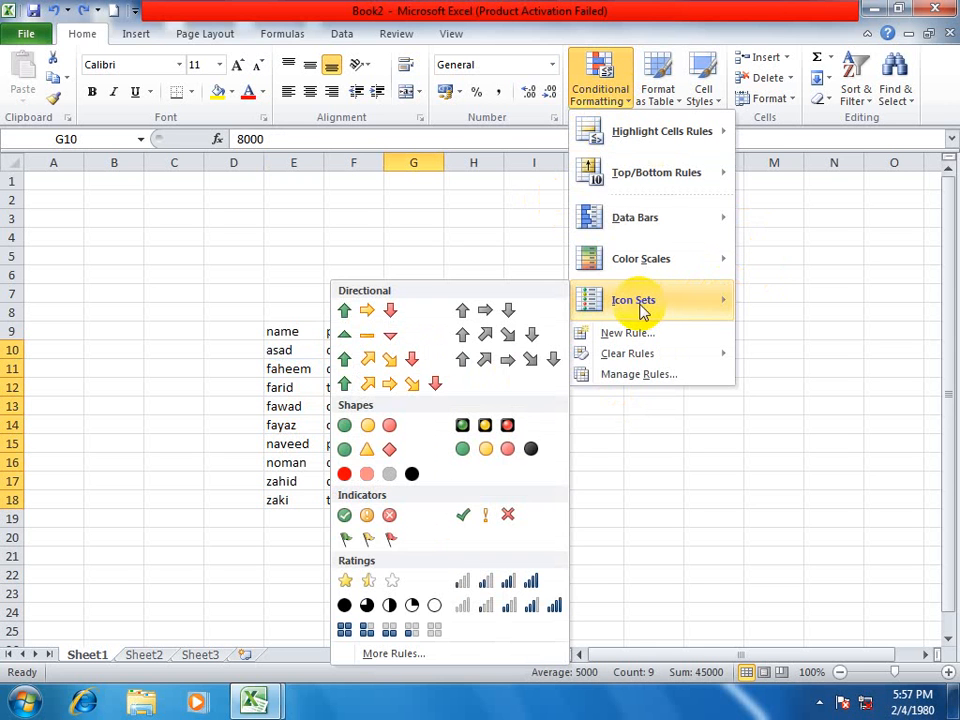
{"action": "left_click", "coordinate": [484, 512]}
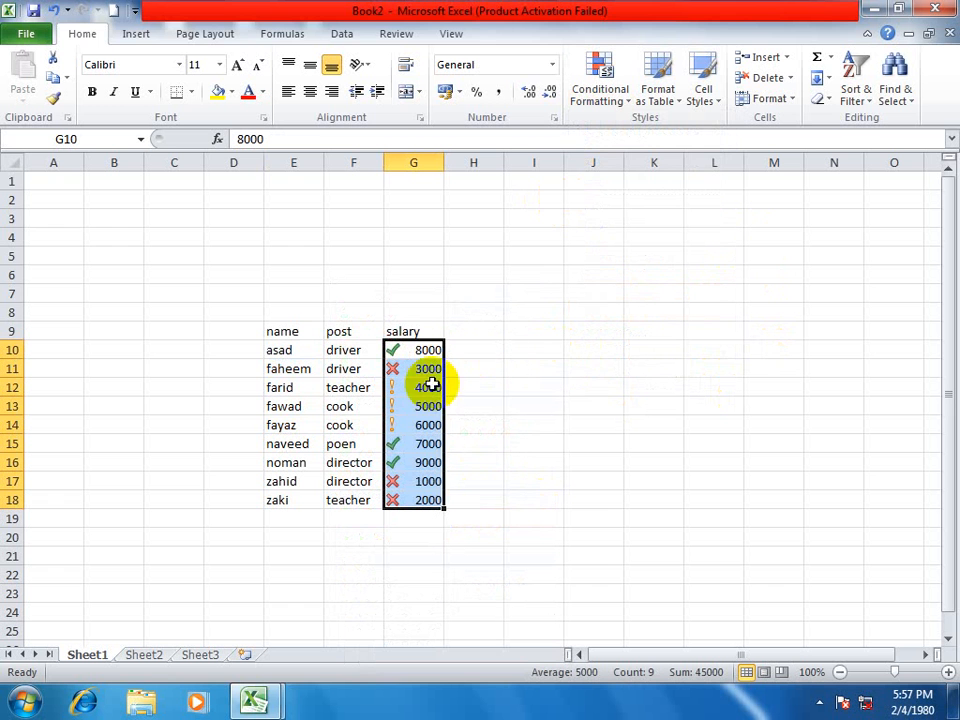
Open a custom sort from the salary cells, expanding the selection to the adjacent data.
{"action": "left_click", "coordinate": [855, 88]}
{"action": "left_click", "coordinate": [838, 168]}
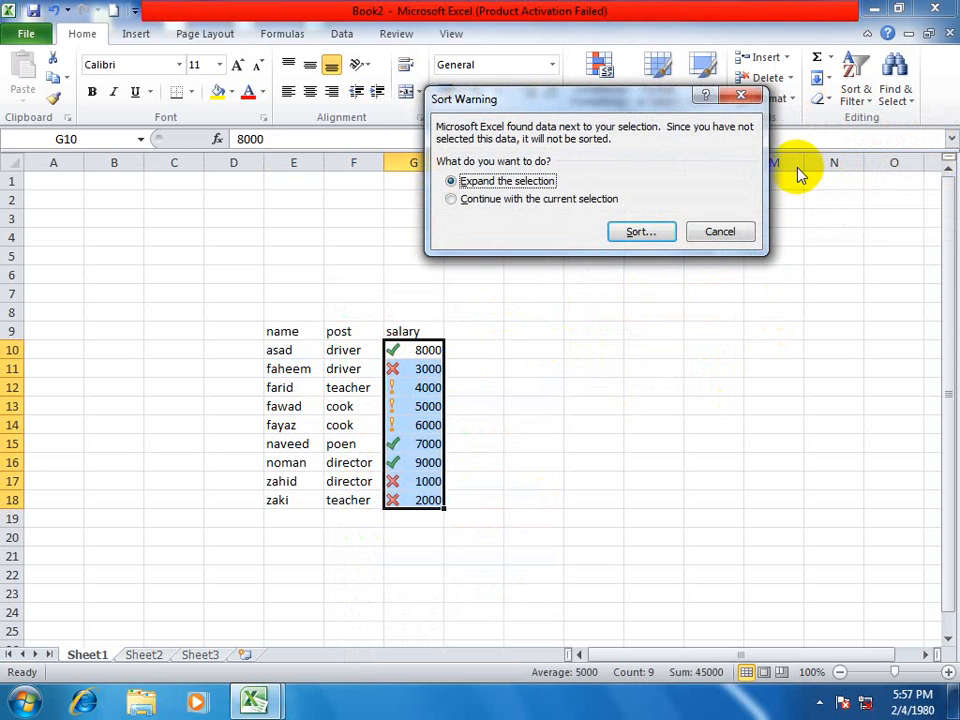
{"action": "left_click", "coordinate": [636, 234]}
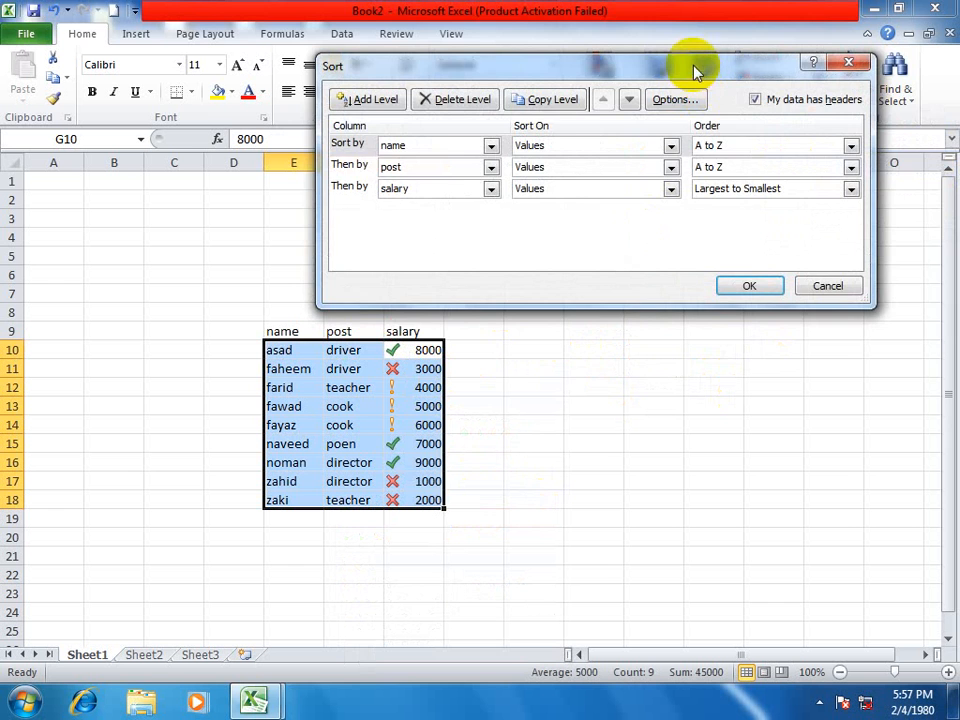
{"action": "left_click_drag", "start_coordinate": [694, 71], "coordinate": [799, 58]}
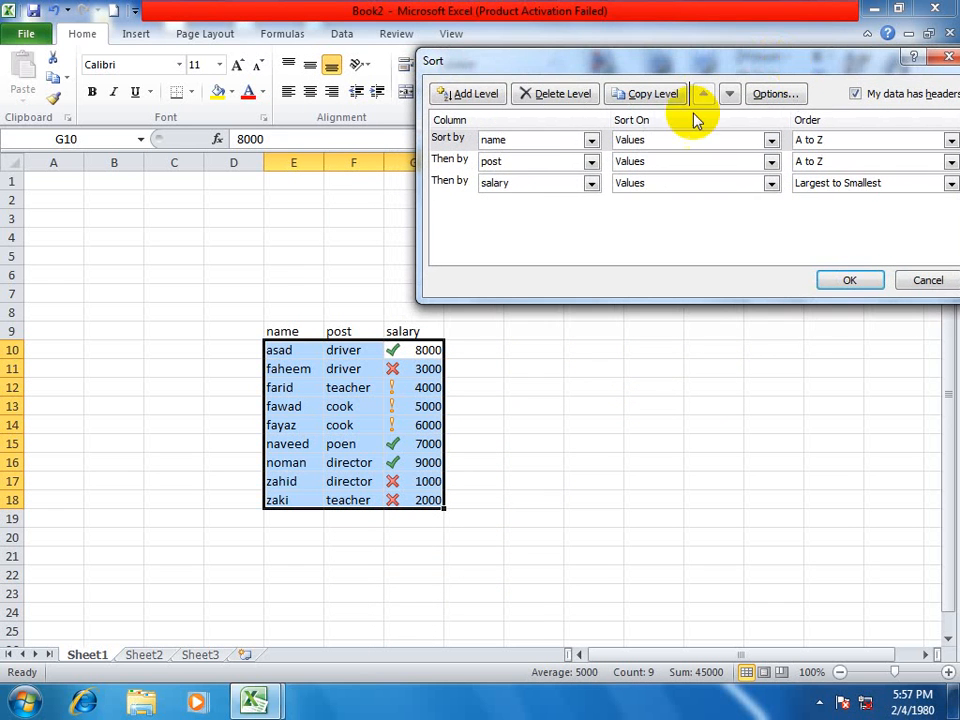
Set the salary level to sort on Cell Icon, with the green check mark placed On Top.
{"action": "left_click", "coordinate": [590, 184]}
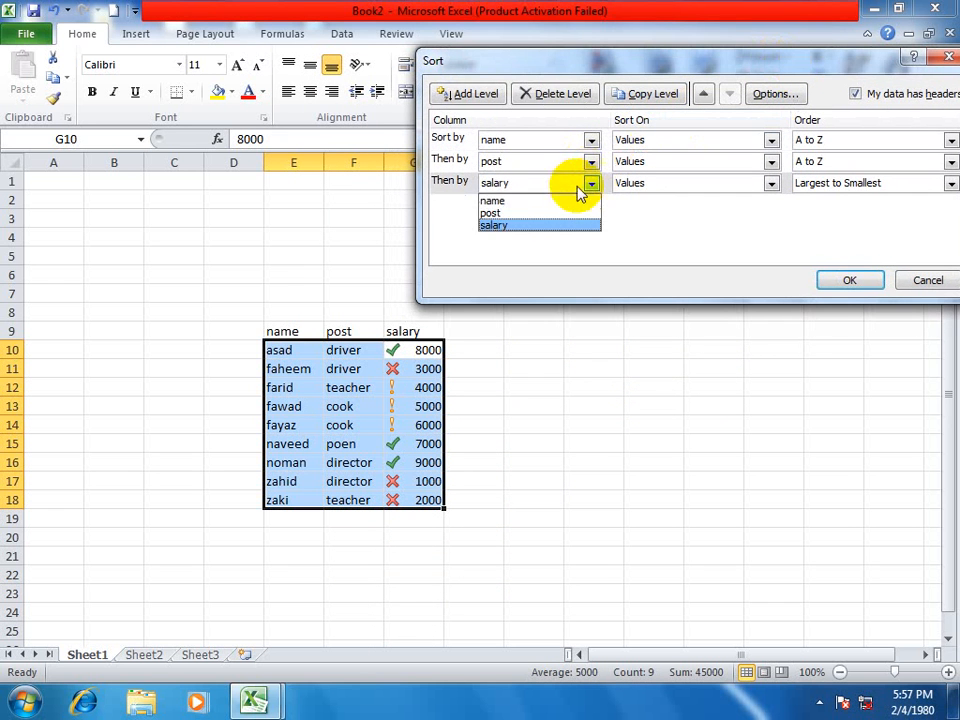
{"action": "left_click", "coordinate": [505, 227]}
{"action": "left_click", "coordinate": [771, 184]}
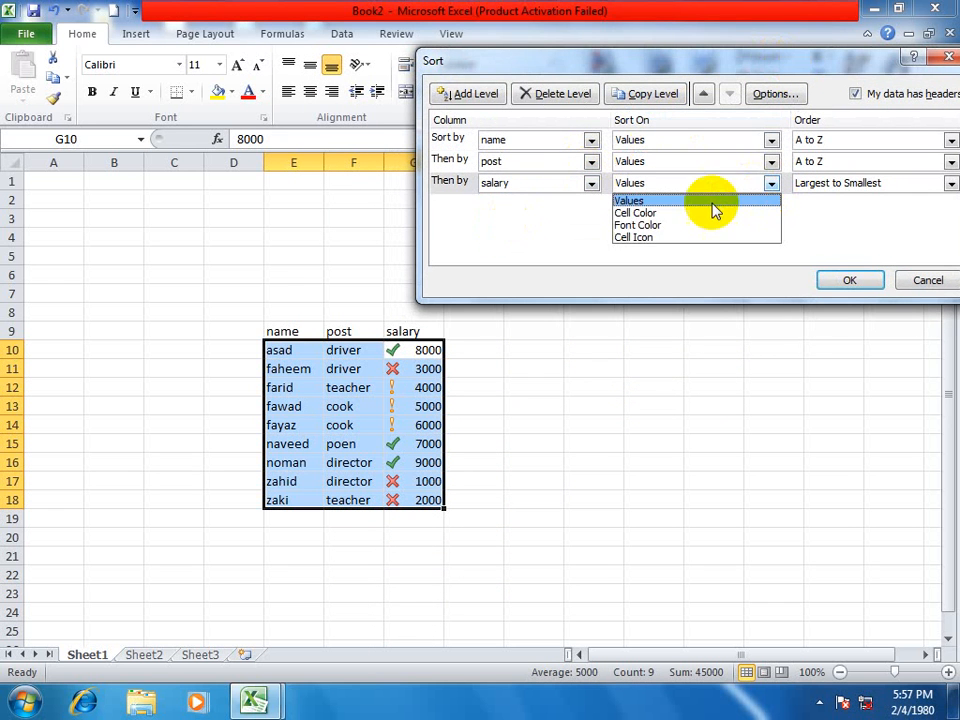
{"action": "left_click", "coordinate": [650, 237]}
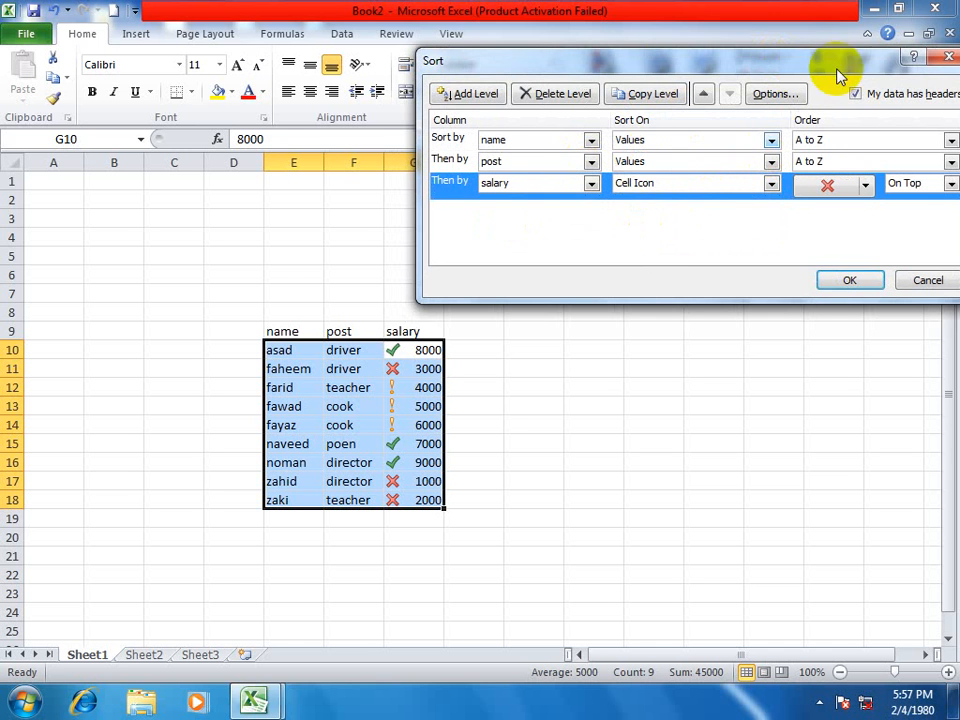
{"action": "left_click_drag", "start_coordinate": [814, 64], "coordinate": [720, 43]}
{"action": "left_click", "coordinate": [775, 166]}
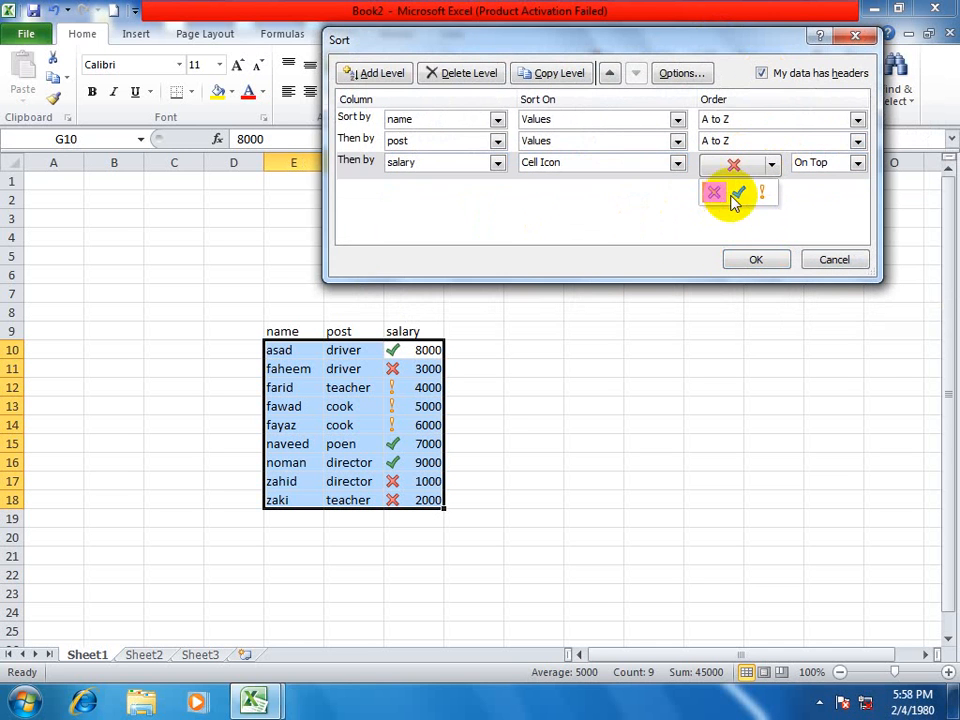
{"action": "left_click", "coordinate": [745, 197]}
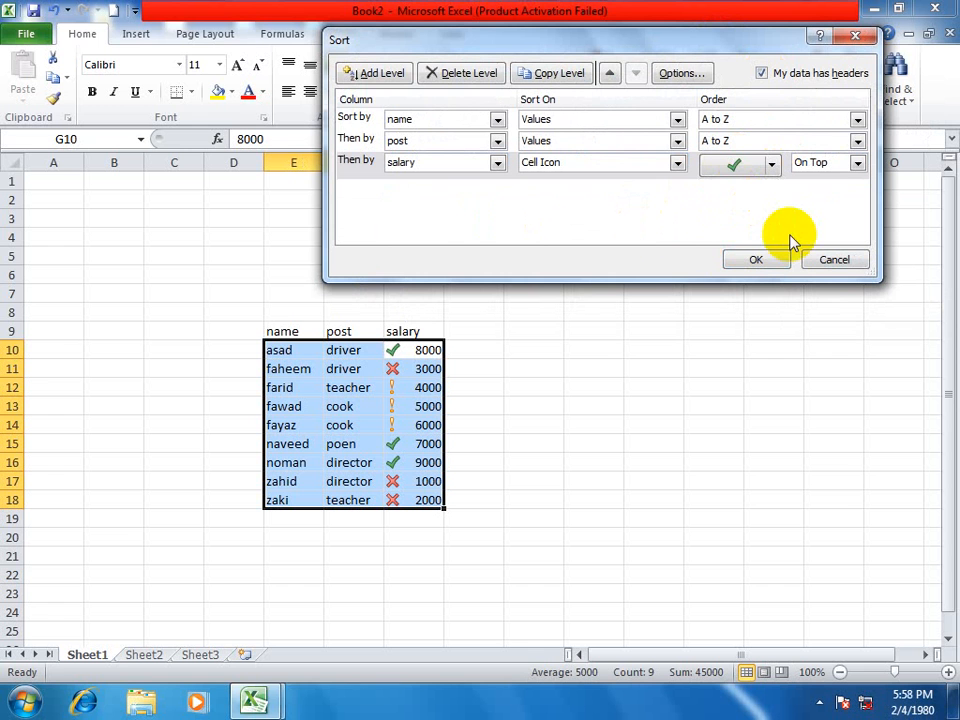
{"action": "left_click", "coordinate": [858, 163]}
{"action": "left_click", "coordinate": [810, 181]}
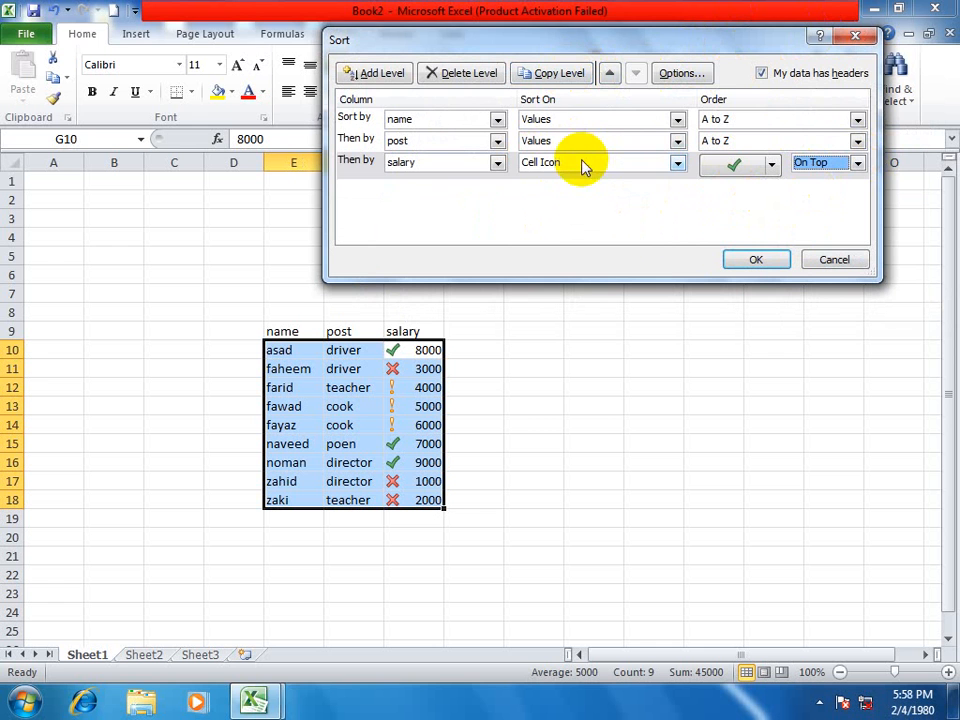
Copy the salary cell icon level and choose the red cross as the copy's order icon.
{"action": "left_click", "coordinate": [563, 72]}
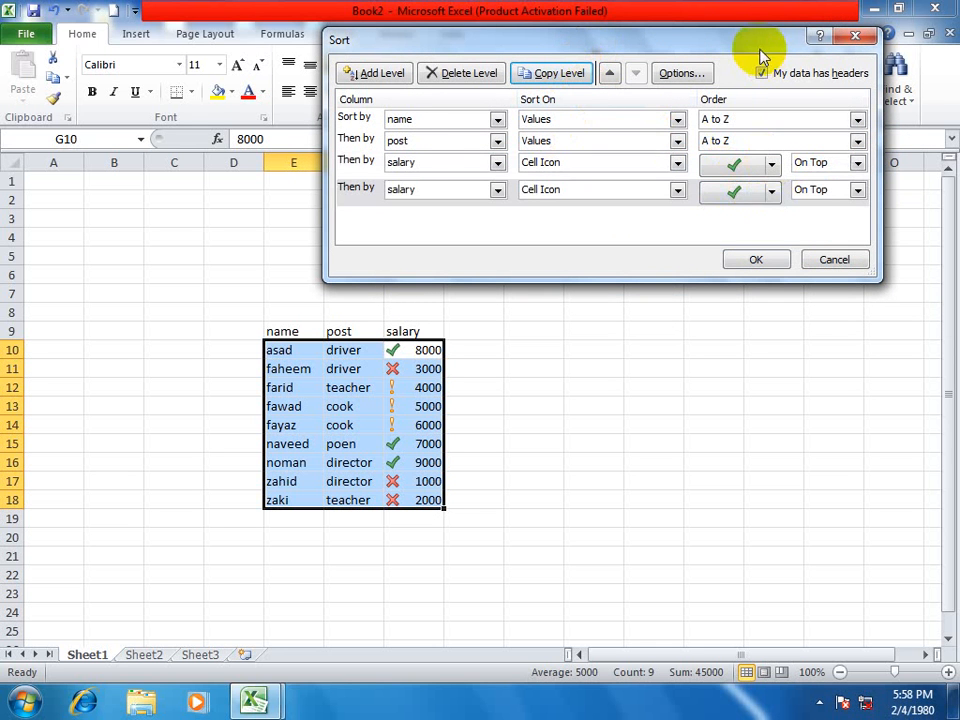
{"action": "left_click_drag", "start_coordinate": [762, 48], "coordinate": [670, 45]}
{"action": "left_click", "coordinate": [679, 190]}
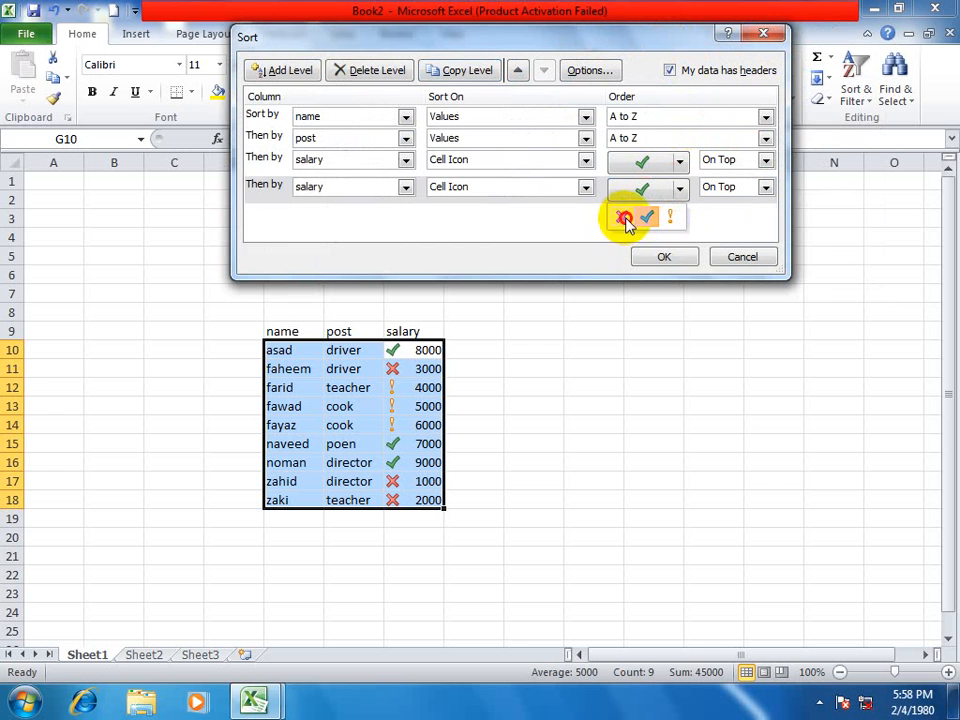
{"action": "left_click", "coordinate": [620, 216]}
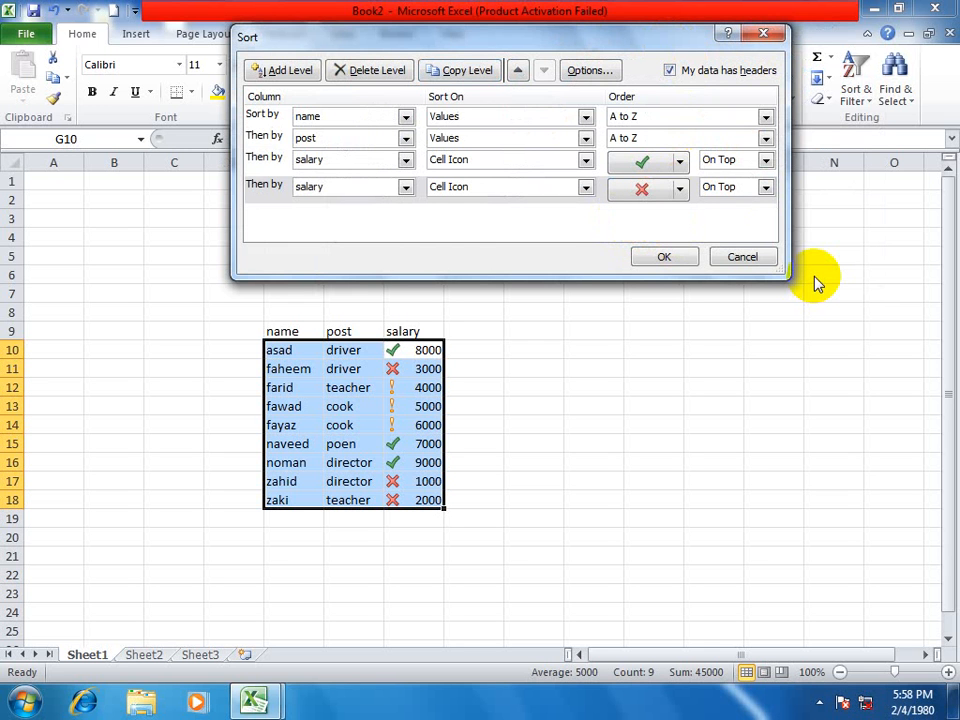
Copy the red cross salary level, choose the yellow exclamation mark for the copy and apply the sort.
{"action": "left_click", "coordinate": [465, 70]}
{"action": "left_click", "coordinate": [679, 218]}
{"action": "left_click", "coordinate": [666, 253]}
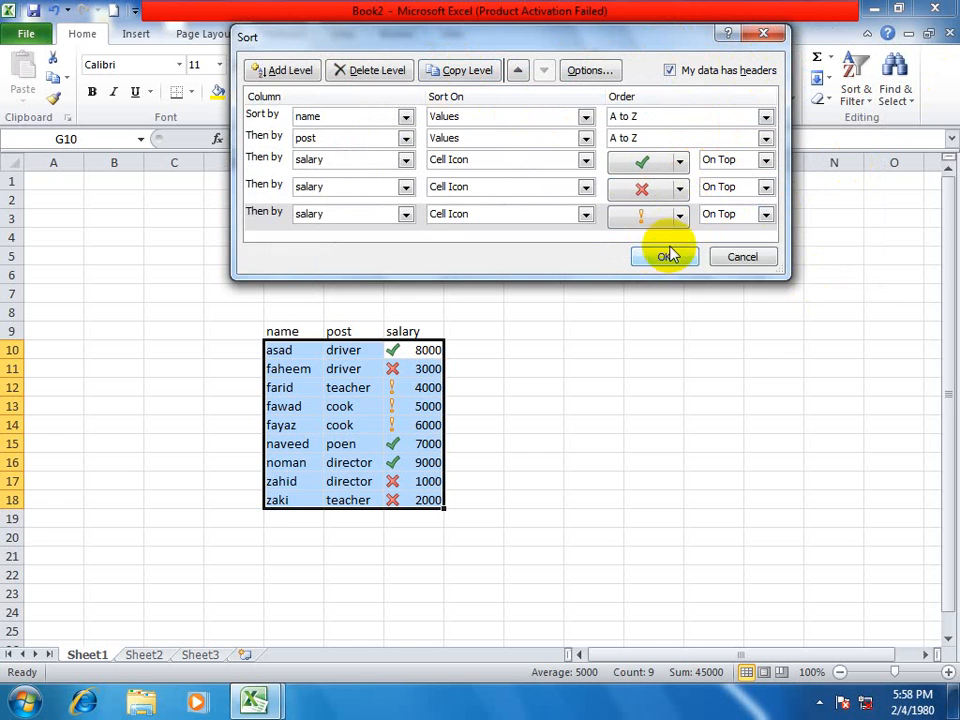
{"action": "left_click", "coordinate": [672, 258]}
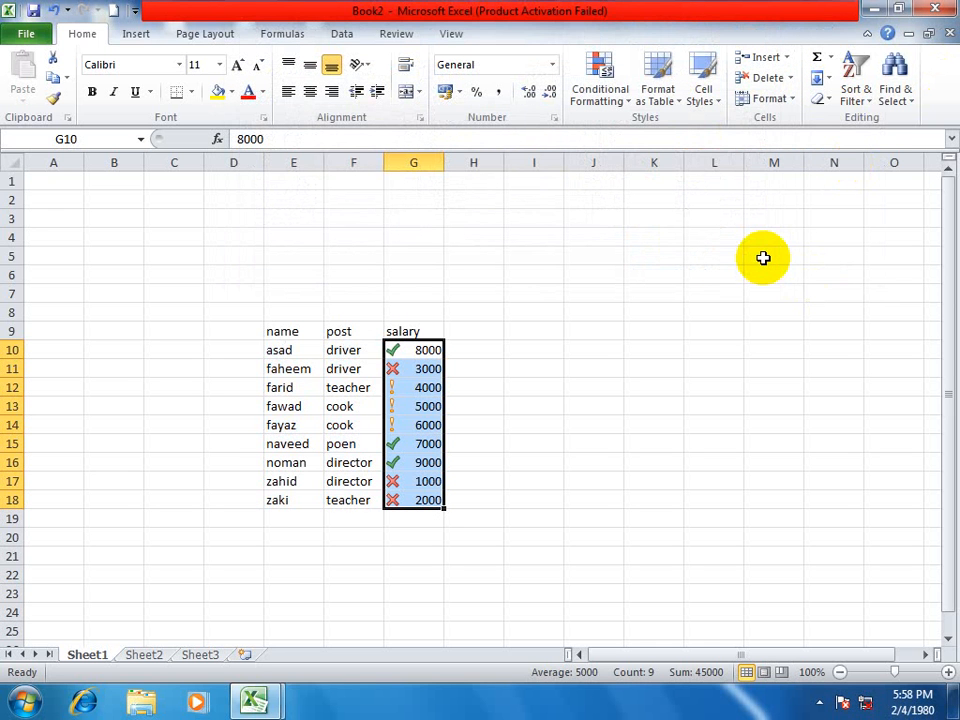
Reopen the custom sort for E10 to G18, set the last salary level's icon to the yellow exclamation mark and apply the sort.
{"action": "key", "text": "shift+Left"}
{"action": "key", "text": "shift+Left"}
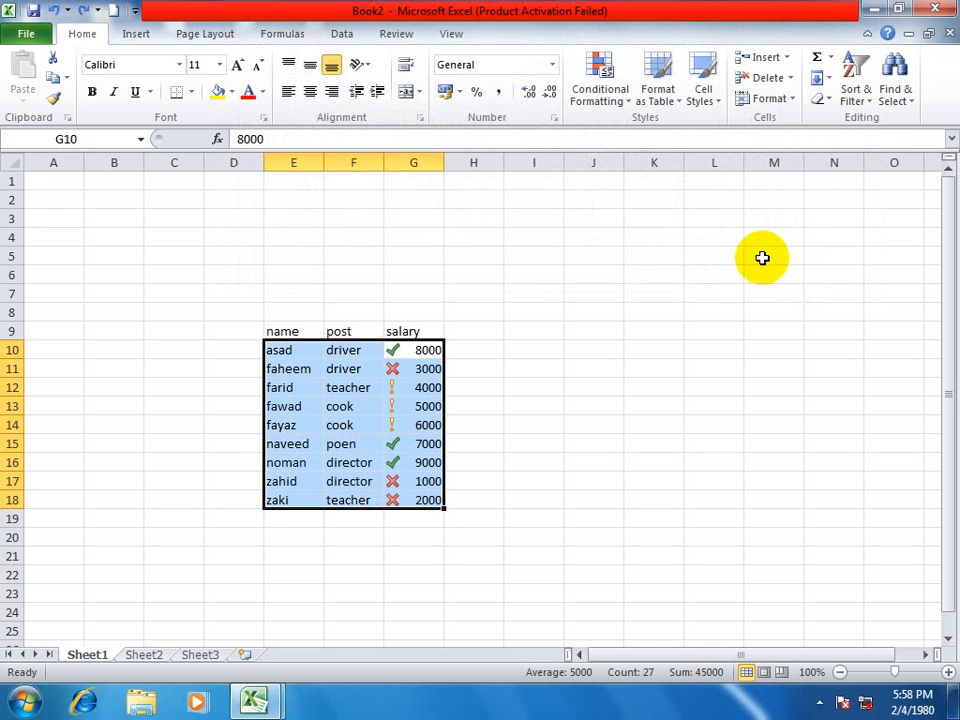
{"action": "left_click", "coordinate": [856, 98]}
{"action": "left_click", "coordinate": [840, 172]}
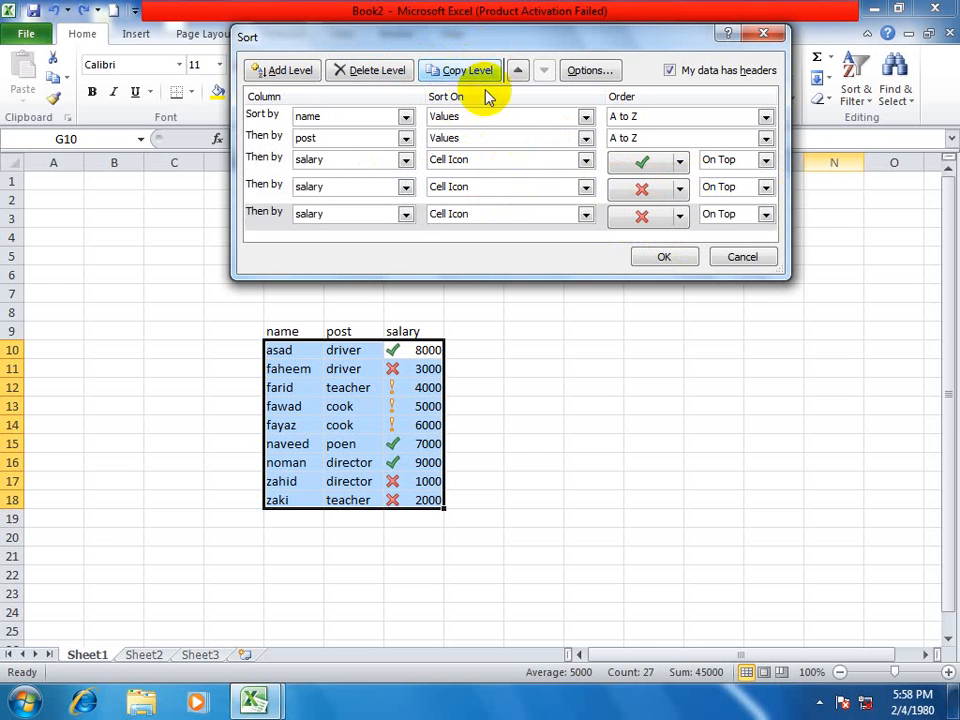
{"action": "left_click", "coordinate": [584, 213]}
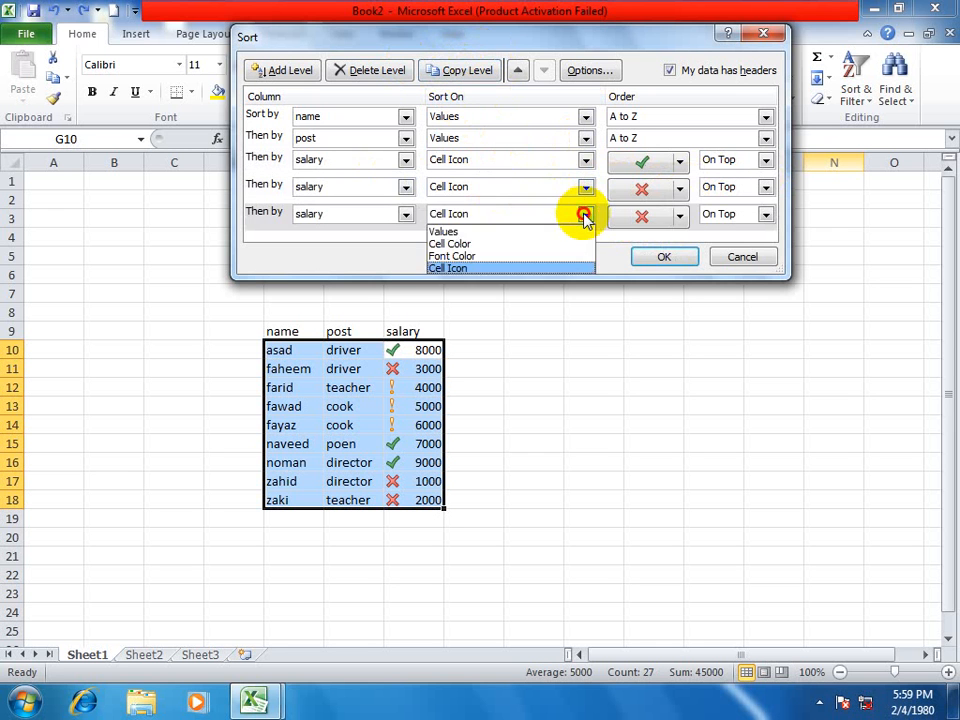
{"action": "left_click", "coordinate": [584, 212]}
{"action": "left_click", "coordinate": [675, 216]}
{"action": "left_click", "coordinate": [668, 243]}
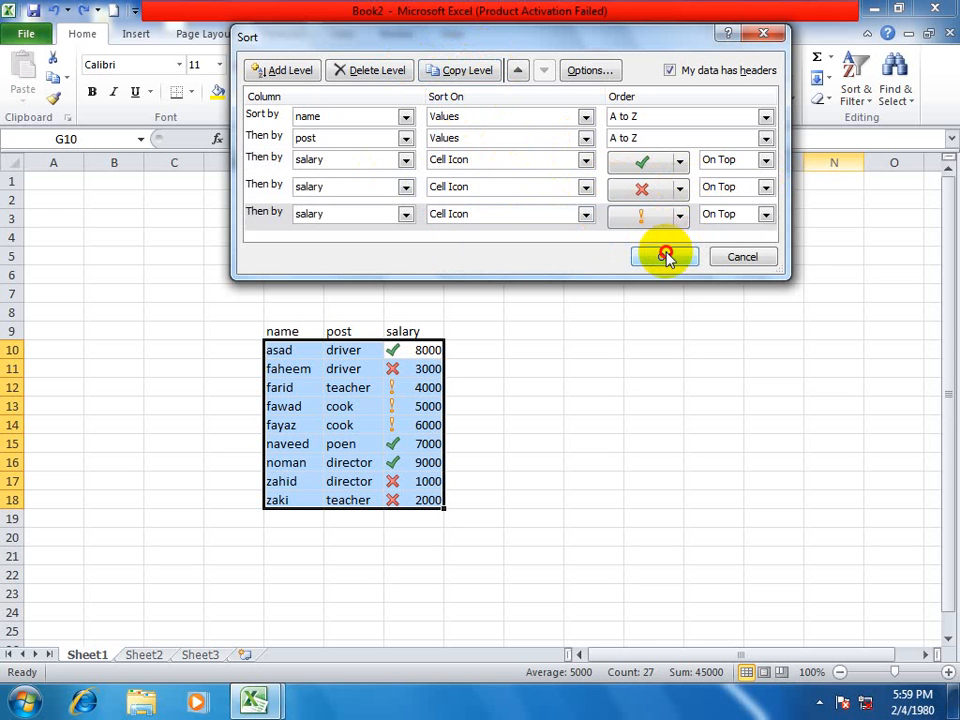
{"action": "left_click", "coordinate": [664, 256]}
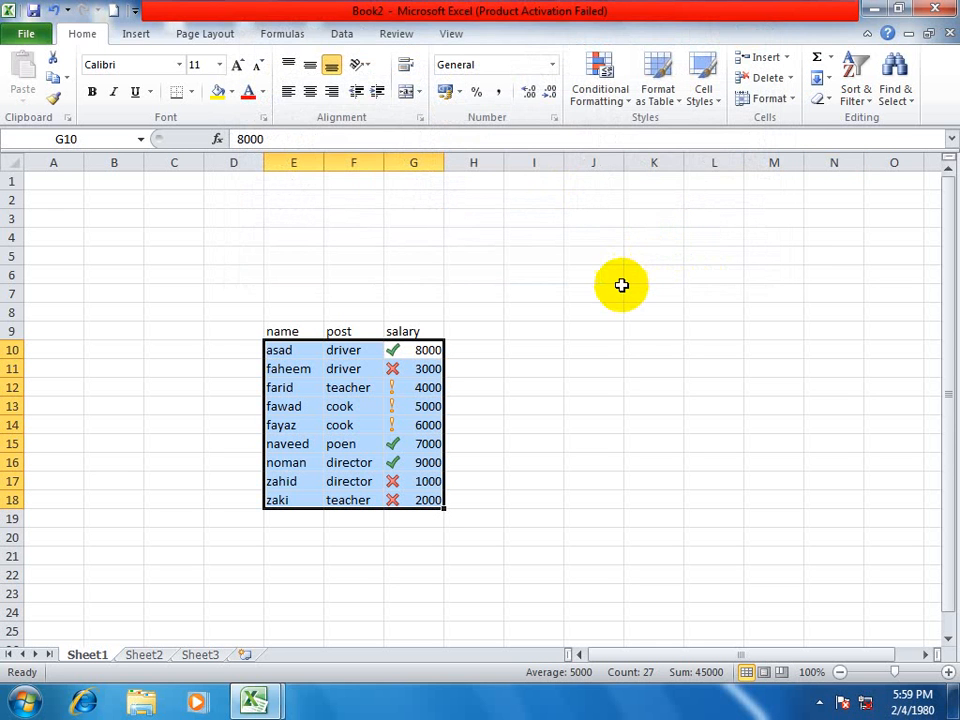
{"action": "scroll", "coordinate": [600, 300], "scroll_direction": "down", "scroll_amount": 3}
{"action": "left_click", "coordinate": [553, 347]}
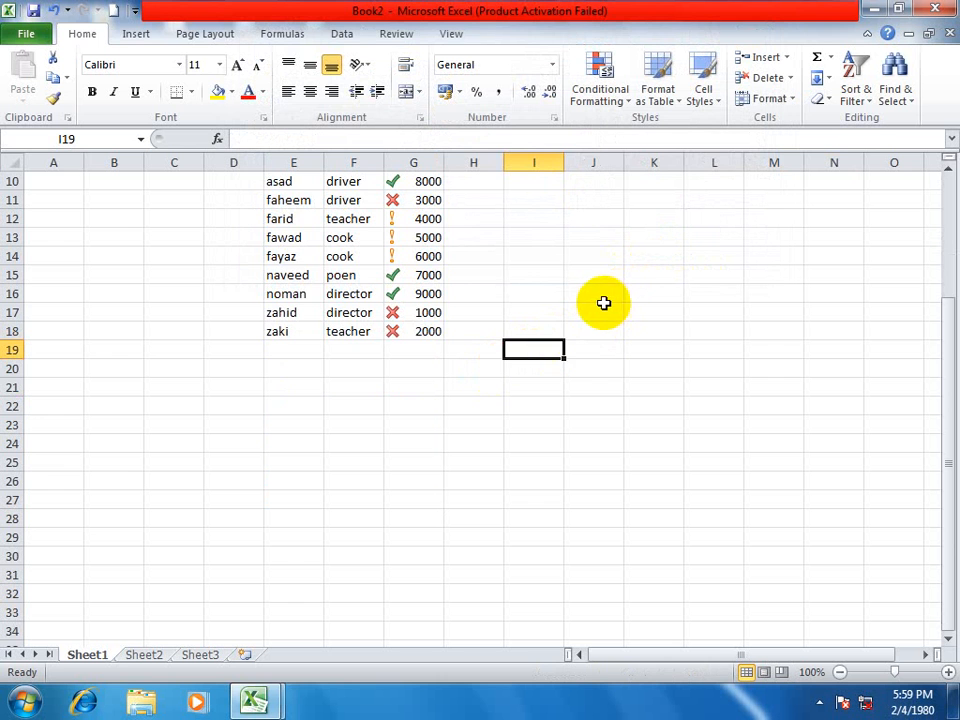
Create a new workbook and enter the headers name, post and salary in F9 to H9.
{"action": "key", "text": "ctrl+n"}
{"action": "left_click", "coordinate": [332, 329]}
{"action": "type", "text": "name"}
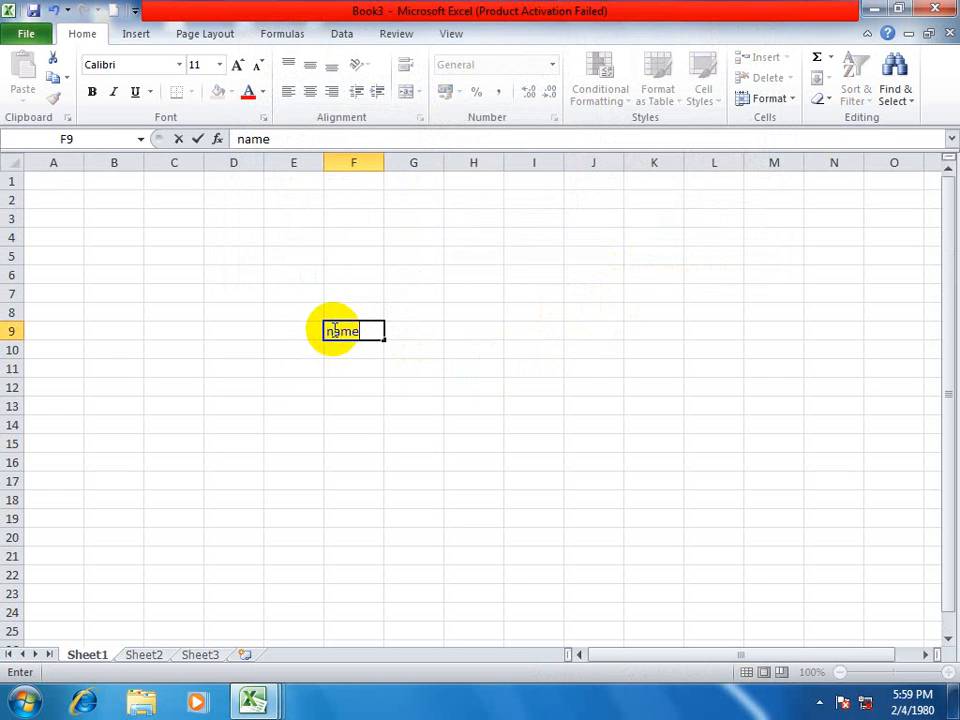
{"action": "key", "text": "Return"}
{"action": "key", "text": "Up"}
{"action": "key", "text": "Right"}
{"action": "type", "text": "p"}
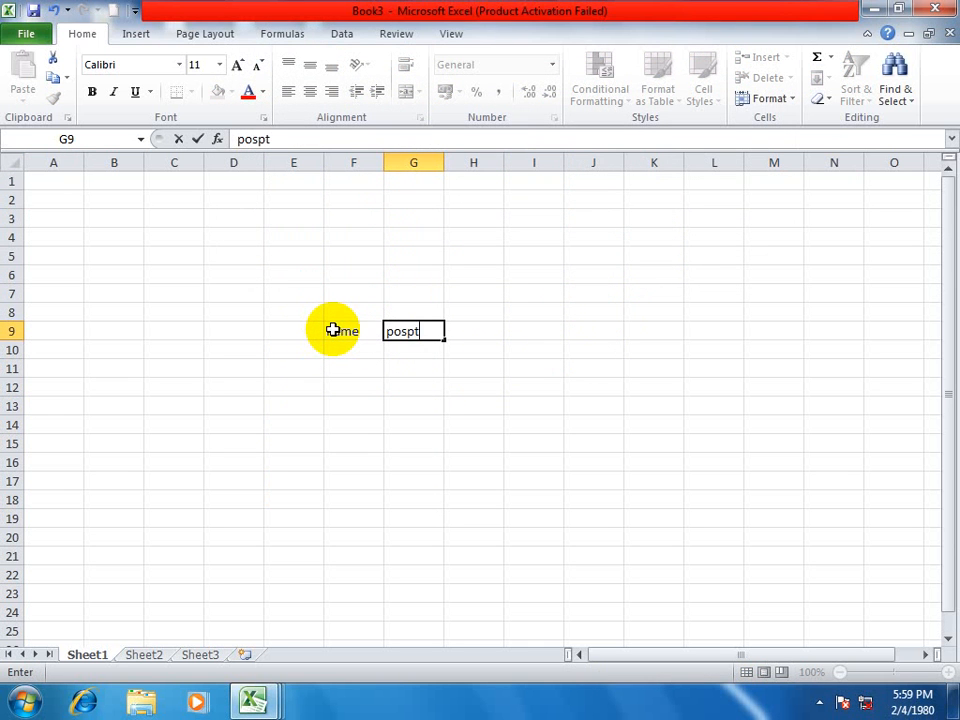
{"action": "type", "text": "osp"}
{"action": "key", "text": "BackSpace"}
{"action": "type", "text": "t"}
{"action": "key", "text": "Return"}
{"action": "key", "text": "Up"}
{"action": "key", "text": "Right"}
{"action": "type", "text": "sal"}
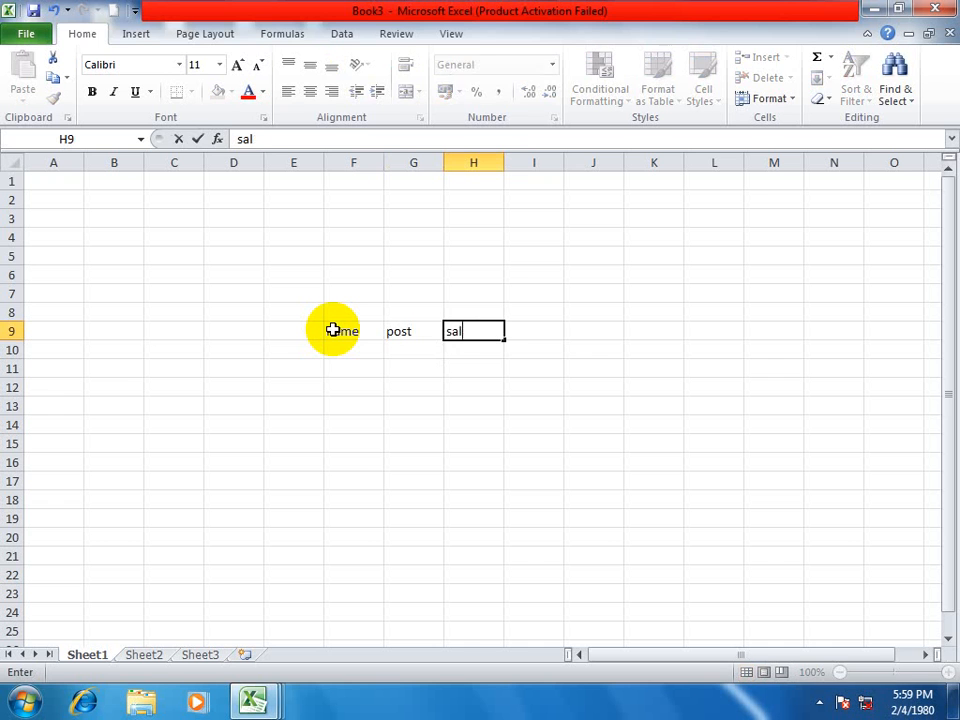
{"action": "key", "text": "Return"}
Enter six sample first names under the name header in F10 to F15.
{"action": "key", "text": "Left"}
{"action": "key", "text": "Left"}
{"action": "type", "text": "asad"}
{"action": "key", "text": "Return"}
{"action": "type", "text": "atif"}
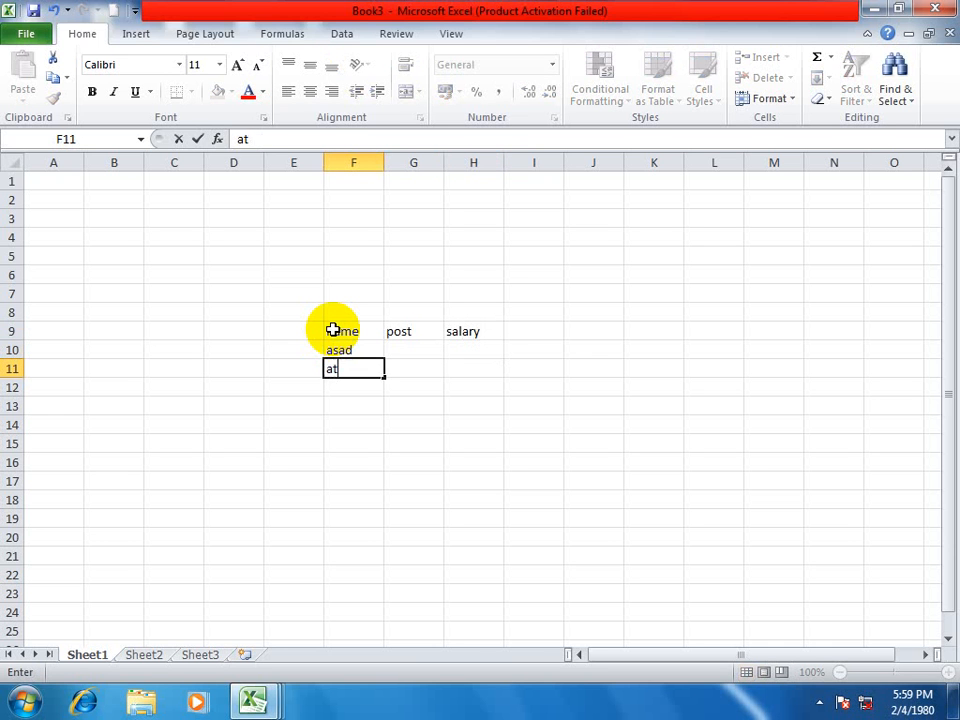
{"action": "key", "text": "Return"}
{"action": "type", "text": "wali"}
{"action": "key", "text": "Return"}
{"action": "type", "text": "nm"}
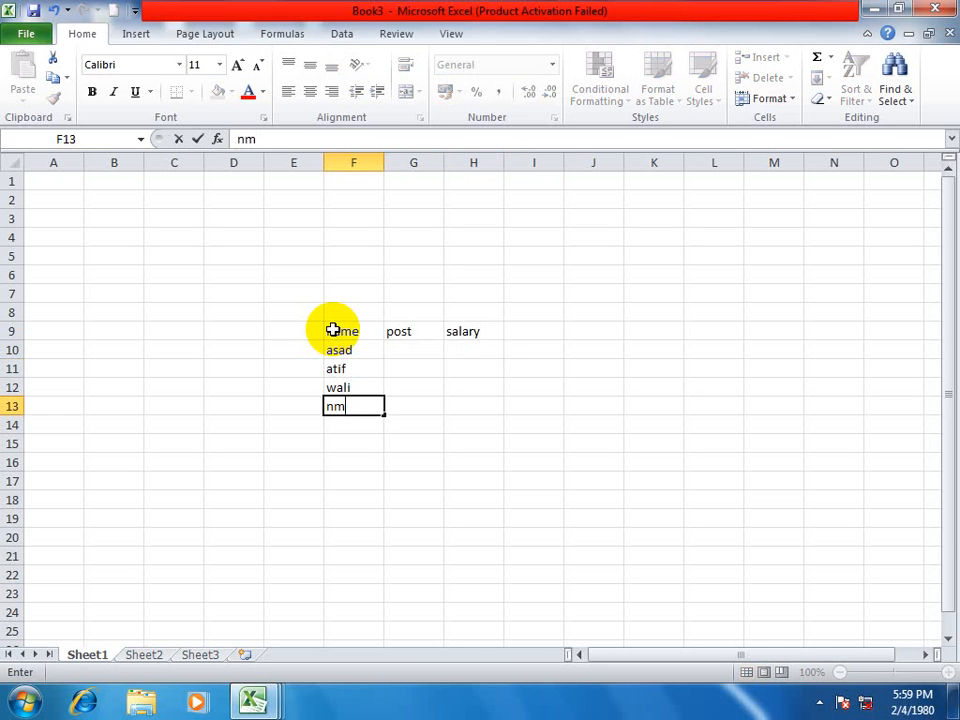
{"action": "type", "text": "veed"}
{"action": "key", "text": "Return"}
{"action": "type", "text": "faheem"}
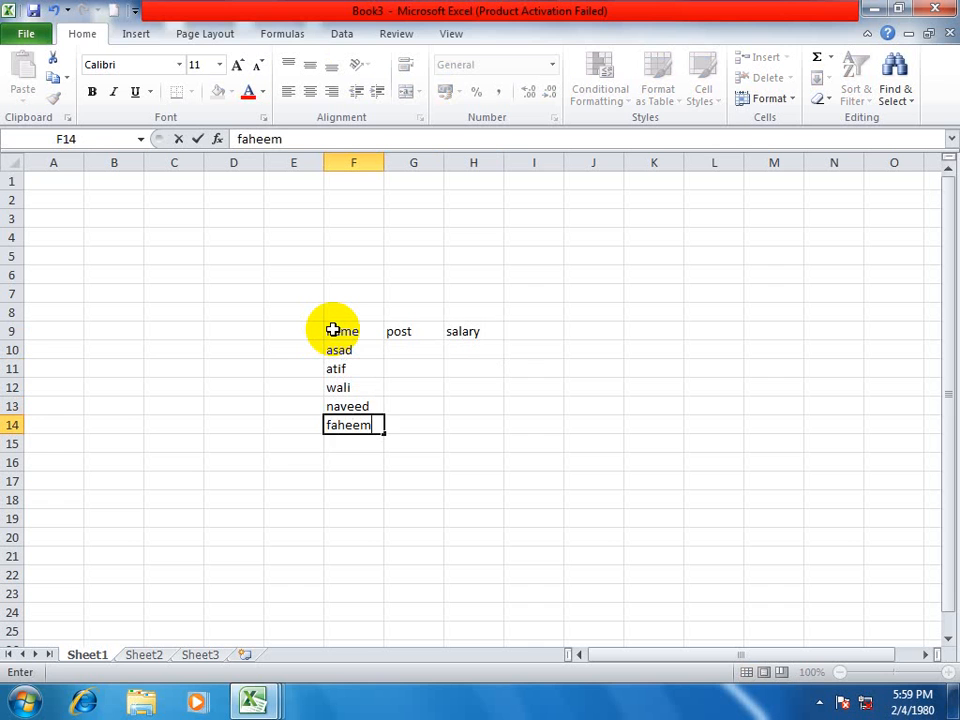
{"action": "key", "text": "Return"}
{"action": "type", "text": "fawad"}
Enter the posts director in G10 and teacher in G11.
{"action": "key", "text": "Up"}
{"action": "key", "text": "Up"}
{"action": "key", "text": "Up"}
{"action": "key", "text": "Up"}
{"action": "key", "text": "Up"}
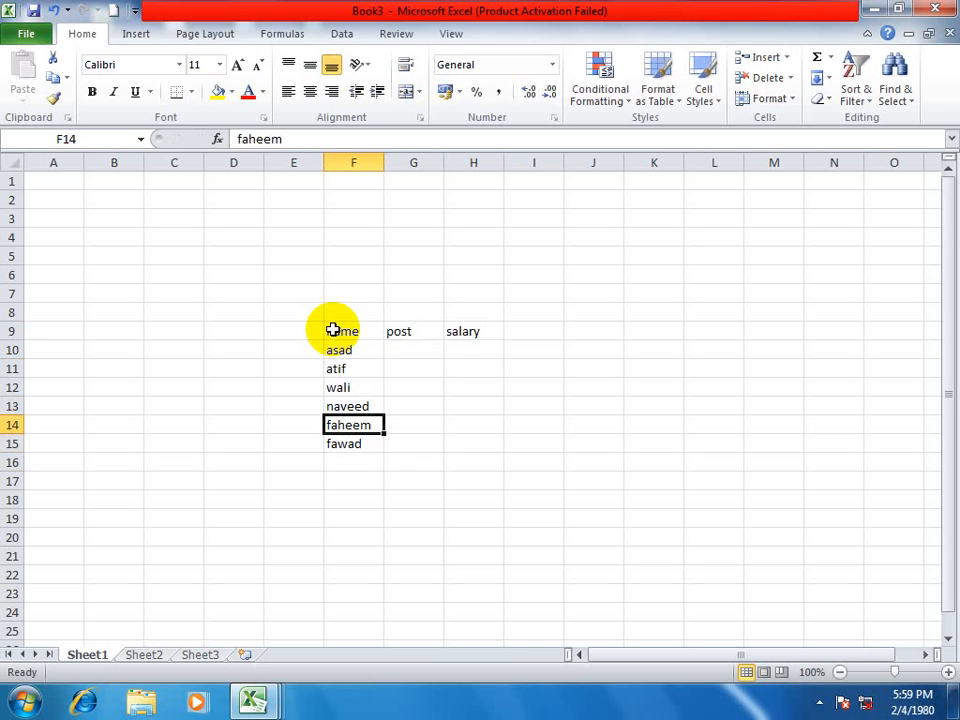
{"action": "key", "text": "Right"}
{"action": "type", "text": "dir"}
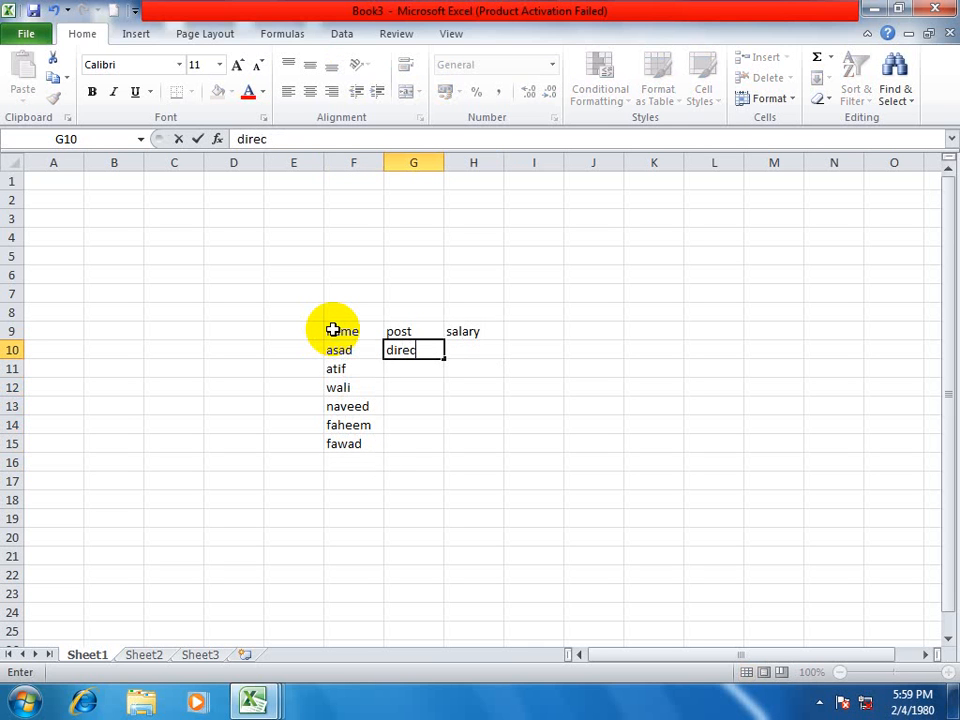
{"action": "key", "text": "Return"}
{"action": "type", "text": "teache"}
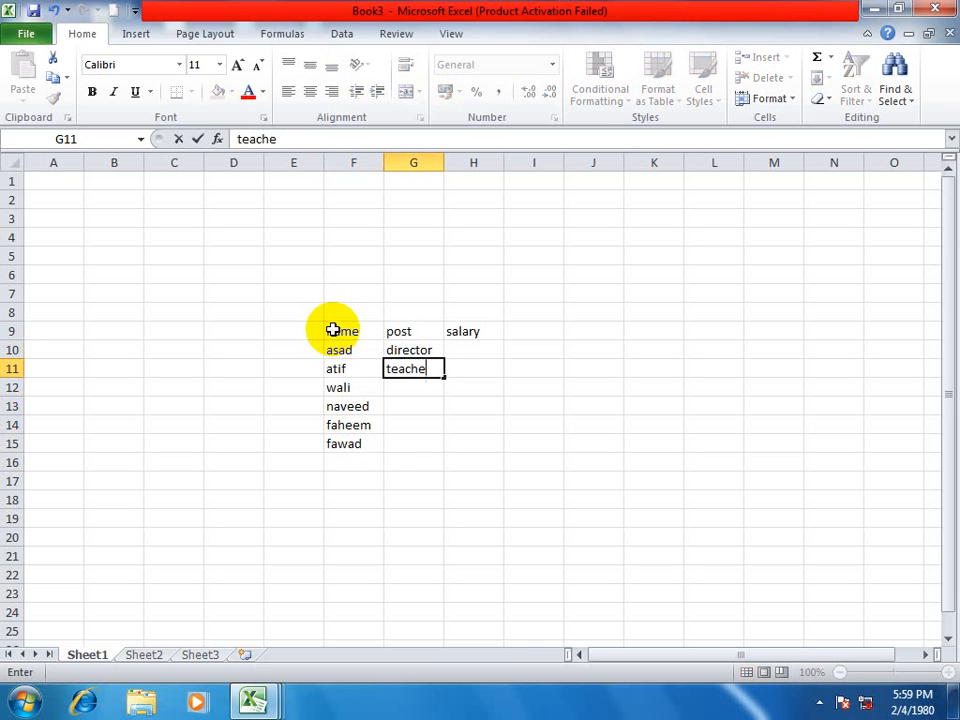
{"action": "key", "text": "Return"}
{"action": "key", "text": "Up"}
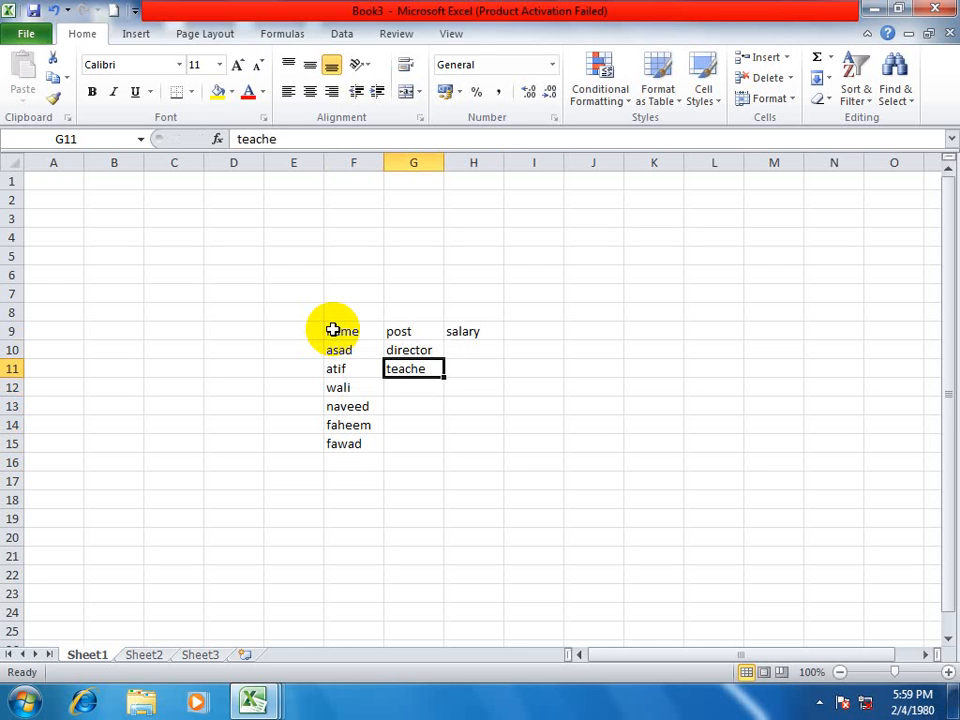
{"action": "key", "text": "F2"}
{"action": "type", "text": "r"}
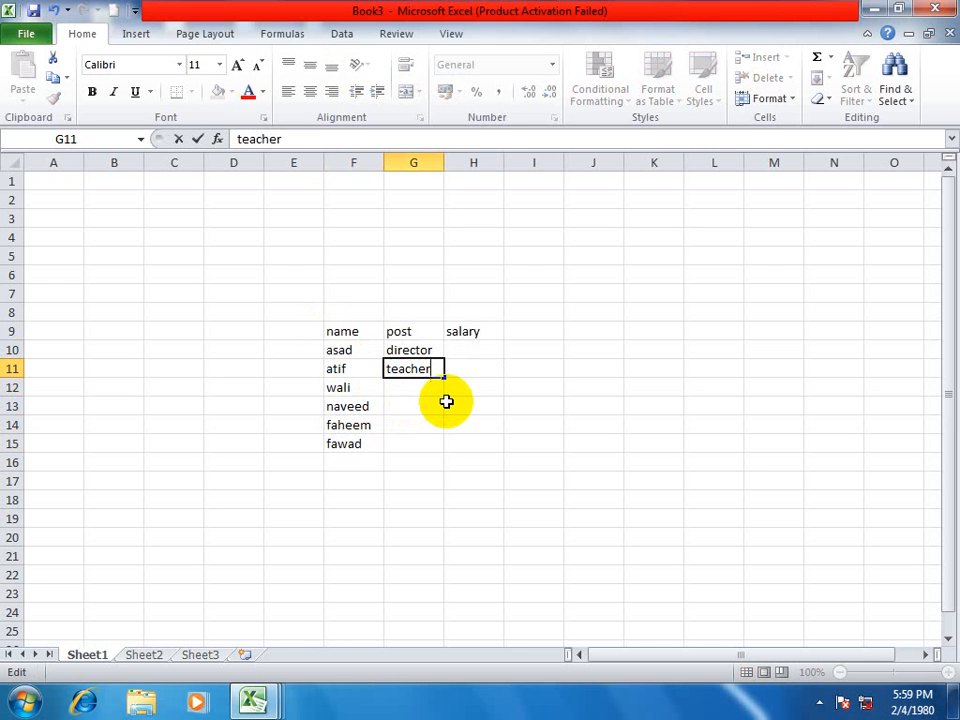
{"action": "key", "text": "Return"}
Enter the posts driver, cook, poen and driver in G12 to G15.
{"action": "type", "text": "driv"}
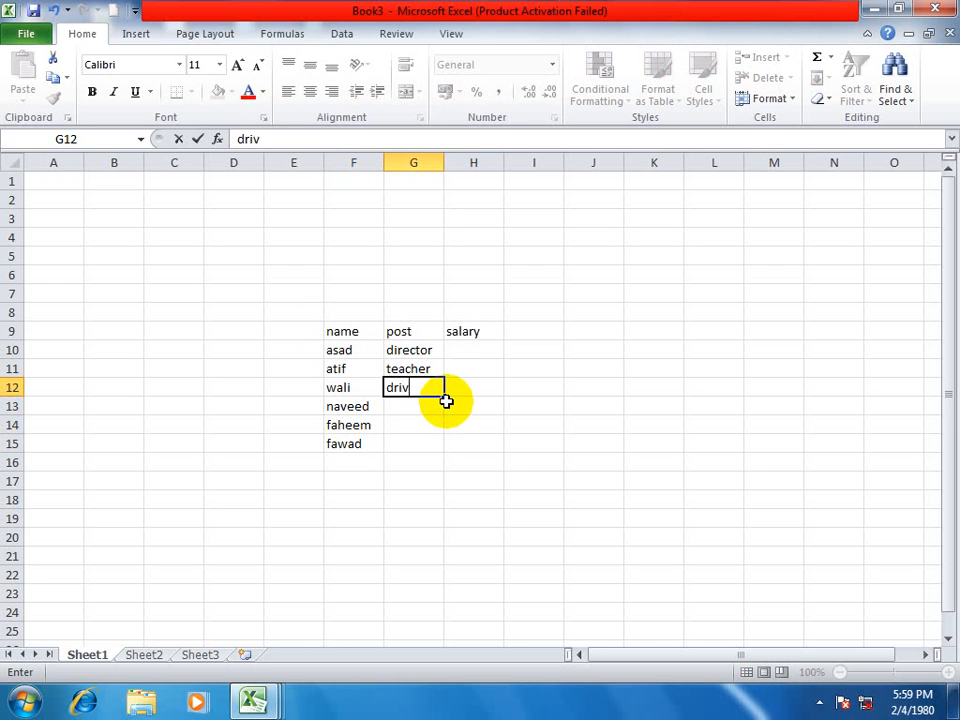
{"action": "type", "text": "er"}
{"action": "key", "text": "Return"}
{"action": "type", "text": "cook"}
{"action": "key", "text": "Return"}
{"action": "type", "text": "poen"}
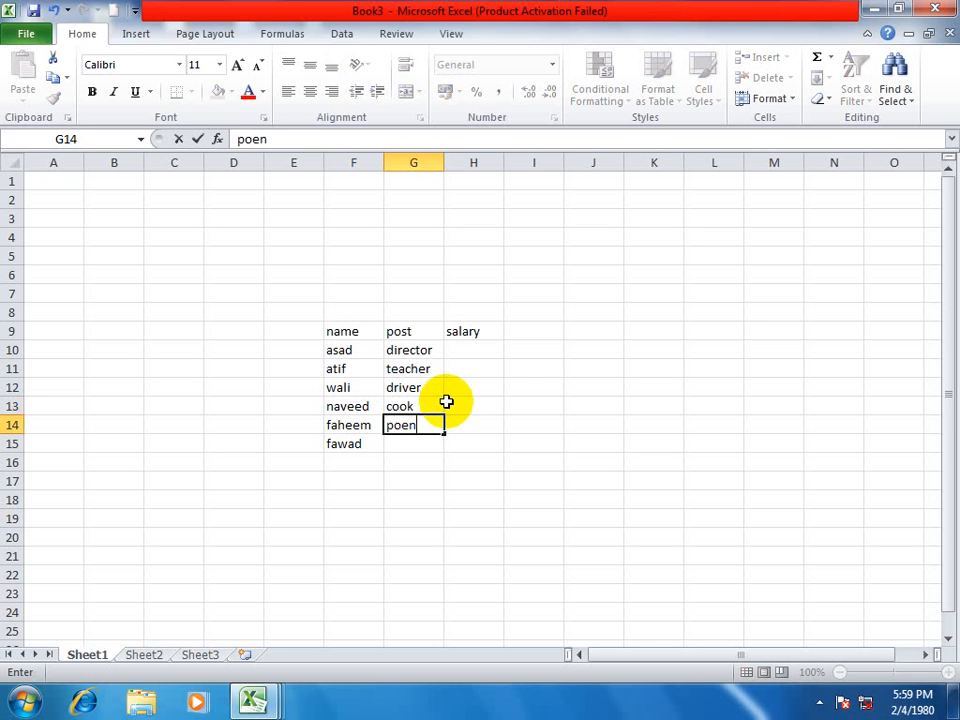
{"action": "key", "text": "Return"}
{"action": "type", "text": "driver"}
{"action": "key", "text": "Return"}
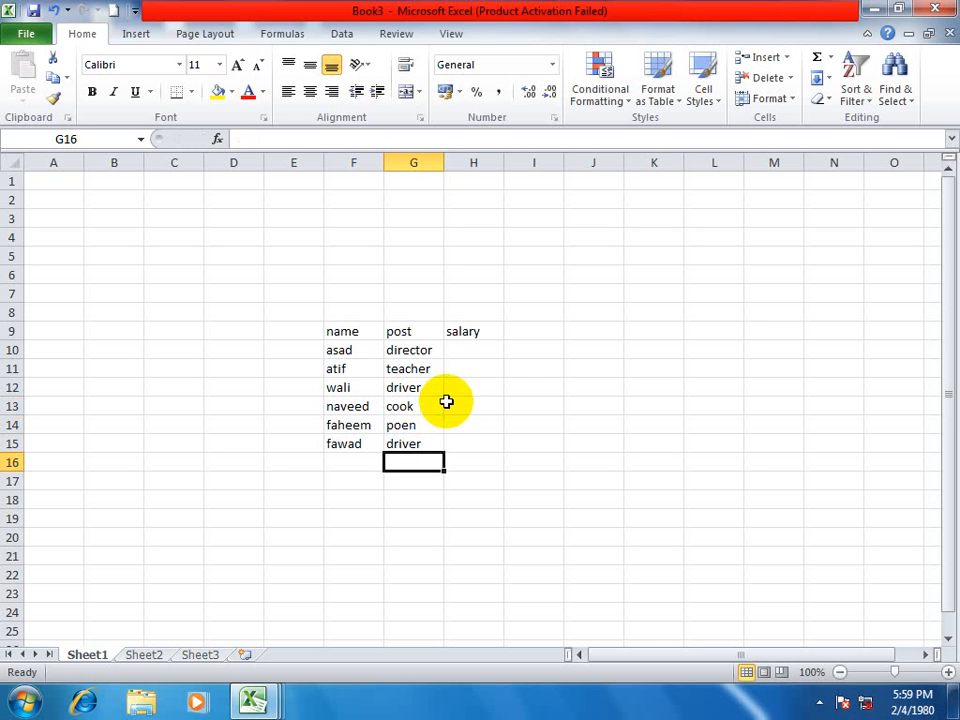
Enter the salaries 1000 and 2000 in H10 and H11 and fill the series down to 6000 in H15.
{"action": "key", "text": "Up"}
{"action": "key", "text": "Up"}
{"action": "key", "text": "Up"}
{"action": "key", "text": "Up"}
{"action": "key", "text": "Up"}
{"action": "key", "text": "Up"}
{"action": "key", "text": "Right"}
{"action": "type", "text": "10"}
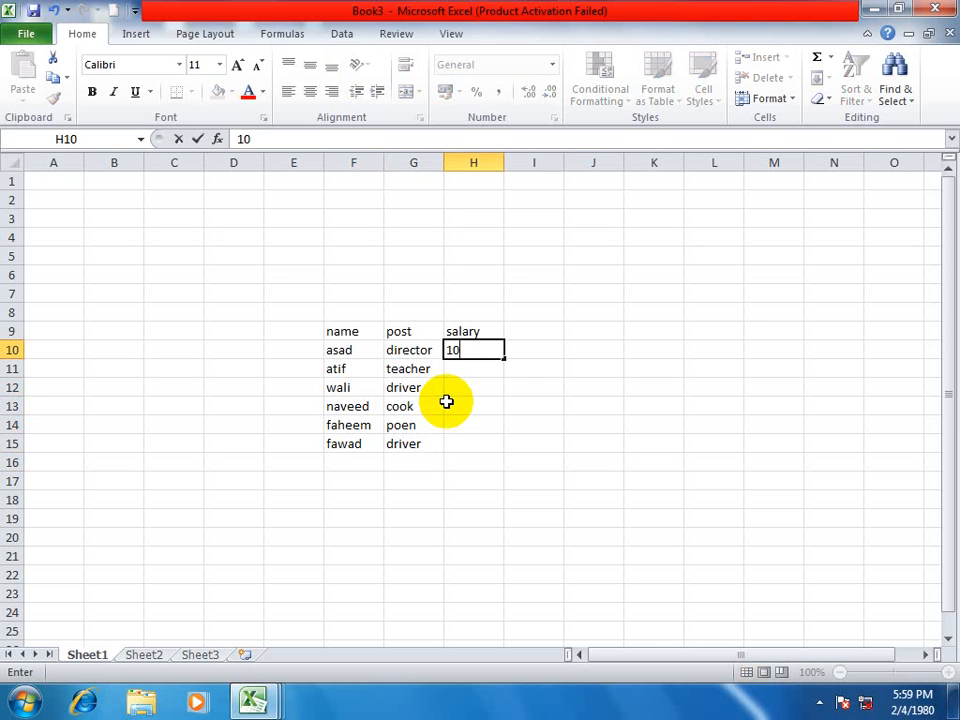
{"action": "type", "text": "00"}
{"action": "key", "text": "Return"}
{"action": "type", "text": "2000"}
{"action": "key", "text": "Return"}
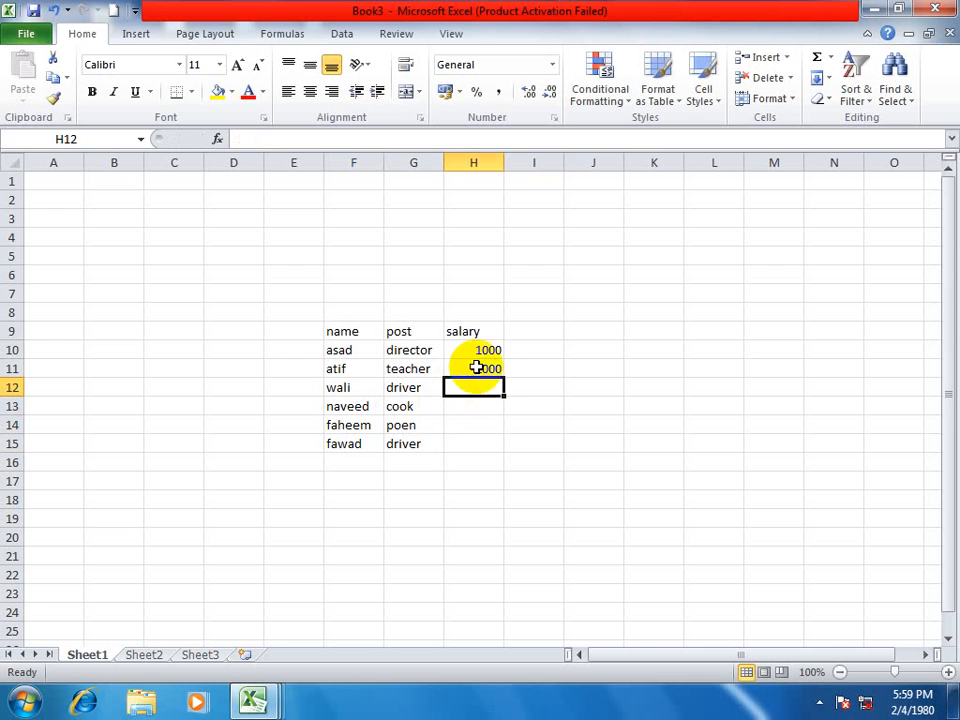
{"action": "left_click_drag", "start_coordinate": [476, 352], "coordinate": [500, 443]}
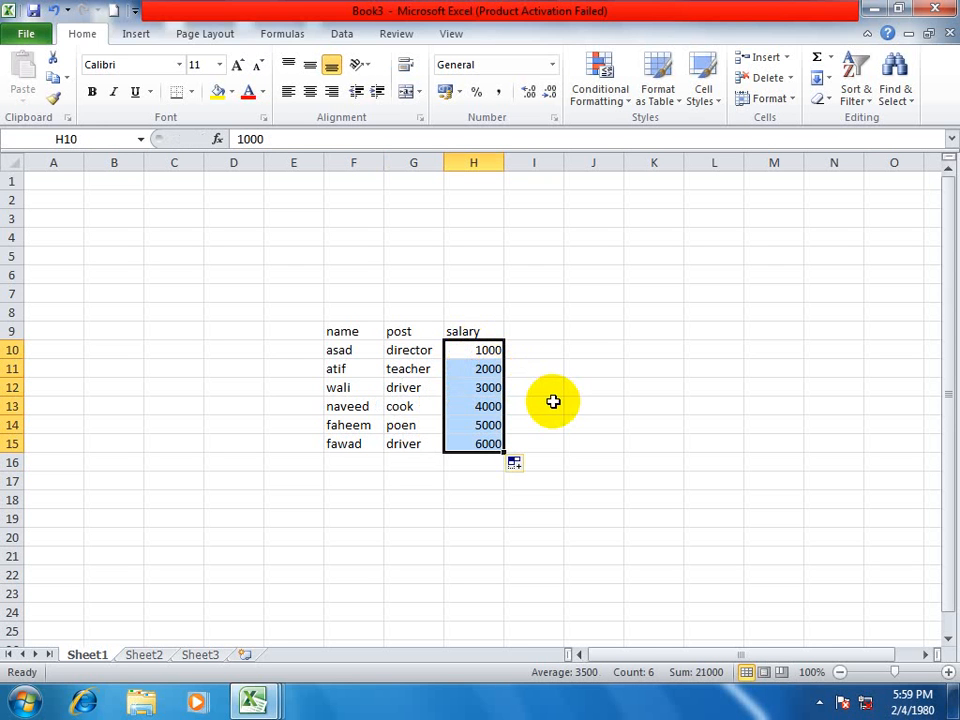
Apply the uncircled three-symbol icon set (check, exclamation, cross) to the salaries in H10:H15.
{"action": "left_click", "coordinate": [606, 95]}
{"action": "mouse_move", "coordinate": [680, 310]}
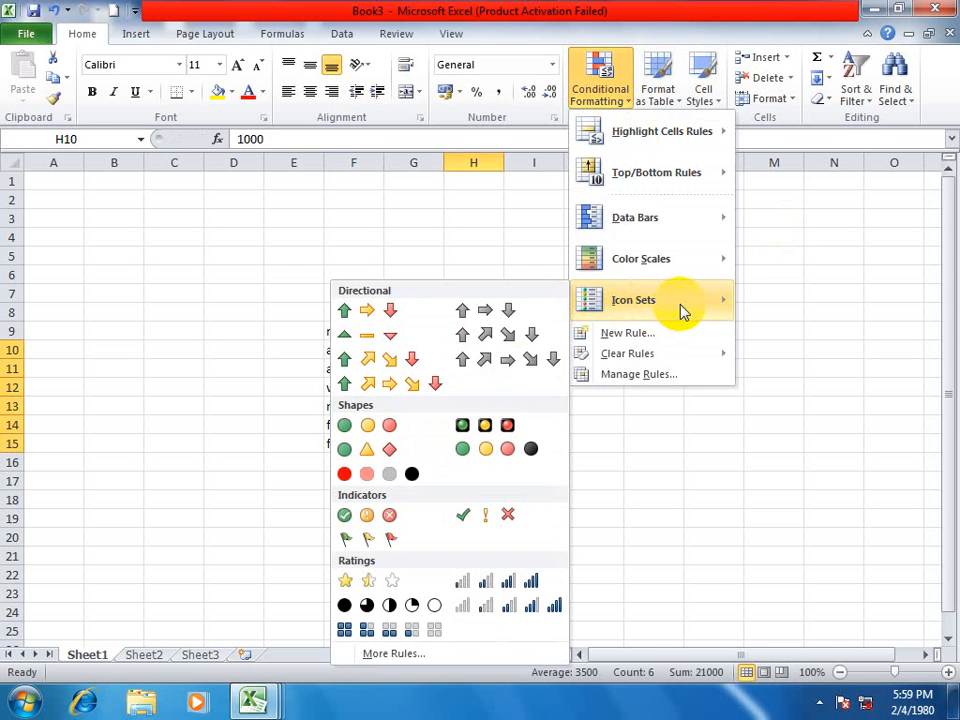
{"action": "left_click", "coordinate": [490, 516]}
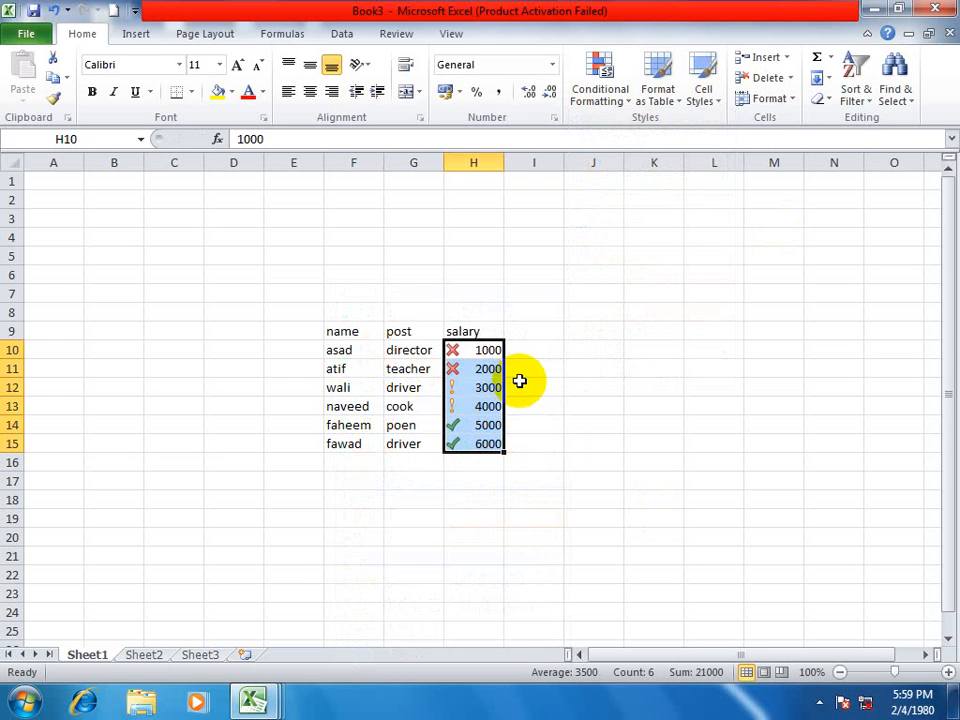
Set up a custom sort of the expanded table by salary on Cell Icon, with the green check On Top.
{"action": "left_click", "coordinate": [855, 90]}
{"action": "left_click", "coordinate": [855, 163]}
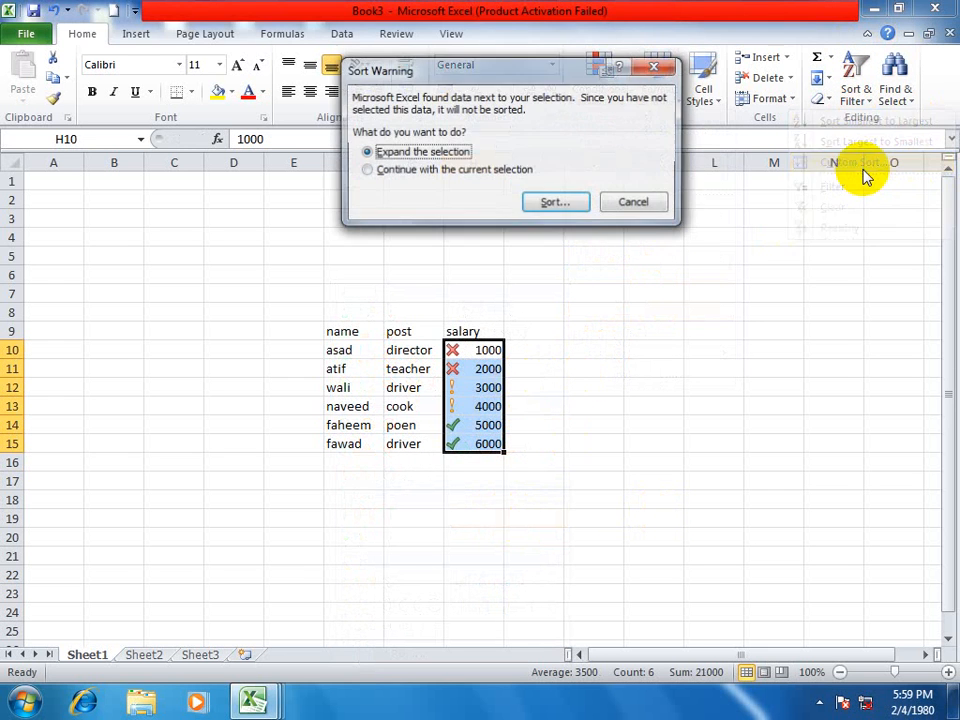
{"action": "left_click", "coordinate": [553, 203]}
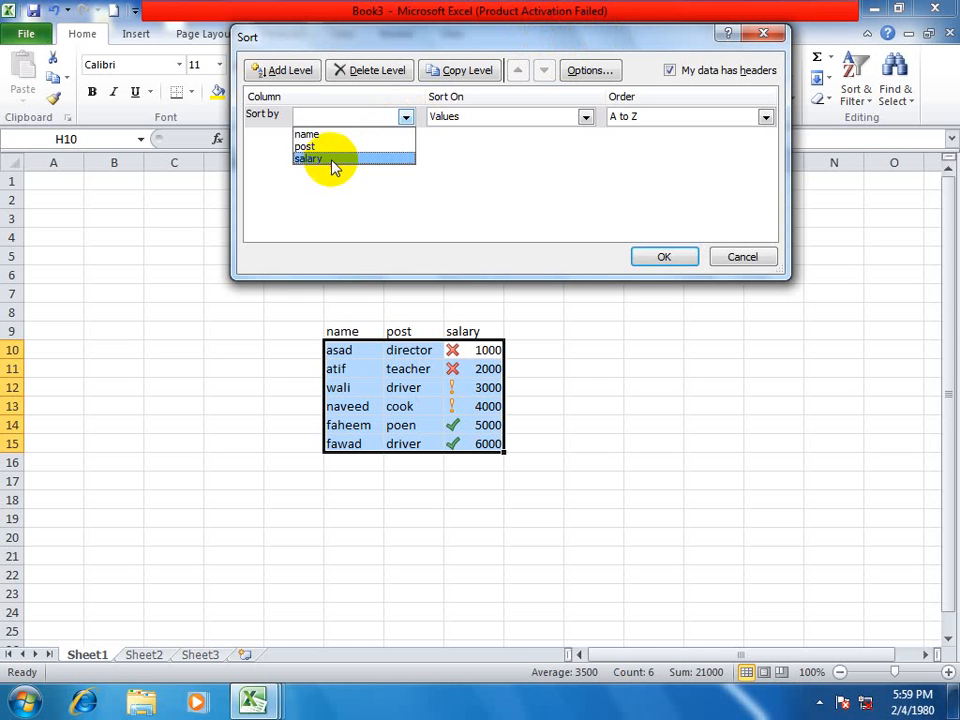
{"action": "left_click", "coordinate": [335, 160]}
{"action": "left_click", "coordinate": [585, 116]}
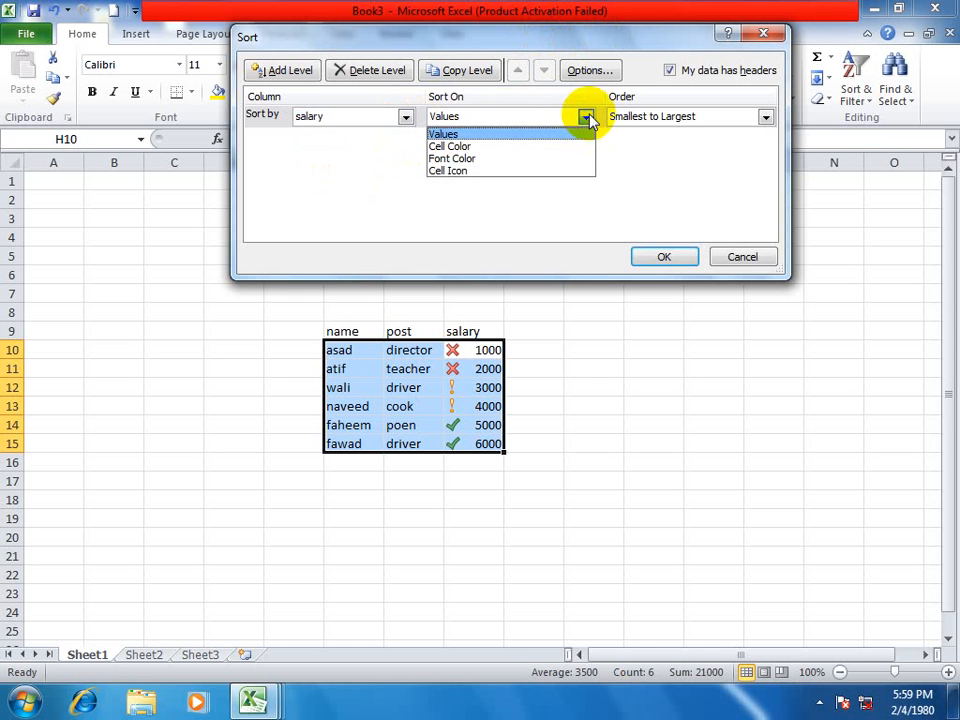
{"action": "left_click", "coordinate": [478, 172]}
{"action": "left_click_drag", "start_coordinate": [668, 40], "coordinate": [750, 44]}
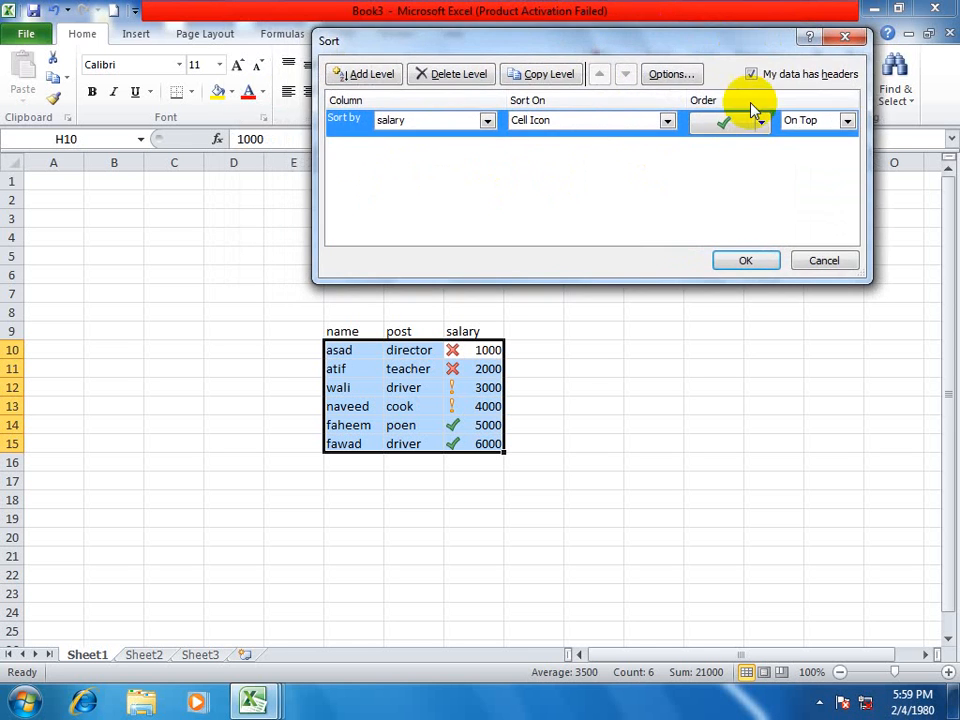
{"action": "left_click", "coordinate": [760, 121]}
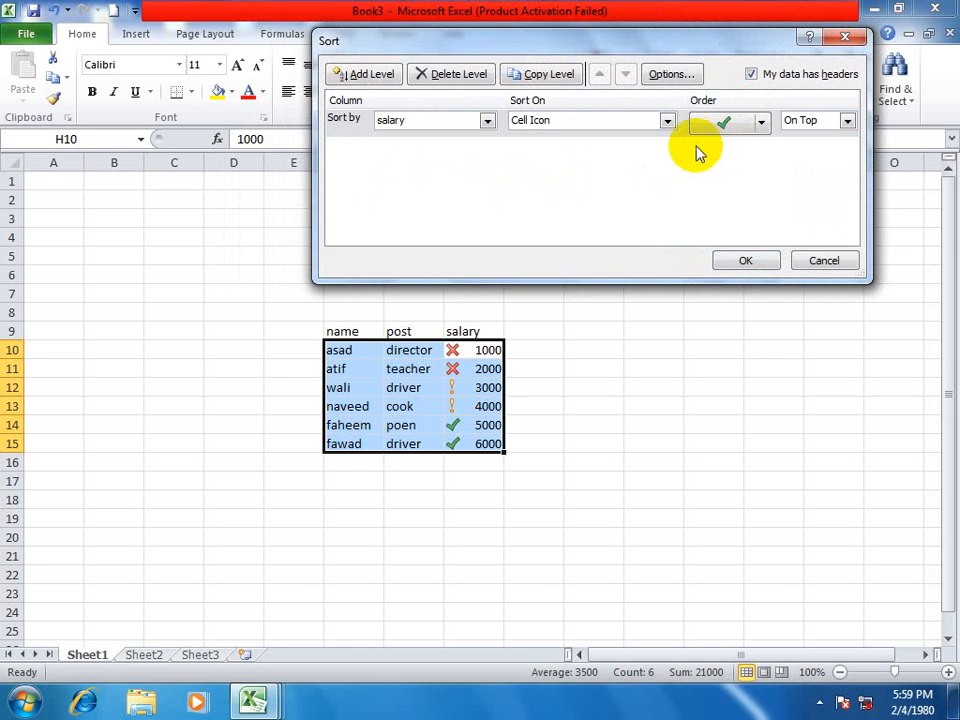
Copy the sort level and set the second level's icon to the red cross On Top.
{"action": "left_click", "coordinate": [553, 76]}
{"action": "left_click", "coordinate": [762, 148]}
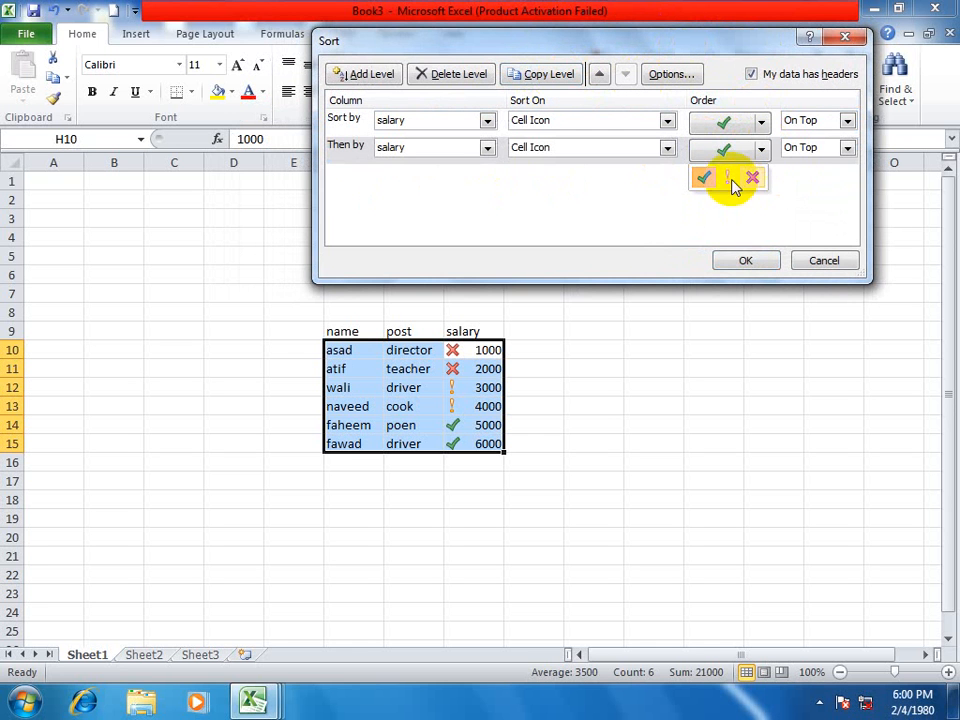
{"action": "left_click", "coordinate": [750, 180]}
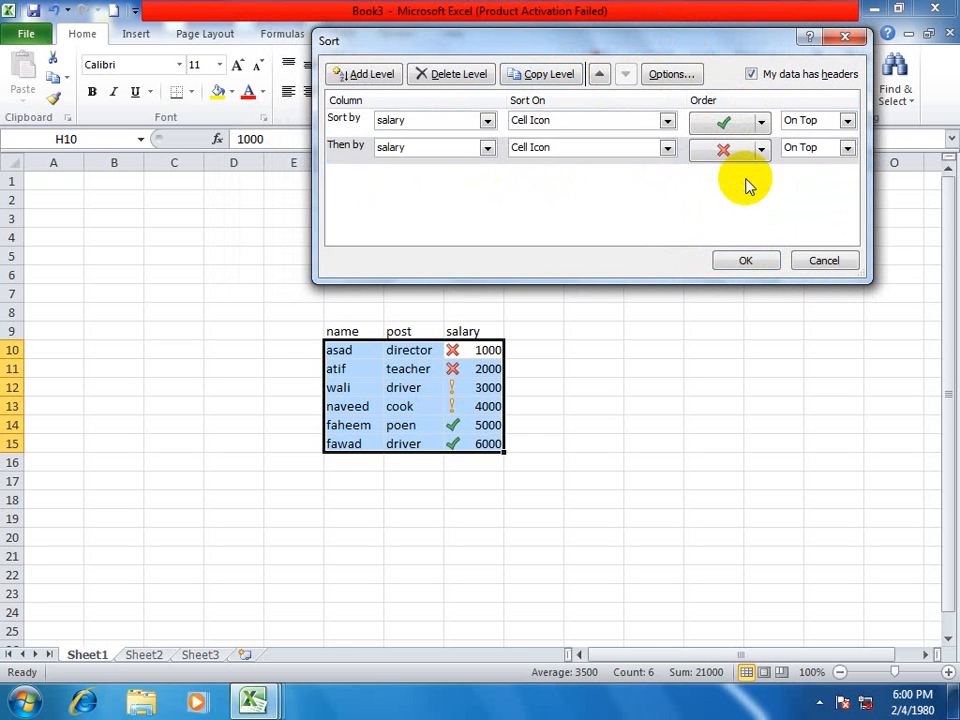
Copy another salary Cell Icon level, set it to the yellow exclamation mark On Top, and run the sort.
{"action": "left_click", "coordinate": [535, 74]}
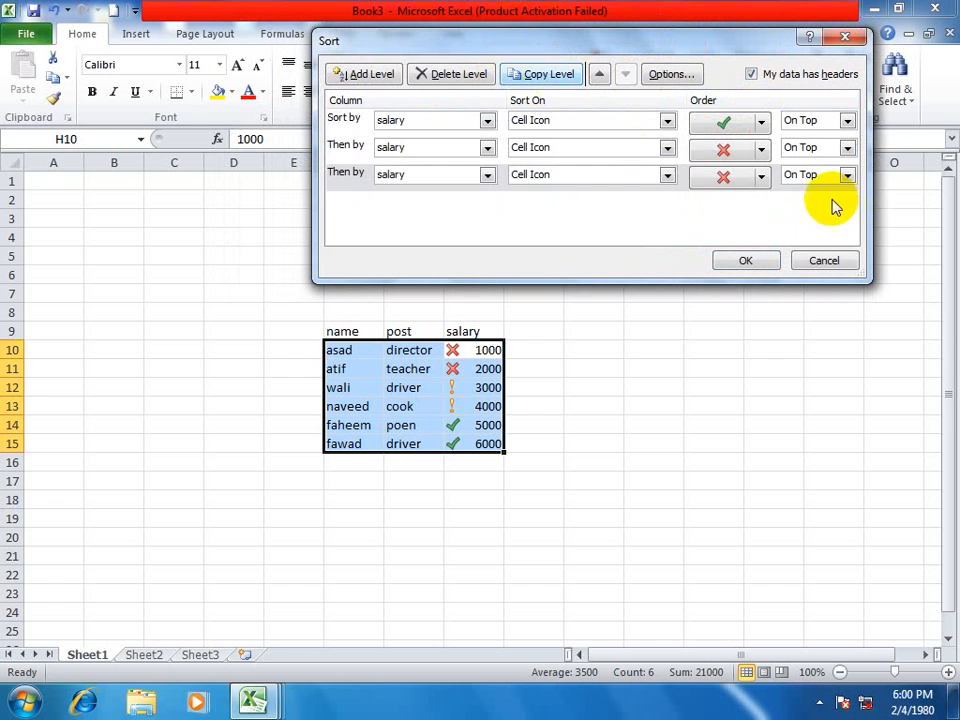
{"action": "left_click", "coordinate": [666, 176]}
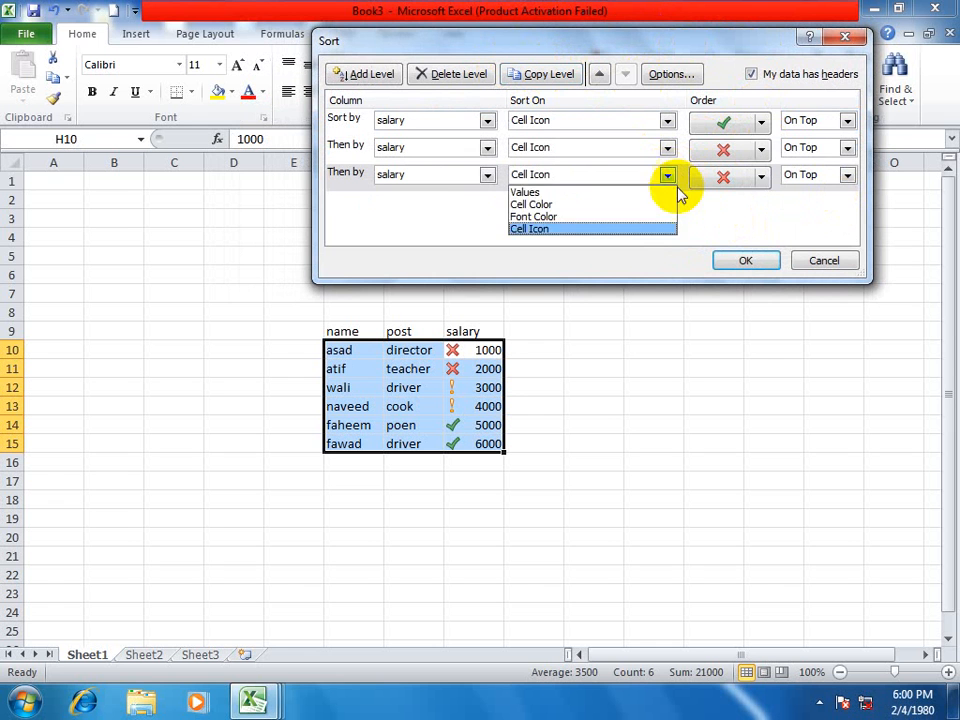
{"action": "left_click", "coordinate": [530, 230]}
{"action": "left_click", "coordinate": [736, 180]}
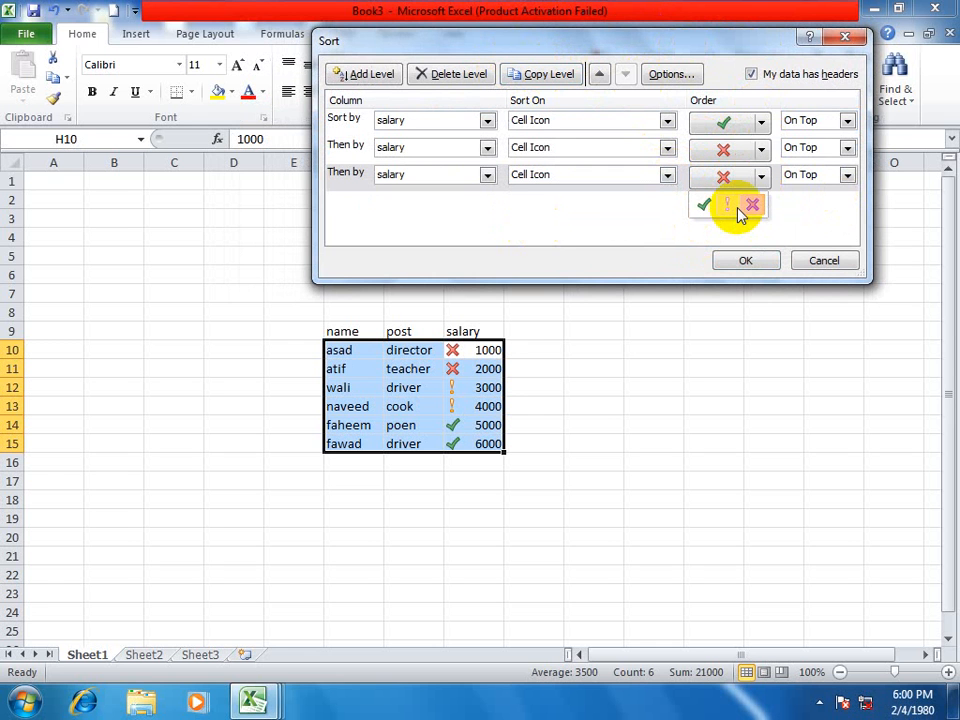
{"action": "left_click", "coordinate": [733, 210]}
{"action": "left_click", "coordinate": [752, 263]}
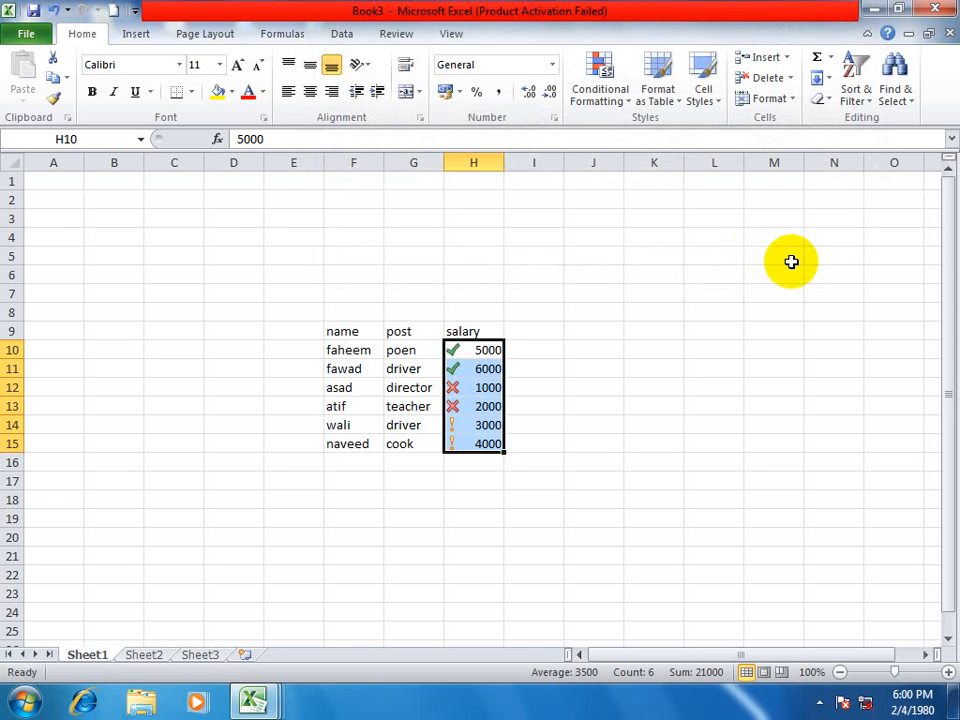
View the case-sensitivity and orientation options of the table's custom sort, then close without changing them.
{"action": "left_click", "coordinate": [855, 95]}
{"action": "left_click", "coordinate": [848, 162]}
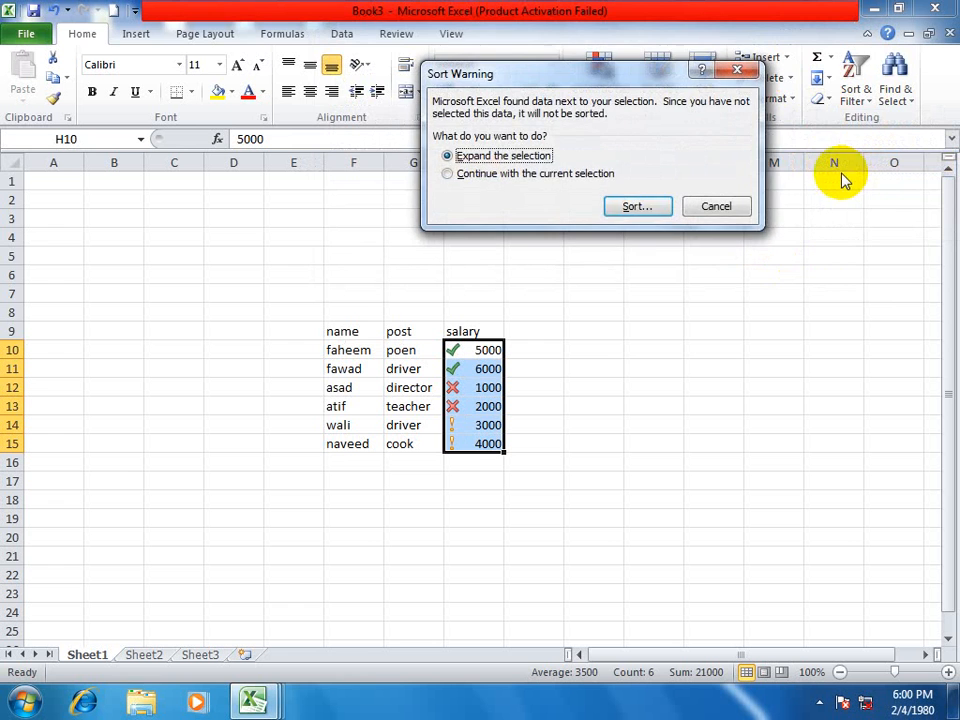
{"action": "left_click", "coordinate": [636, 208]}
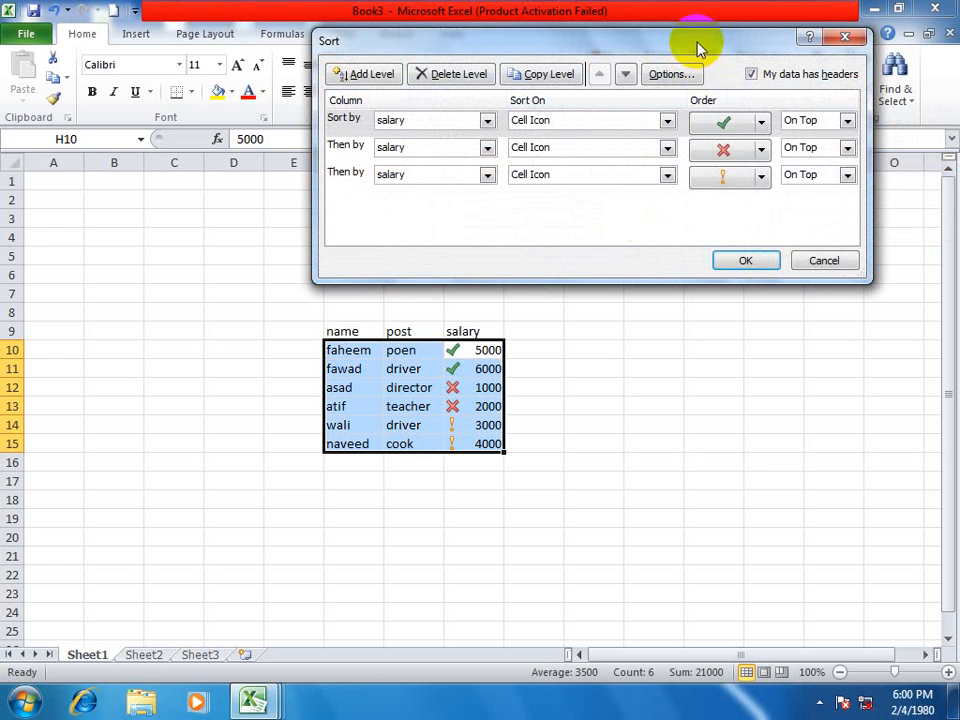
{"action": "left_click_drag", "start_coordinate": [697, 43], "coordinate": [620, 77]}
{"action": "left_click", "coordinate": [595, 107]}
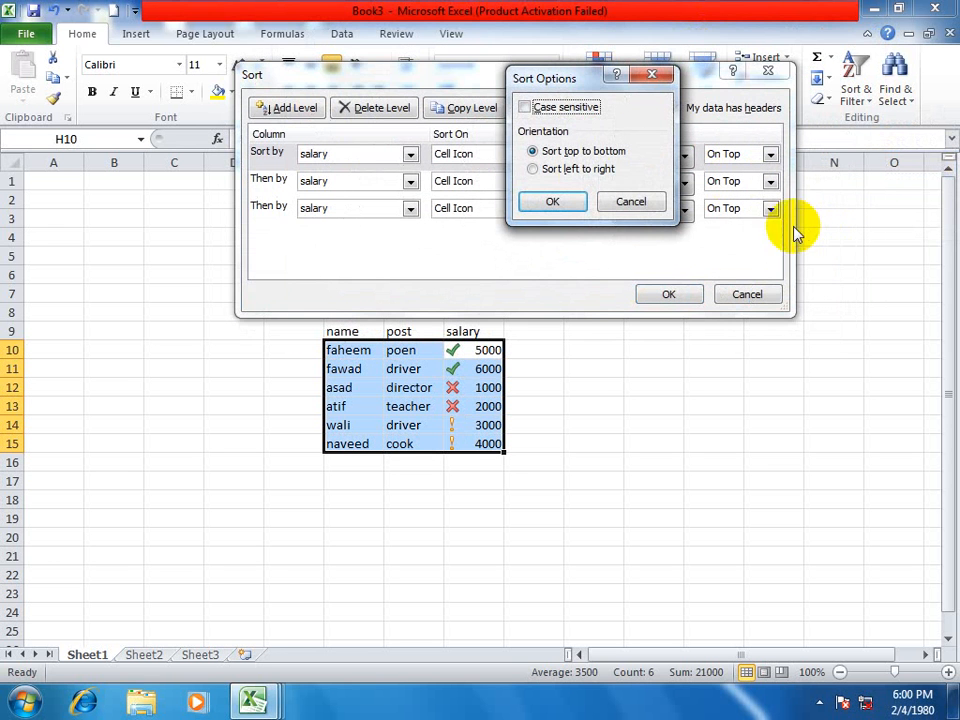
{"action": "left_click", "coordinate": [645, 204]}
{"action": "left_click", "coordinate": [746, 296]}
Enter the same sample first name capitalized in G24 and in lowercase in G25.
{"action": "scroll", "coordinate": [448, 409], "scroll_direction": "down", "scroll_amount": 4}
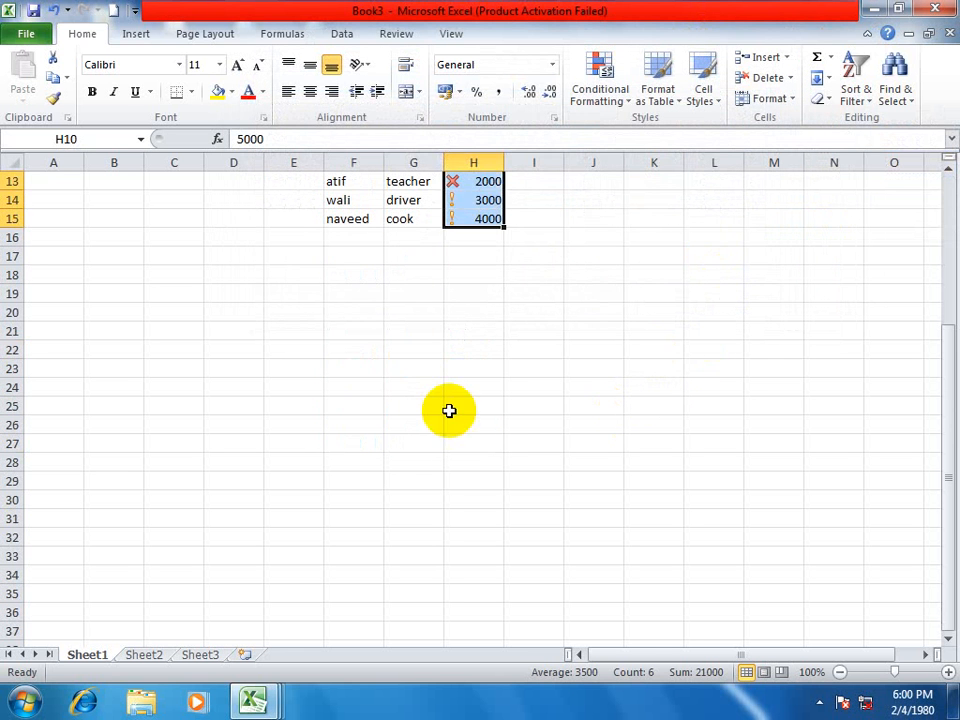
{"action": "left_click", "coordinate": [414, 387]}
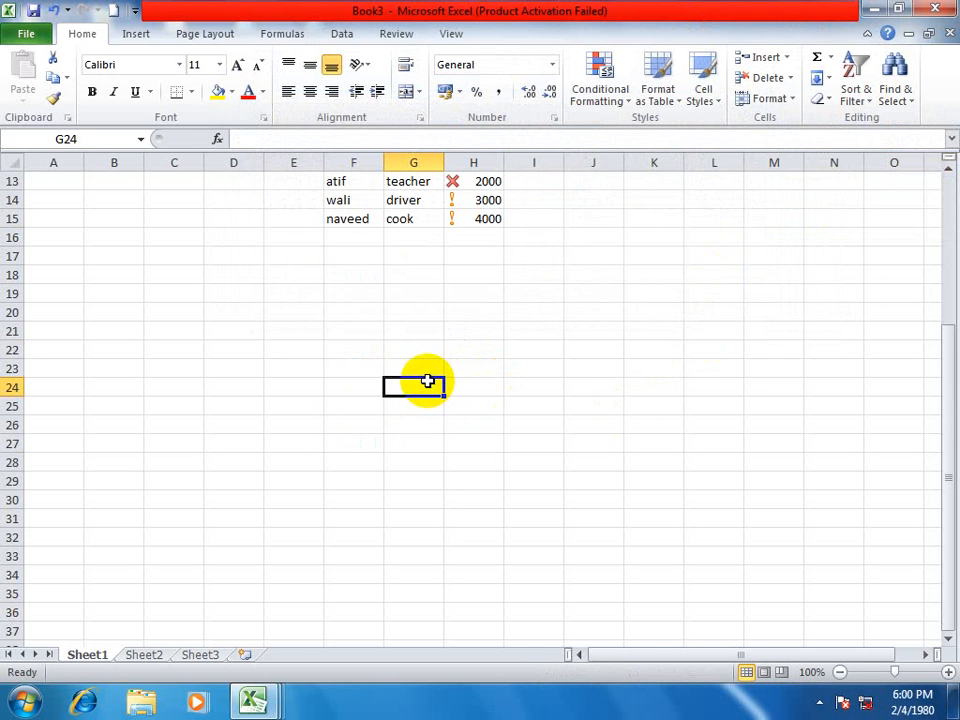
{"action": "type", "text": "Asad"}
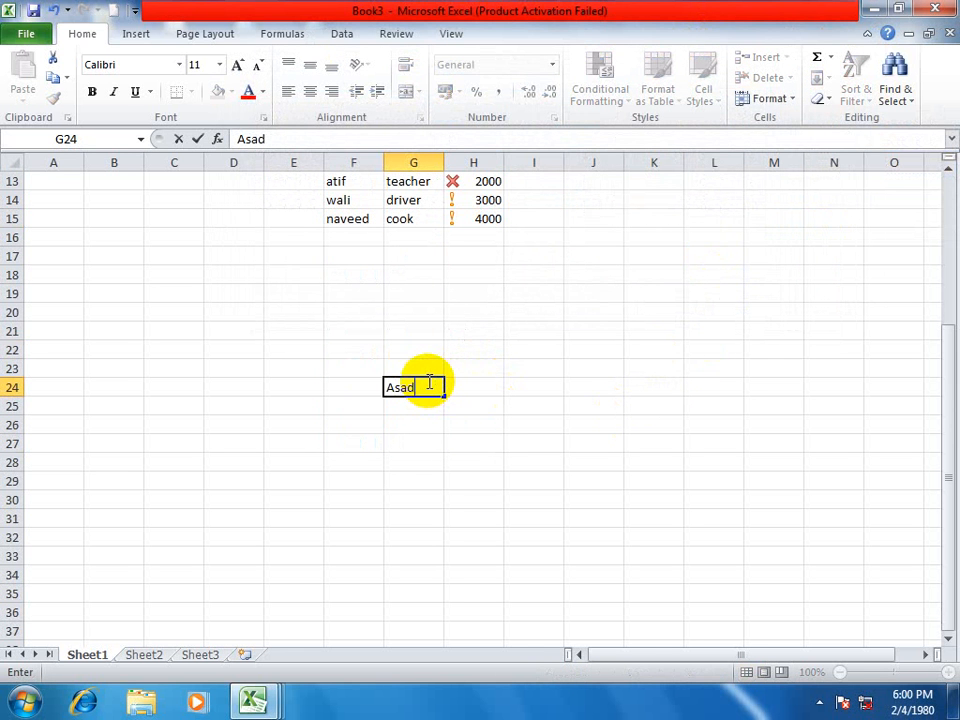
{"action": "key", "text": "Return"}
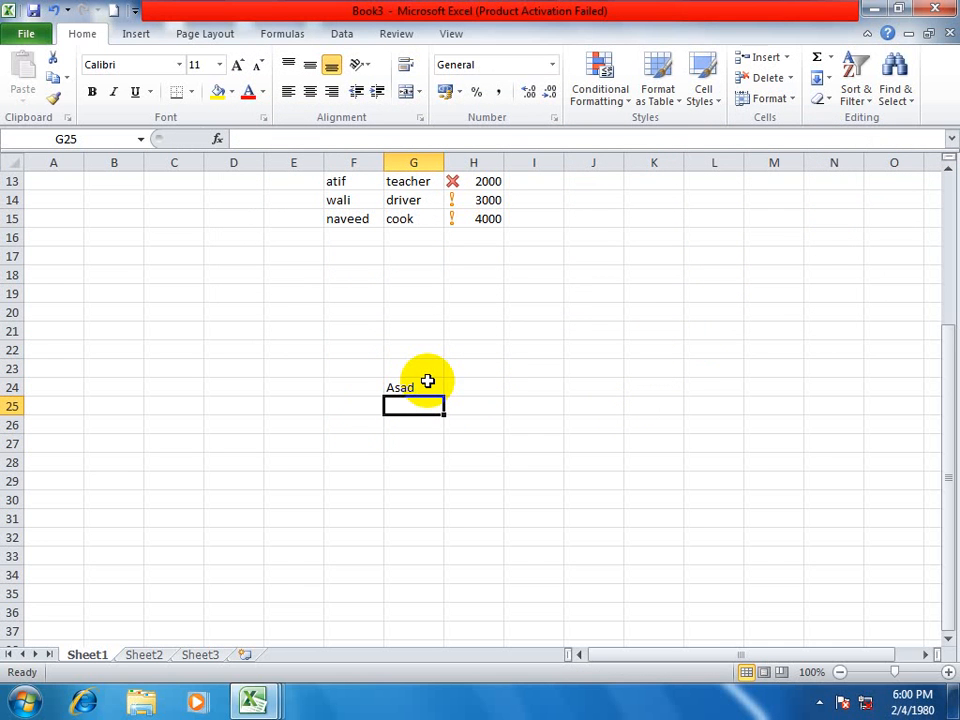
{"action": "type", "text": "Asad"}
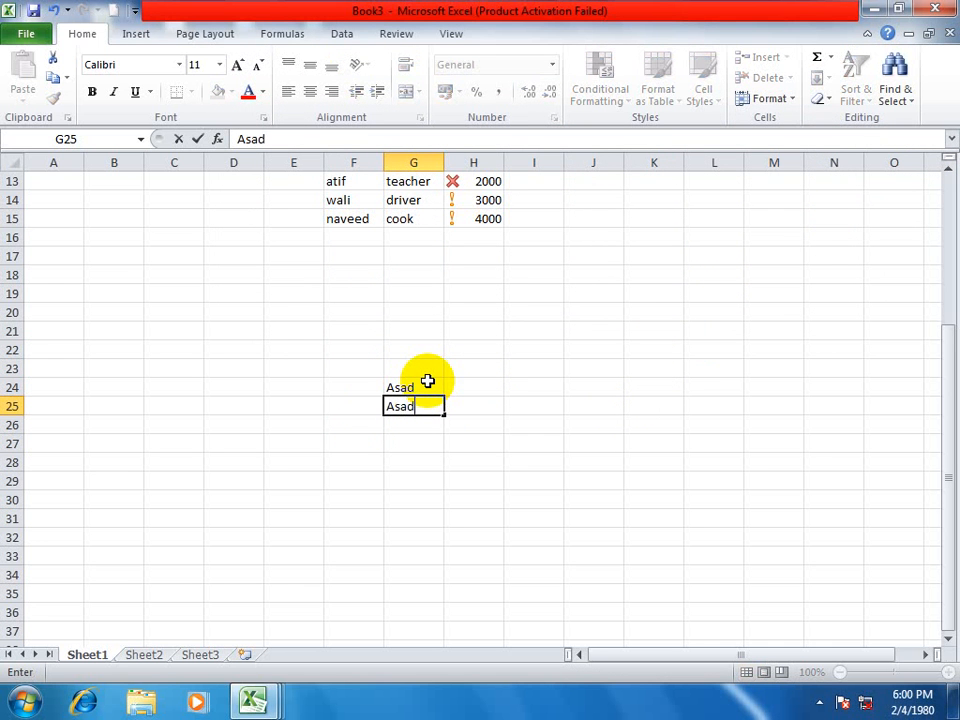
{"action": "key", "text": "Return"}
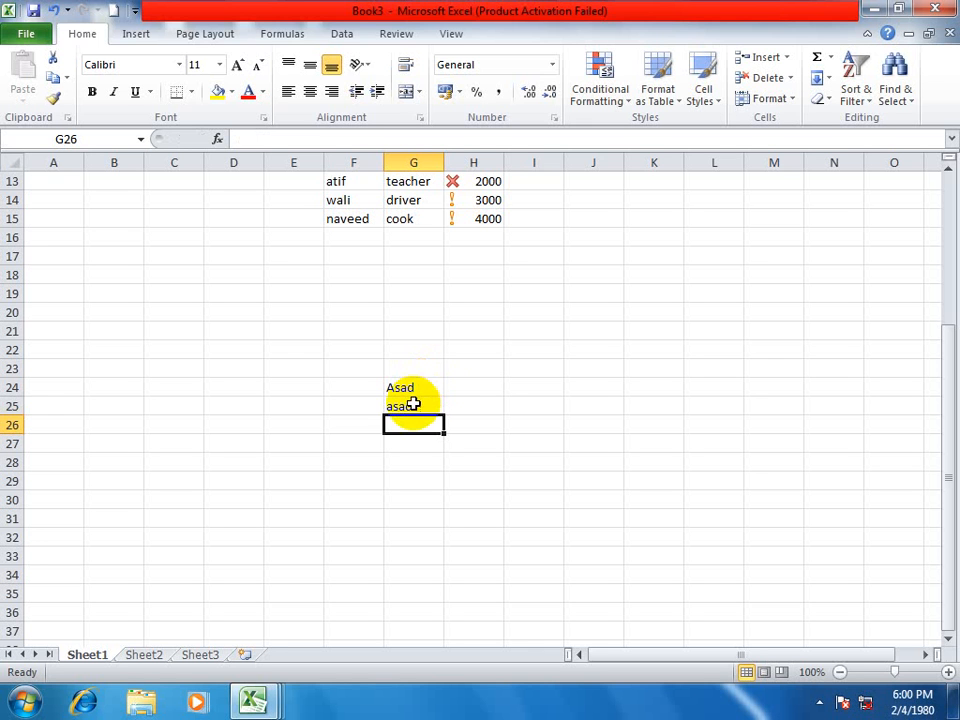
{"action": "left_click", "coordinate": [417, 401]}
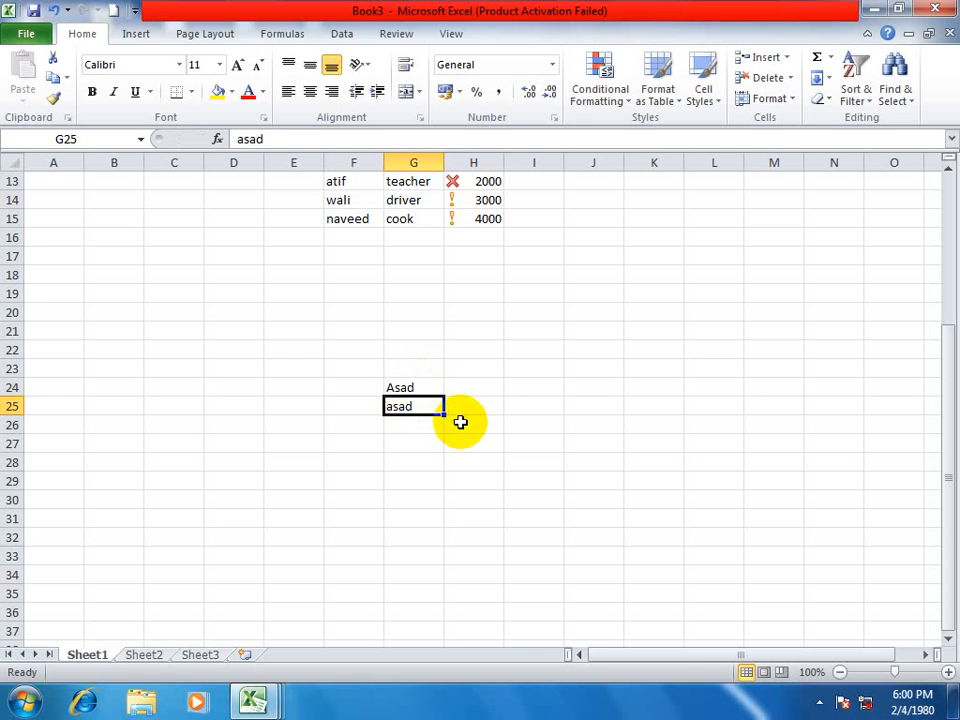
{"action": "left_click", "coordinate": [459, 422]}
Sort the names in G24:G25 by values from A to Z with the case-sensitive option enabled.
{"action": "left_click_drag", "start_coordinate": [431, 392], "coordinate": [423, 406]}
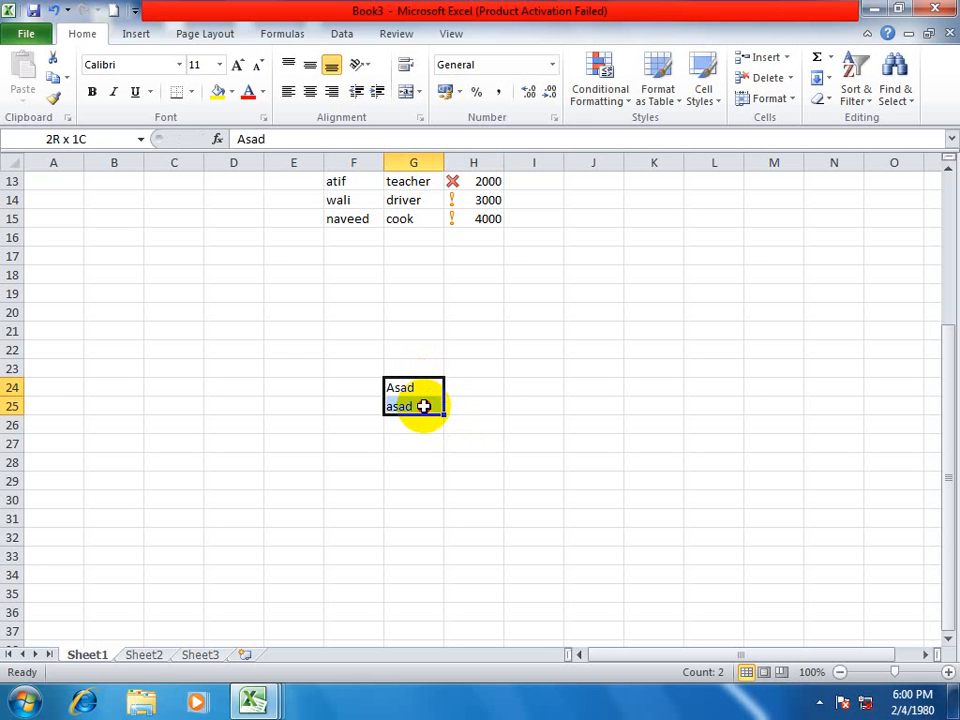
{"action": "left_click", "coordinate": [866, 72]}
{"action": "left_click", "coordinate": [878, 165]}
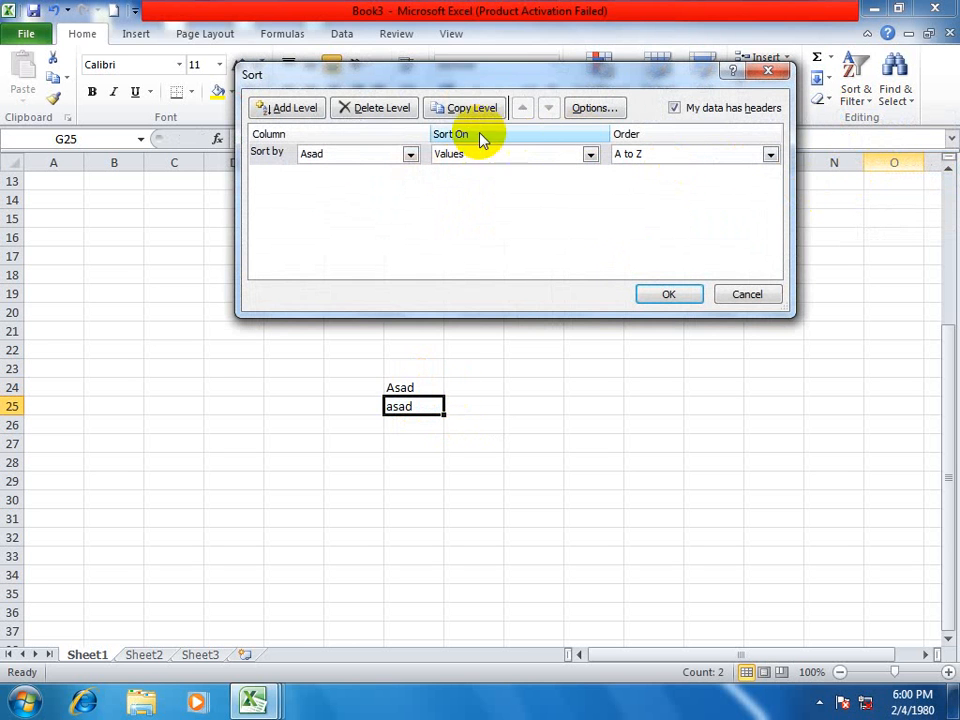
{"action": "left_click_drag", "start_coordinate": [604, 78], "coordinate": [699, 76]}
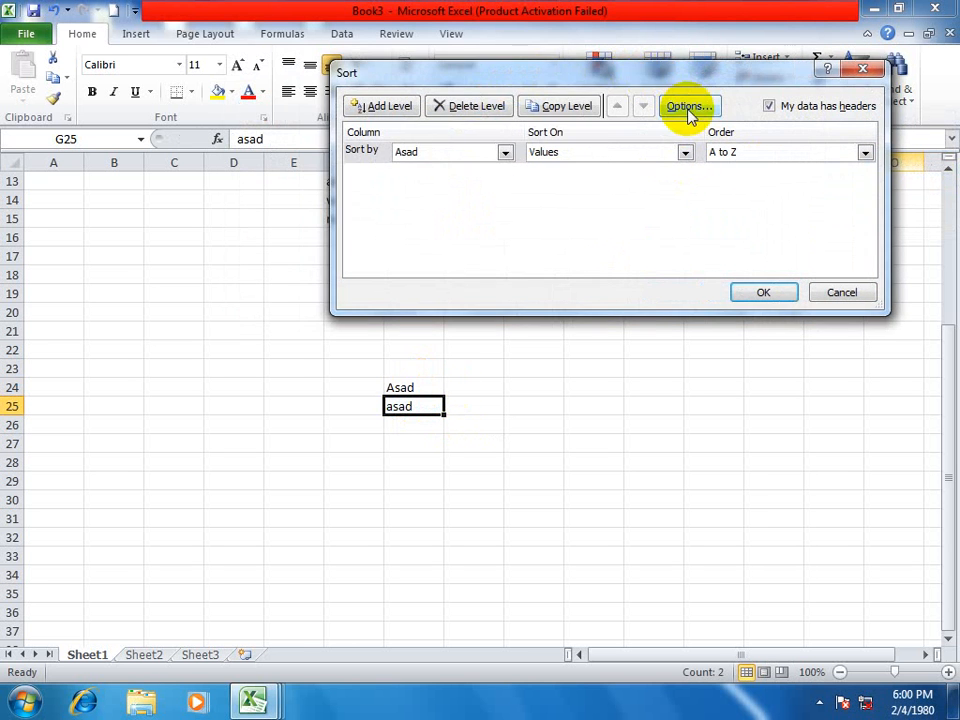
{"action": "left_click", "coordinate": [688, 107]}
{"action": "left_click", "coordinate": [490, 140]}
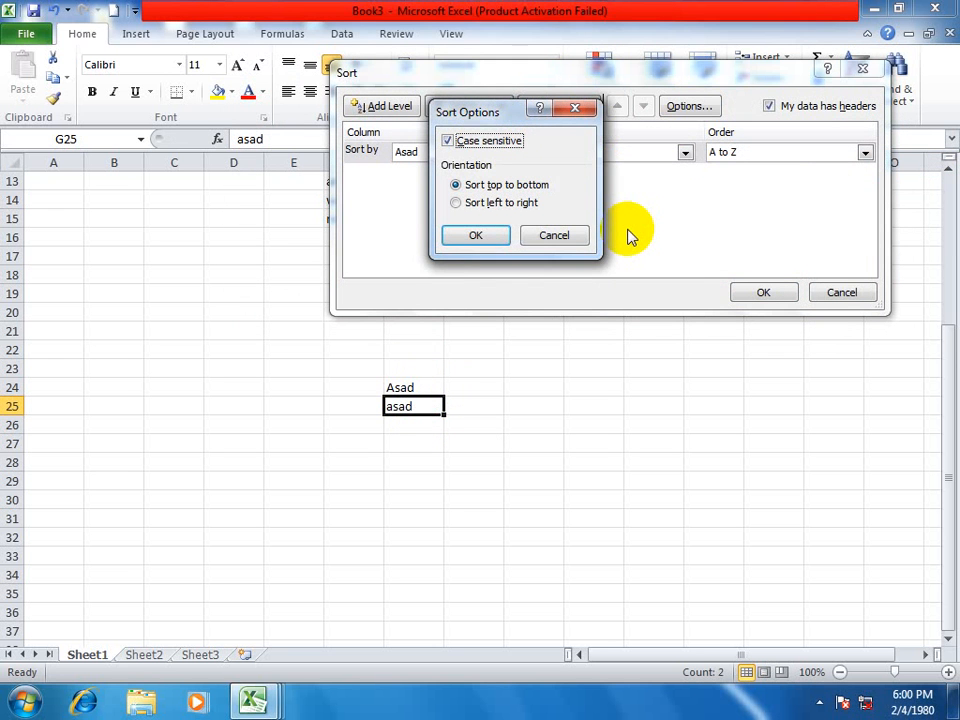
{"action": "left_click_drag", "start_coordinate": [482, 113], "coordinate": [631, 110]}
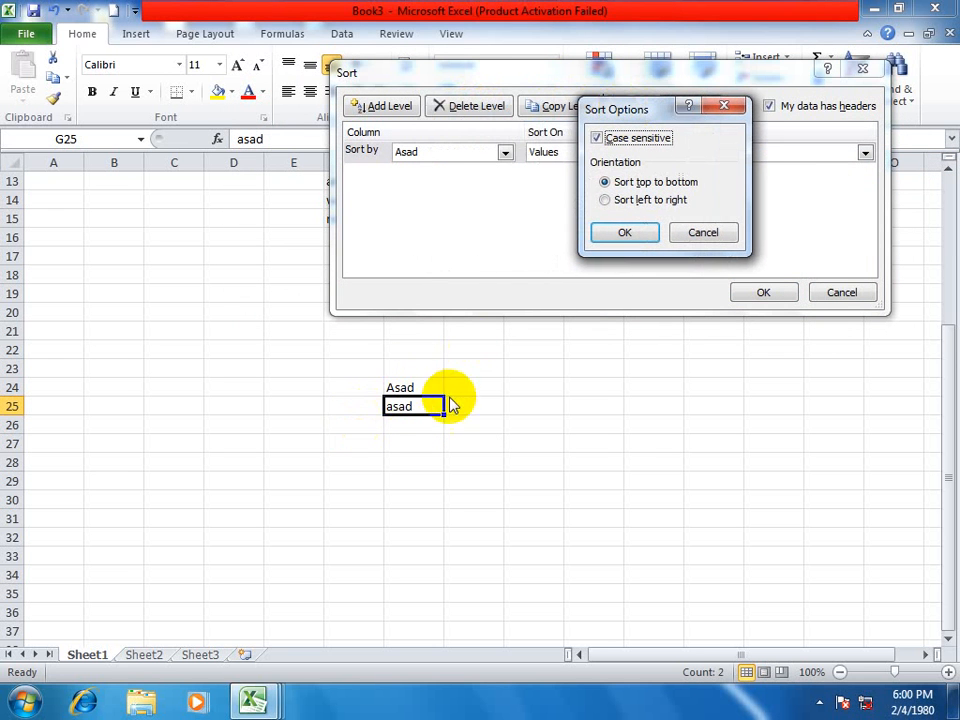
{"action": "left_click", "coordinate": [626, 236]}
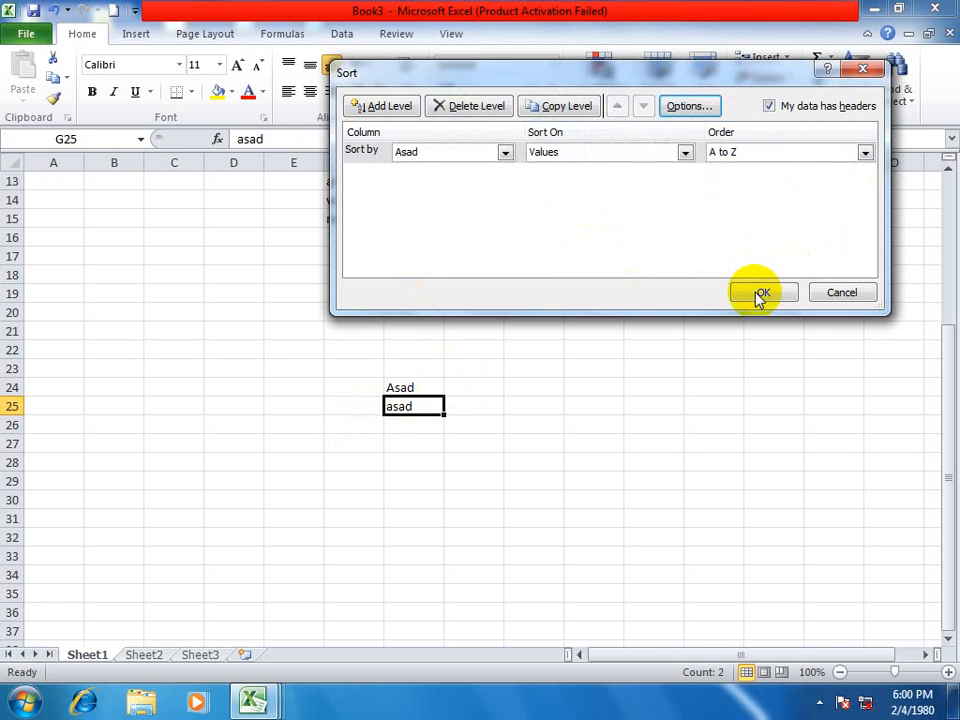
{"action": "left_click", "coordinate": [760, 294]}
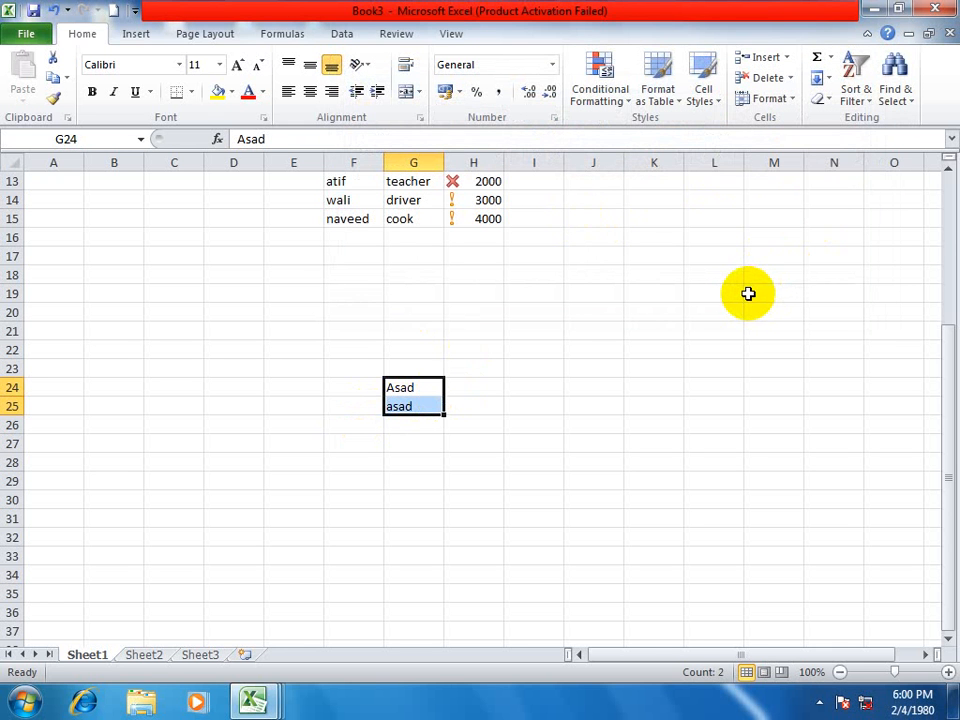
{"action": "left_click", "coordinate": [858, 100]}
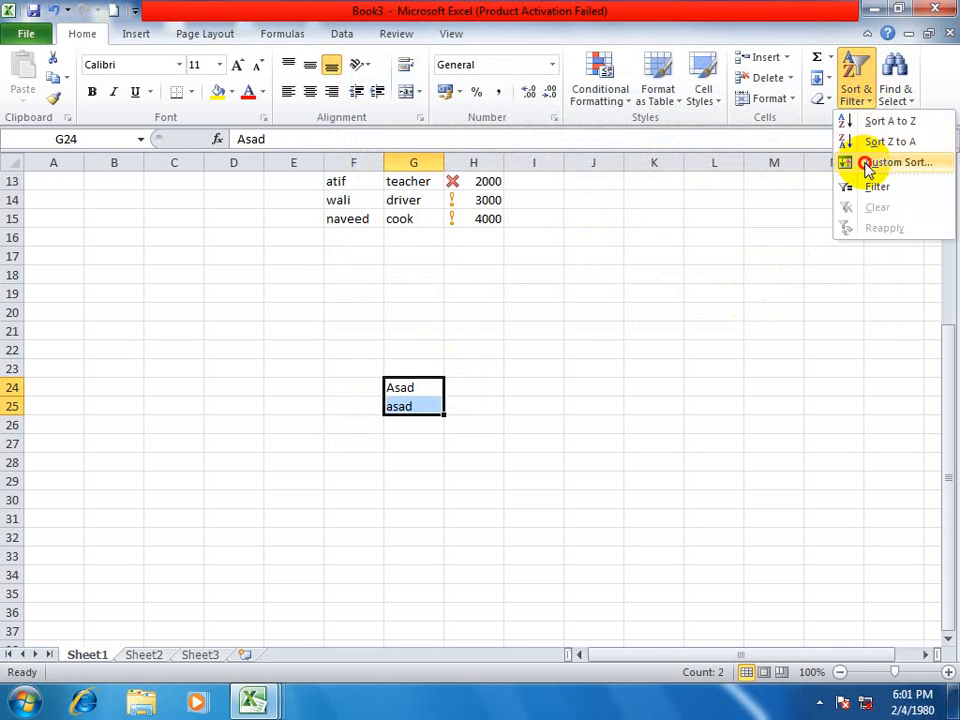
{"action": "left_click", "coordinate": [866, 163]}
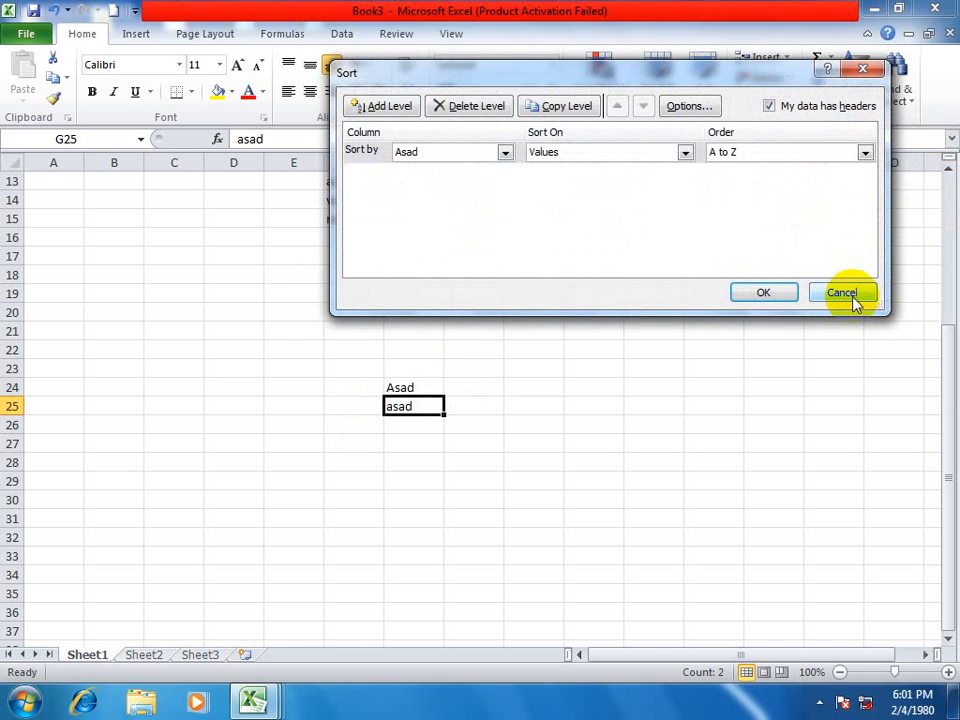
{"action": "left_click", "coordinate": [849, 298]}
Enter the header name in G35, with the sample first name capitalized in G36 and lowercase in G37.
{"action": "scroll", "coordinate": [600, 380], "scroll_direction": "down", "scroll_amount": 4}
{"action": "left_click", "coordinate": [500, 407]}
{"action": "left_click", "coordinate": [401, 369]}
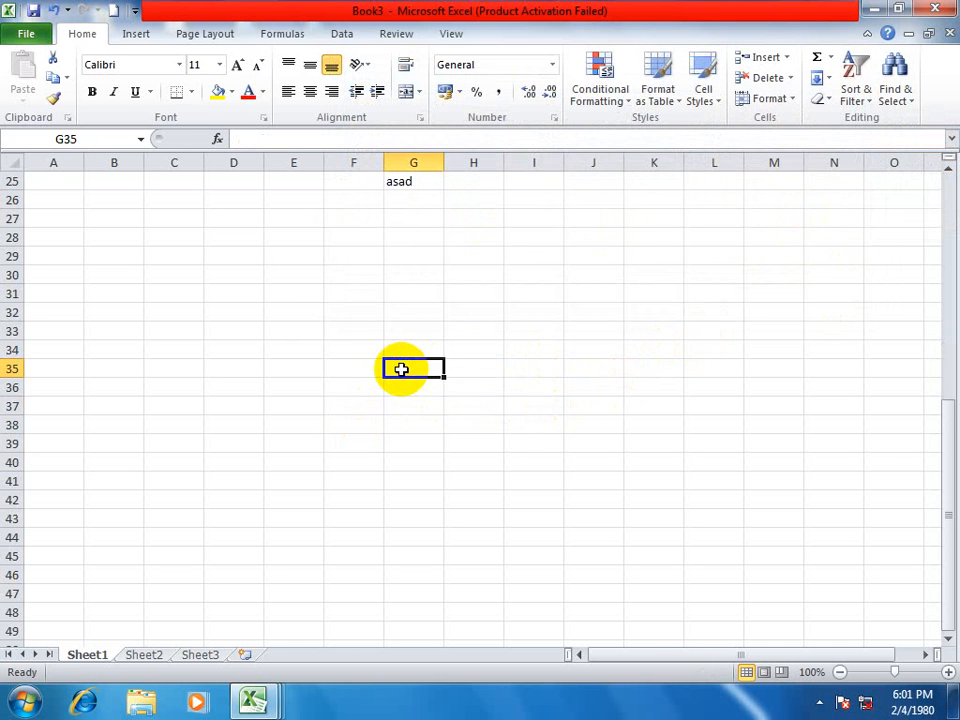
{"action": "type", "text": "name"}
{"action": "key", "text": "Return"}
{"action": "type", "text": "ad"}
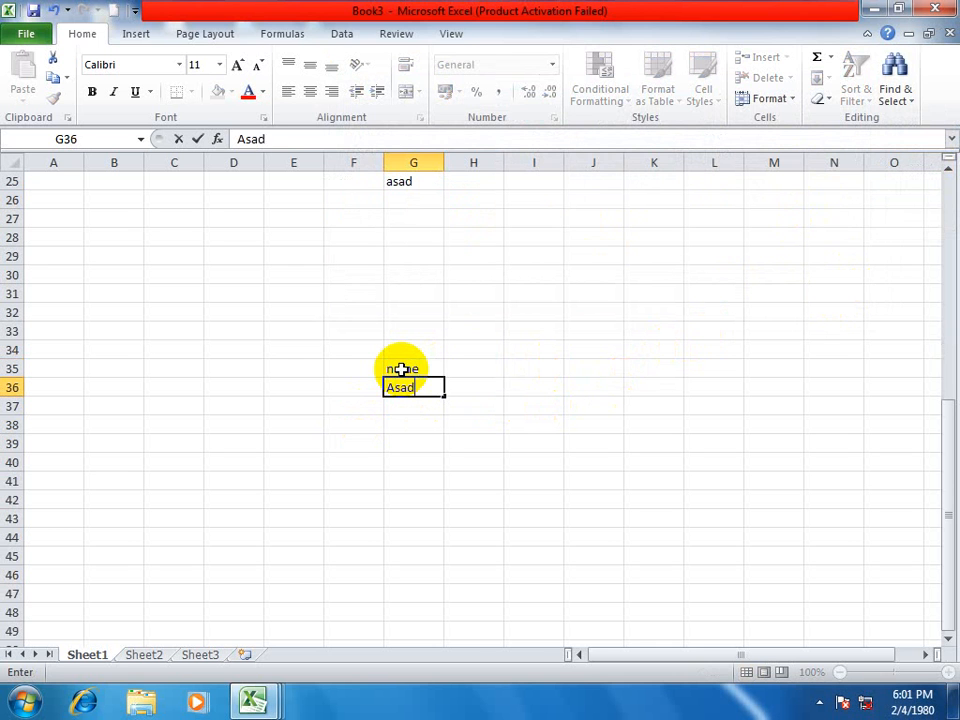
{"action": "key", "text": "Return"}
{"action": "type", "text": "A"}
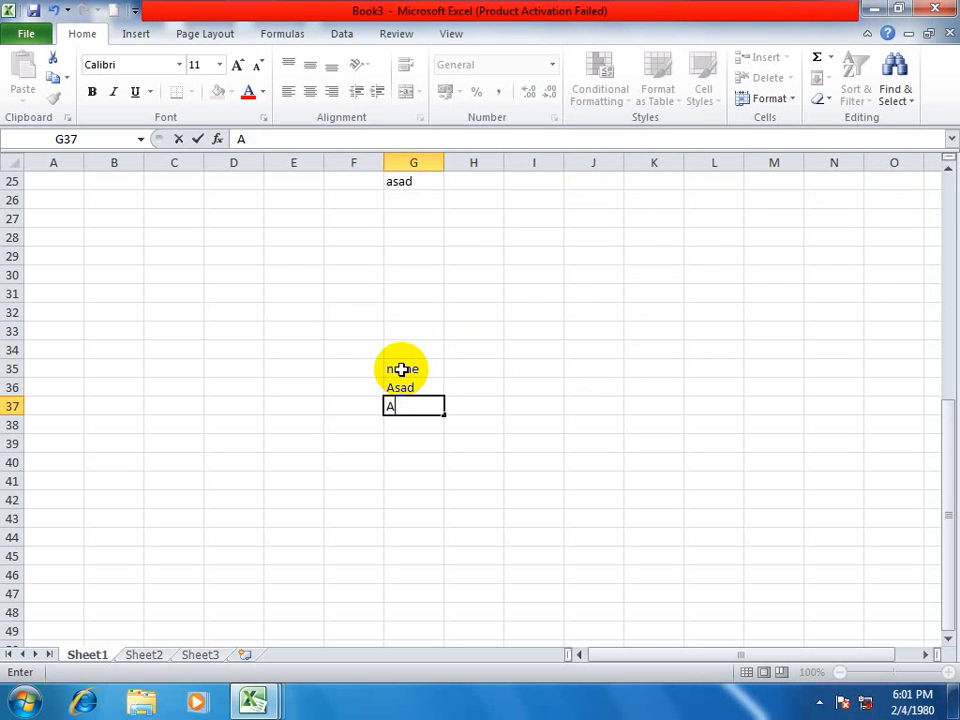
{"action": "key", "text": "Return"}
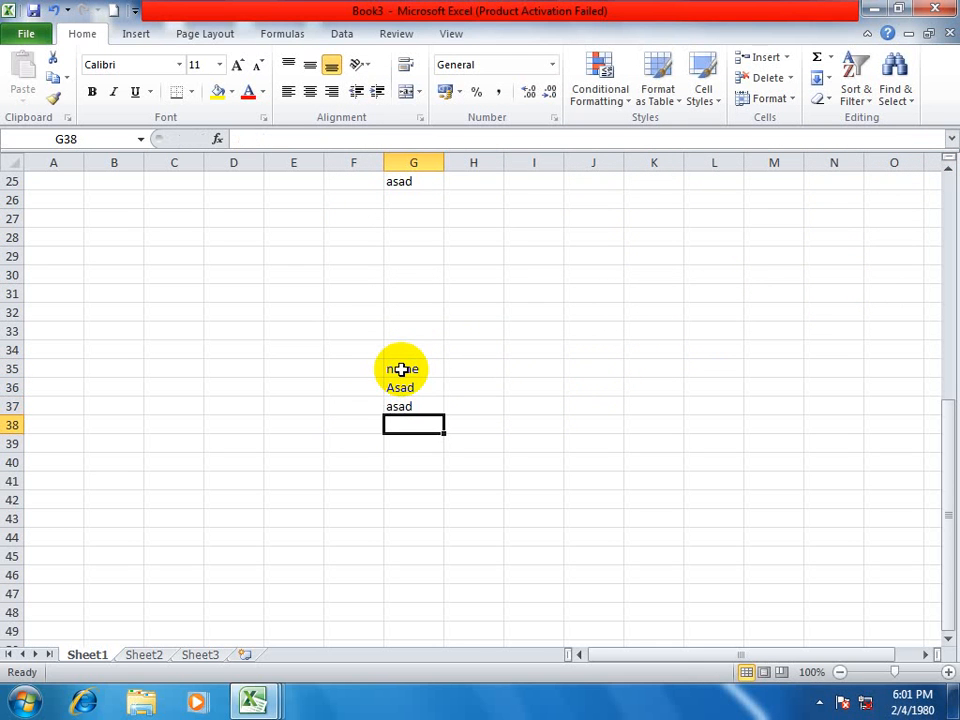
Sort G35:G37 by the name column's values from A to Z, treating the first row as headers and turning case sensitivity off.
{"action": "left_click_drag", "start_coordinate": [401, 369], "coordinate": [401, 406]}
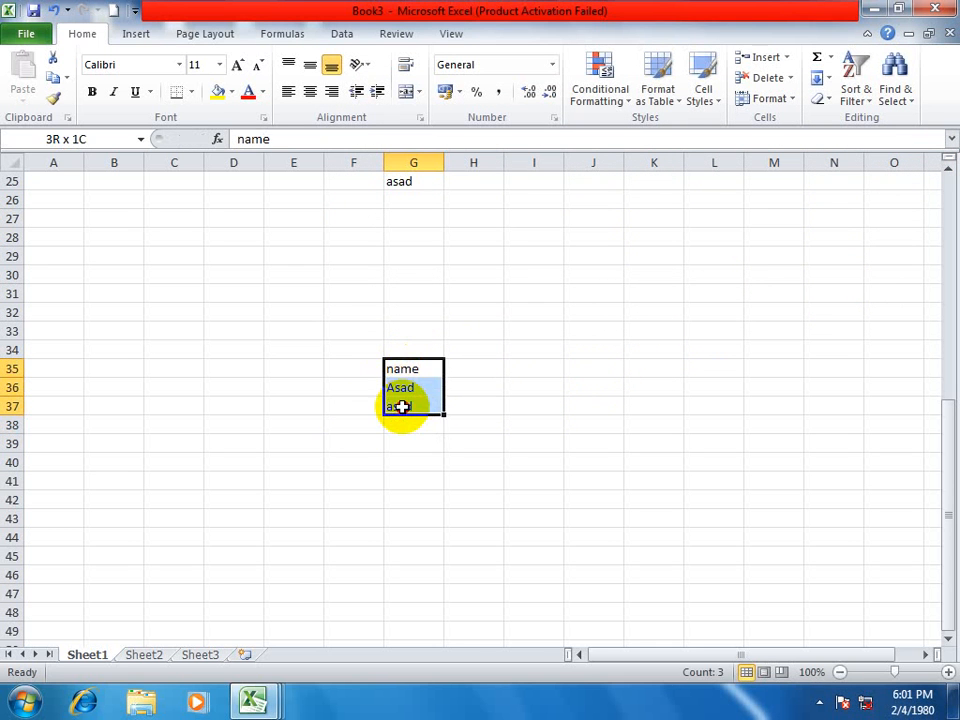
{"action": "left_click", "coordinate": [856, 90]}
{"action": "left_click", "coordinate": [885, 164]}
{"action": "left_click_drag", "start_coordinate": [678, 73], "coordinate": [698, 63]}
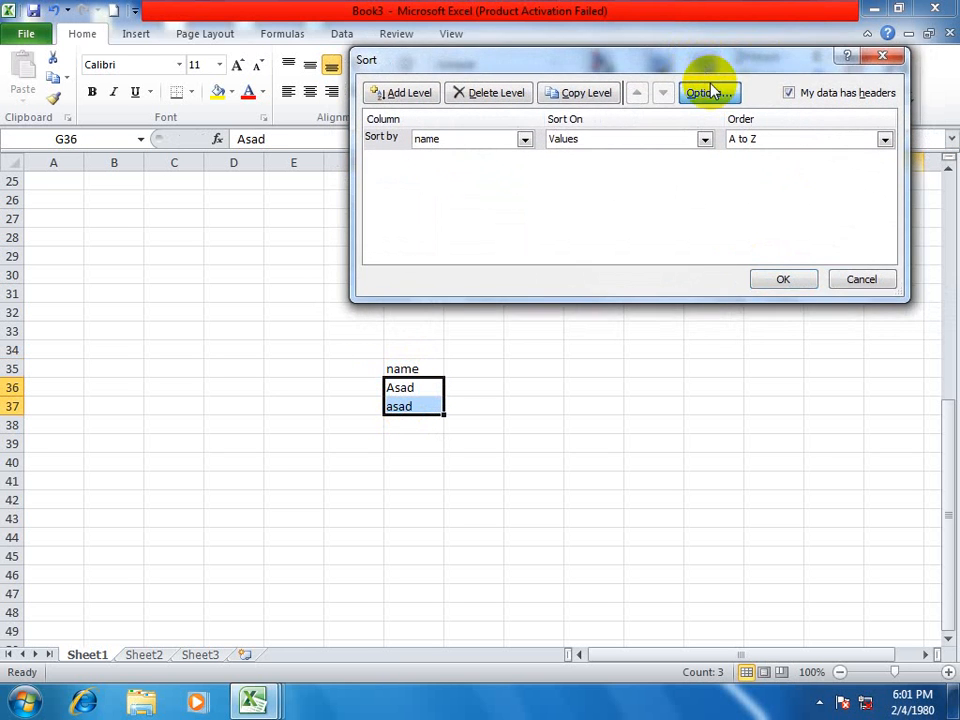
{"action": "left_click", "coordinate": [707, 92]}
{"action": "left_click", "coordinate": [548, 141]}
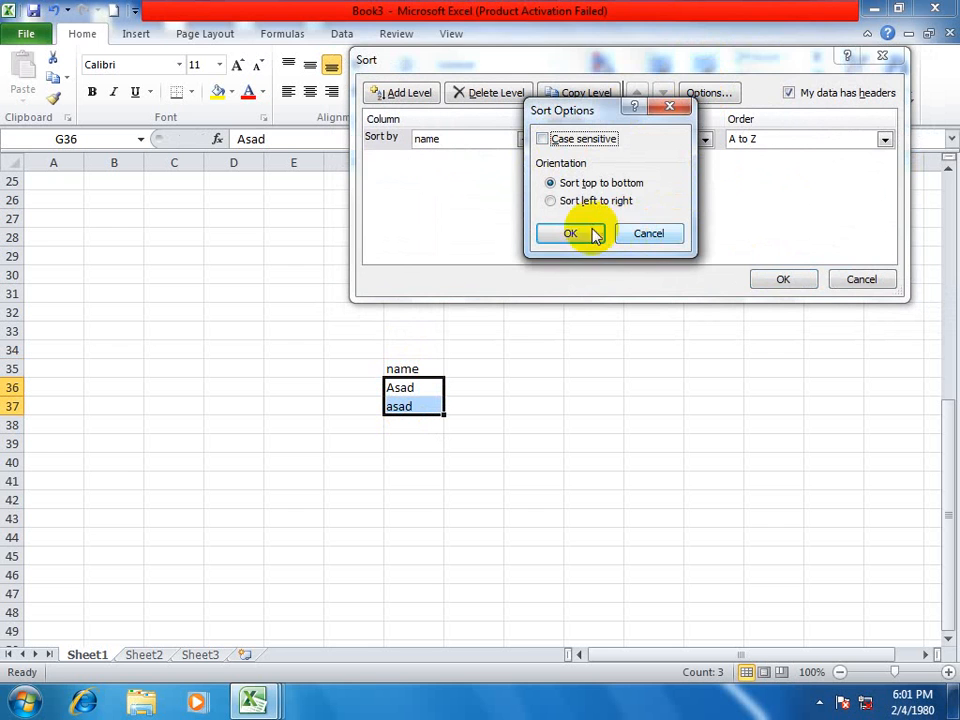
{"action": "left_click", "coordinate": [592, 233]}
{"action": "left_click", "coordinate": [778, 280]}
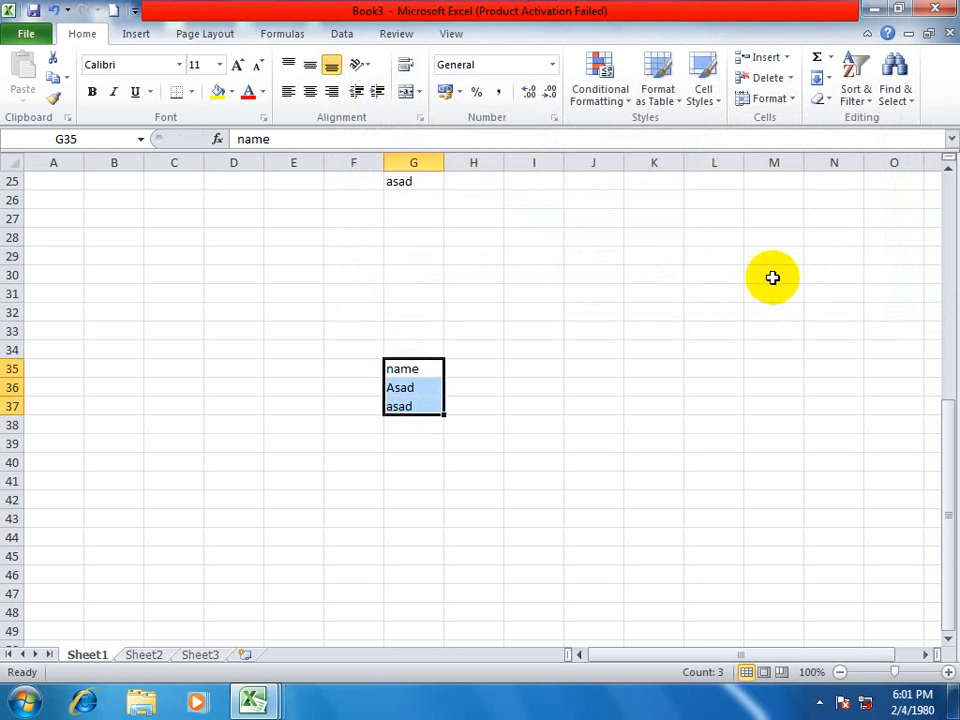
Create a new blank workbook and enter the header name in H11.
{"action": "left_click", "coordinate": [665, 395]}
{"action": "key", "text": "ctrl+n"}
{"action": "left_click", "coordinate": [470, 366]}
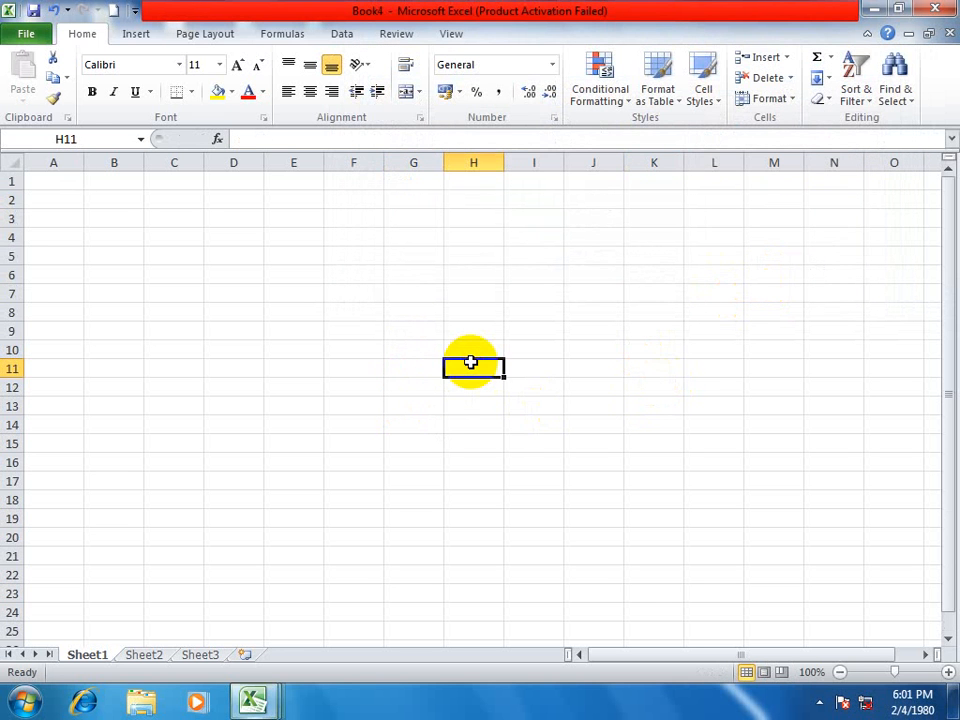
{"action": "type", "text": "name"}
{"action": "key", "text": "Return"}
Enter the sample first name capitalized in H12 and in lowercase in H13.
{"action": "type", "text": "a"}
{"action": "key", "text": "BackSpace"}
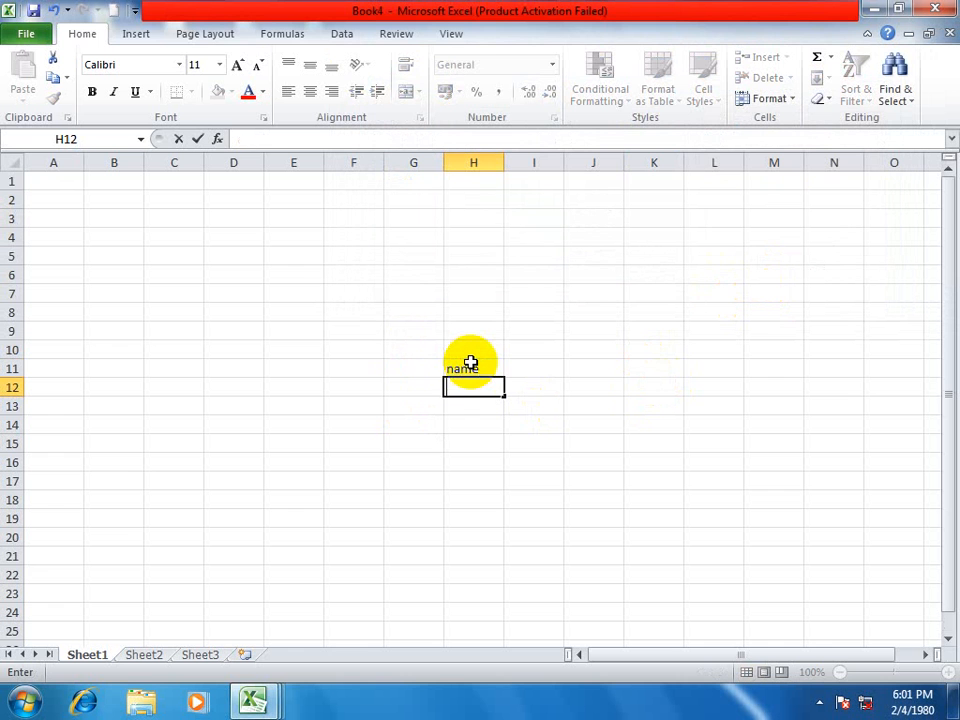
{"action": "type", "text": "Asad"}
{"action": "key", "text": "Return"}
{"action": "type", "text": "A"}
{"action": "key", "text": "BackSpace"}
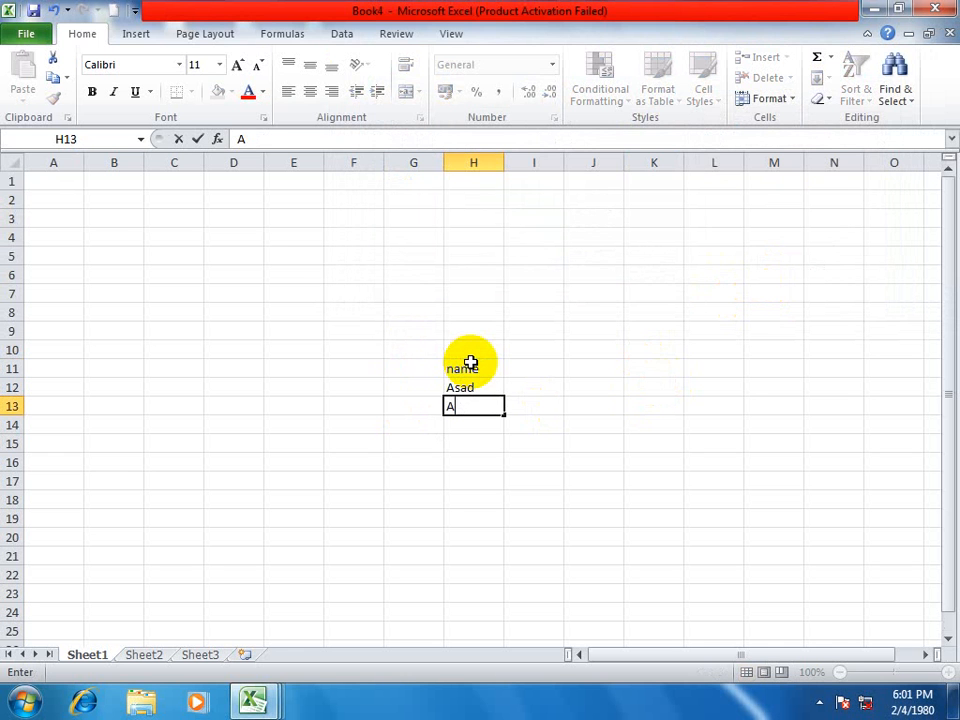
{"action": "type", "text": "asad"}
{"action": "key", "text": "Return"}
Sort H11:H13 by the name column's values from A to Z, with headers and the case-sensitive option enabled.
{"action": "left_click_drag", "start_coordinate": [470, 362], "coordinate": [467, 409]}
{"action": "left_click", "coordinate": [862, 105]}
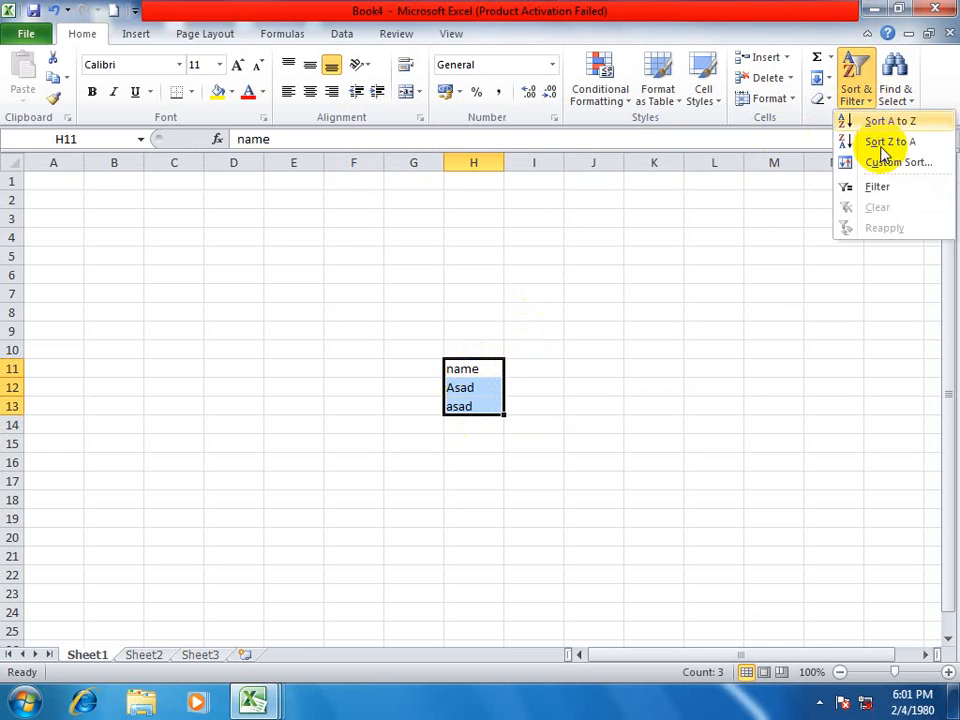
{"action": "left_click", "coordinate": [881, 163]}
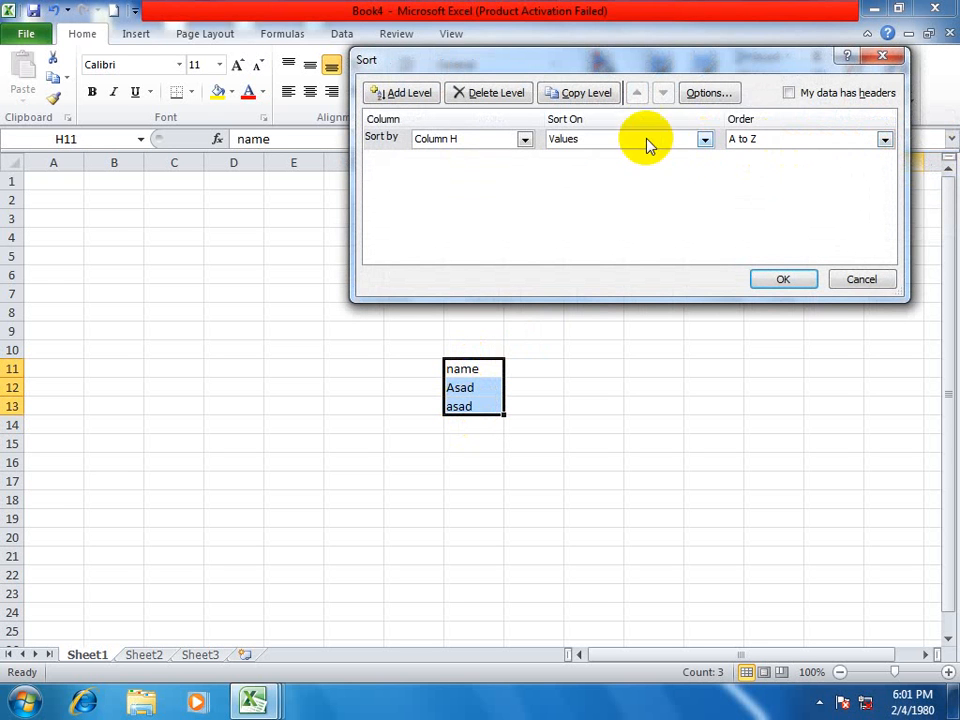
{"action": "left_click", "coordinate": [790, 93]}
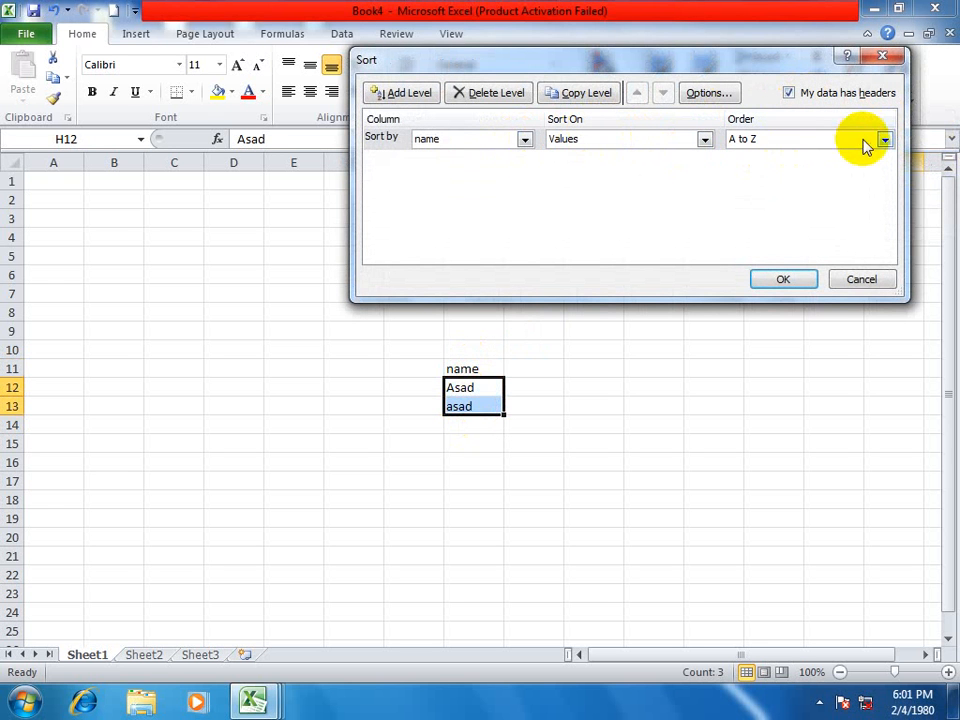
{"action": "left_click", "coordinate": [866, 142]}
{"action": "left_click", "coordinate": [759, 156]}
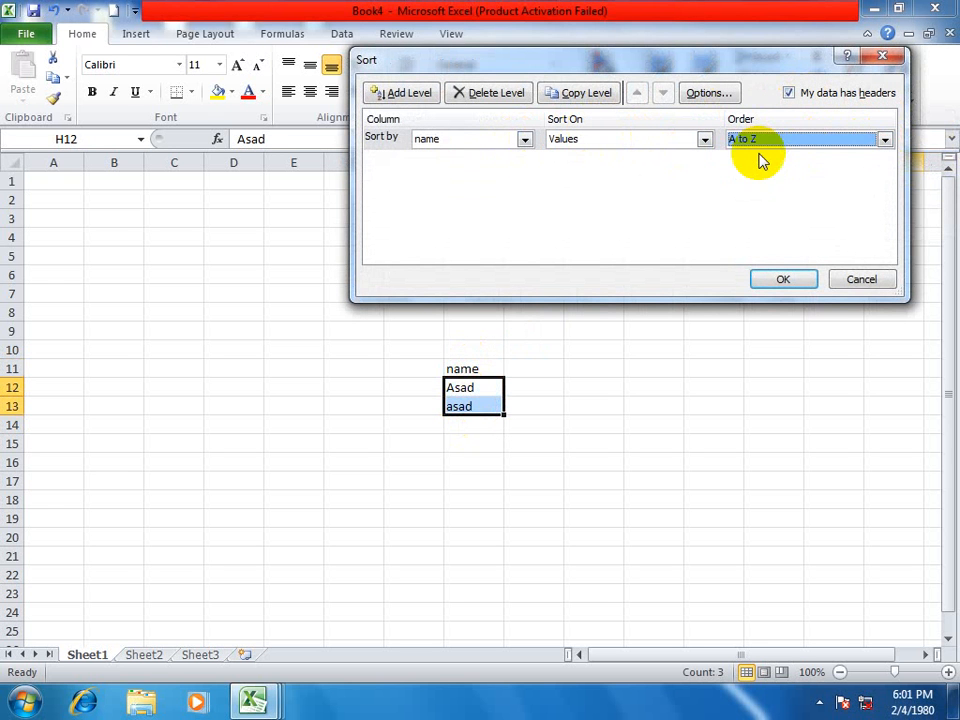
{"action": "left_click", "coordinate": [707, 92]}
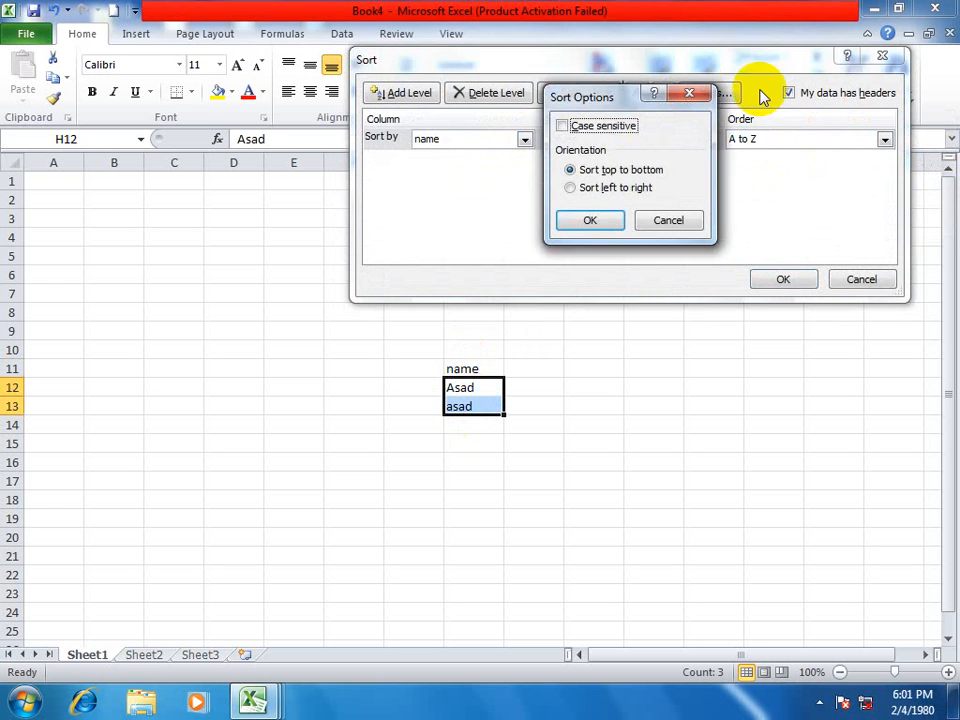
{"action": "left_click", "coordinate": [588, 220]}
{"action": "left_click", "coordinate": [780, 277]}
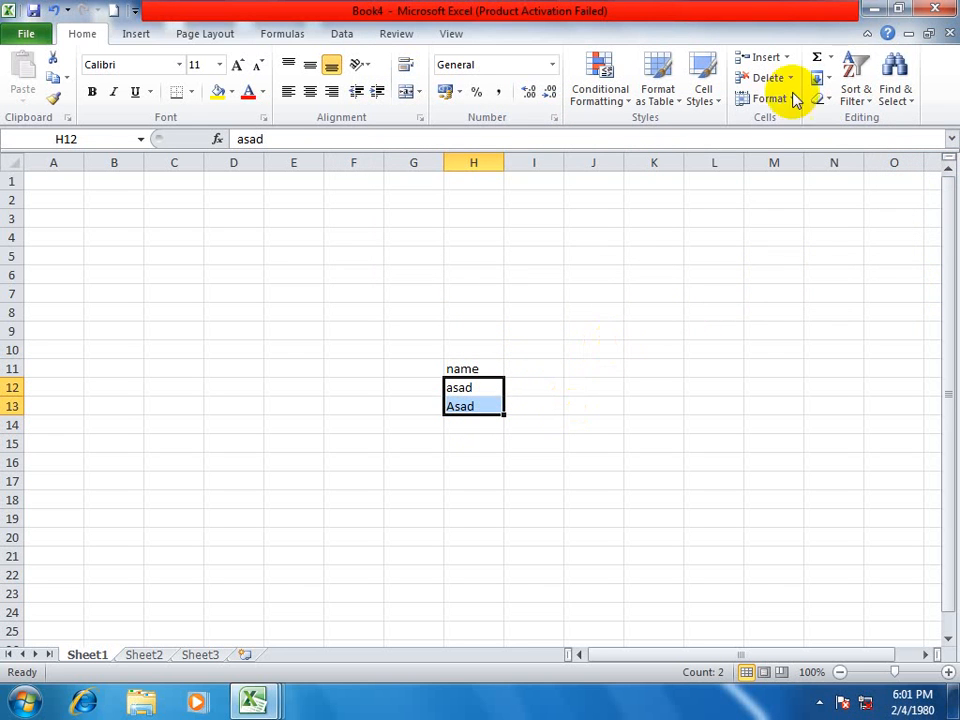
Examine the top-to-bottom and left-to-right sort orientation options for the names in H12:H13, then cancel without applying them.
{"action": "left_click", "coordinate": [860, 90]}
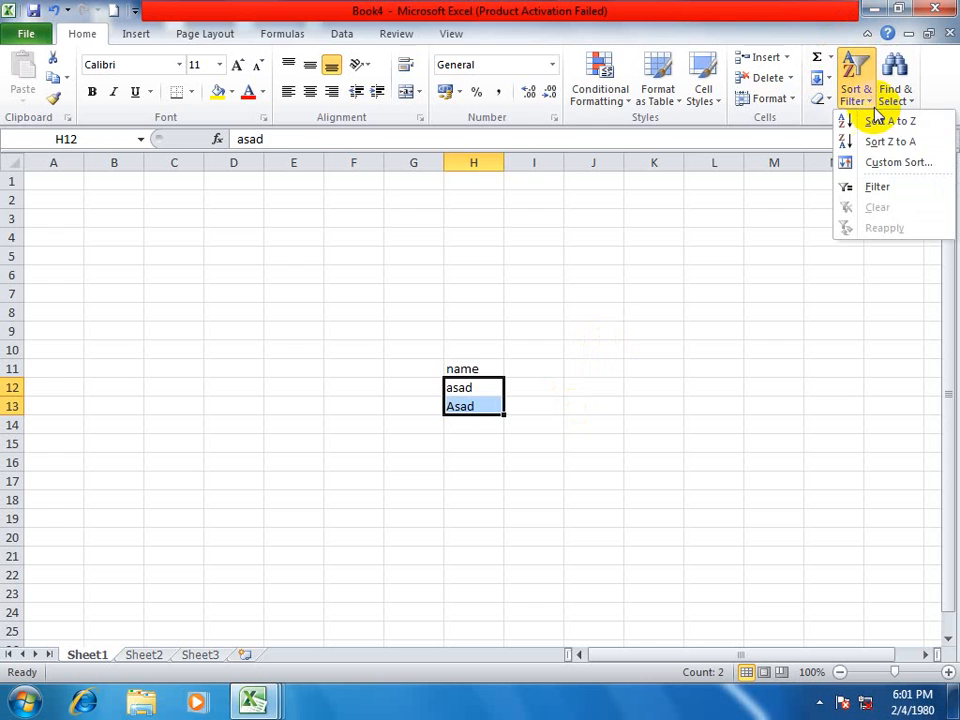
{"action": "left_click", "coordinate": [885, 162]}
{"action": "left_click", "coordinate": [719, 97]}
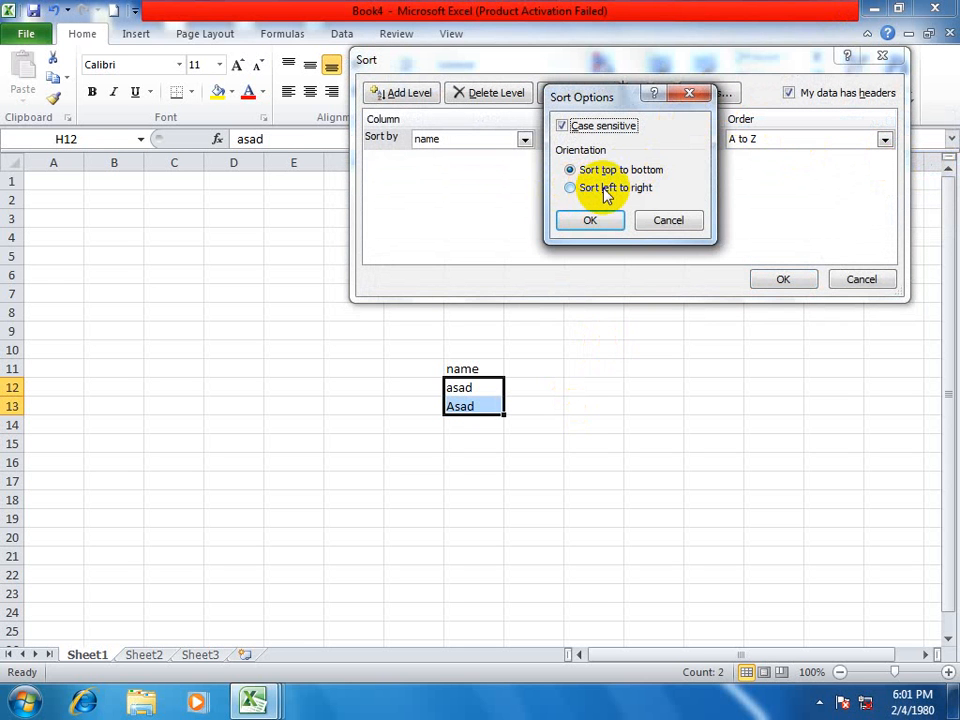
{"action": "left_click_drag", "start_coordinate": [668, 90], "coordinate": [780, 67]}
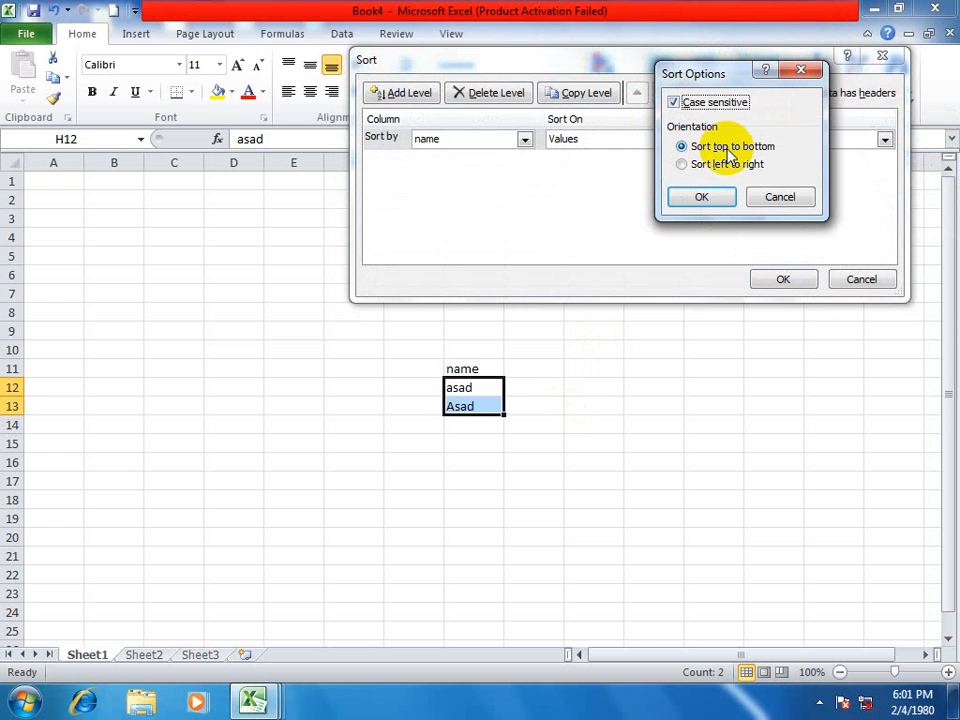
{"action": "left_click_drag", "start_coordinate": [718, 75], "coordinate": [782, 50]}
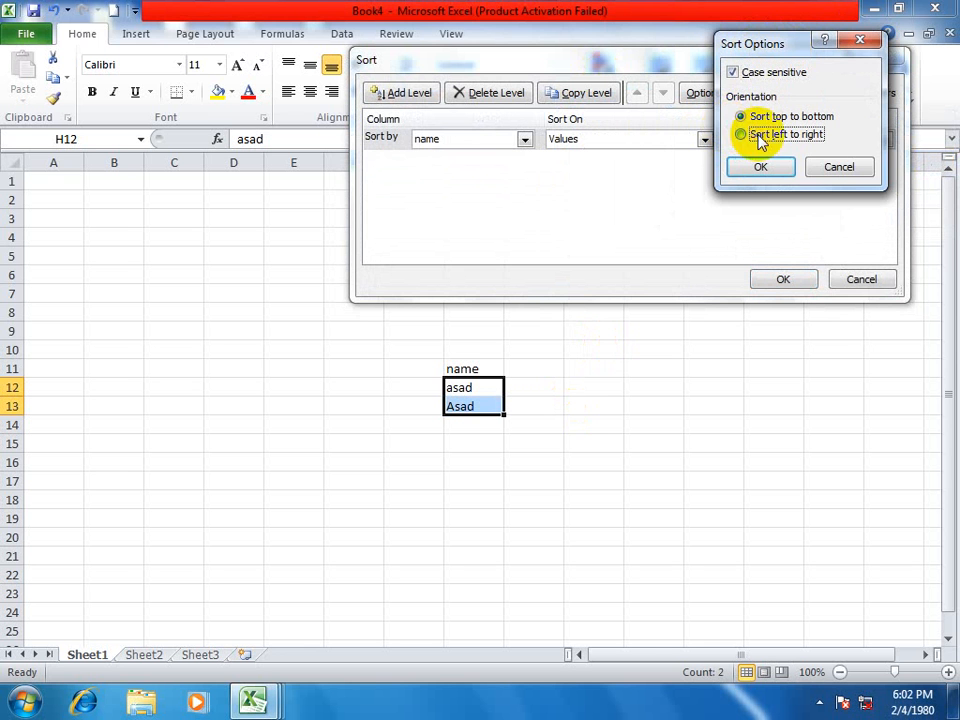
{"action": "left_click", "coordinate": [741, 134]}
{"action": "left_click", "coordinate": [850, 167]}
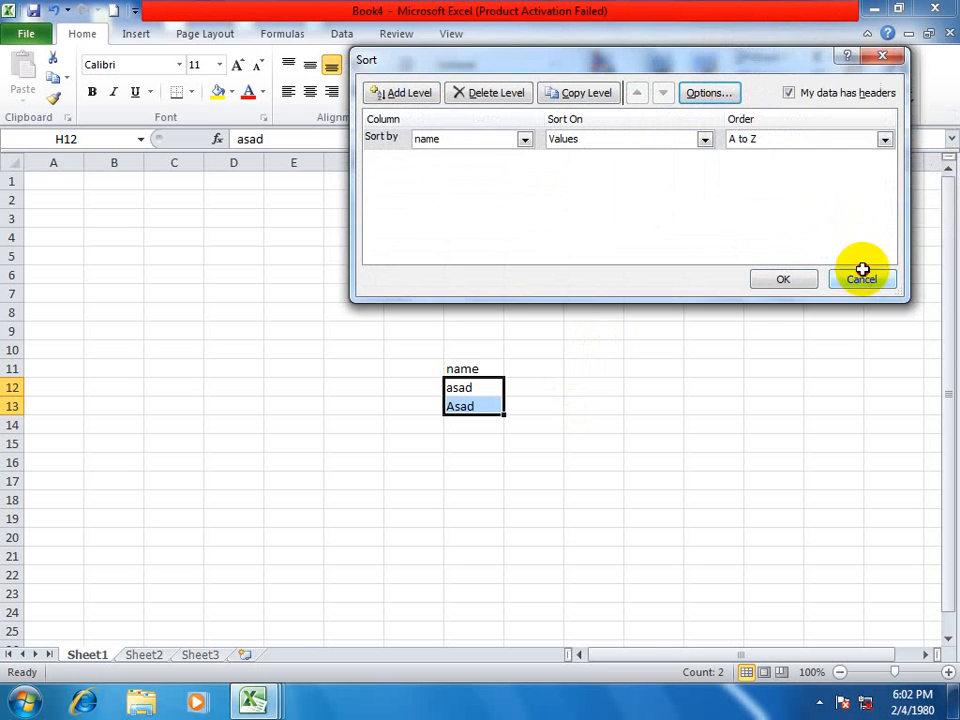
{"action": "left_click", "coordinate": [859, 277]}
In a new workbook, fill C10:N10 with a lowercase sample first name starting with z, then replace N10 with one starting with a.
{"action": "left_click", "coordinate": [590, 367]}
{"action": "key", "text": "ctrl+n"}
{"action": "left_click_drag", "start_coordinate": [180, 351], "coordinate": [848, 352]}
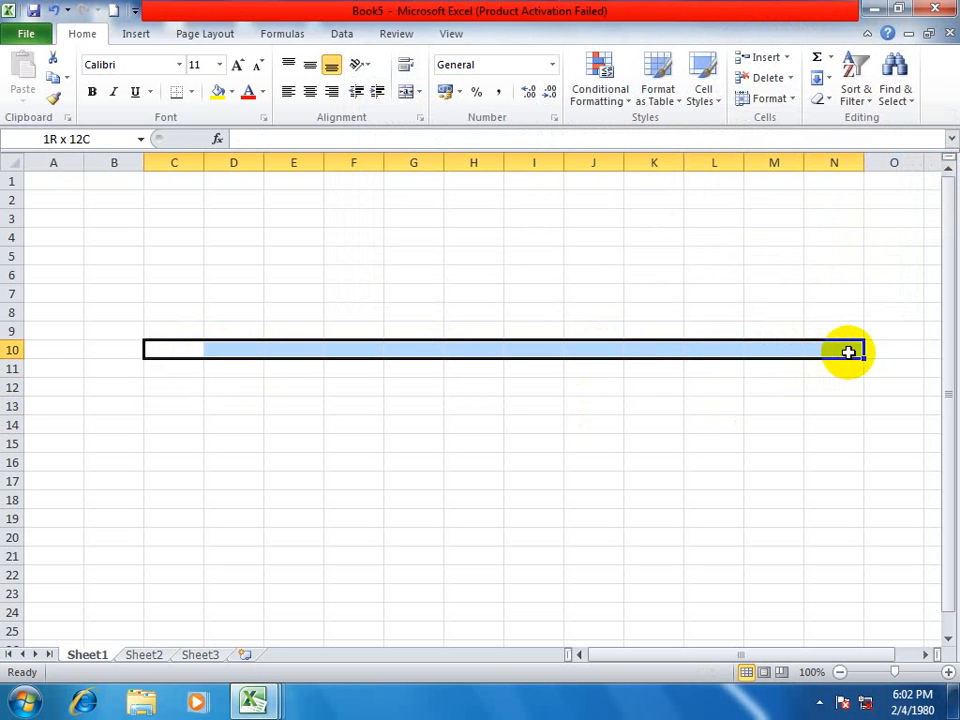
{"action": "type", "text": "zahid"}
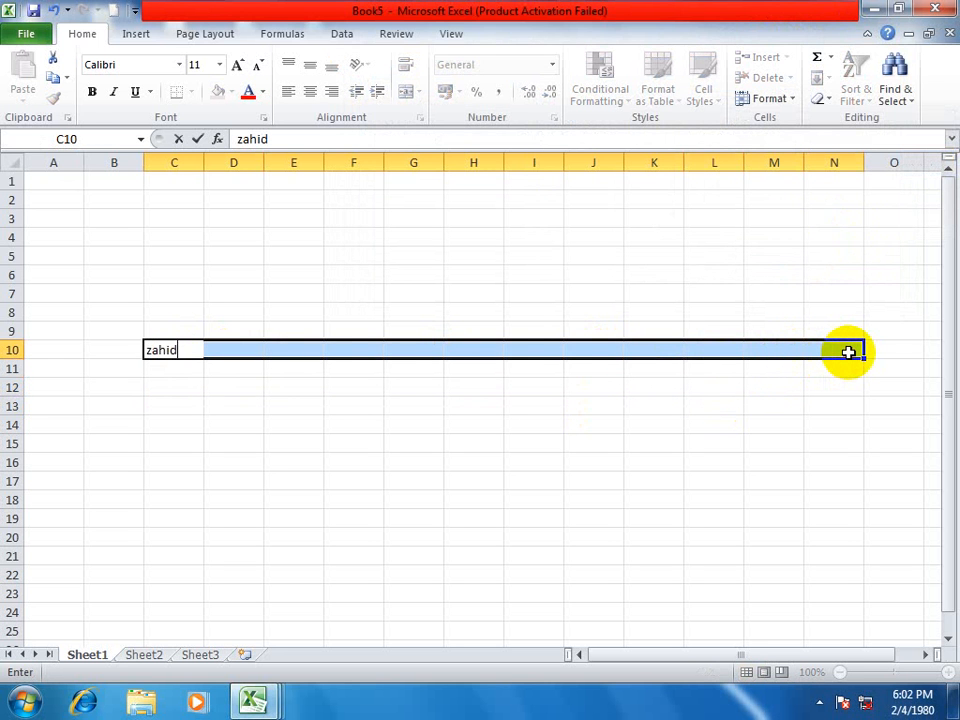
{"action": "key", "text": "ctrl+Return"}
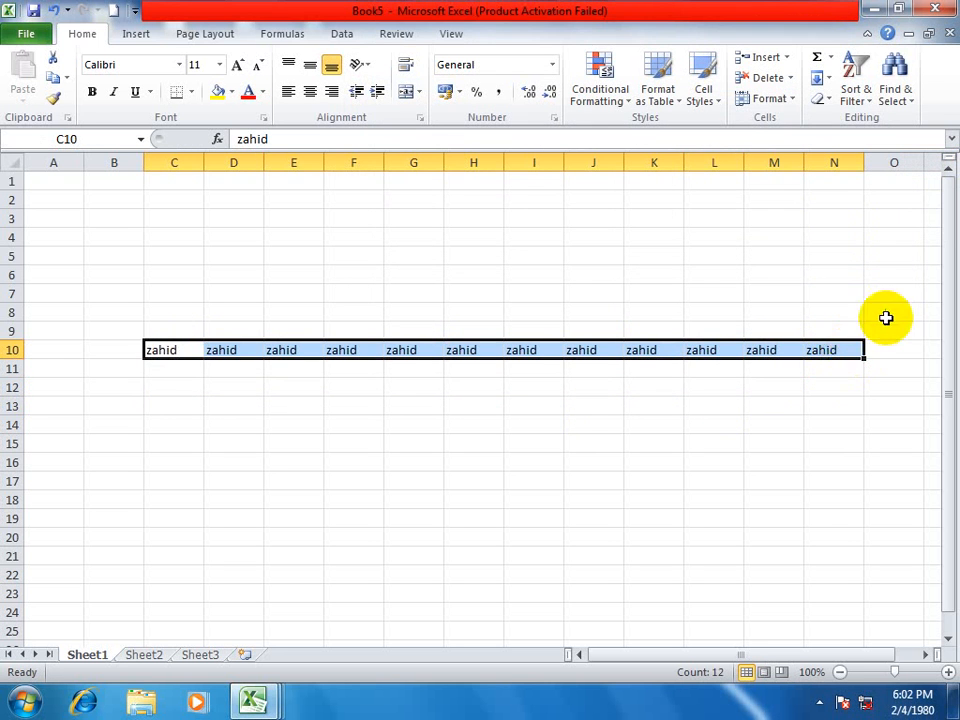
{"action": "left_click", "coordinate": [831, 347]}
{"action": "type", "text": "asad"}
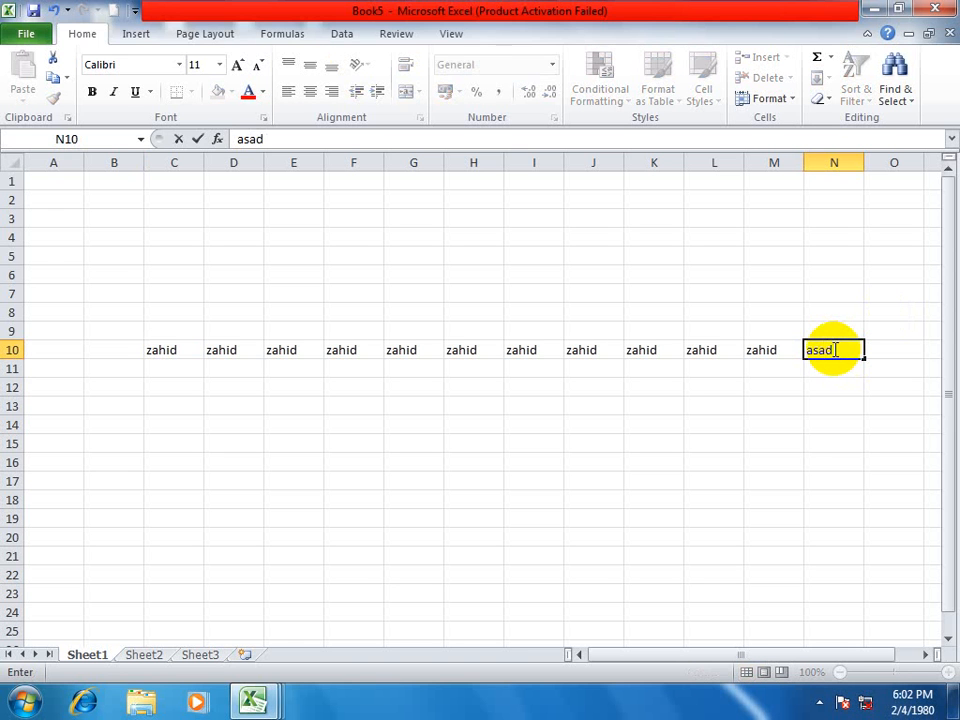
{"action": "key", "text": "Return"}
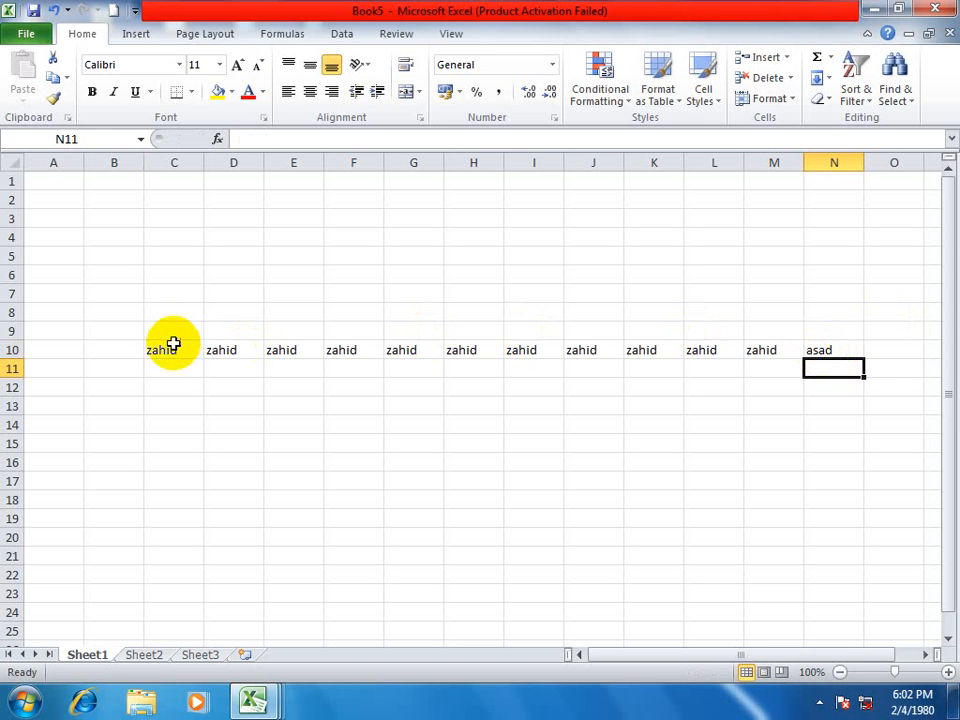
Try to sort the names in C10:N10 from A to Z and from Z to A using the quick sorts.
{"action": "left_click_drag", "start_coordinate": [171, 347], "coordinate": [822, 349]}
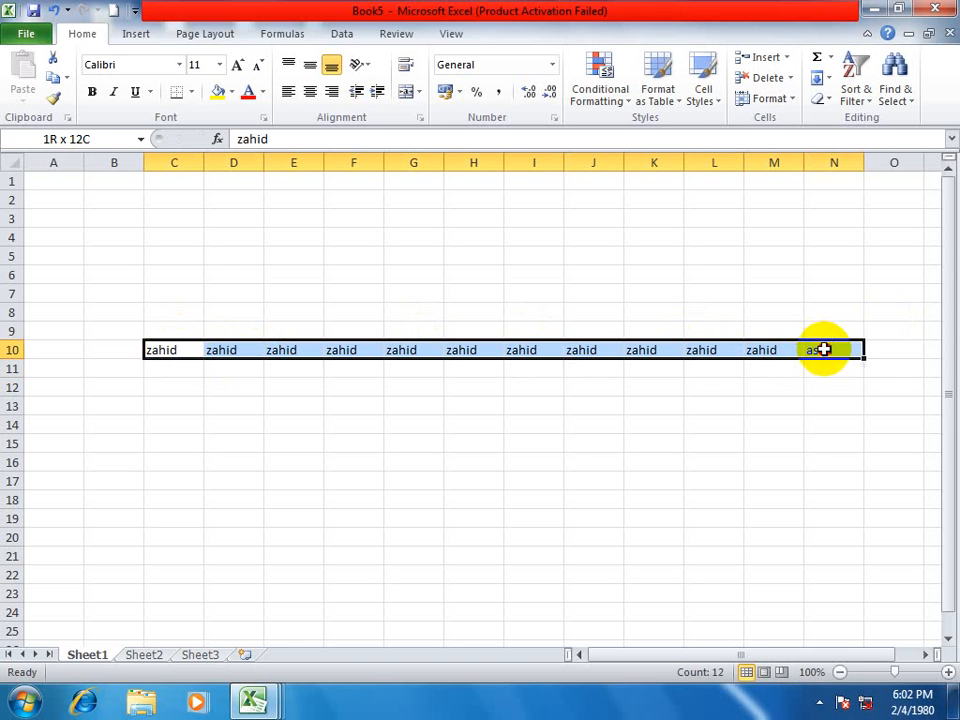
{"action": "left_click", "coordinate": [855, 80]}
{"action": "left_click", "coordinate": [864, 124]}
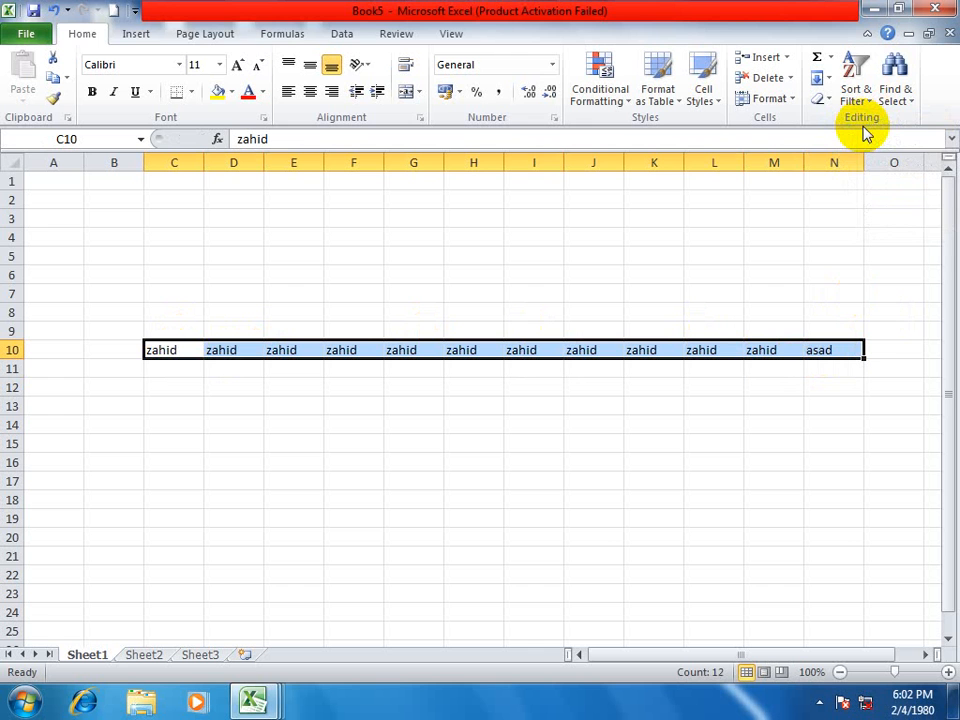
{"action": "left_click", "coordinate": [854, 94]}
{"action": "left_click", "coordinate": [872, 141]}
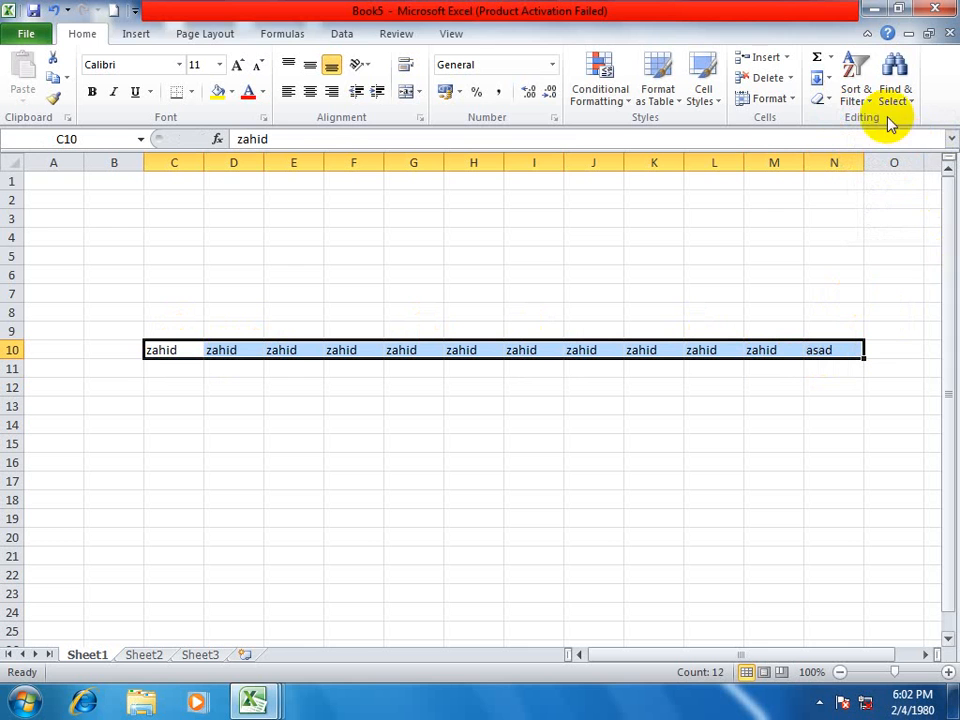
Custom sort C10:N10 with left-to-right orientation by the values of Row 10, from A to Z.
{"action": "left_click", "coordinate": [855, 88]}
{"action": "left_click", "coordinate": [890, 163]}
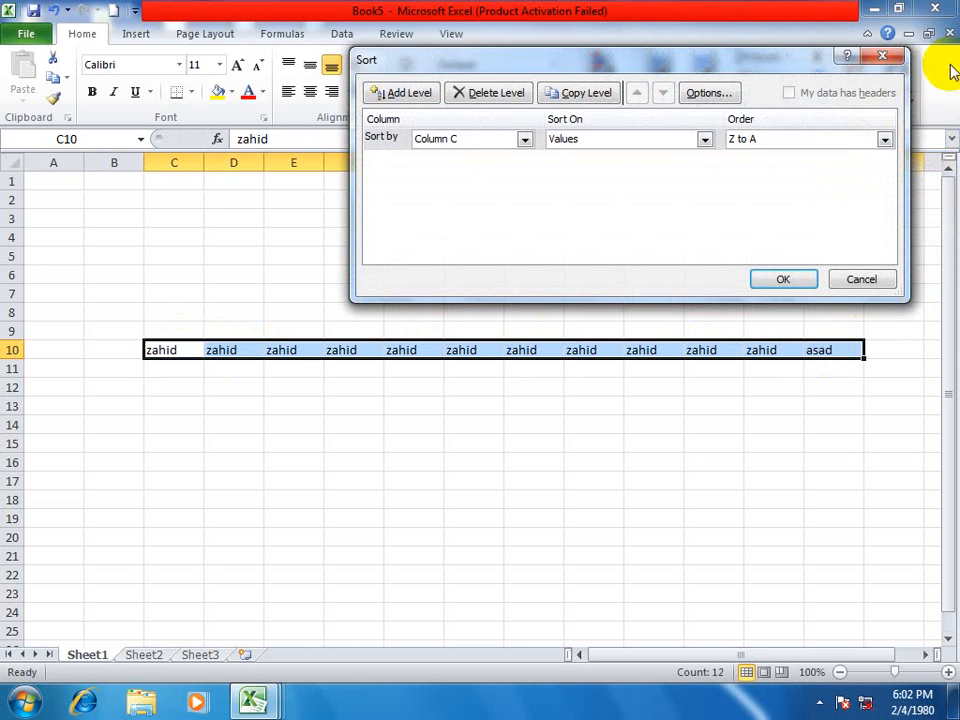
{"action": "left_click", "coordinate": [722, 96]}
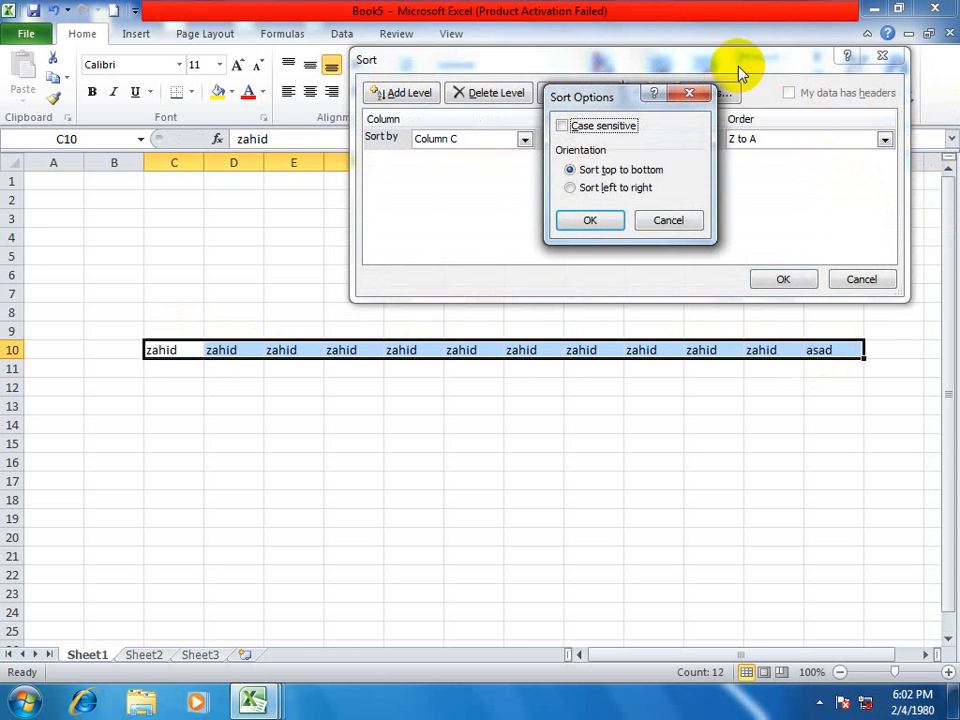
{"action": "left_click", "coordinate": [615, 188]}
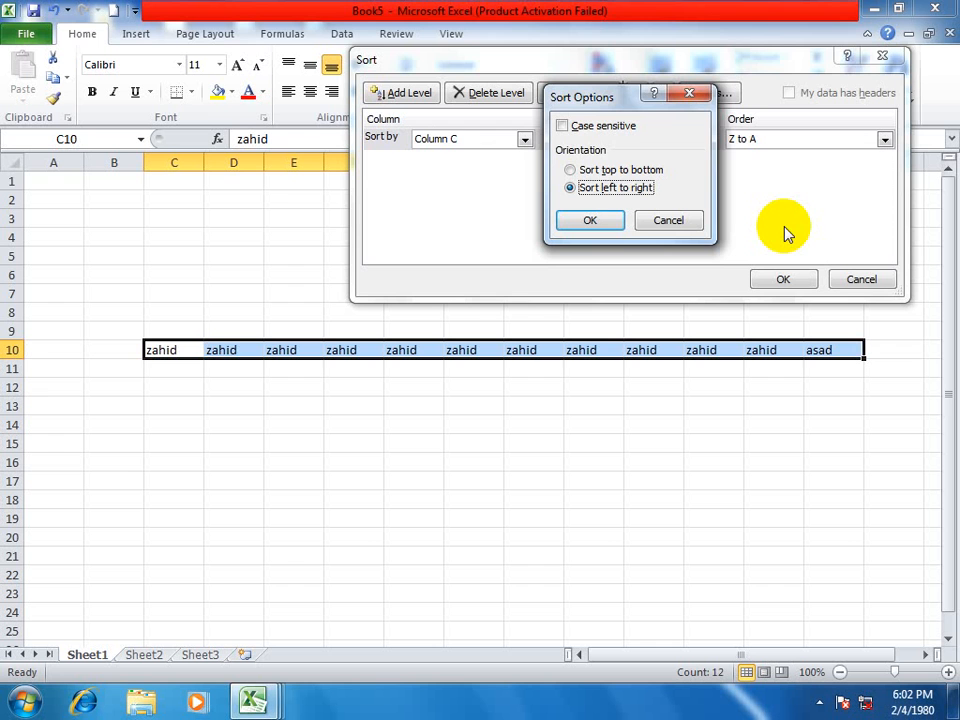
{"action": "left_click", "coordinate": [588, 219]}
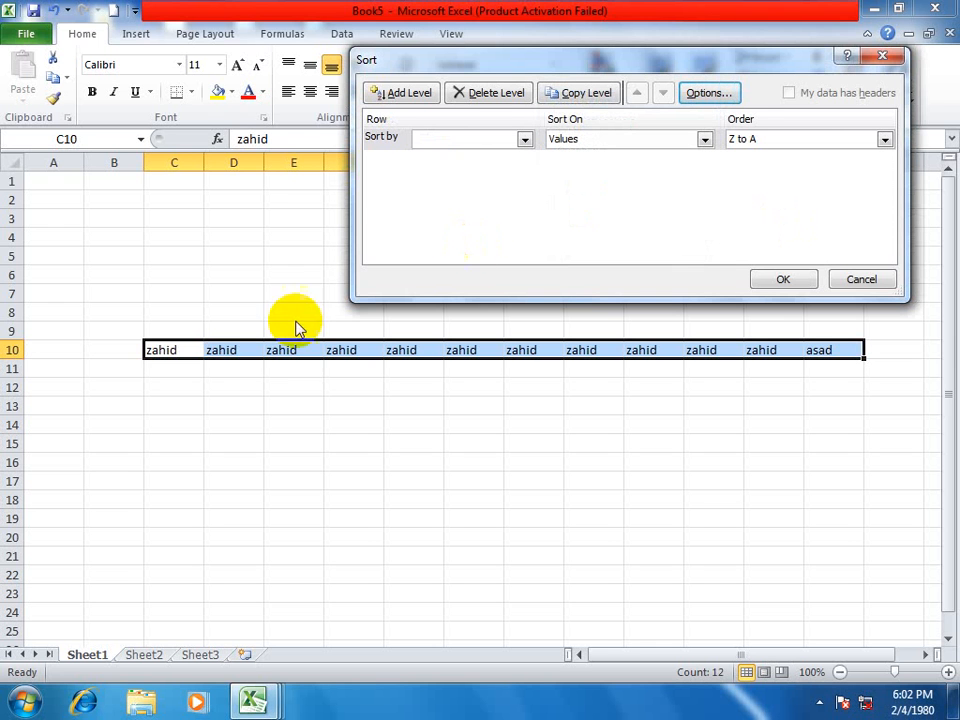
{"action": "left_click", "coordinate": [524, 139]}
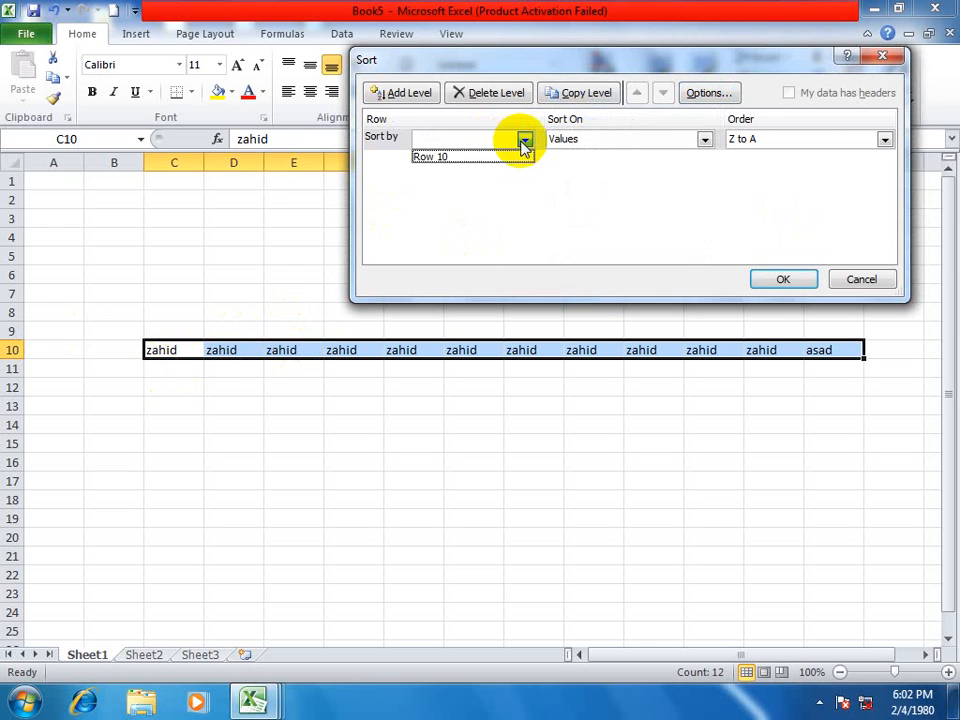
{"action": "left_click", "coordinate": [462, 157]}
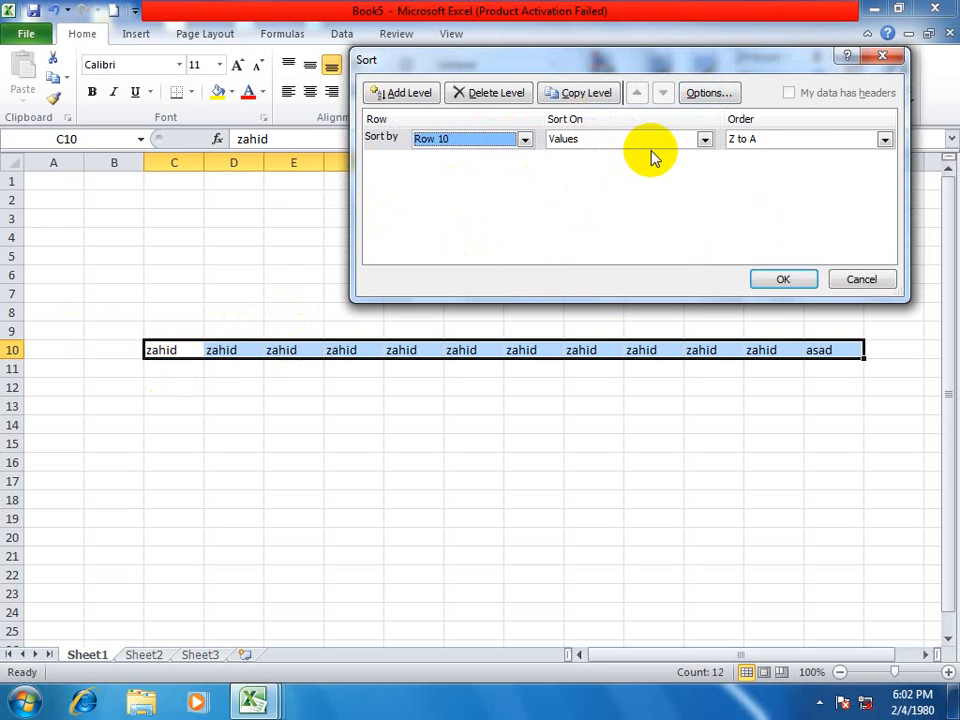
{"action": "left_click", "coordinate": [885, 140]}
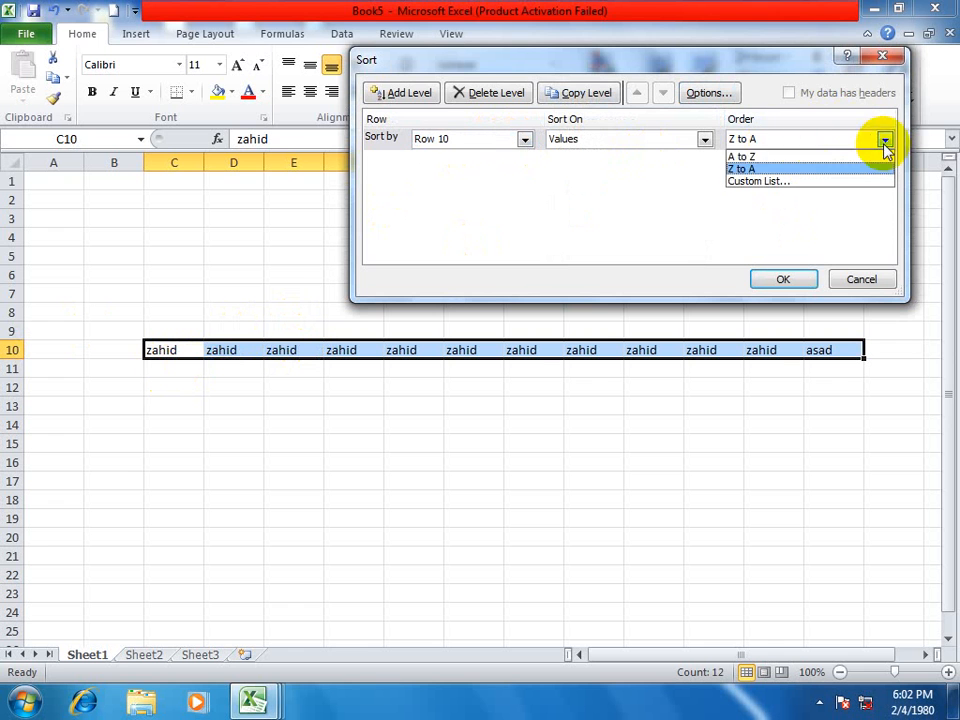
{"action": "left_click", "coordinate": [779, 160]}
{"action": "left_click", "coordinate": [769, 277]}
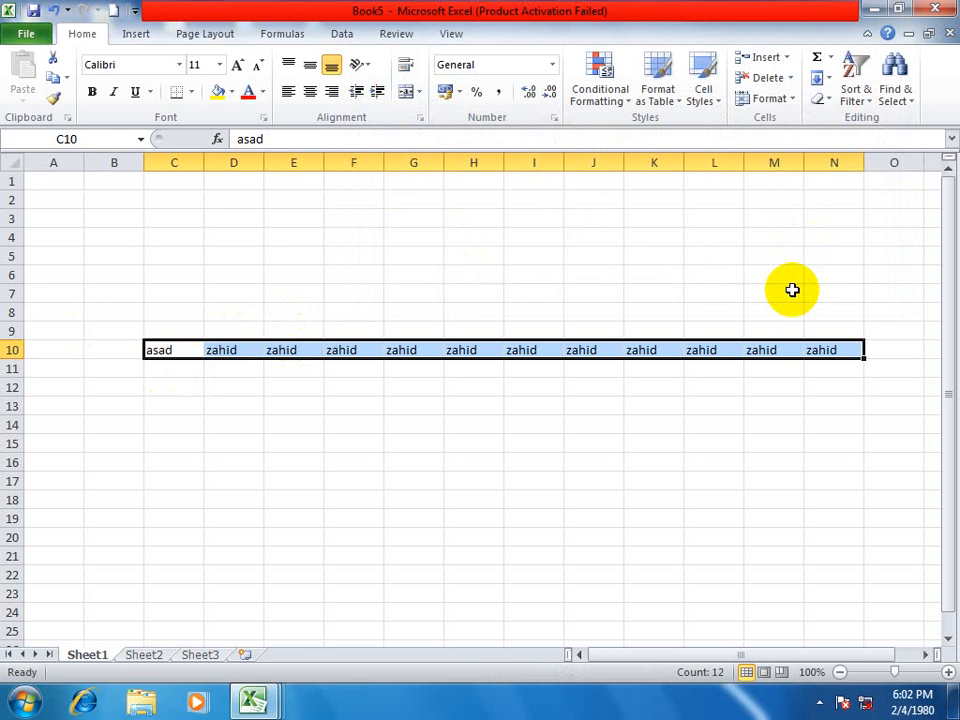
{"action": "left_click", "coordinate": [824, 78]}
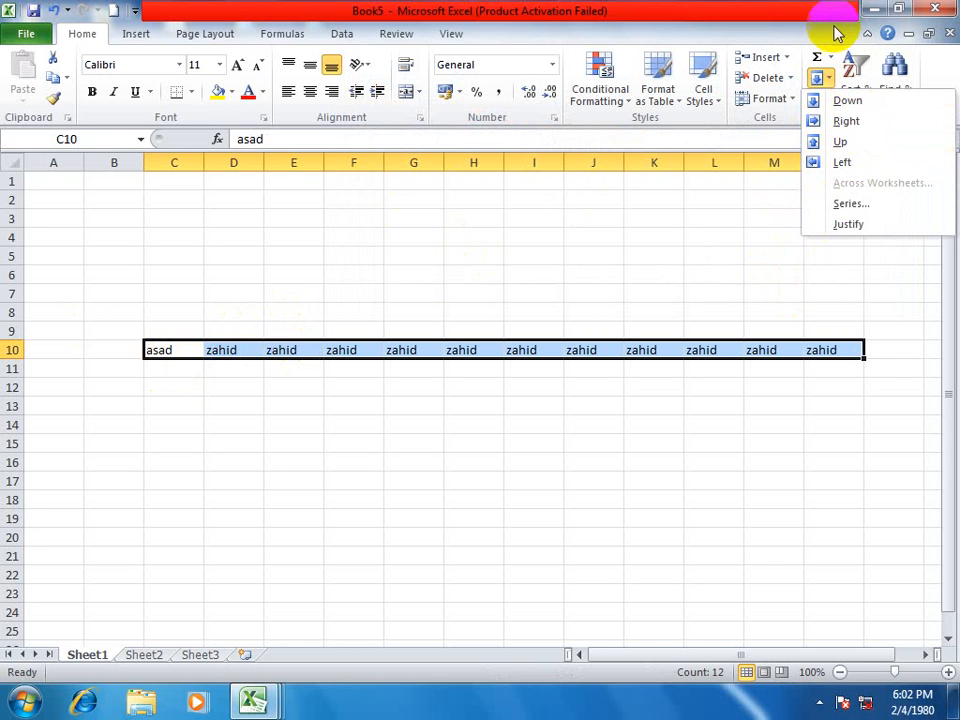
{"action": "left_click", "coordinate": [852, 72]}
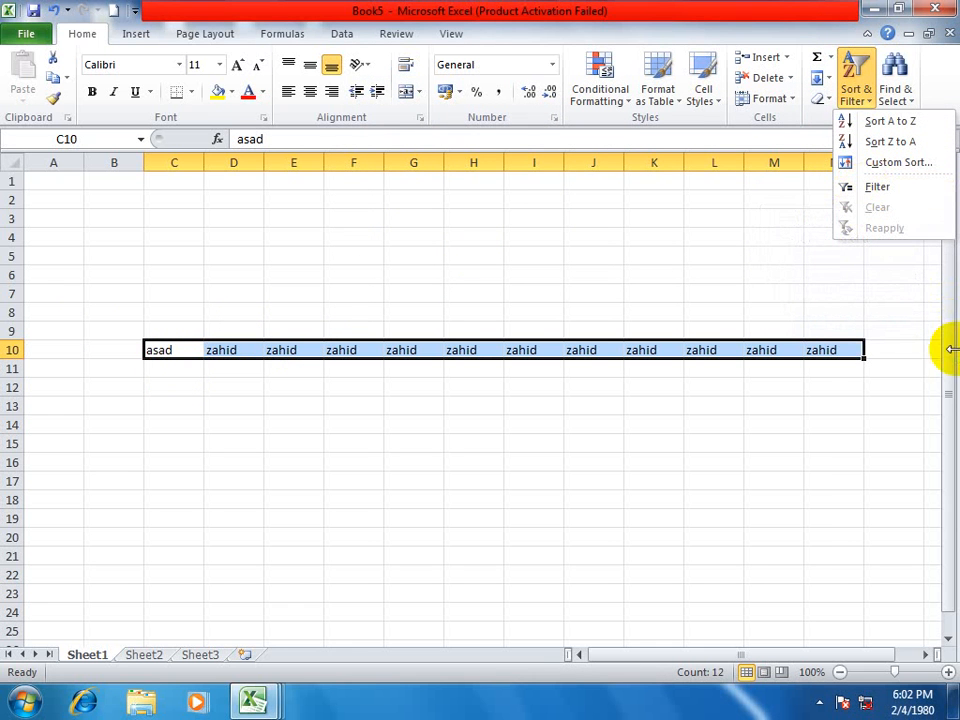
{"action": "left_click_drag", "start_coordinate": [953, 348], "coordinate": [948, 373]}
{"action": "left_click", "coordinate": [618, 388]}
Create a new workbook and enter the headers name, post and salary in F11:H11.
{"action": "key", "text": "ctrl+n"}
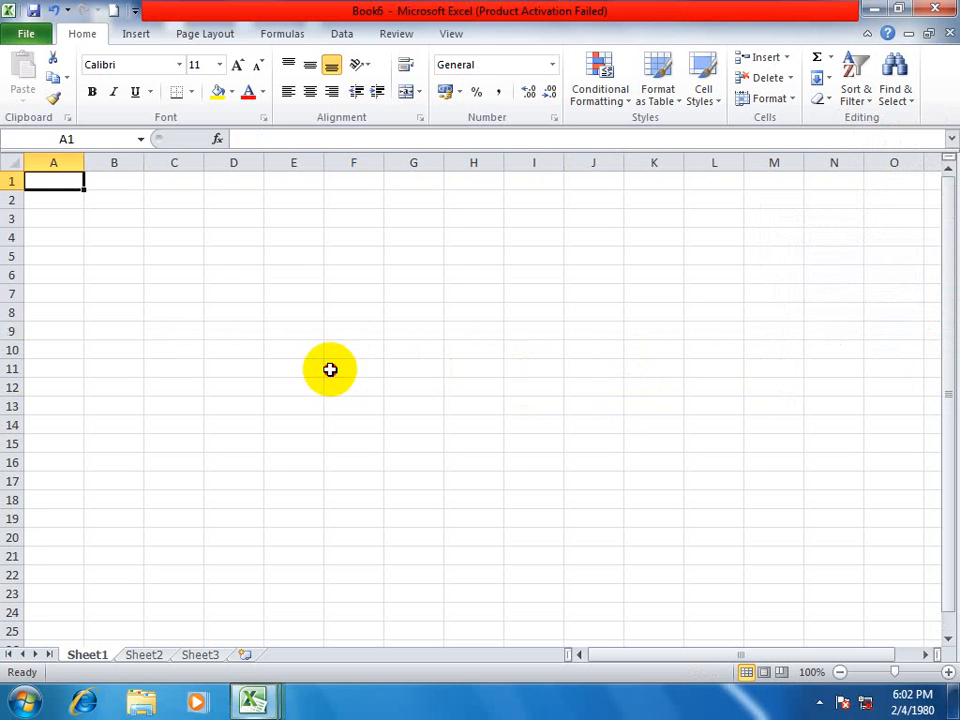
{"action": "left_click", "coordinate": [330, 369]}
{"action": "type", "text": "name"}
{"action": "key", "text": "Return"}
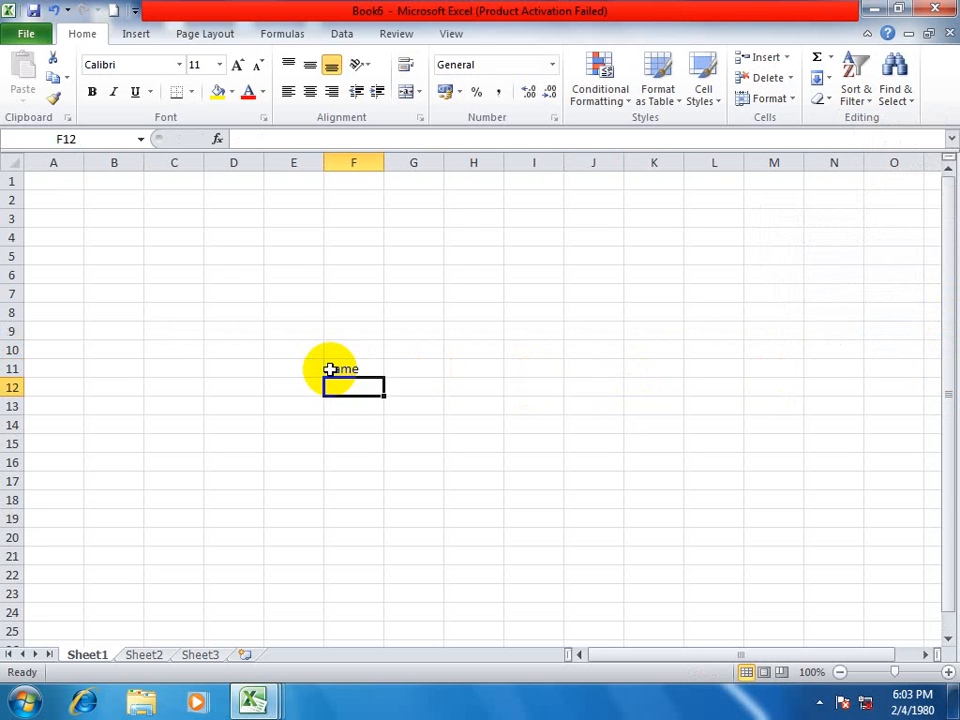
{"action": "key", "text": "Up"}
{"action": "key", "text": "Right"}
{"action": "type", "text": "p"}
{"action": "key", "text": "Return"}
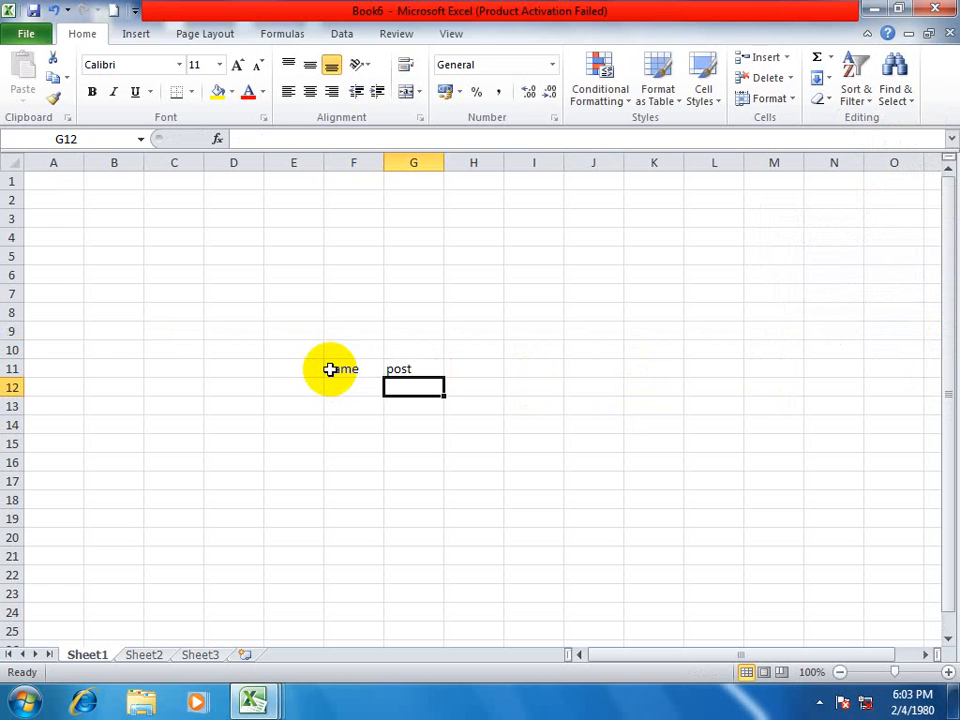
{"action": "key", "text": "Up"}
{"action": "key", "text": "Right"}
{"action": "type", "text": "salary"}
{"action": "key", "text": "Return"}
Enter six lowercase sample first names in F12:F17 under the name header.
{"action": "key", "text": "Left"}
{"action": "key", "text": "Left"}
{"action": "type", "text": "asad"}
{"action": "key", "text": "Return"}
{"action": "type", "text": "ati"}
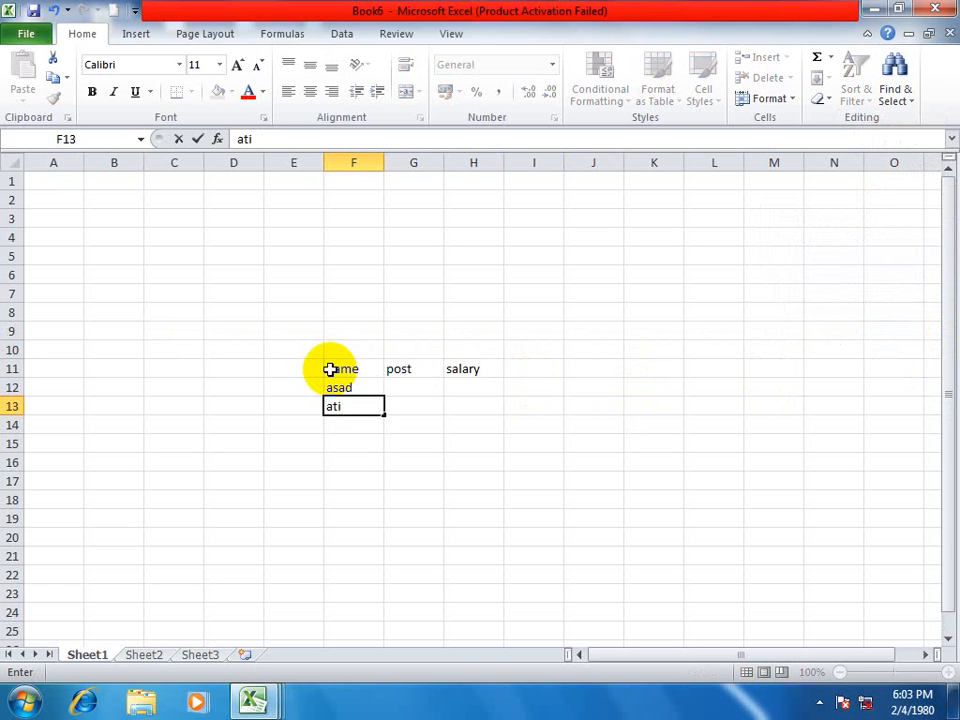
{"action": "type", "text": "f"}
{"action": "key", "text": "Return"}
{"action": "type", "text": "wali"}
{"action": "key", "text": "Return"}
{"action": "type", "text": "naveed"}
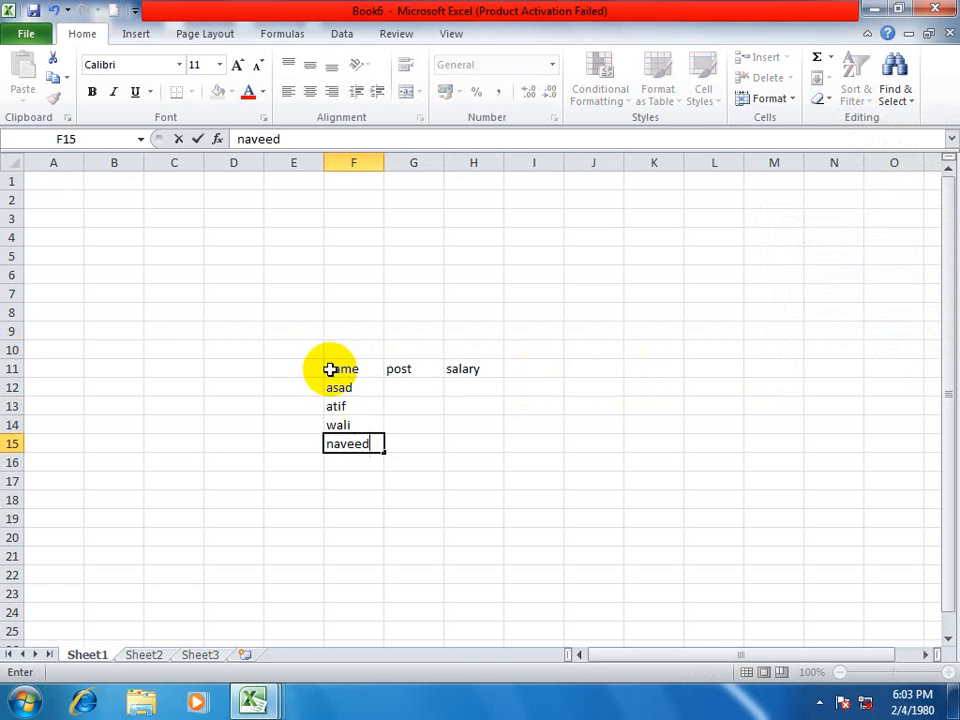
{"action": "key", "text": "Return"}
{"action": "type", "text": "faheem"}
{"action": "key", "text": "Return"}
{"action": "type", "text": "fawad"}
{"action": "key", "text": "Return"}
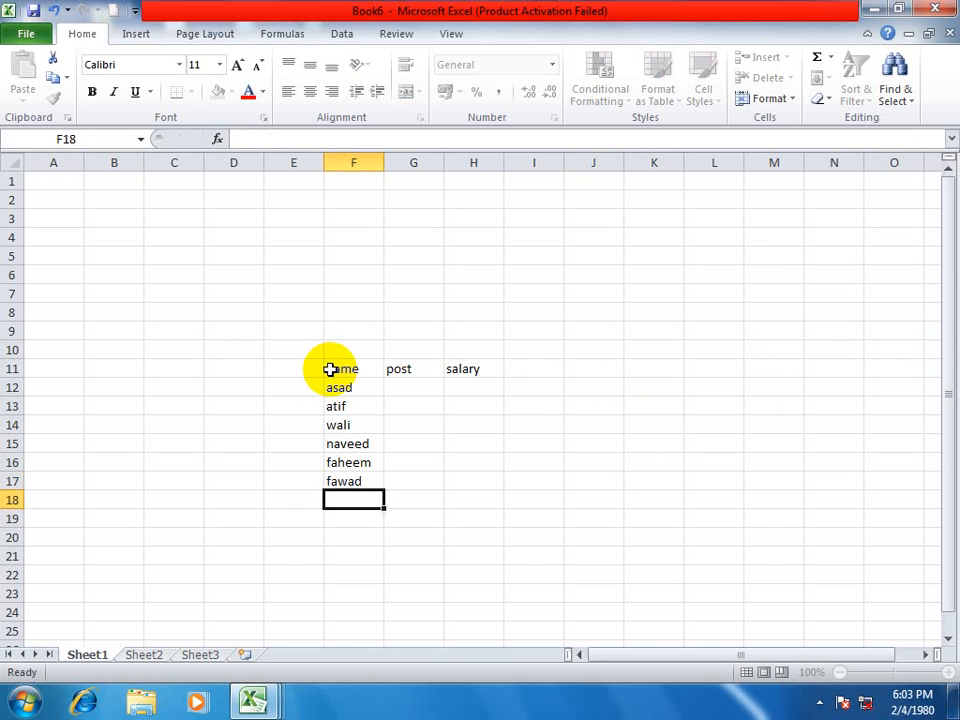
Enter the posts teacher and driver in G12:G13, correcting the misspelled entry in G13.
{"action": "key", "text": "Up"}
{"action": "key", "text": "Up"}
{"action": "key", "text": "Up"}
{"action": "key", "text": "Up"}
{"action": "key", "text": "Up"}
{"action": "key", "text": "Up"}
{"action": "key", "text": "Right"}
{"action": "type", "text": "teach"}
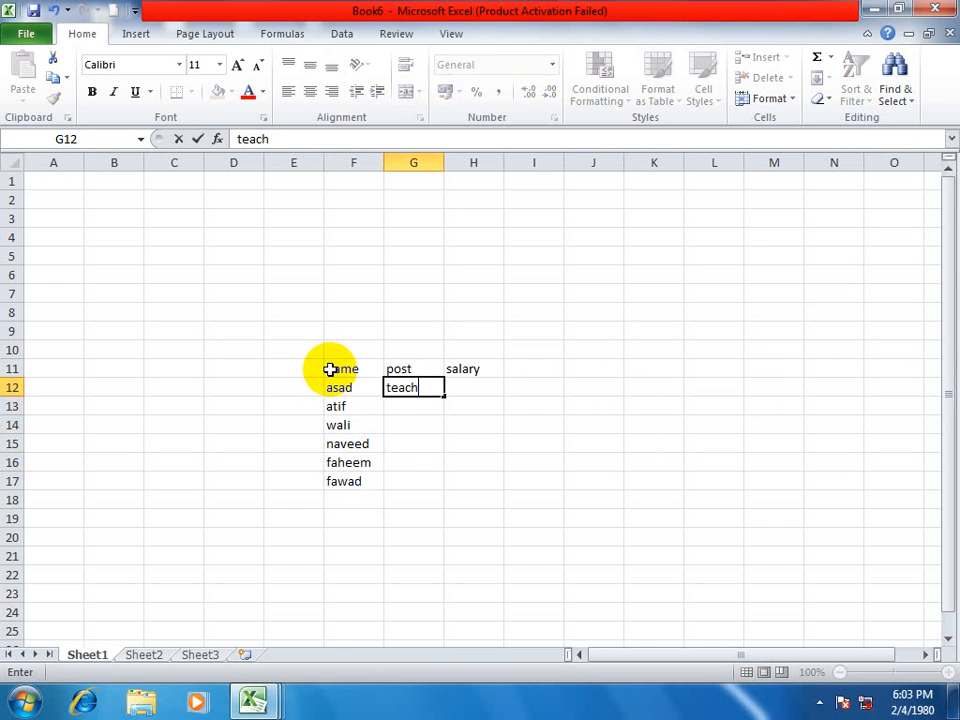
{"action": "type", "text": "er"}
{"action": "key", "text": "Return"}
{"action": "type", "text": "dirver"}
{"action": "key", "text": "Return"}
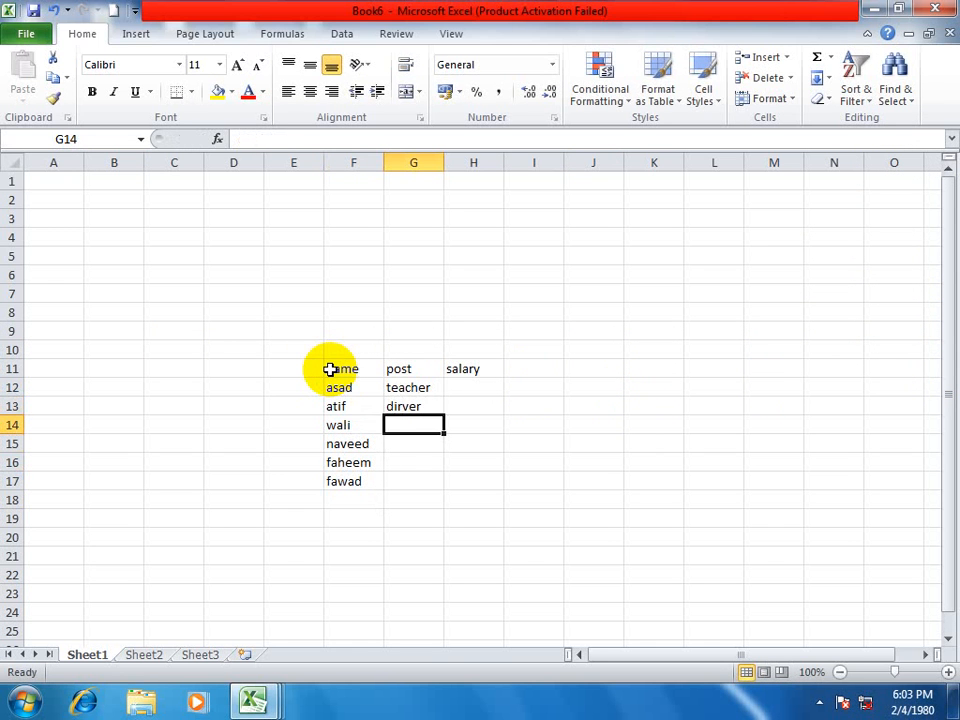
{"action": "key", "text": "Up"}
{"action": "type", "text": "dri"}
{"action": "key", "text": "Return"}
Enter the posts cook, poen, driver and cook in G14:G17.
{"action": "type", "text": "c"}
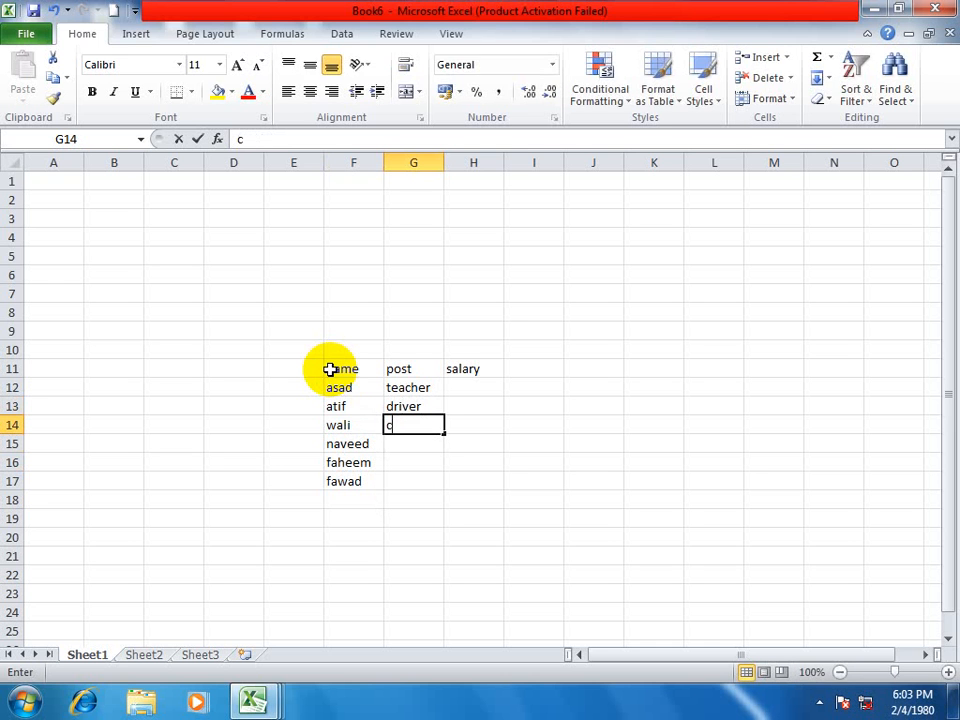
{"action": "type", "text": "ook"}
{"action": "key", "text": "Return"}
{"action": "type", "text": "o"}
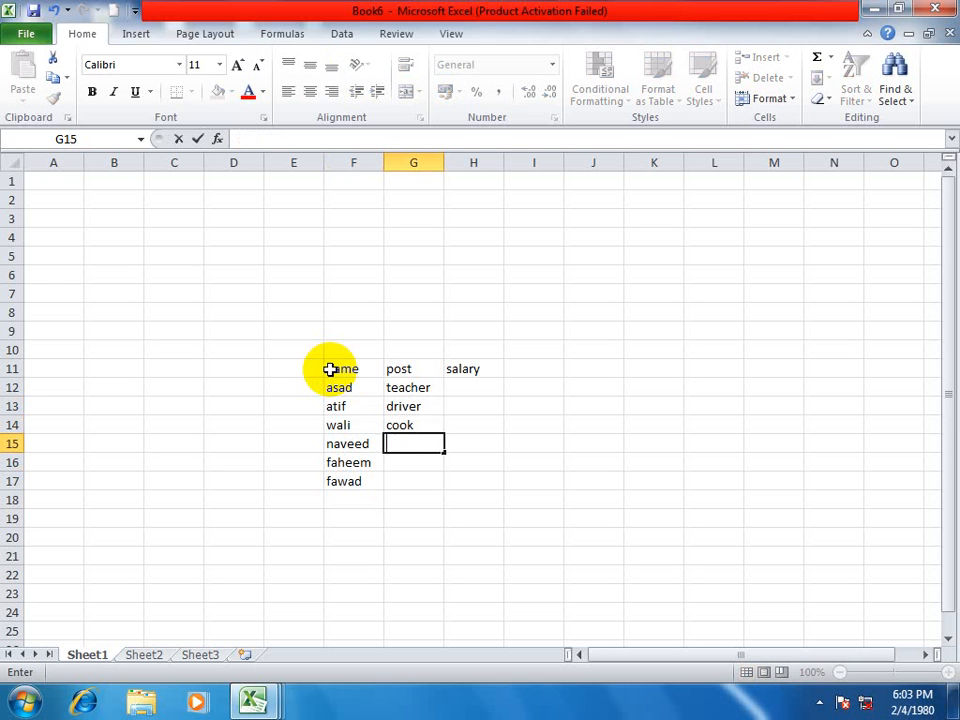
{"action": "type", "text": "en"}
{"action": "key", "text": "Return"}
{"action": "type", "text": "dir"}
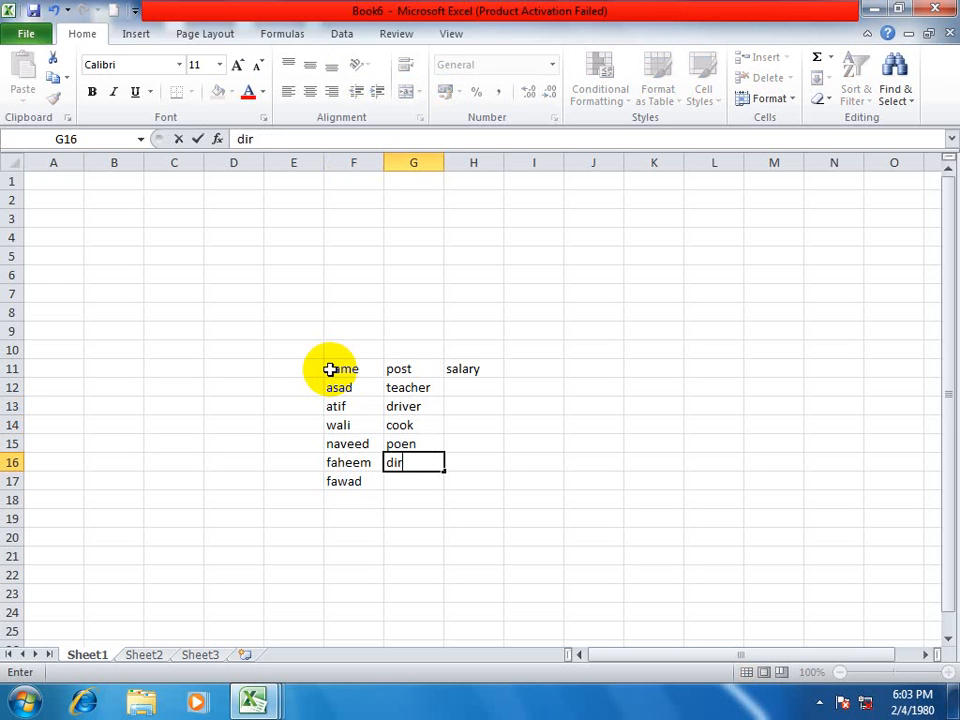
{"action": "type", "text": "r"}
{"action": "key", "text": "Return"}
{"action": "type", "text": "cook"}
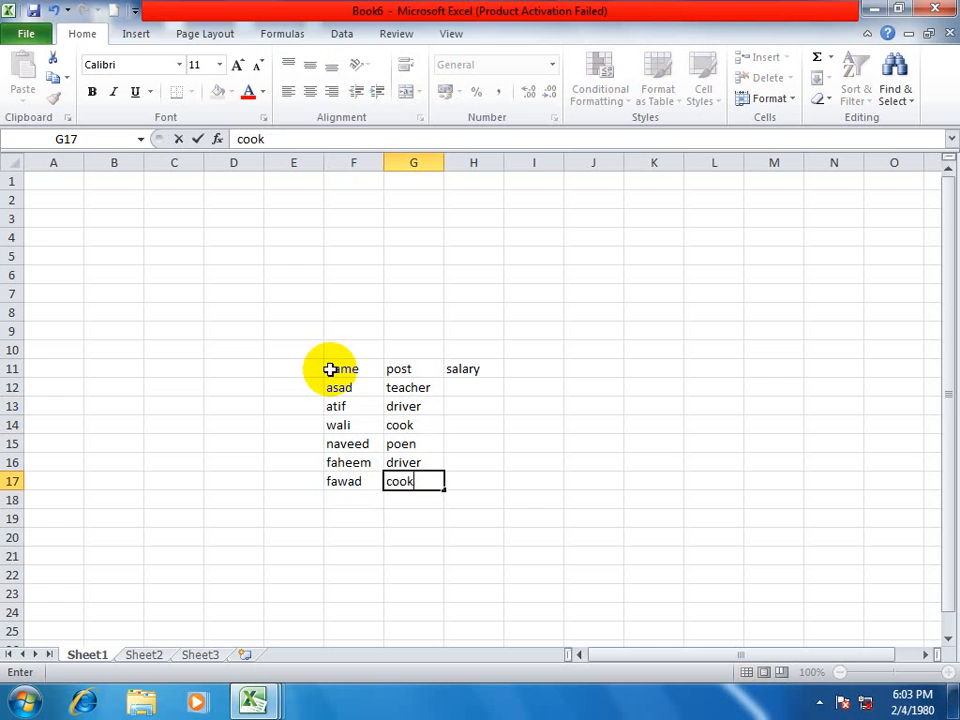
{"action": "key", "text": "Return"}
Enter the salaries 1000 and 2000 in H12:H13 and extend the series down to 6000 in H17.
{"action": "key", "text": "Up"}
{"action": "key", "text": "Up"}
{"action": "key", "text": "Up"}
{"action": "key", "text": "Up"}
{"action": "key", "text": "Up"}
{"action": "key", "text": "Up"}
{"action": "key", "text": "Right"}
{"action": "type", "text": "1"}
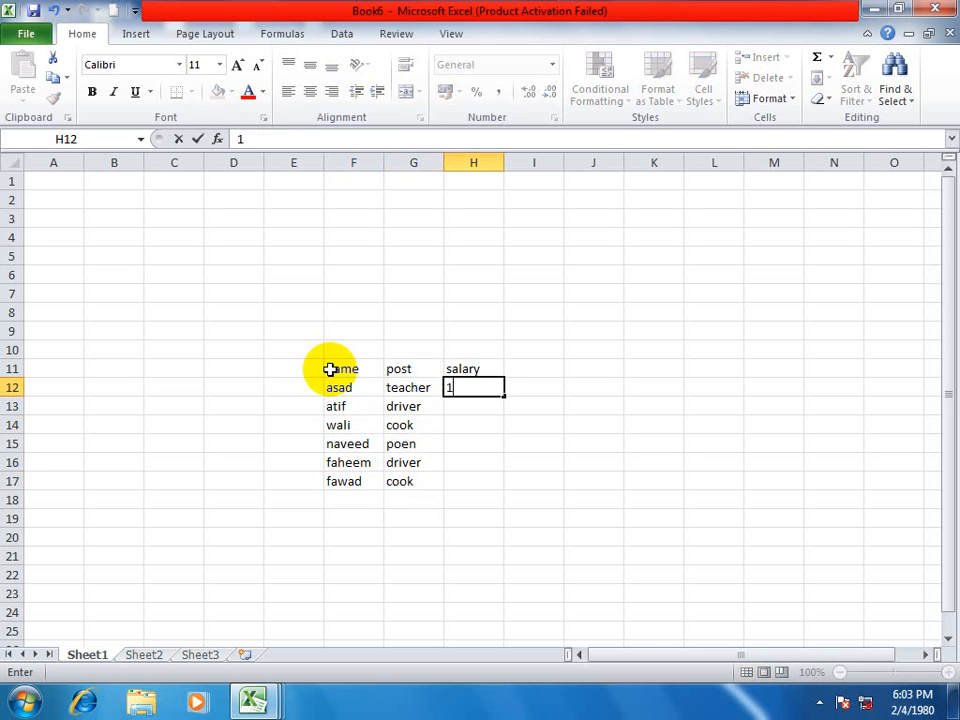
{"action": "type", "text": "000"}
{"action": "key", "text": "Return"}
{"action": "type", "text": "3"}
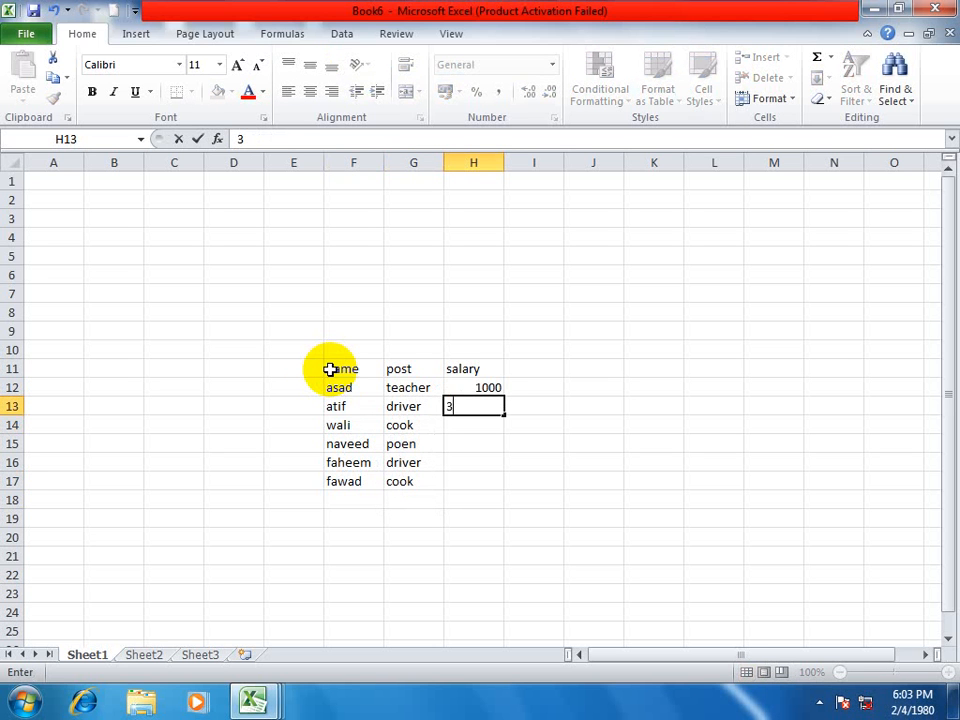
{"action": "type", "text": "000"}
{"action": "key", "text": "Return"}
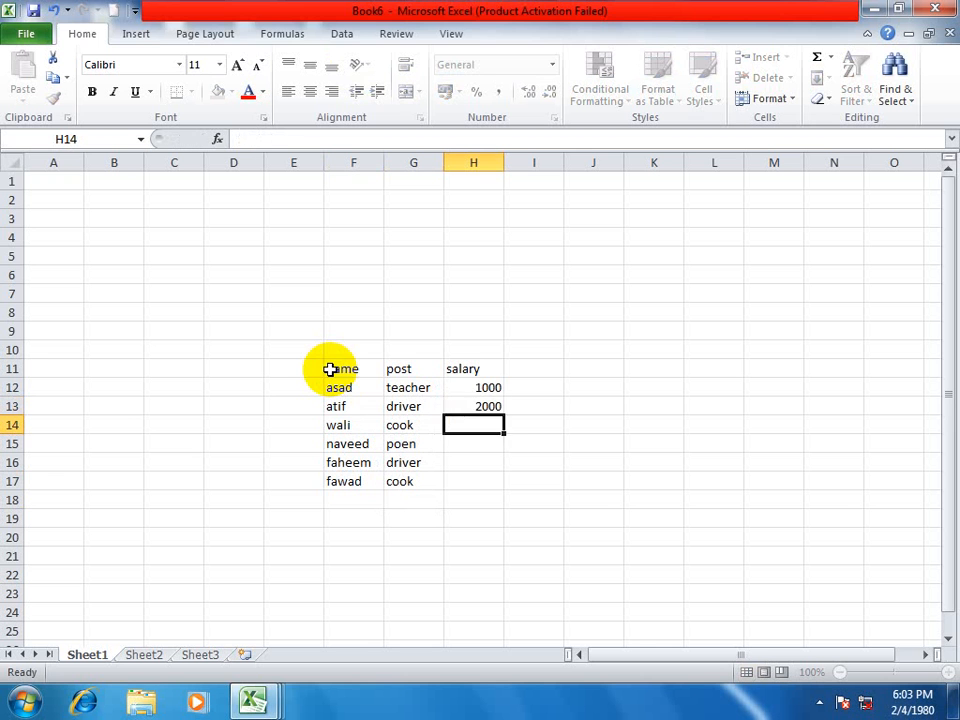
{"action": "left_click_drag", "start_coordinate": [456, 386], "coordinate": [500, 482]}
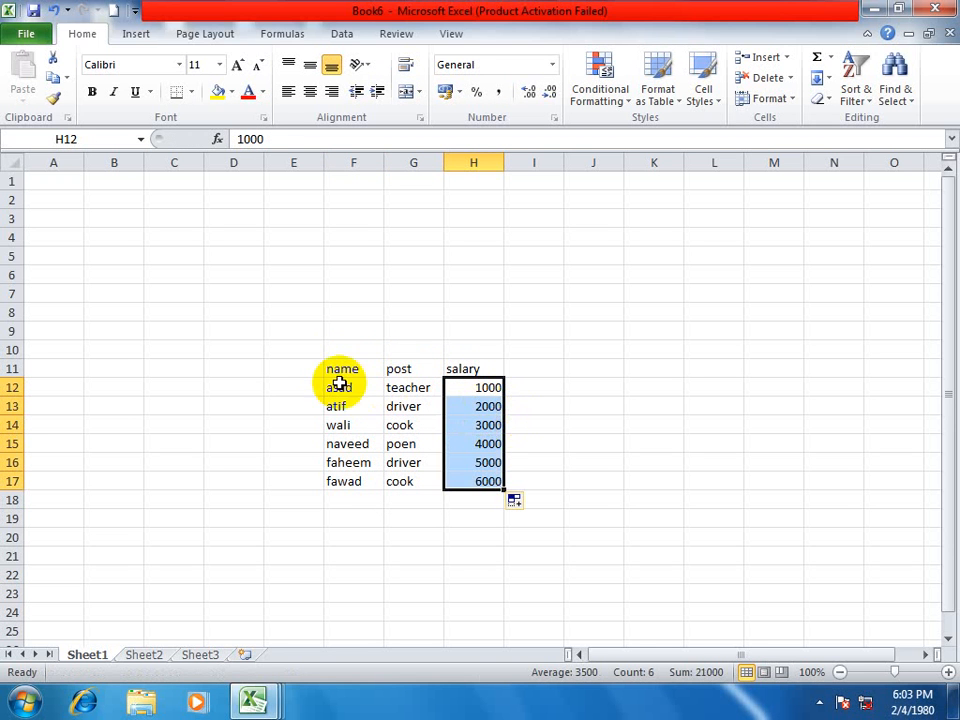
Copy the records in F12:H17 and paste them directly below, starting at F18.
{"action": "left_click_drag", "start_coordinate": [336, 383], "coordinate": [474, 476]}
{"action": "key", "text": "ctrl+c"}
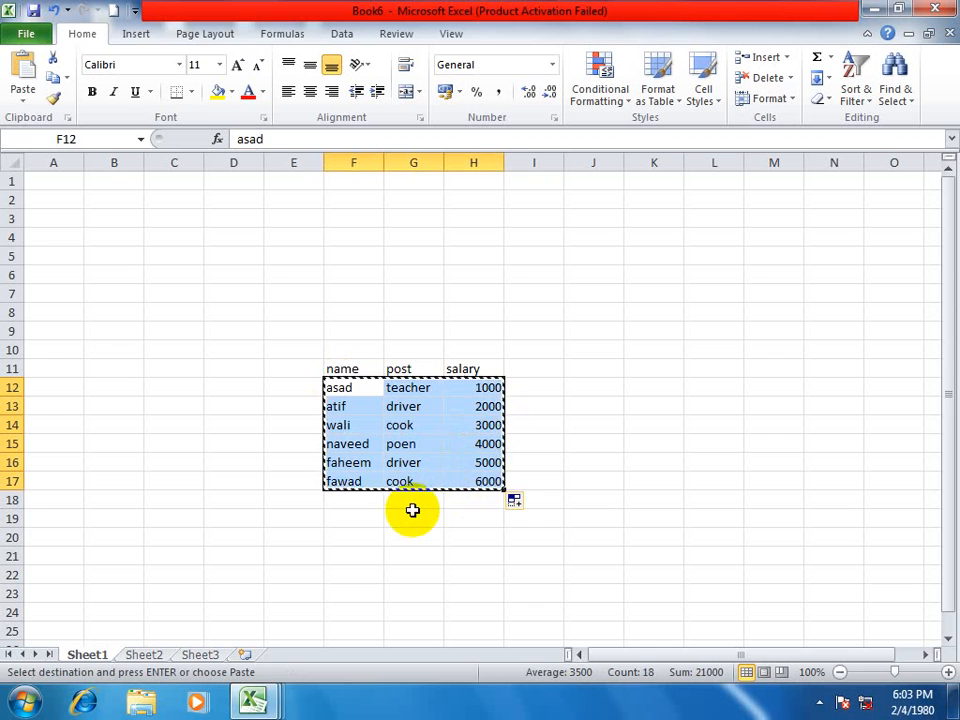
{"action": "left_click", "coordinate": [364, 500]}
{"action": "key", "text": "Return"}
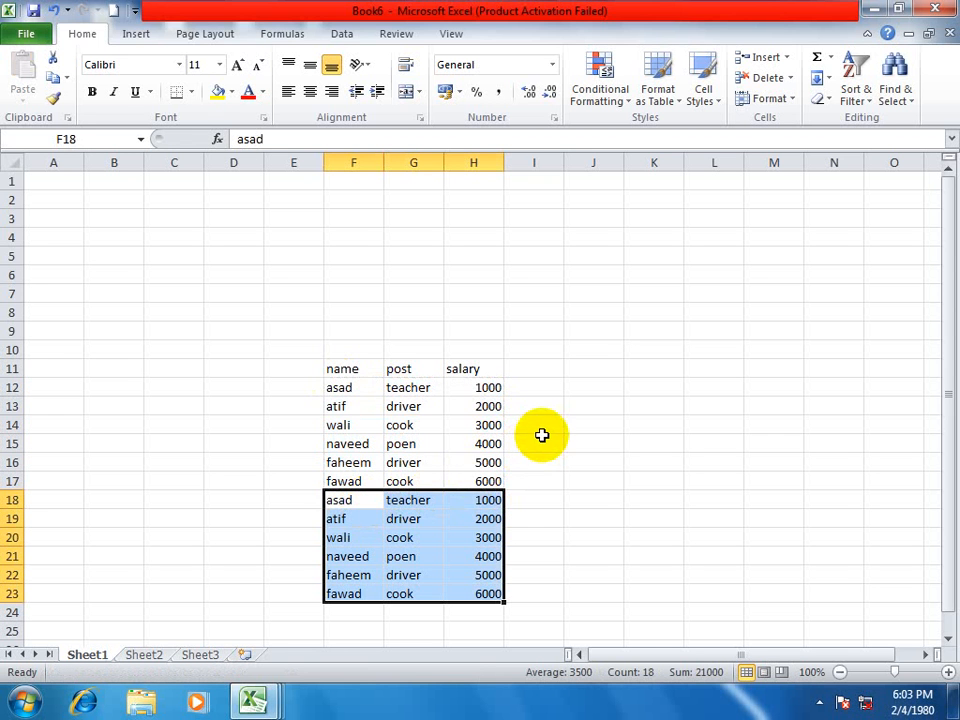
Sort the table F11:H23 by name from A to Z using the quick sort.
{"action": "left_click_drag", "start_coordinate": [343, 369], "coordinate": [470, 594]}
{"action": "left_click", "coordinate": [856, 82]}
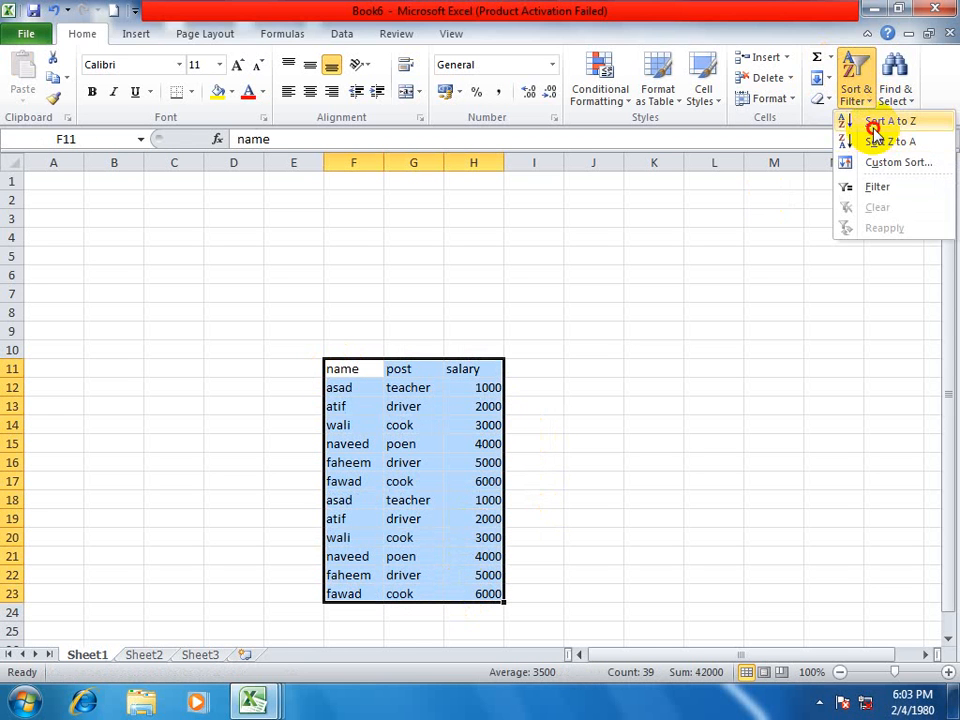
{"action": "left_click", "coordinate": [870, 121]}
{"action": "left_click", "coordinate": [660, 294]}
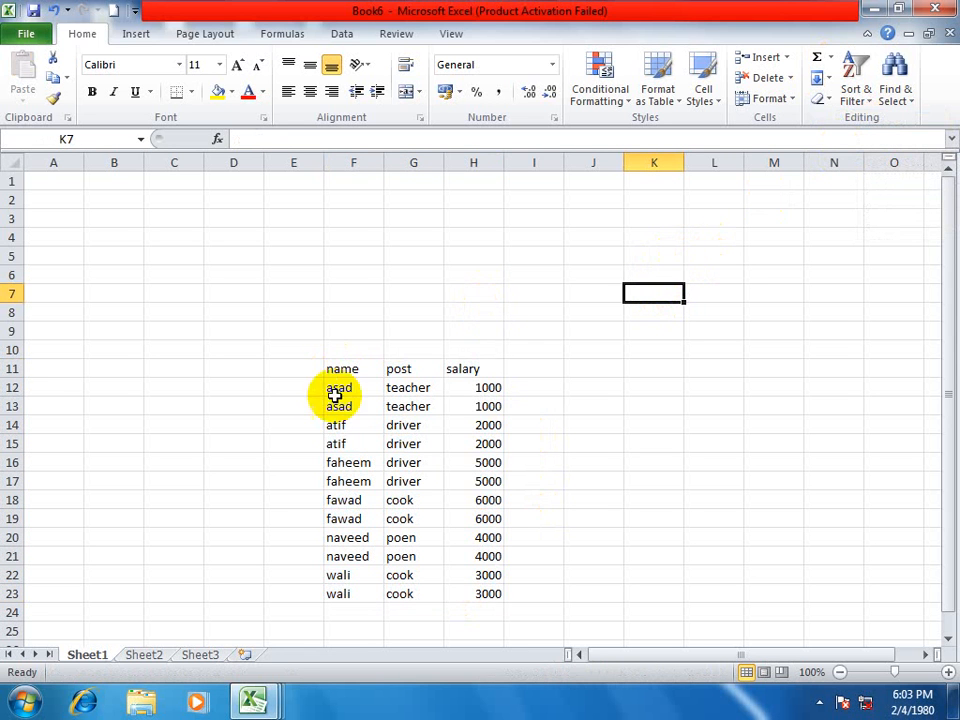
Turn on filtering for the name, post and salary table in F11:H23.
{"action": "left_click_drag", "start_coordinate": [343, 369], "coordinate": [487, 594]}
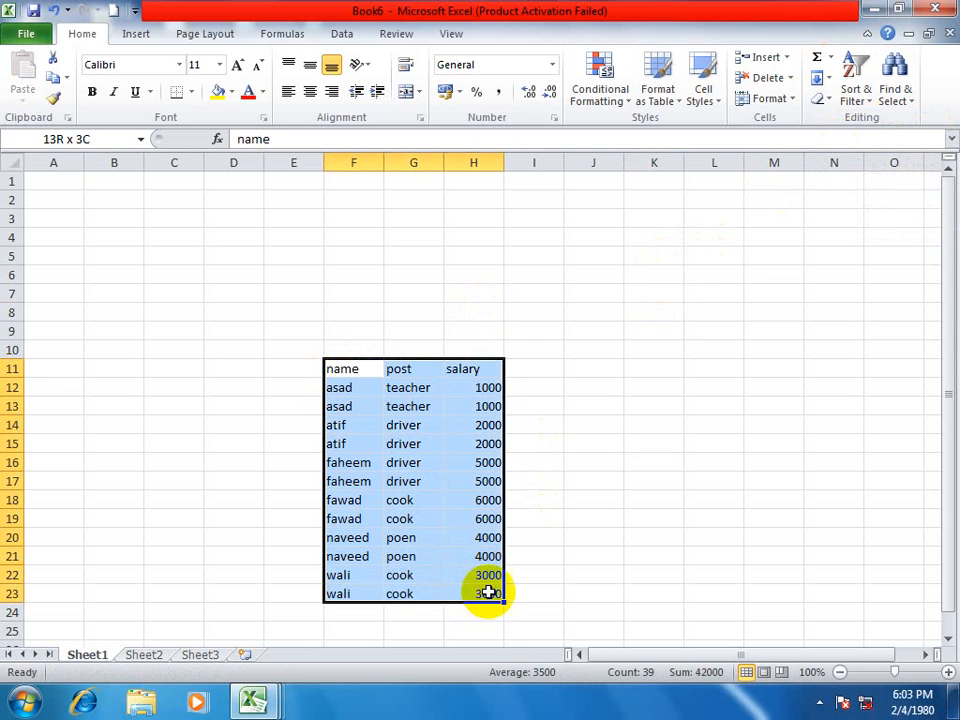
{"action": "left_click", "coordinate": [856, 86]}
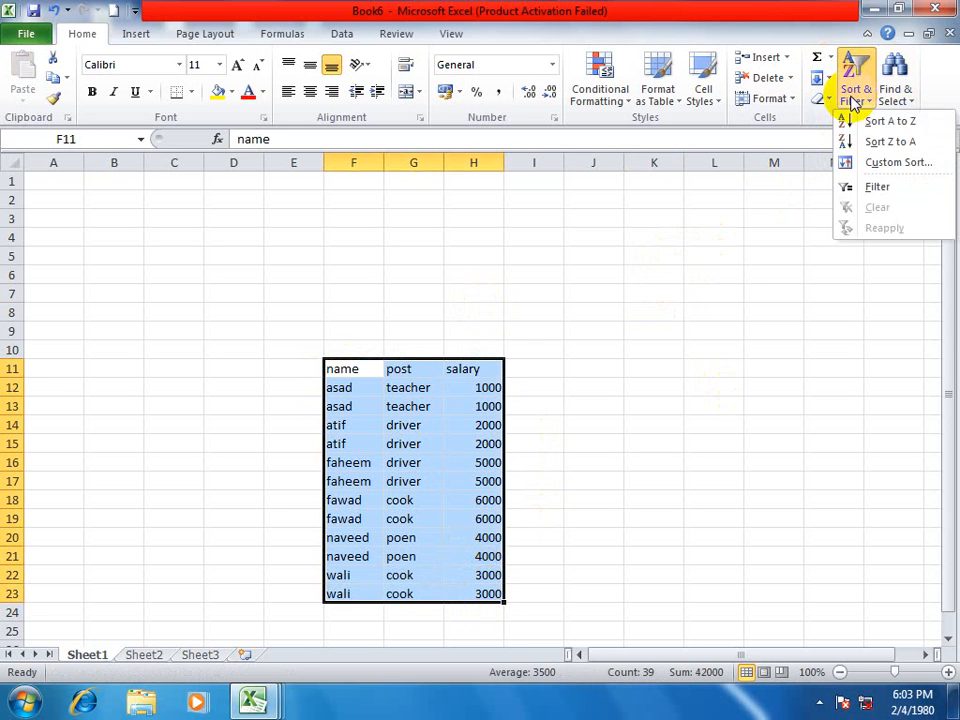
{"action": "left_click", "coordinate": [880, 190]}
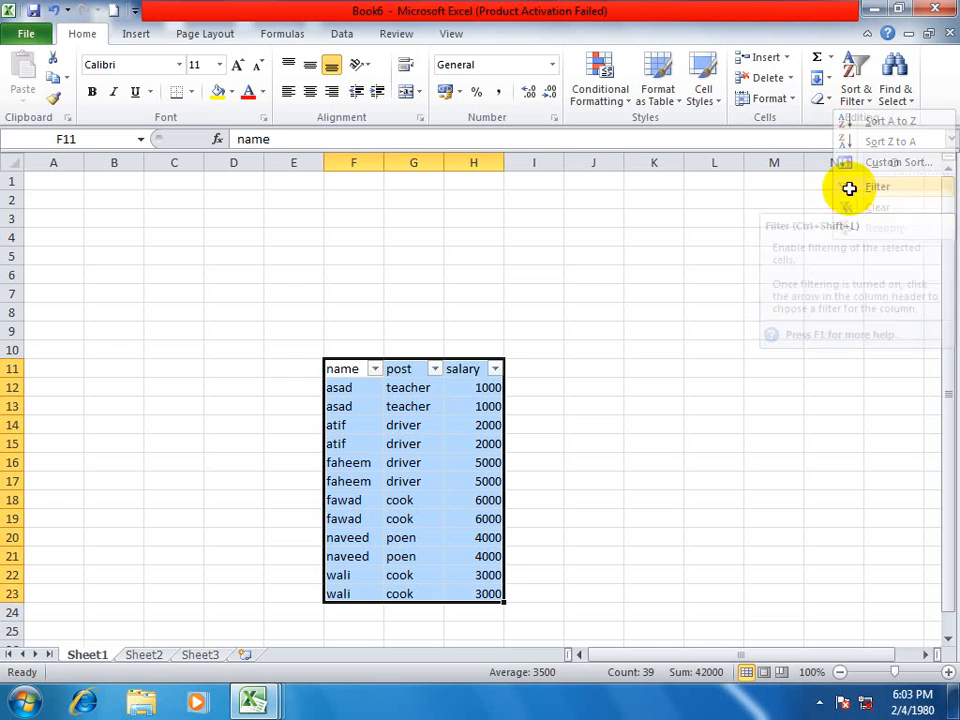
{"action": "left_click", "coordinate": [626, 386]}
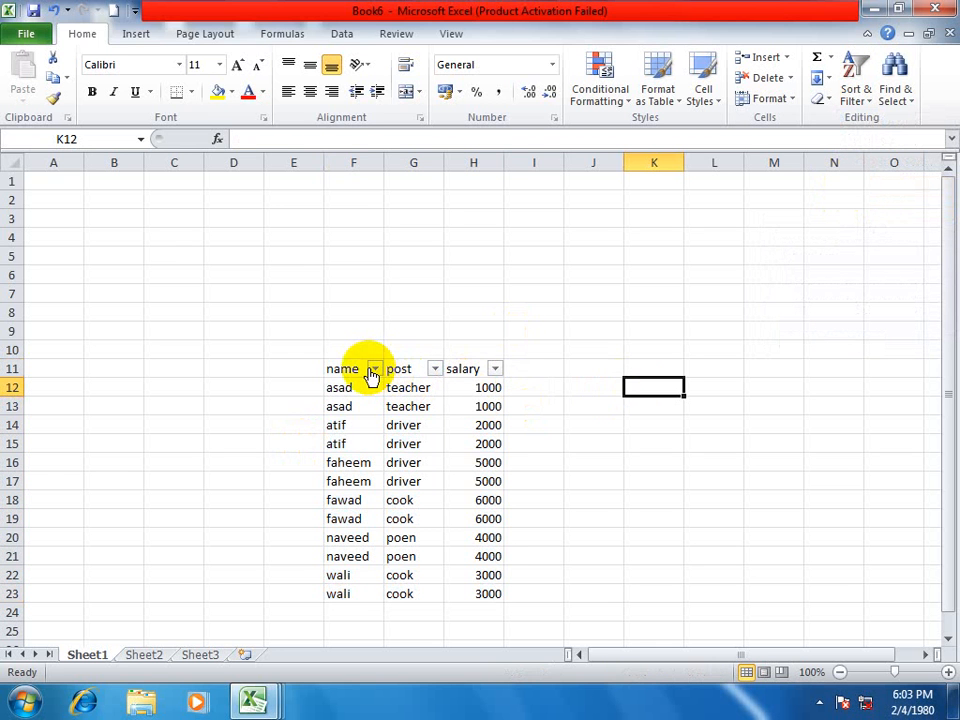
Filter the name column to the person listed in rows 12 and 13, and clear the filter again.
{"action": "left_click", "coordinate": [374, 368]}
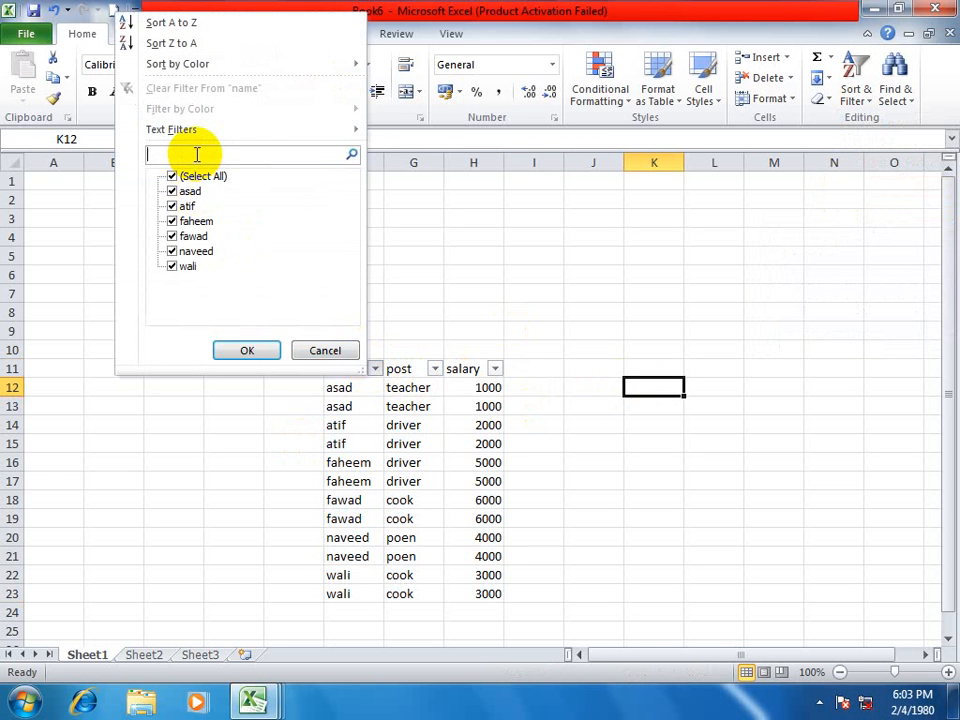
{"action": "type", "text": "asad"}
{"action": "key", "text": "Return"}
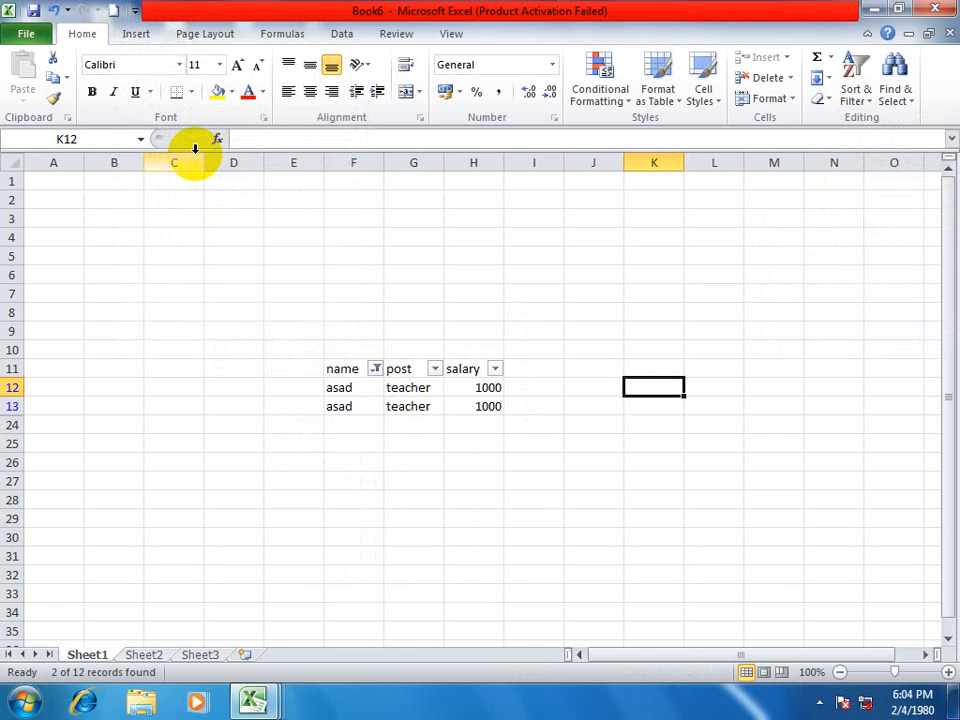
{"action": "left_click", "coordinate": [855, 98]}
{"action": "left_click", "coordinate": [879, 208]}
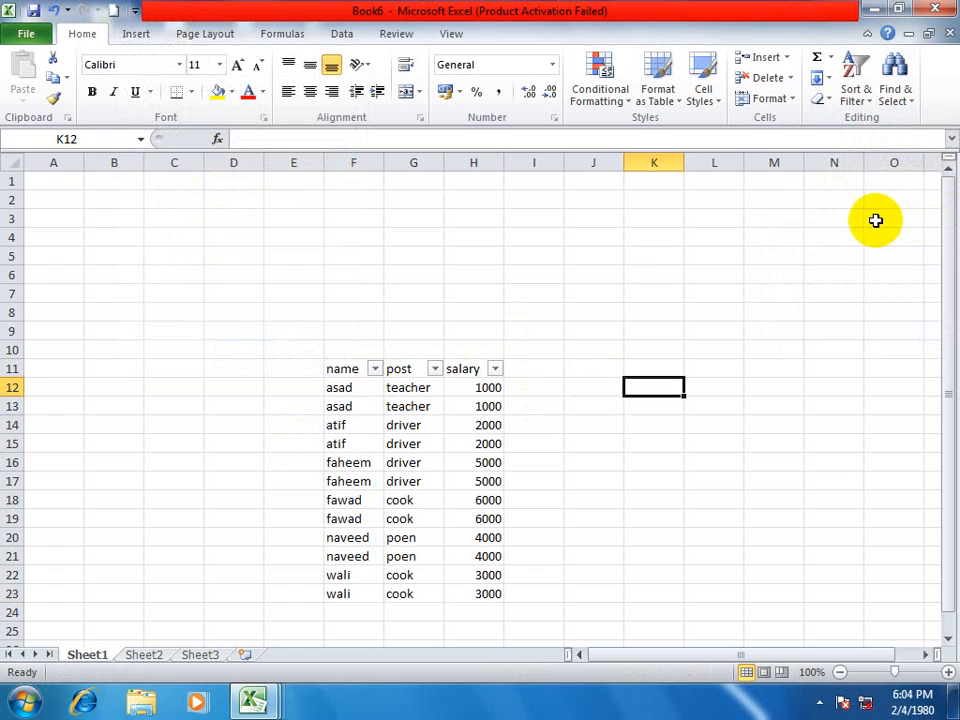
Filter the name column to the person listed in rows 22 and 23, and clear the filter from that column.
{"action": "left_click", "coordinate": [374, 369]}
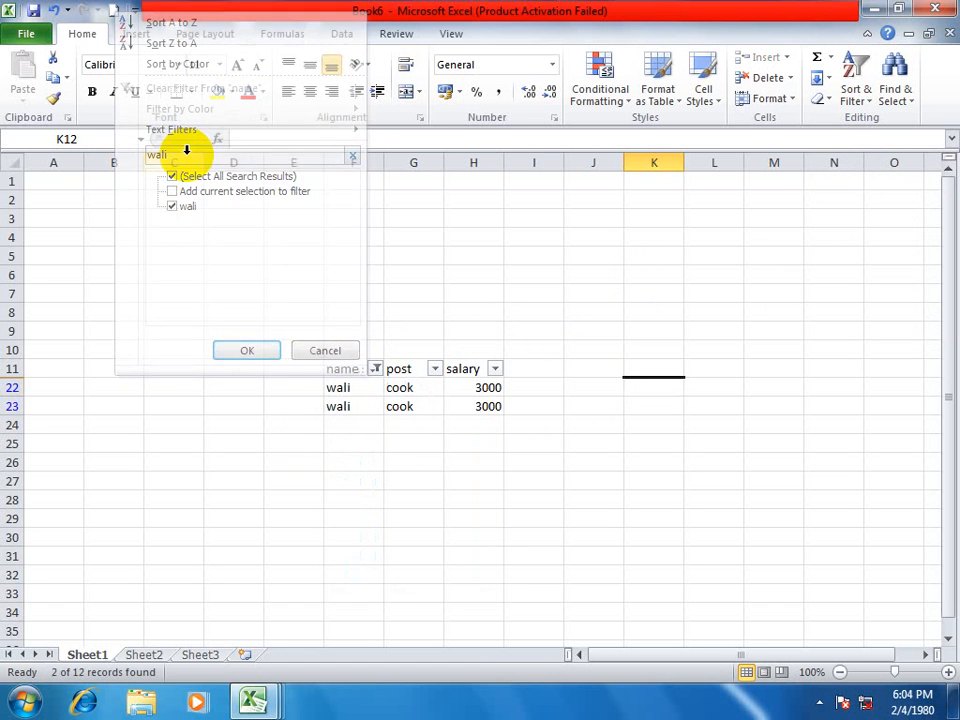
{"action": "key", "text": "Return"}
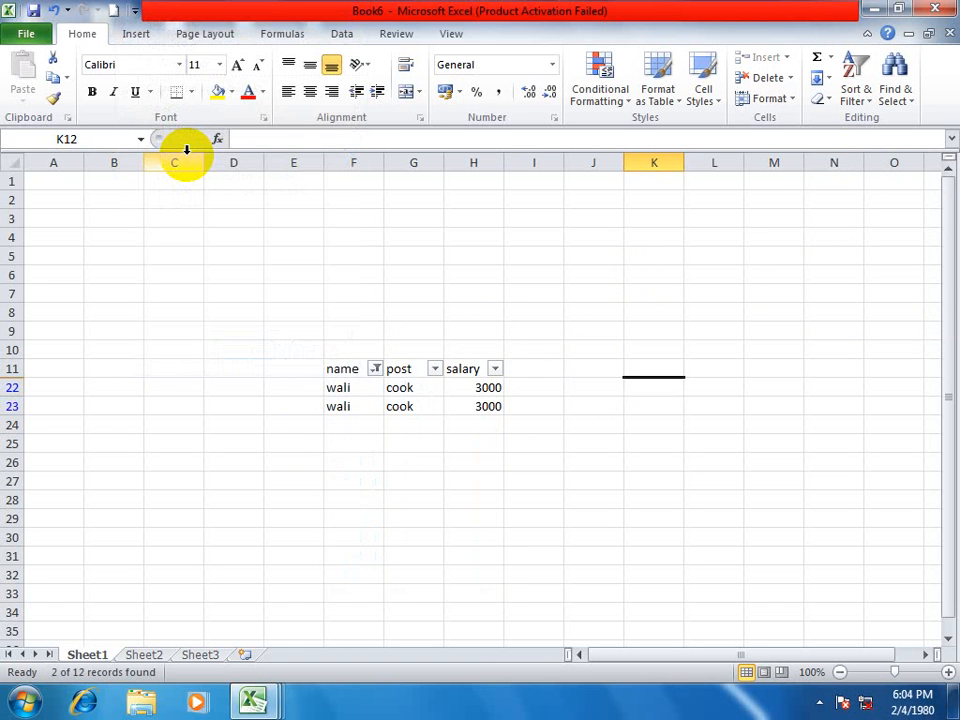
{"action": "left_click", "coordinate": [374, 369]}
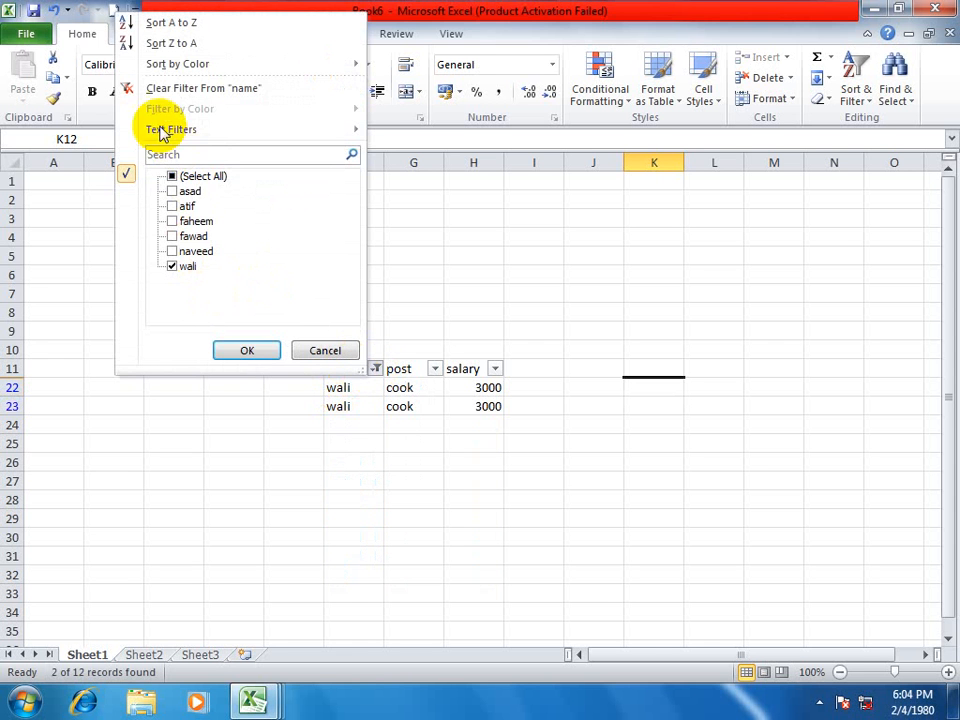
{"action": "left_click", "coordinate": [184, 89]}
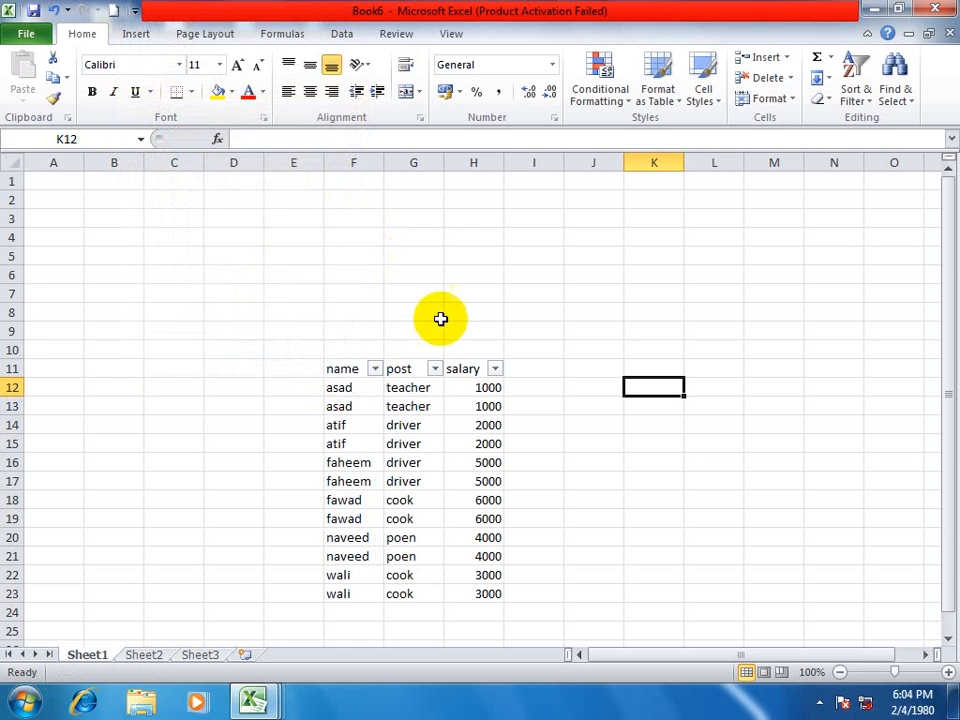
Filter the post column to driver, and clear the filter from the table.
{"action": "left_click", "coordinate": [435, 370]}
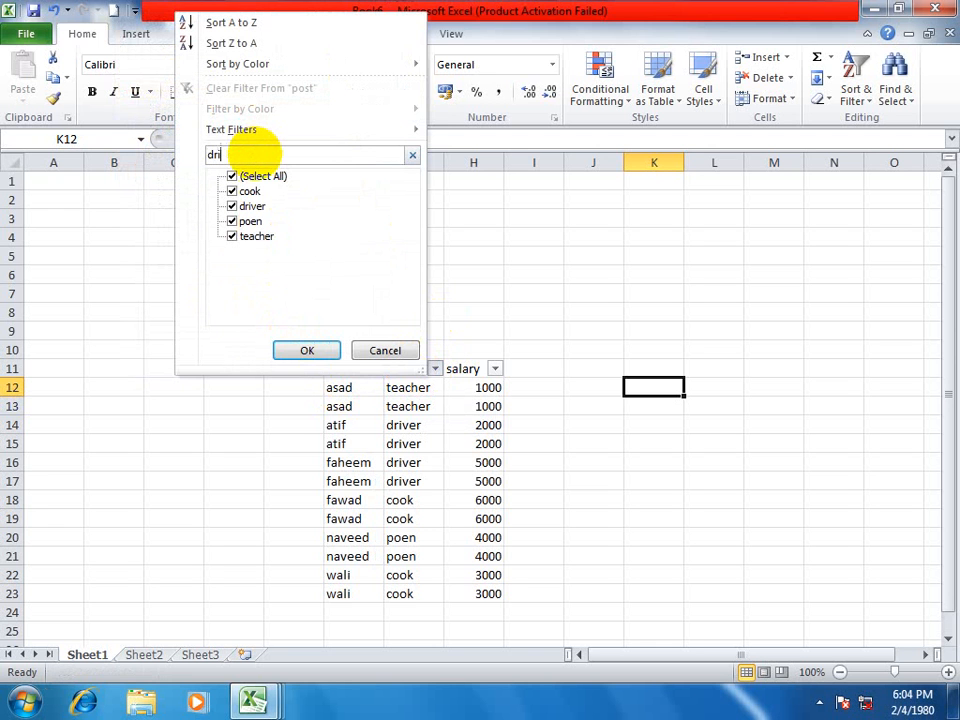
{"action": "key", "text": "Return"}
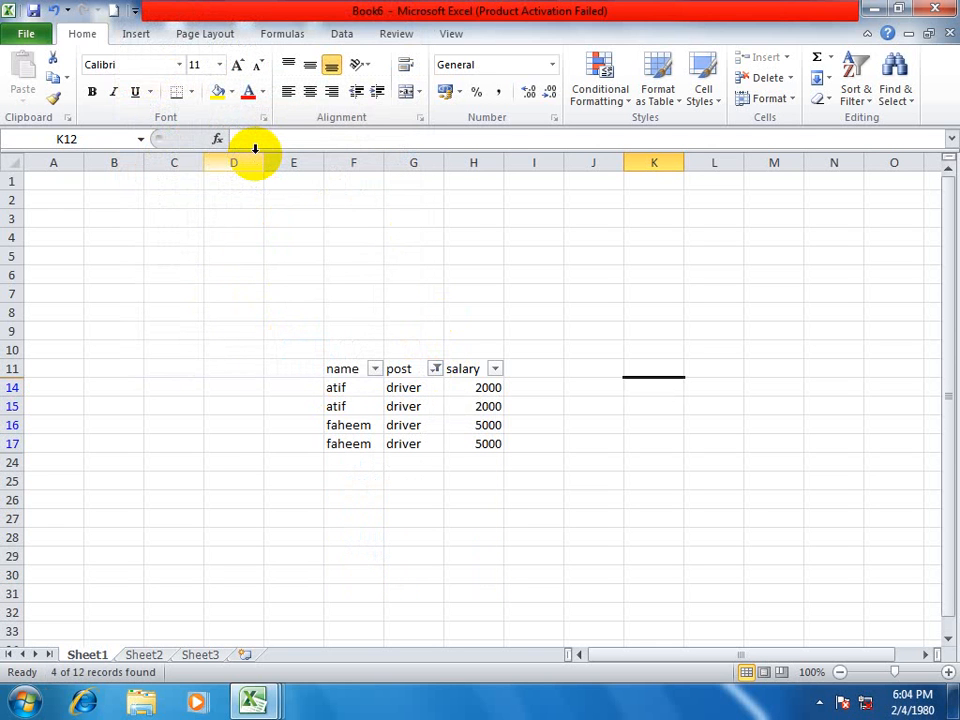
{"action": "left_click", "coordinate": [855, 80]}
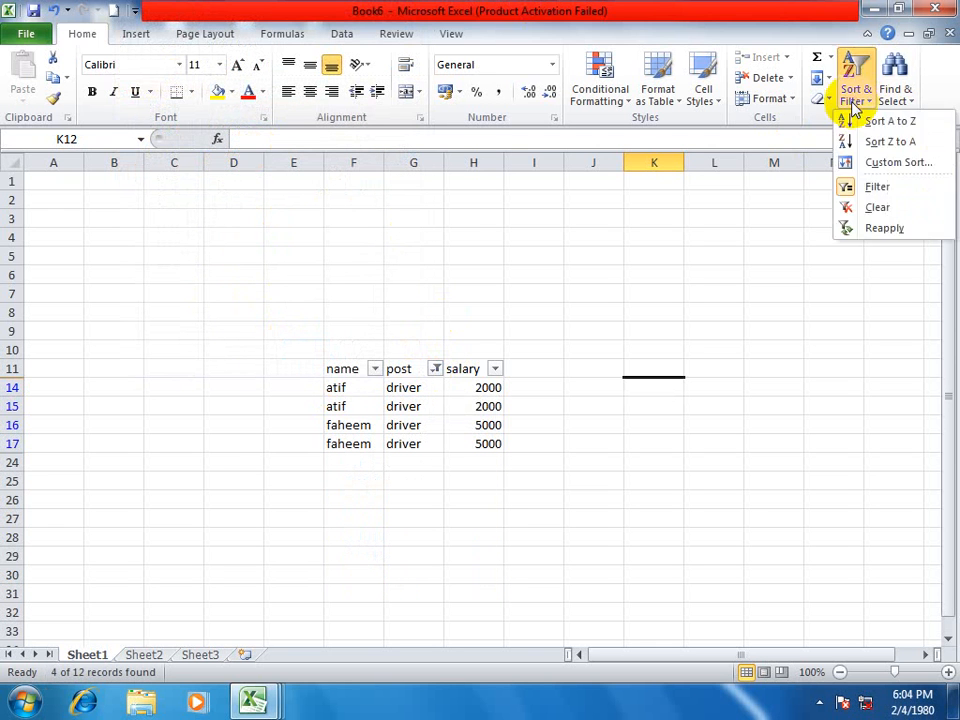
{"action": "left_click", "coordinate": [870, 206]}
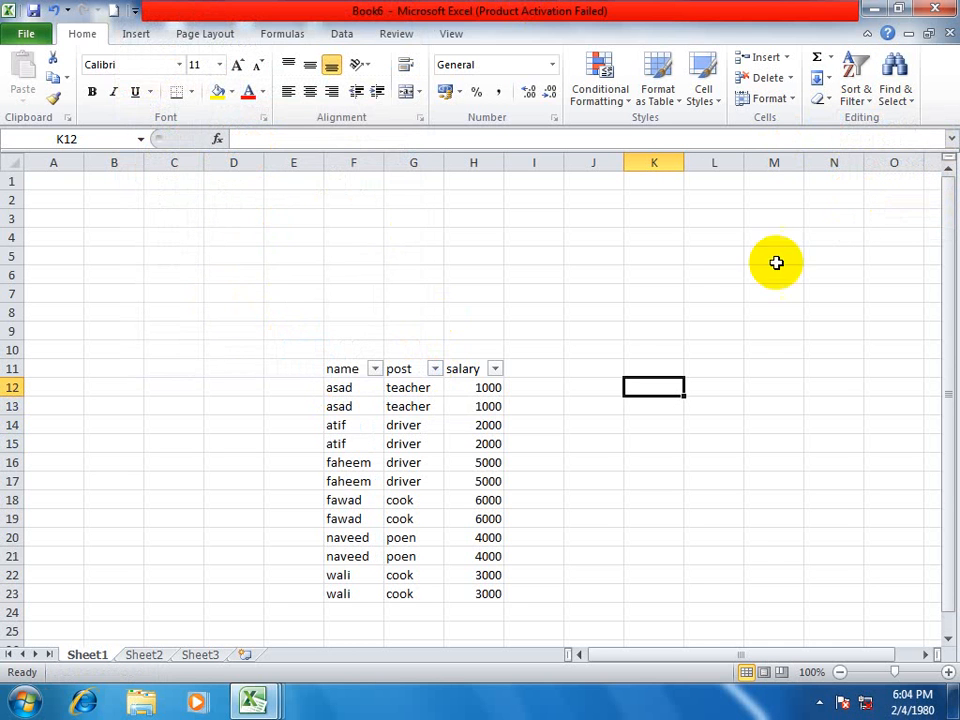
Filter the salary column to 6000 by excluding 1000 to 5000, and clear the filter from the table.
{"action": "left_click", "coordinate": [494, 369]}
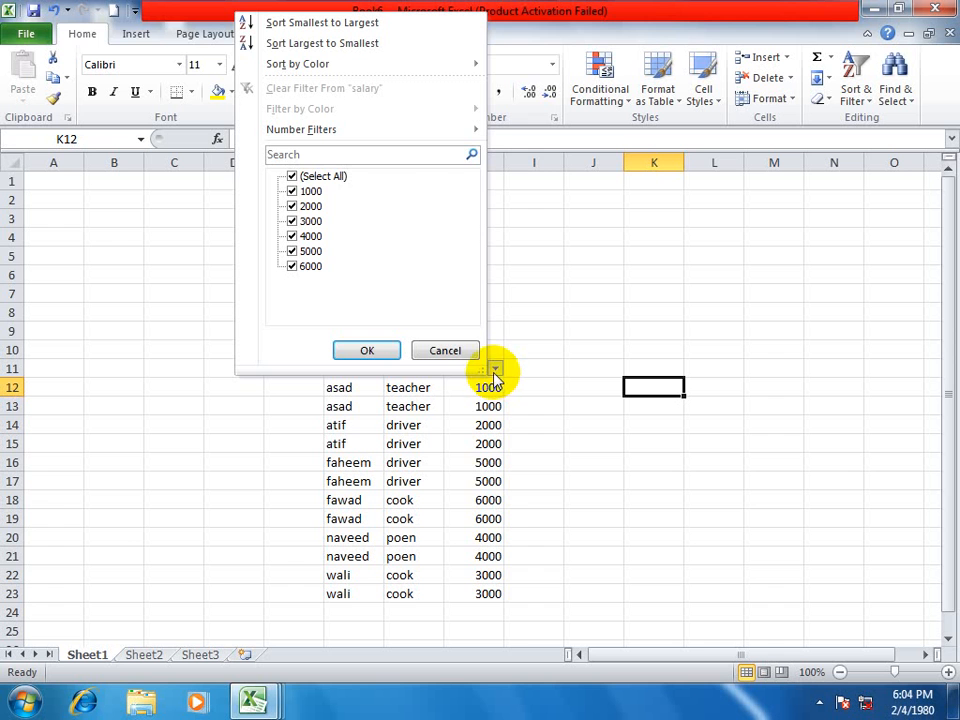
{"action": "left_click", "coordinate": [291, 191]}
{"action": "left_click", "coordinate": [291, 206]}
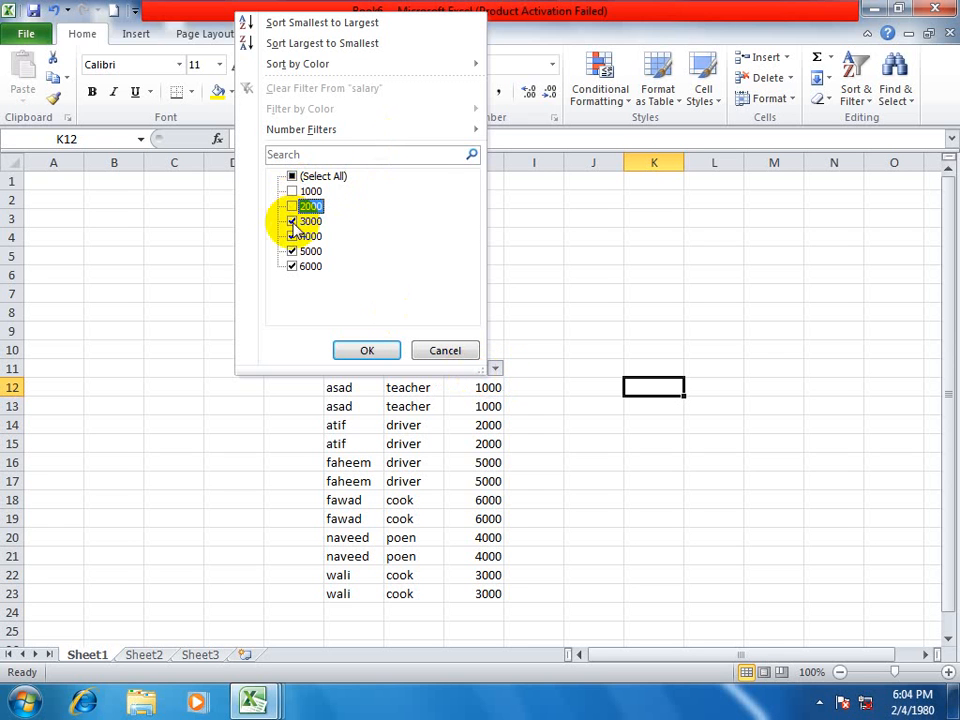
{"action": "left_click", "coordinate": [291, 221]}
{"action": "left_click", "coordinate": [291, 236]}
{"action": "left_click", "coordinate": [291, 251]}
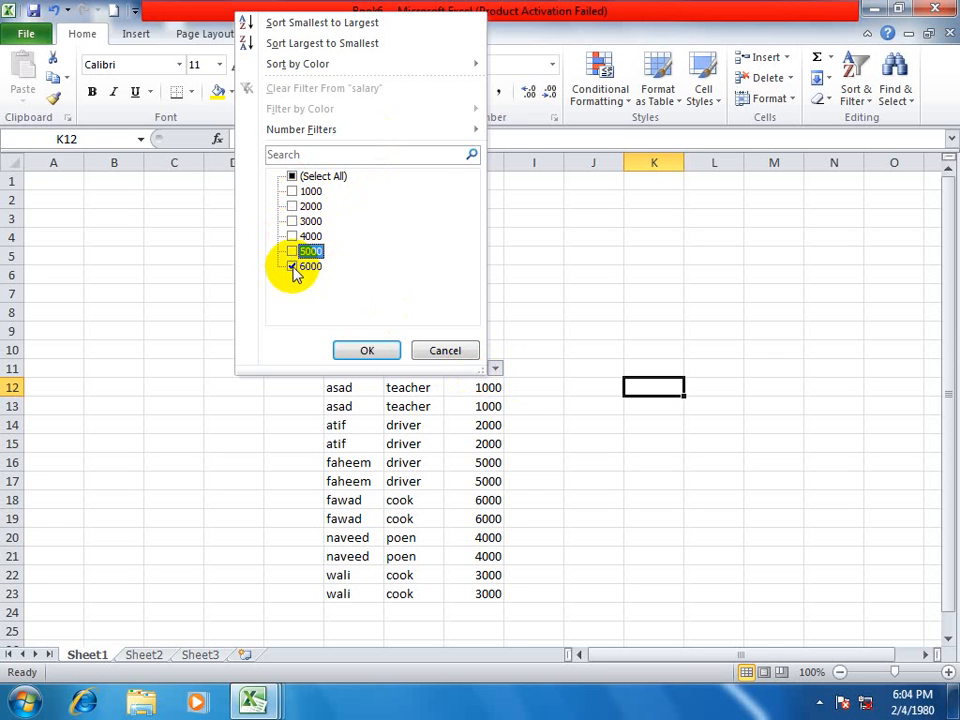
{"action": "left_click", "coordinate": [364, 350]}
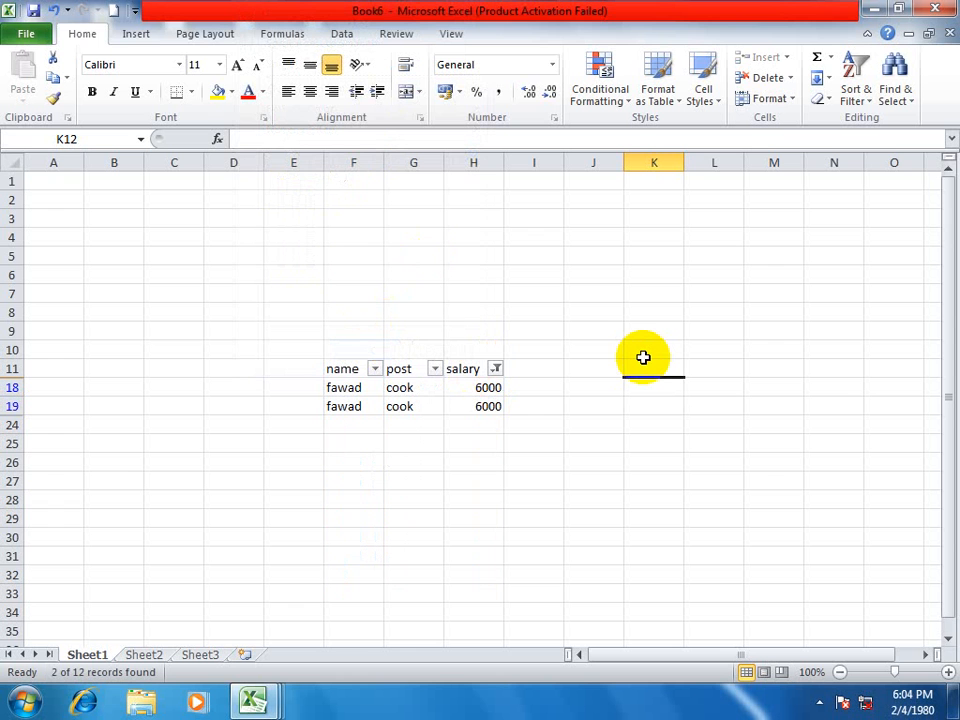
{"action": "left_click", "coordinate": [856, 98]}
{"action": "left_click", "coordinate": [866, 208]}
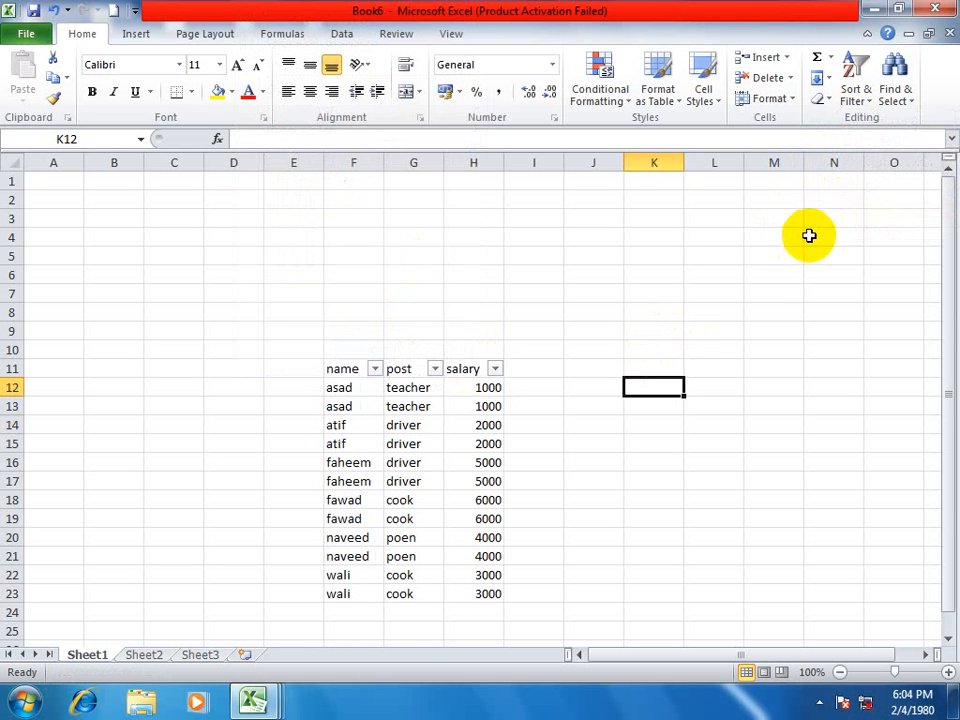
Sort the table by salary from largest to smallest using the salary column's filter options.
{"action": "left_click", "coordinate": [492, 386]}
{"action": "left_click", "coordinate": [494, 370]}
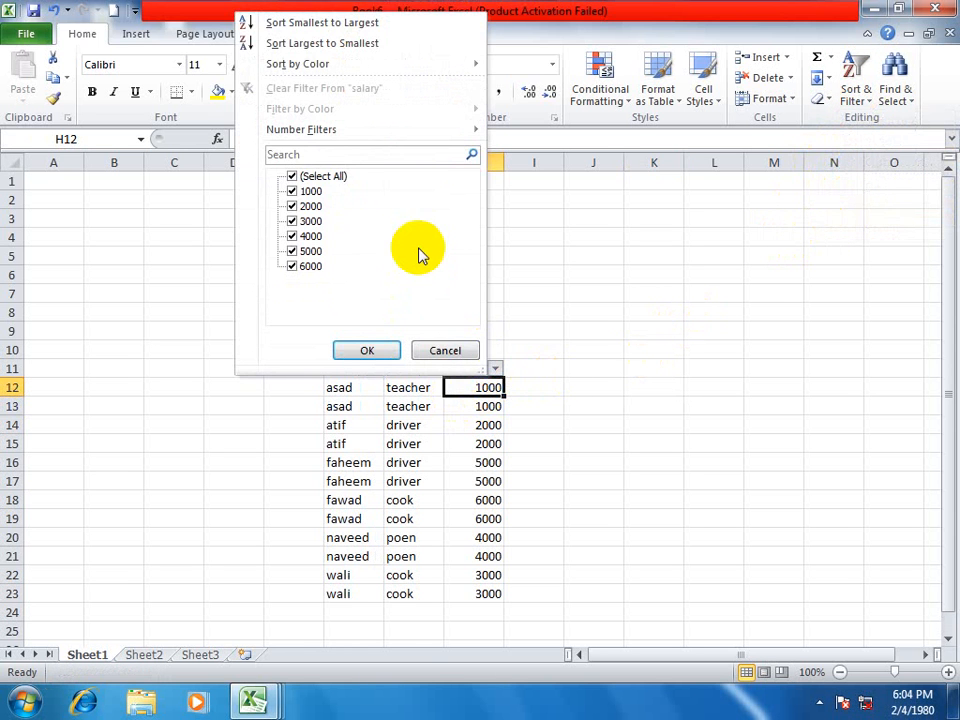
{"action": "left_click", "coordinate": [347, 46]}
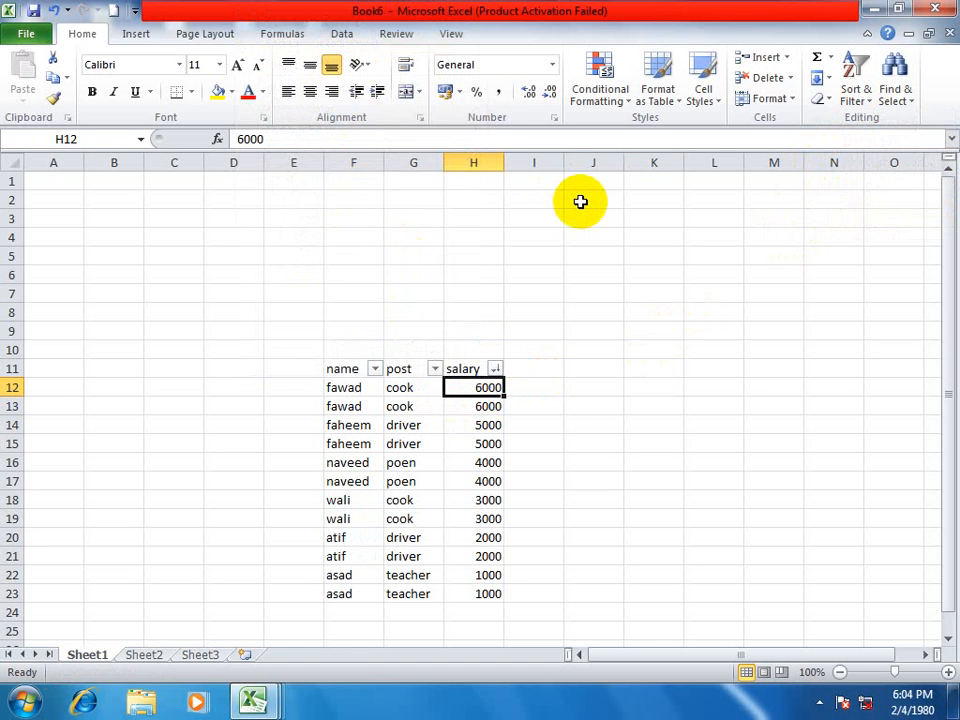
Change the salary in H23, the last record of the table, to 7000.
{"action": "left_click", "coordinate": [482, 594]}
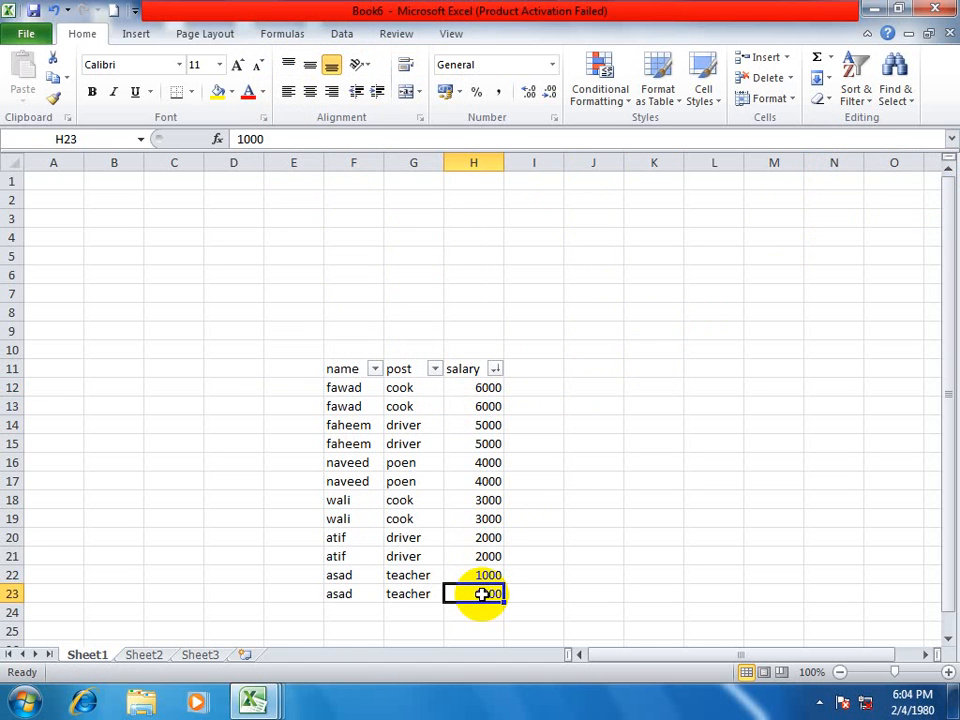
{"action": "type", "text": "70"}
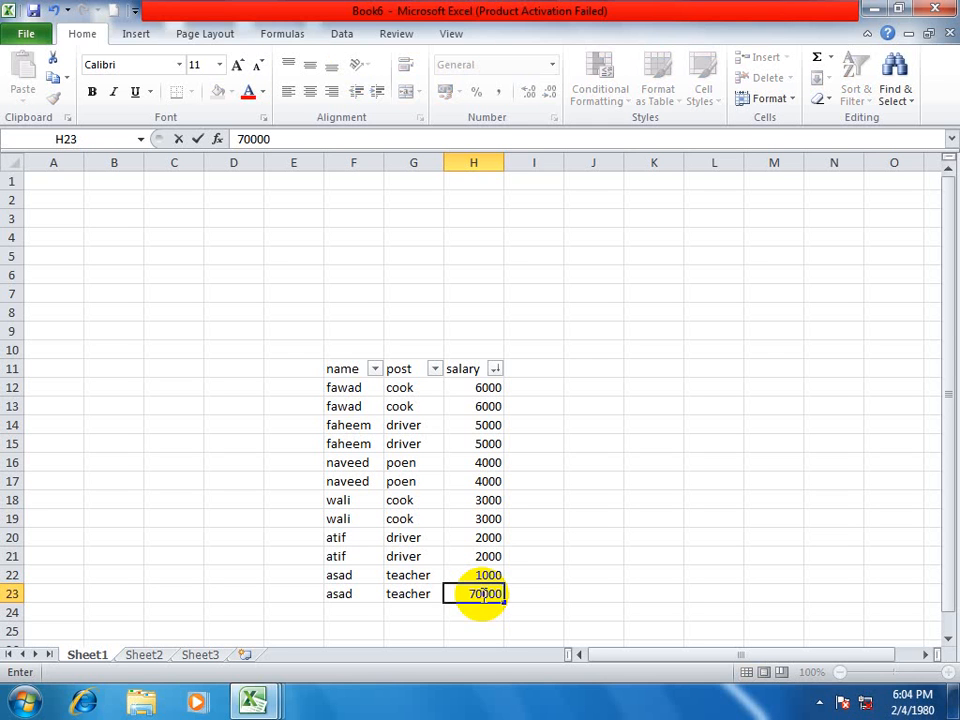
{"action": "key", "text": "Return"}
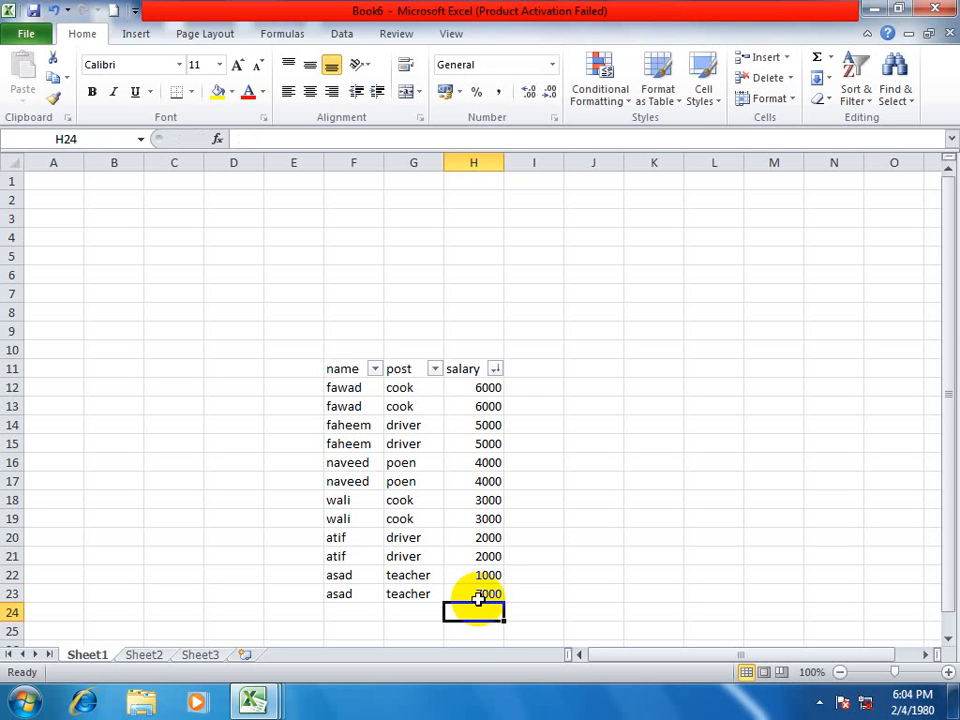
{"action": "left_click", "coordinate": [478, 596]}
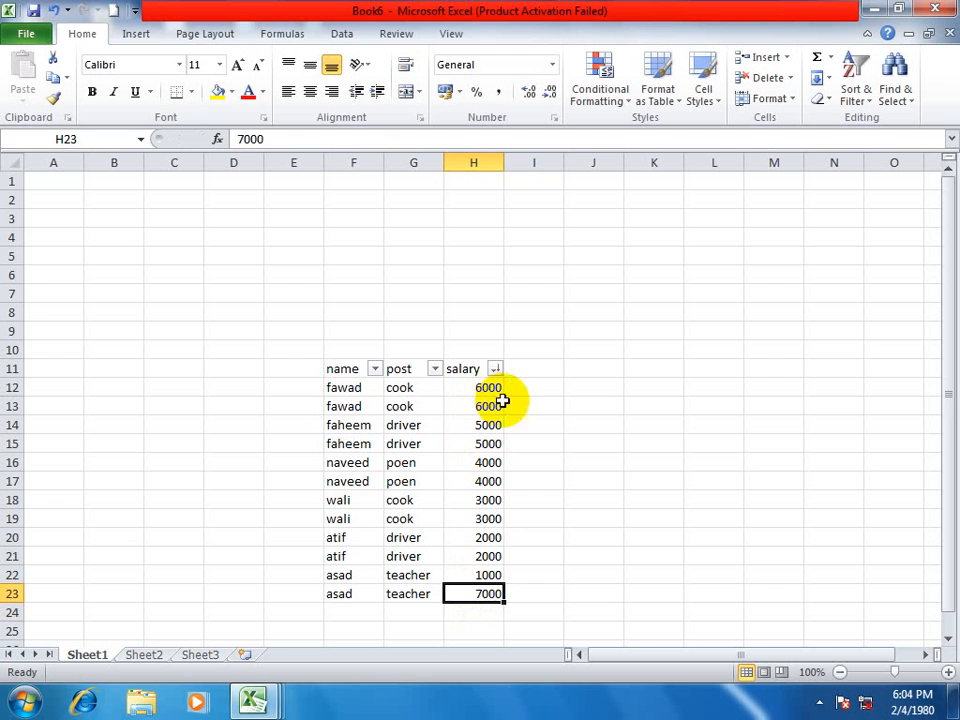
Reapply the salary sort to the table with the changed salary in its last record.
{"action": "left_click_drag", "start_coordinate": [951, 407], "coordinate": [946, 419]}
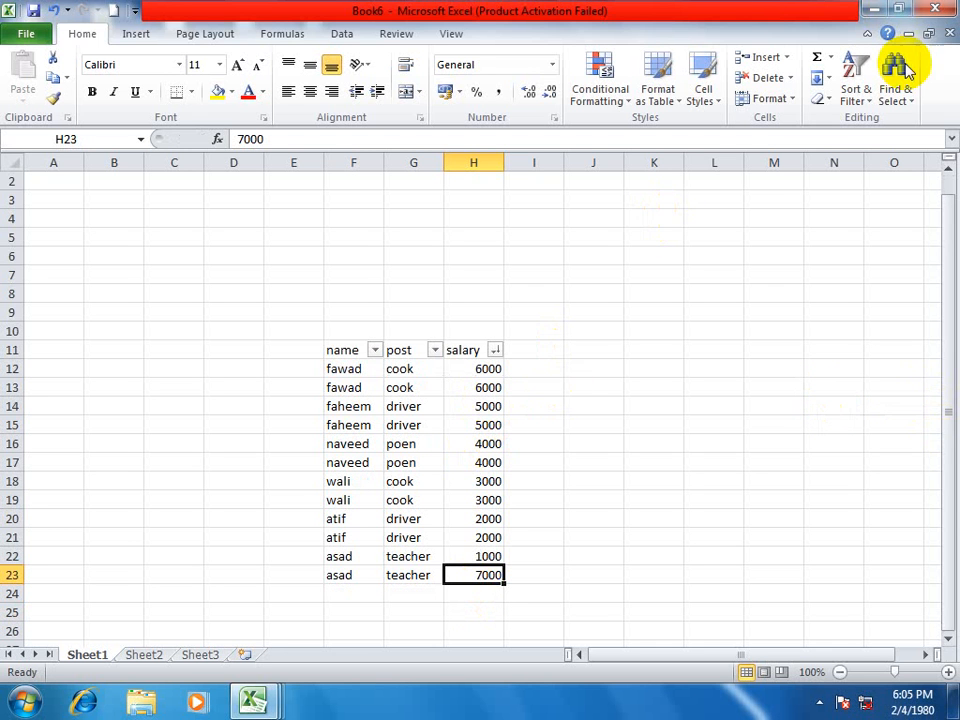
{"action": "left_click", "coordinate": [856, 100]}
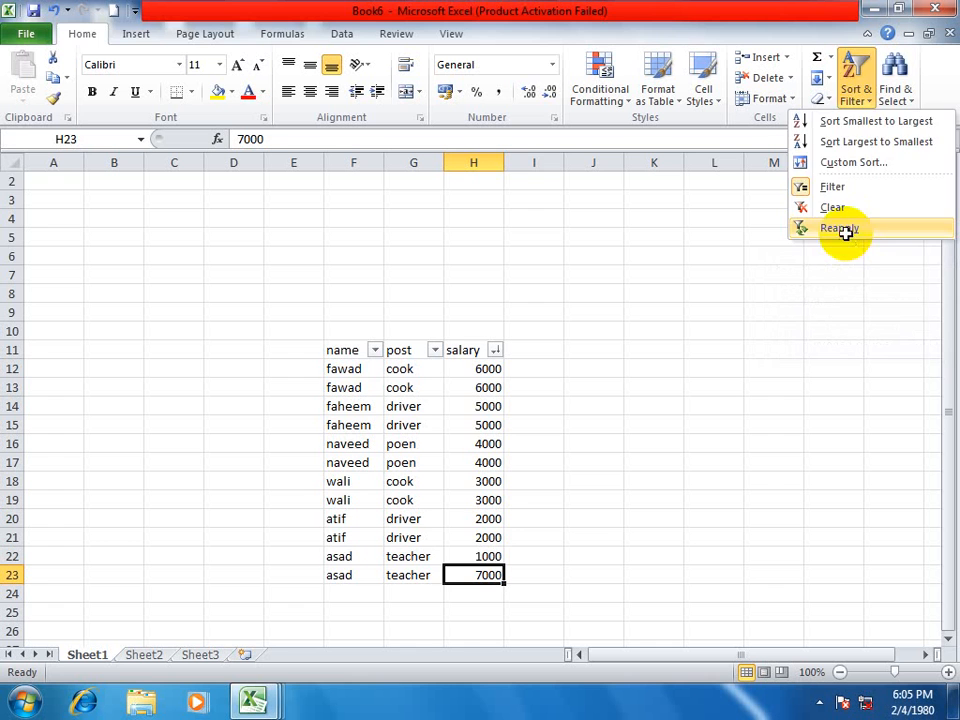
{"action": "left_click", "coordinate": [848, 230]}
{"action": "left_click", "coordinate": [452, 369]}
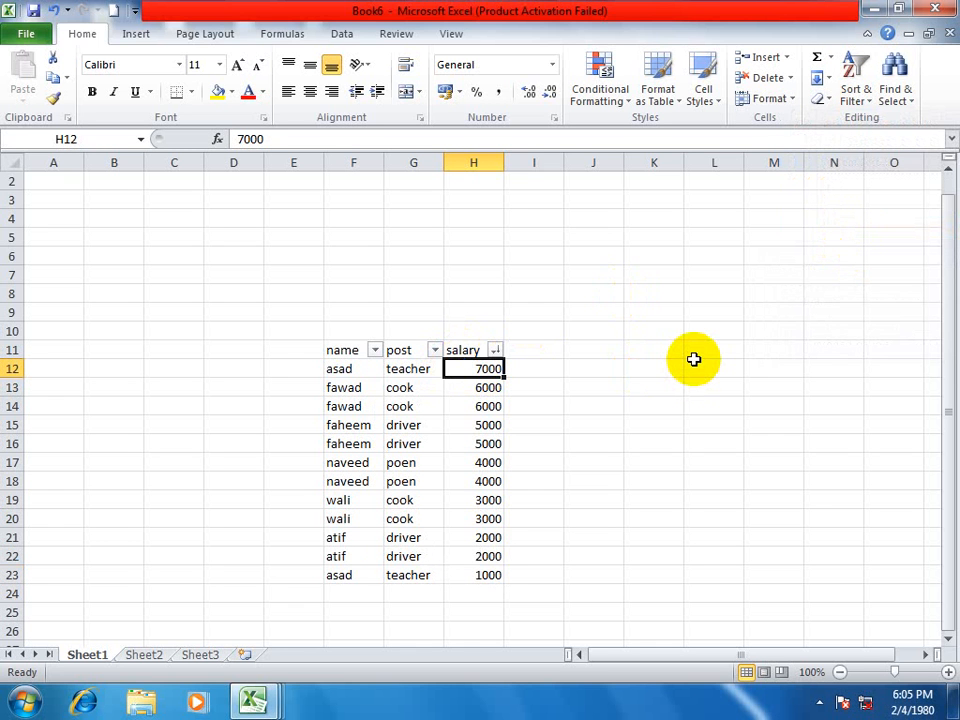
Close the Book6 workbook without saving its changes.
{"action": "left_click", "coordinate": [855, 90]}
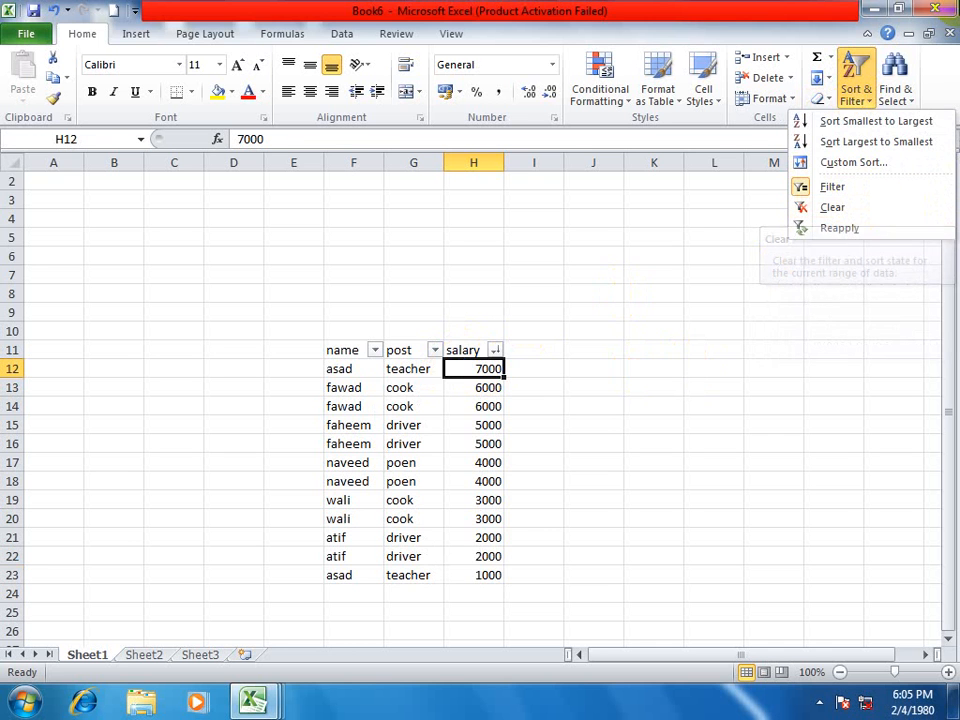
{"action": "left_click", "coordinate": [937, 9]}
{"action": "left_click", "coordinate": [465, 370]}
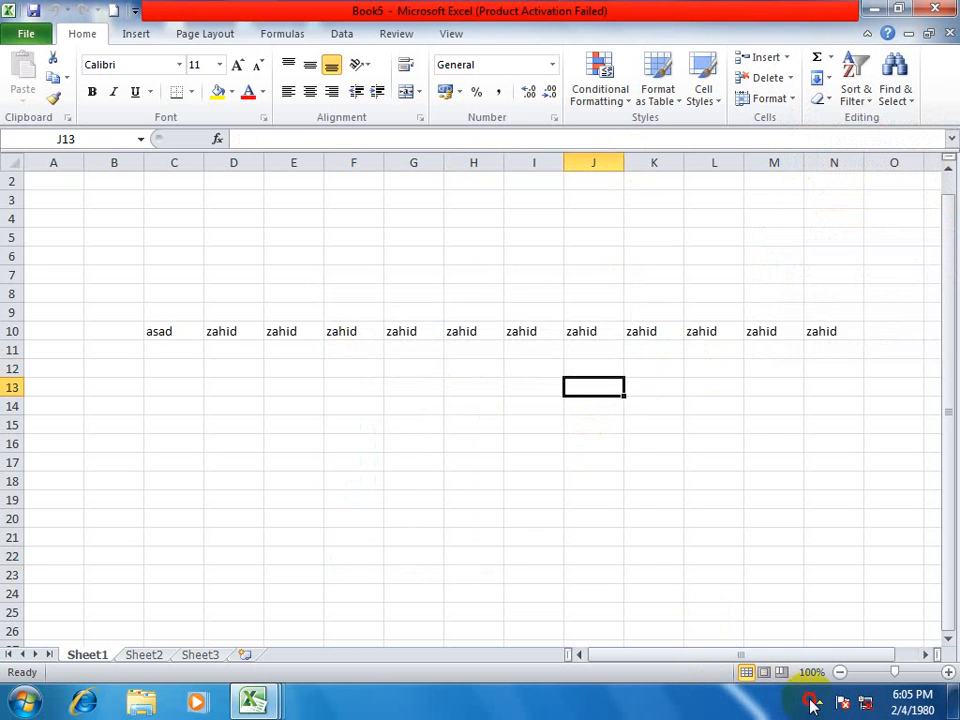